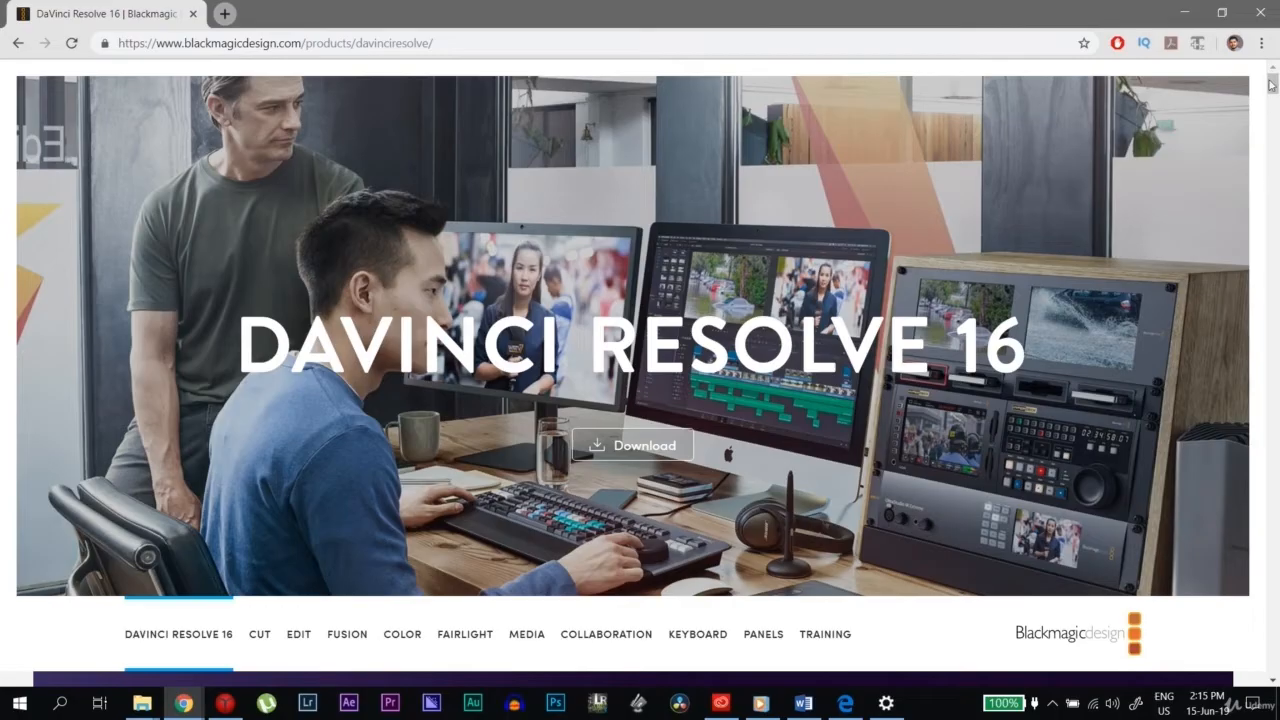
pyautogui.moveTo(1271, 85); pyautogui.dragTo(1239, 648)
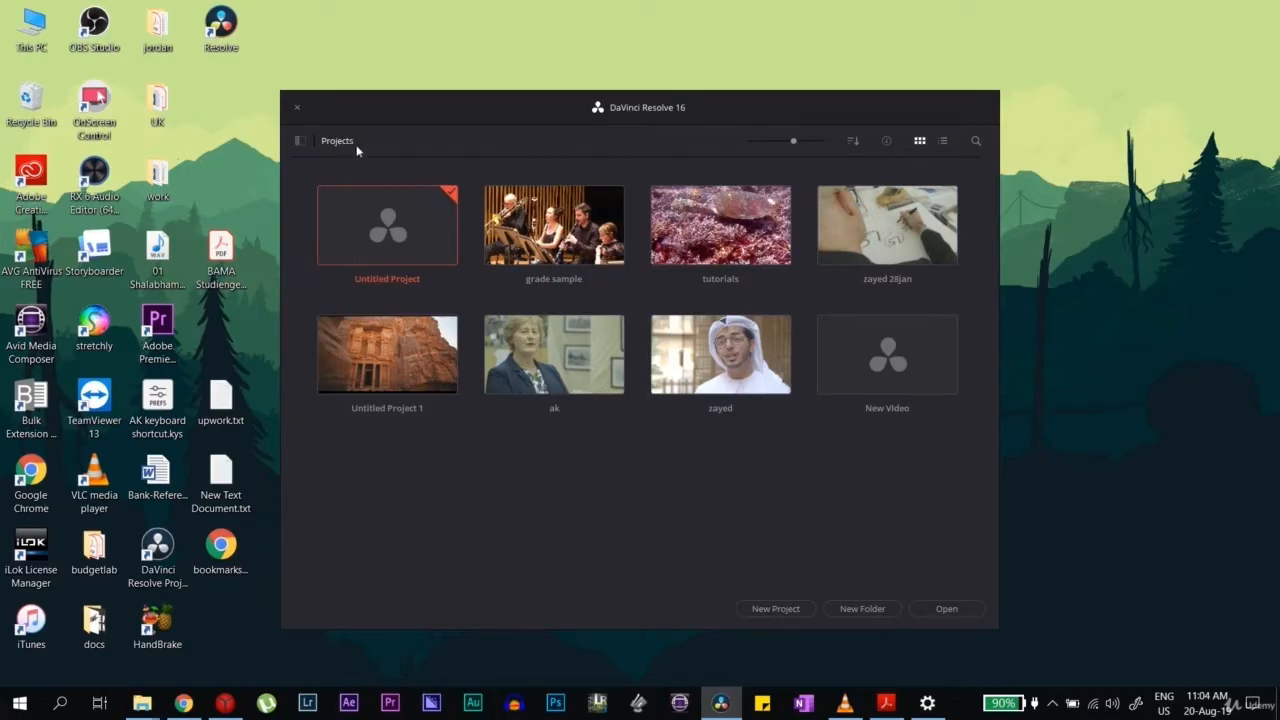
# - Open the existing tutorials project and switch to the Media page
pyautogui.click(775, 609)
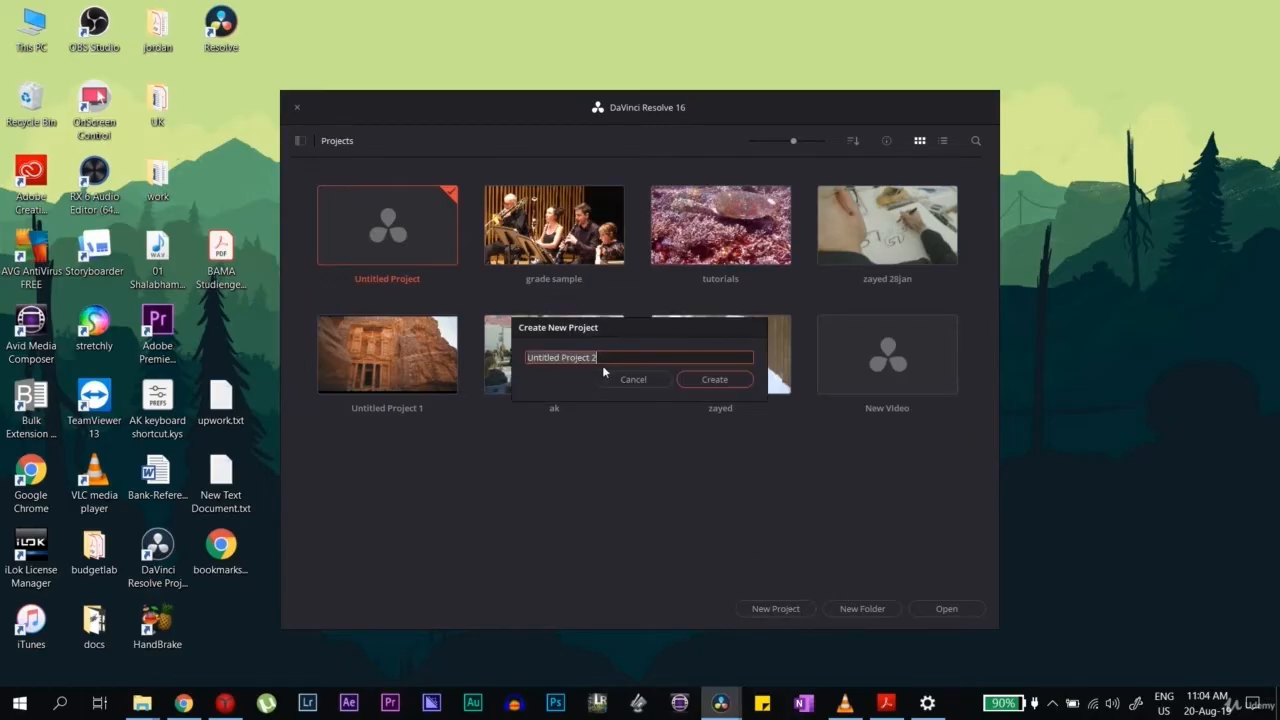
pyautogui.click(649, 380)
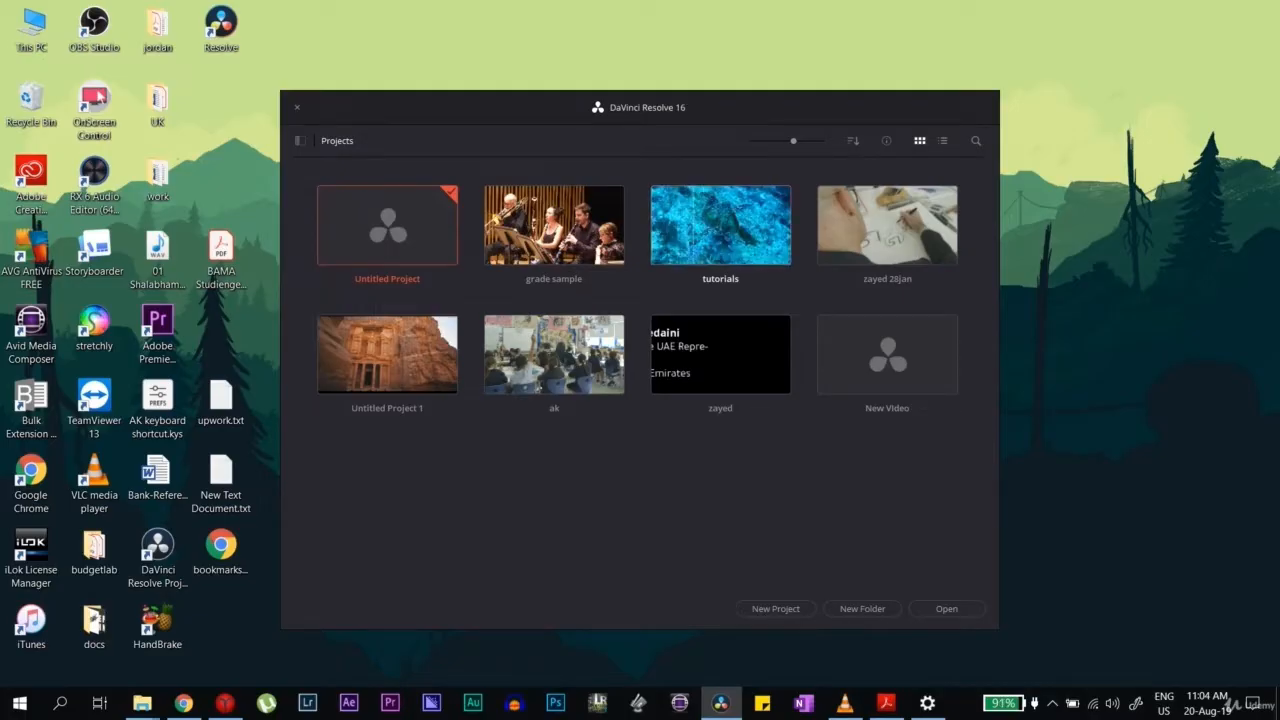
pyautogui.doubleClick(694, 252)
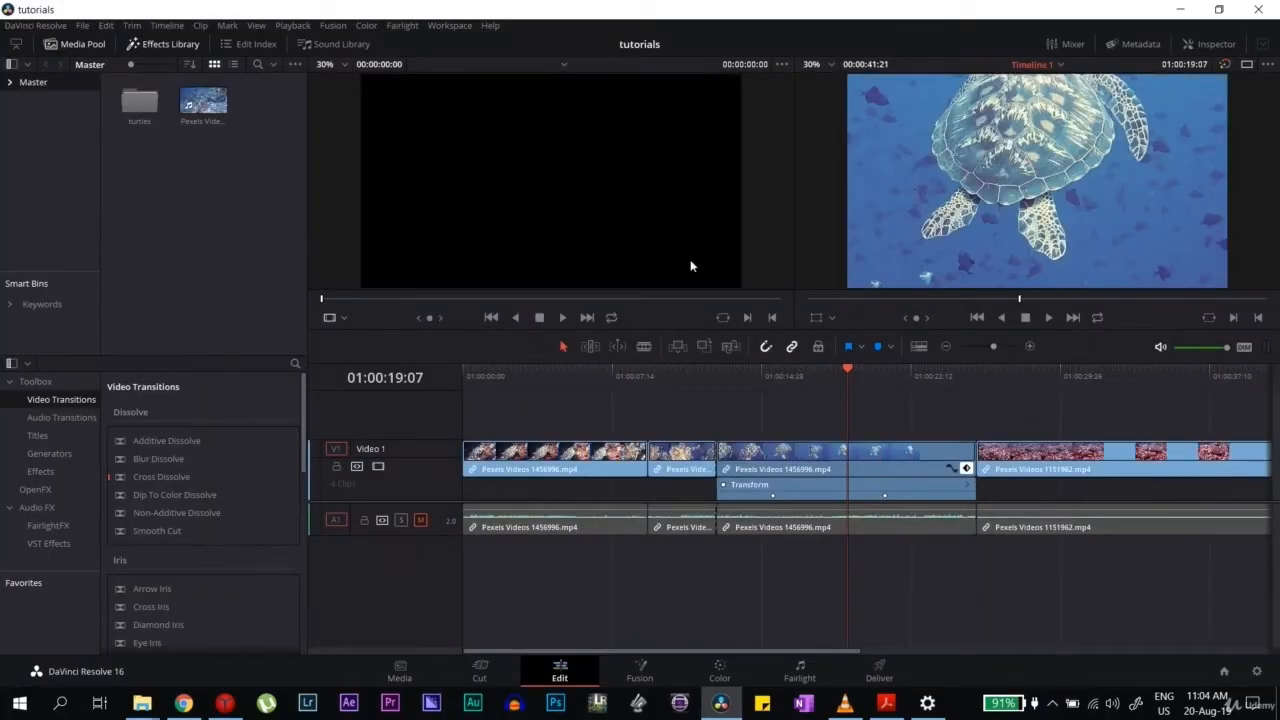
pyautogui.click(407, 666)
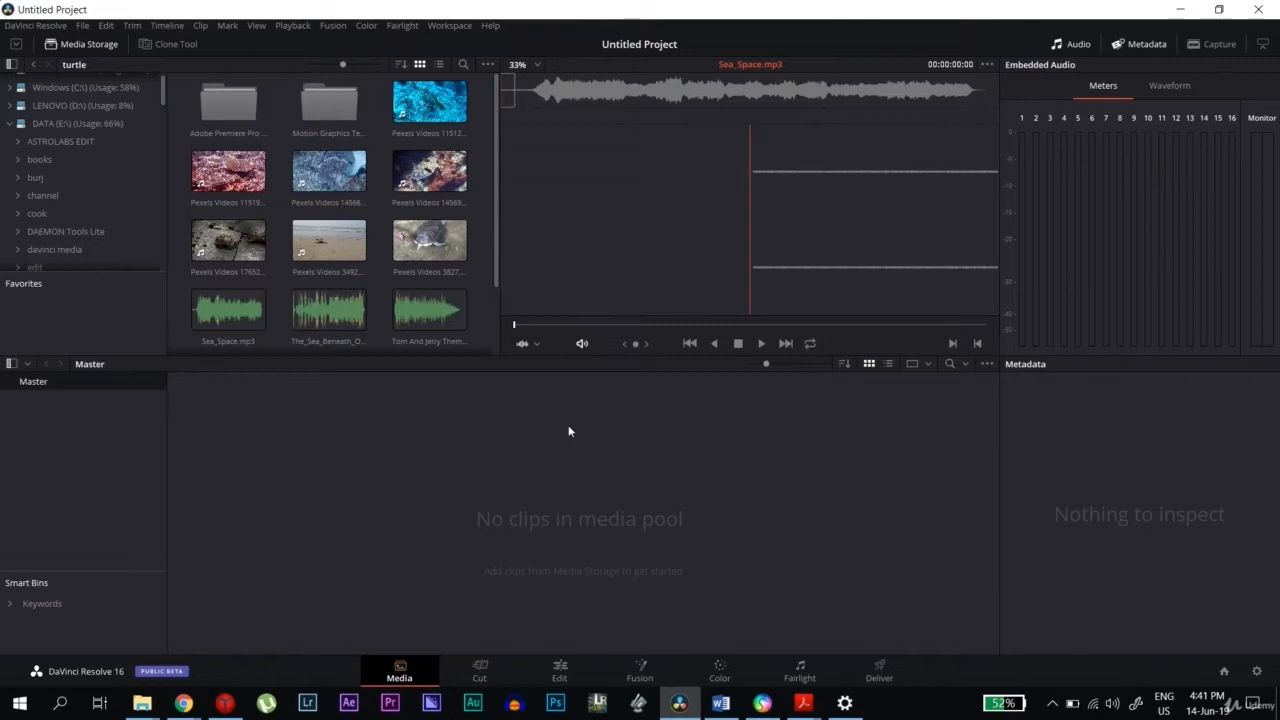
# - Preview the Pexels clips in the turtle folder of the media storage
pyautogui.click(428, 112)
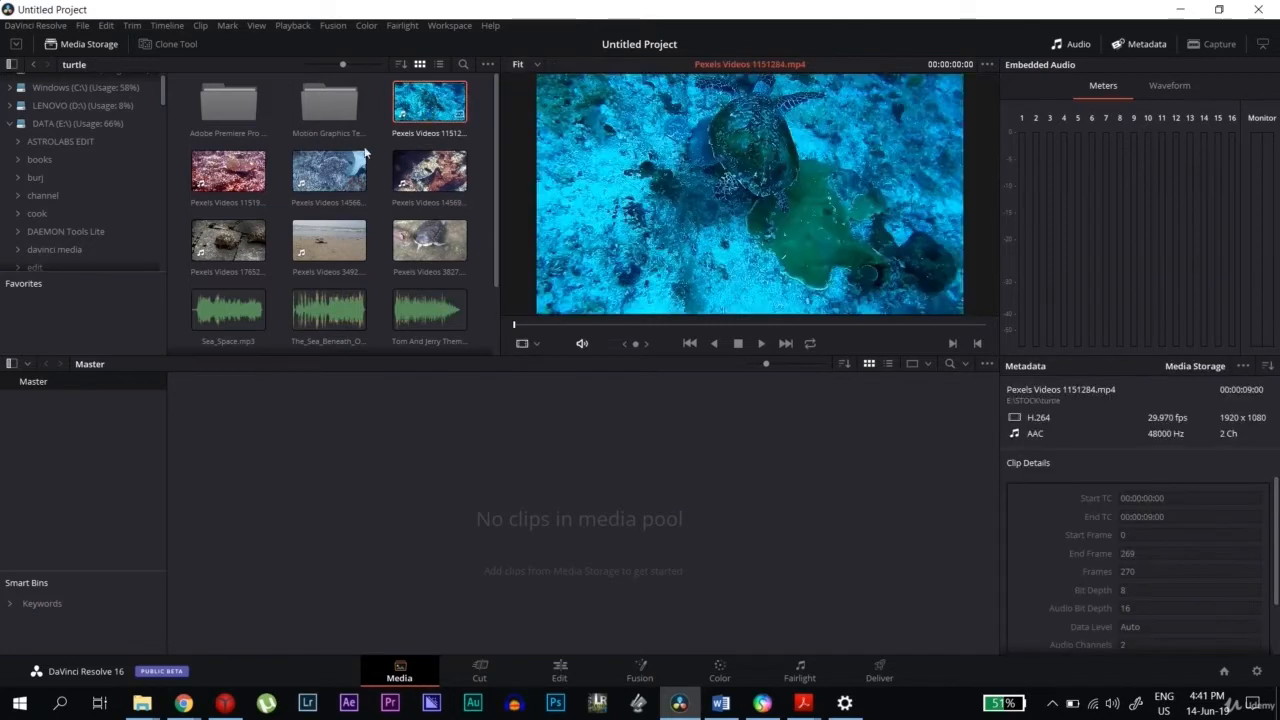
pyautogui.click(228, 172)
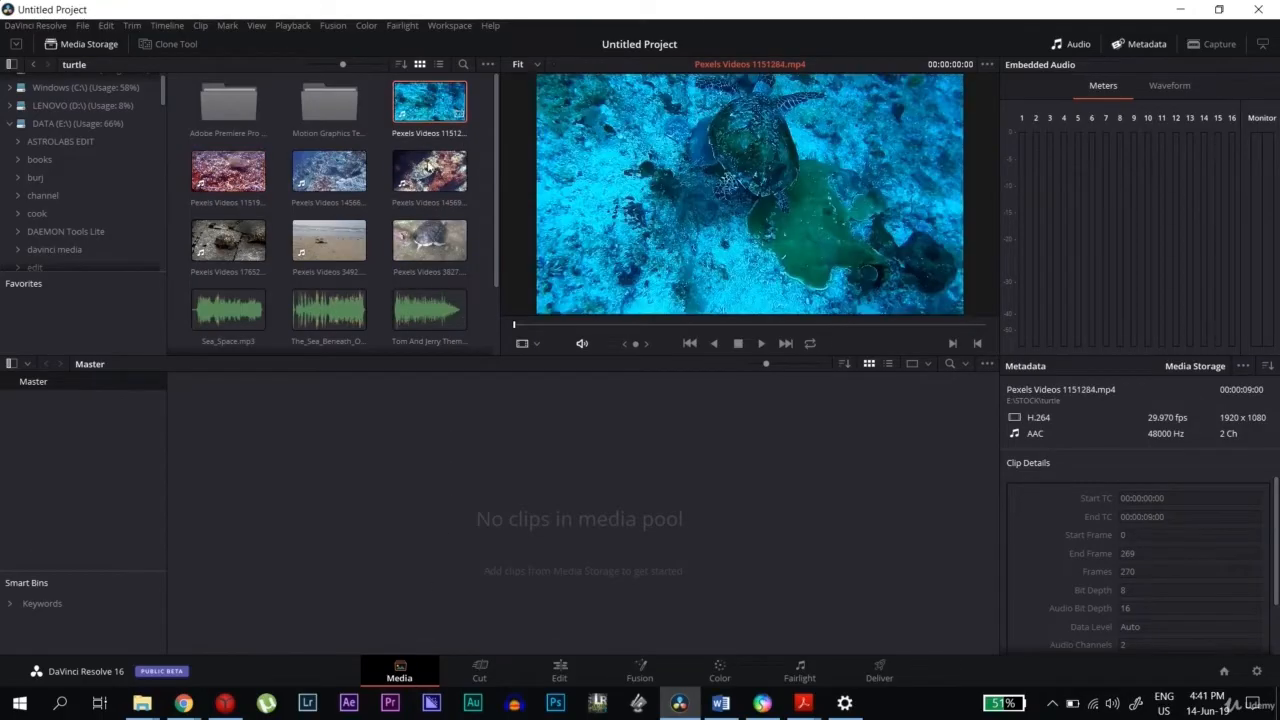
pyautogui.click(428, 170)
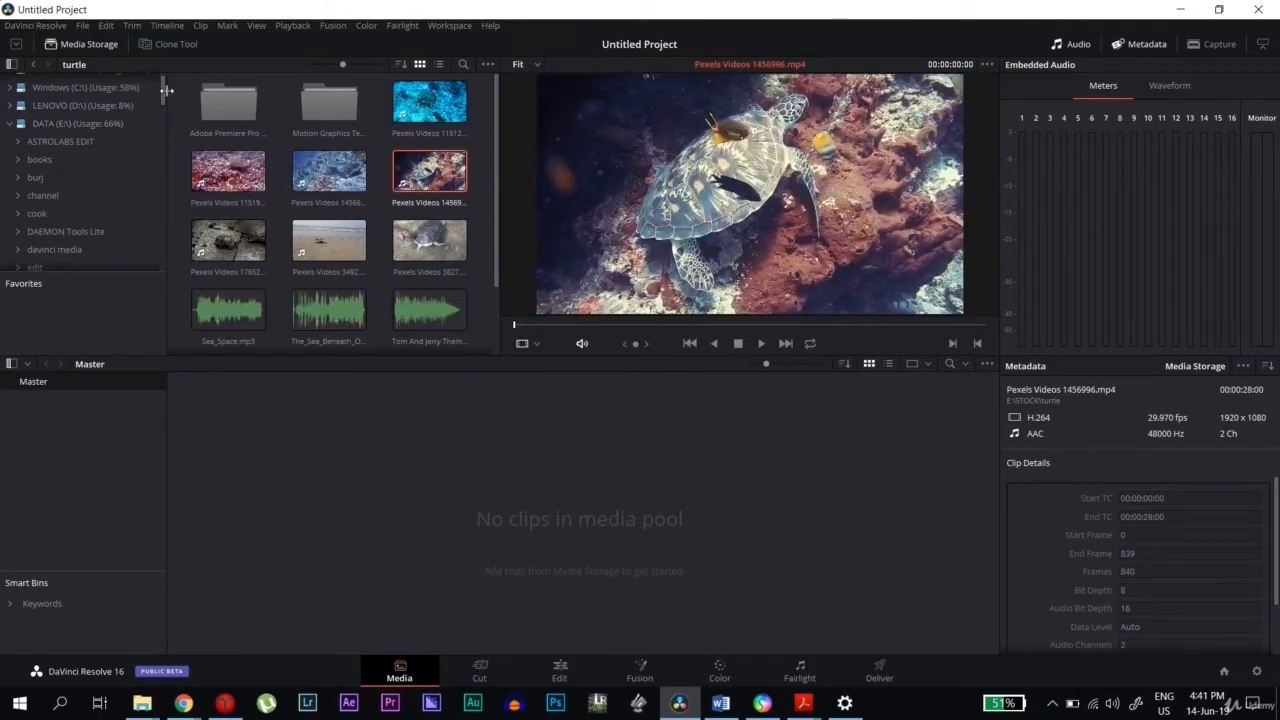
pyautogui.scroll(2, 160, 100)
pyautogui.click(401, 110)
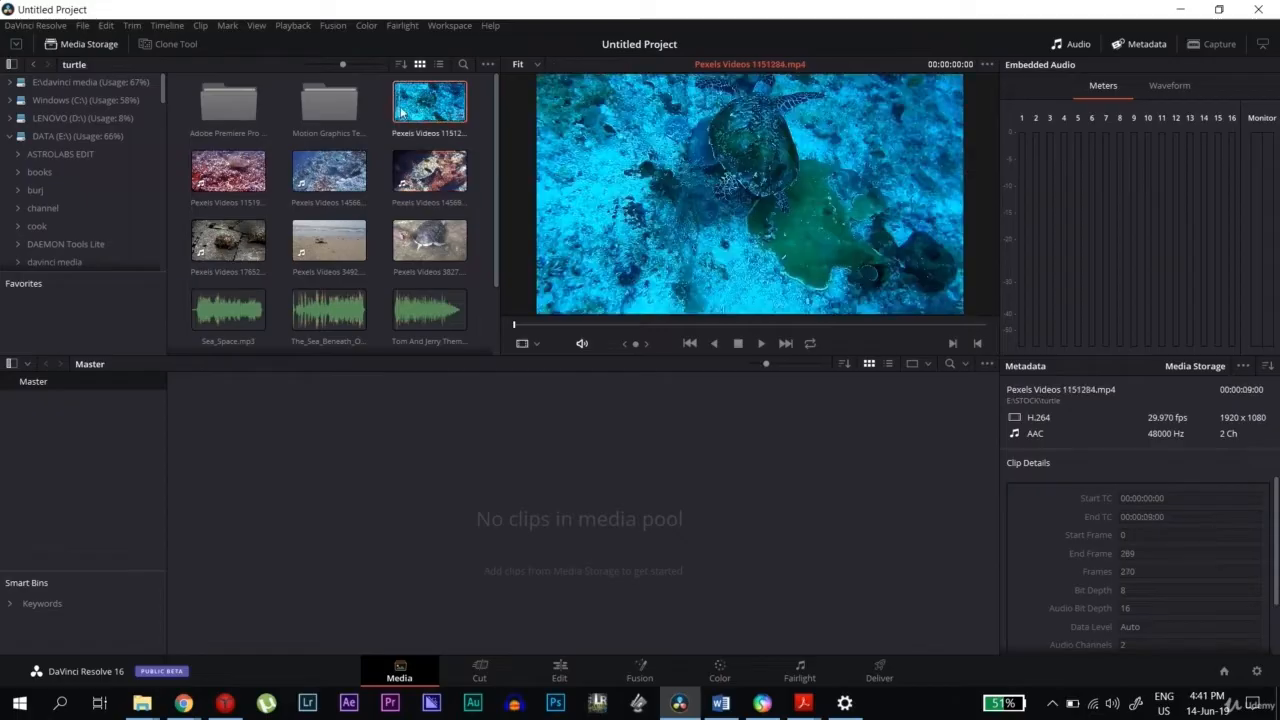
# - Import the four Pexels underwater clips from the turtle folder into the media pool, changing the project frame rate to match them
pyautogui.click(225, 180)
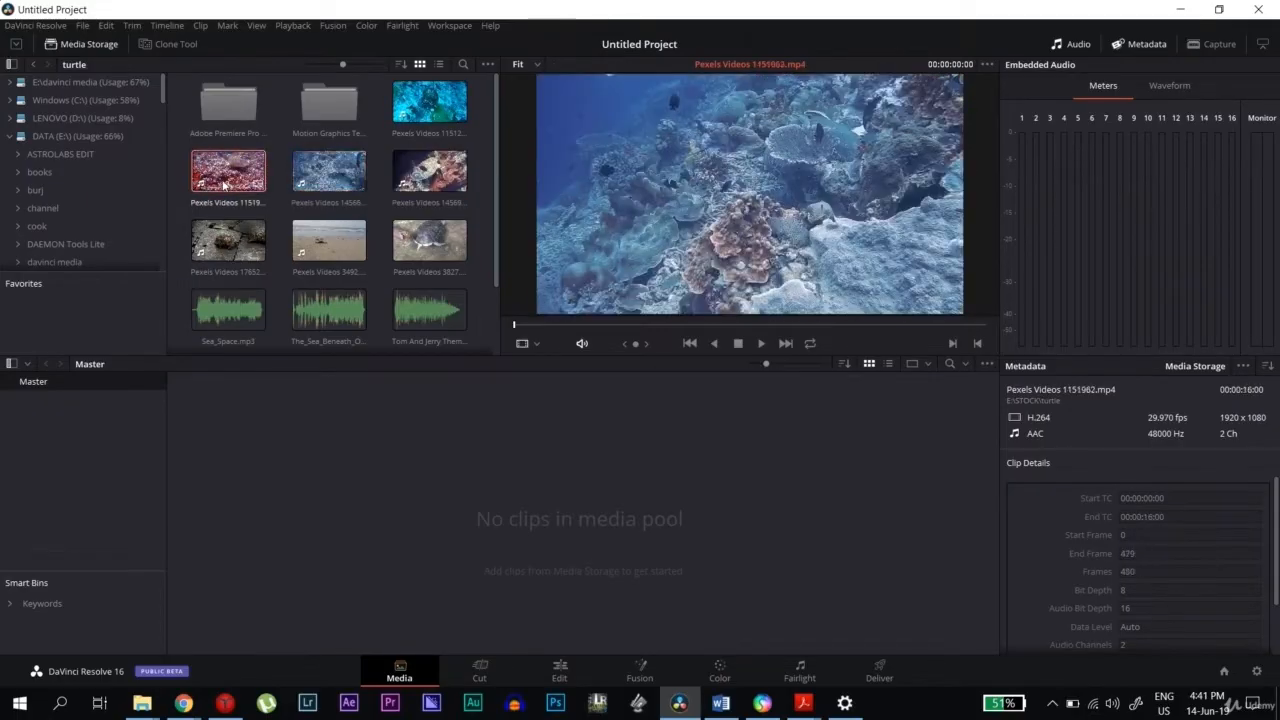
pyautogui.keyDown('ctrl'); pyautogui.click(349, 172); pyautogui.keyUp('ctrl')
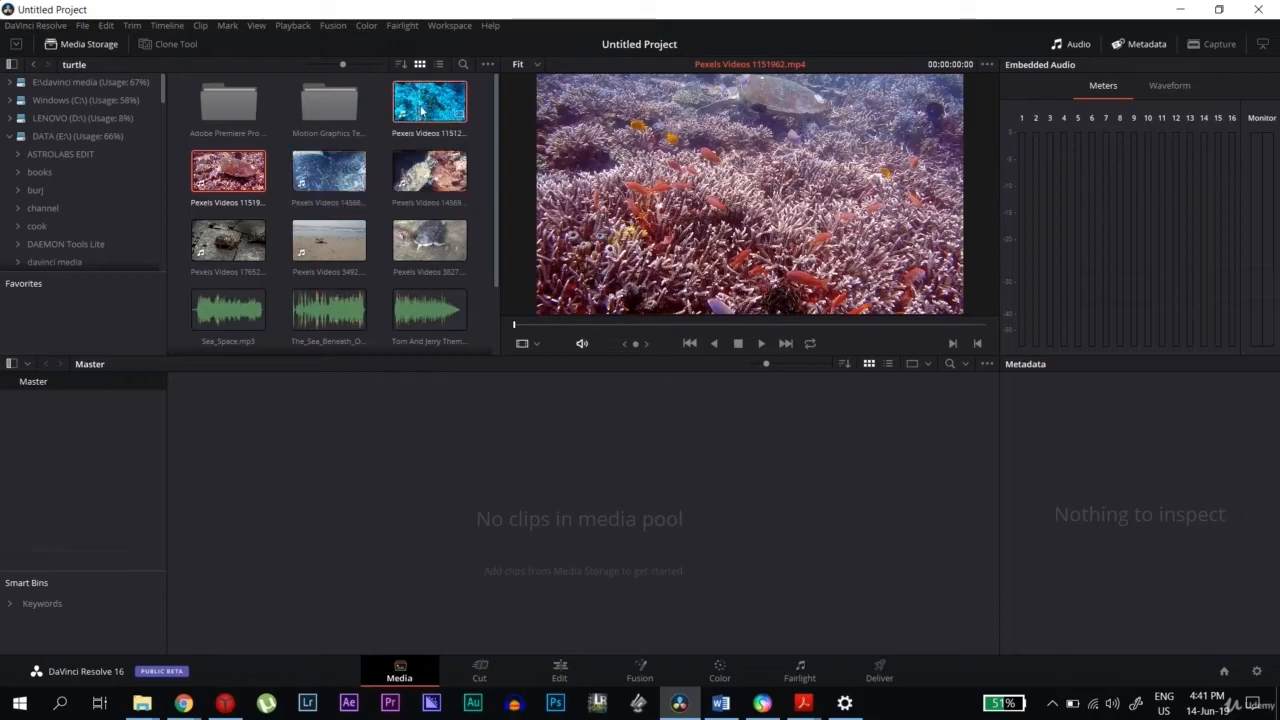
pyautogui.keyDown('ctrl'); pyautogui.click(430, 170); pyautogui.keyUp('ctrl')
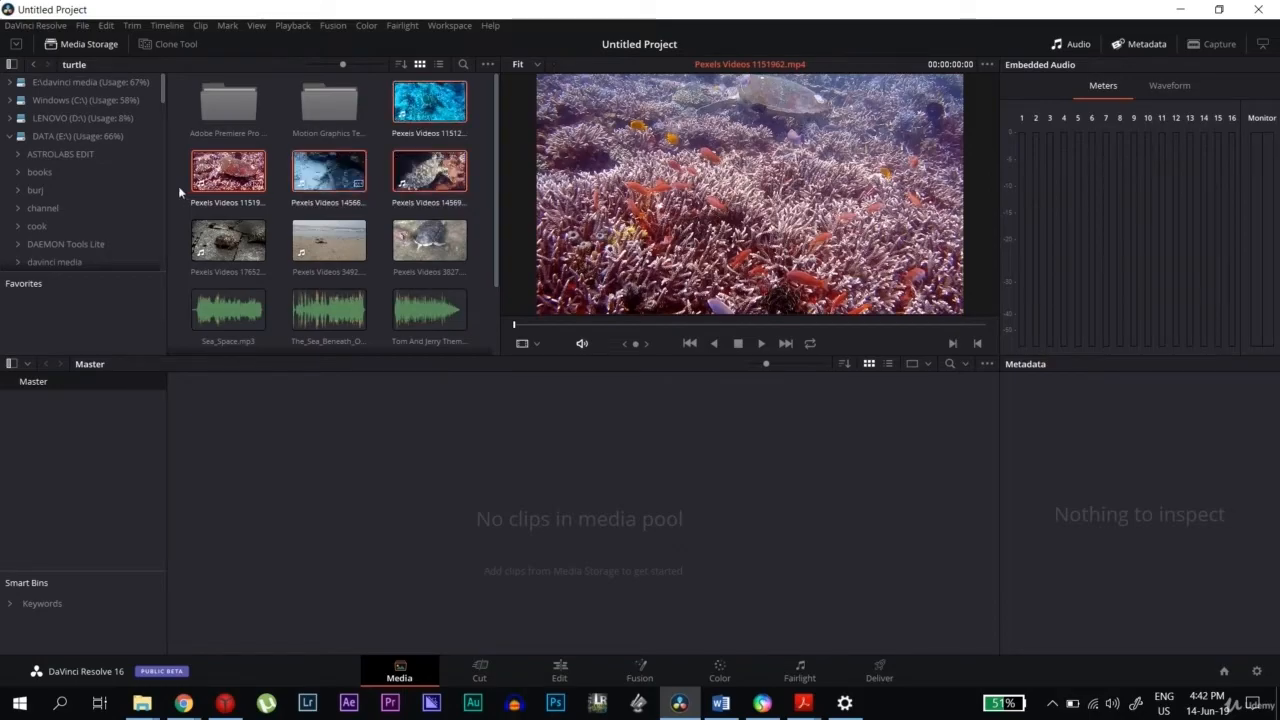
pyautogui.moveTo(346, 178); pyautogui.dragTo(410, 500)
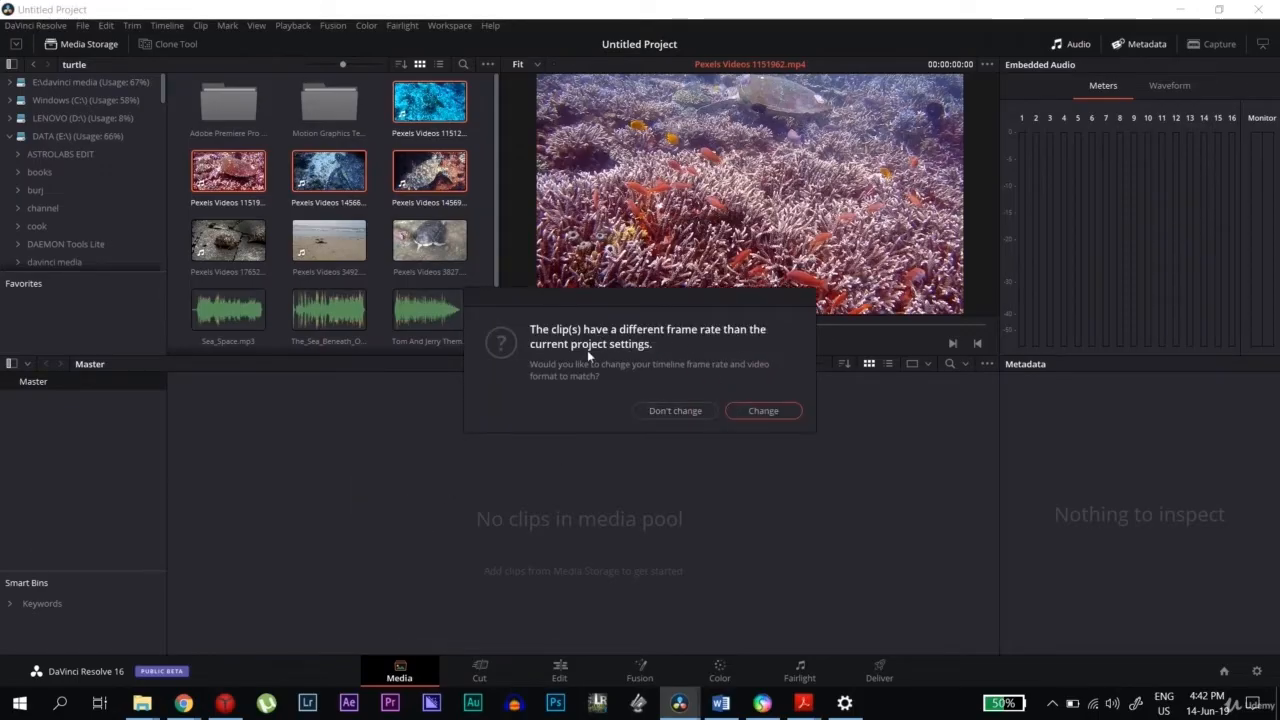
pyautogui.click(740, 406)
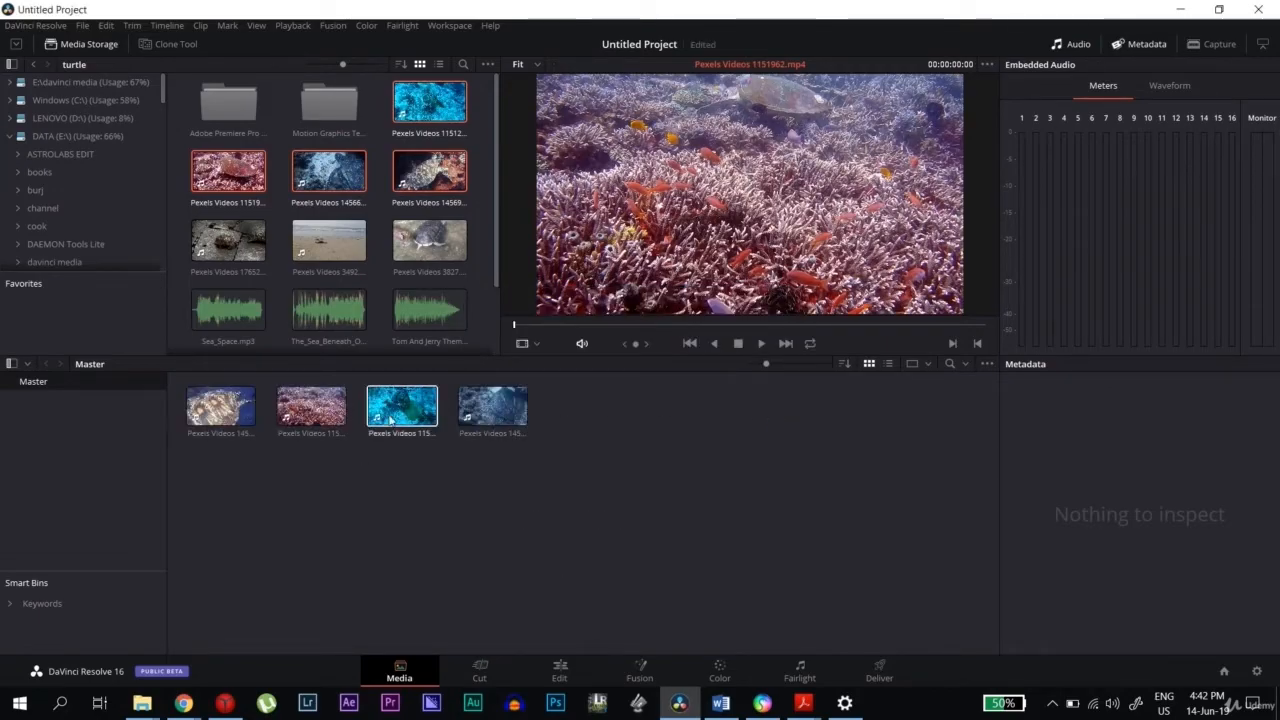
# - Add a new bin named turtles to the Master bin of the media pool
pyautogui.rightClick(351, 497)
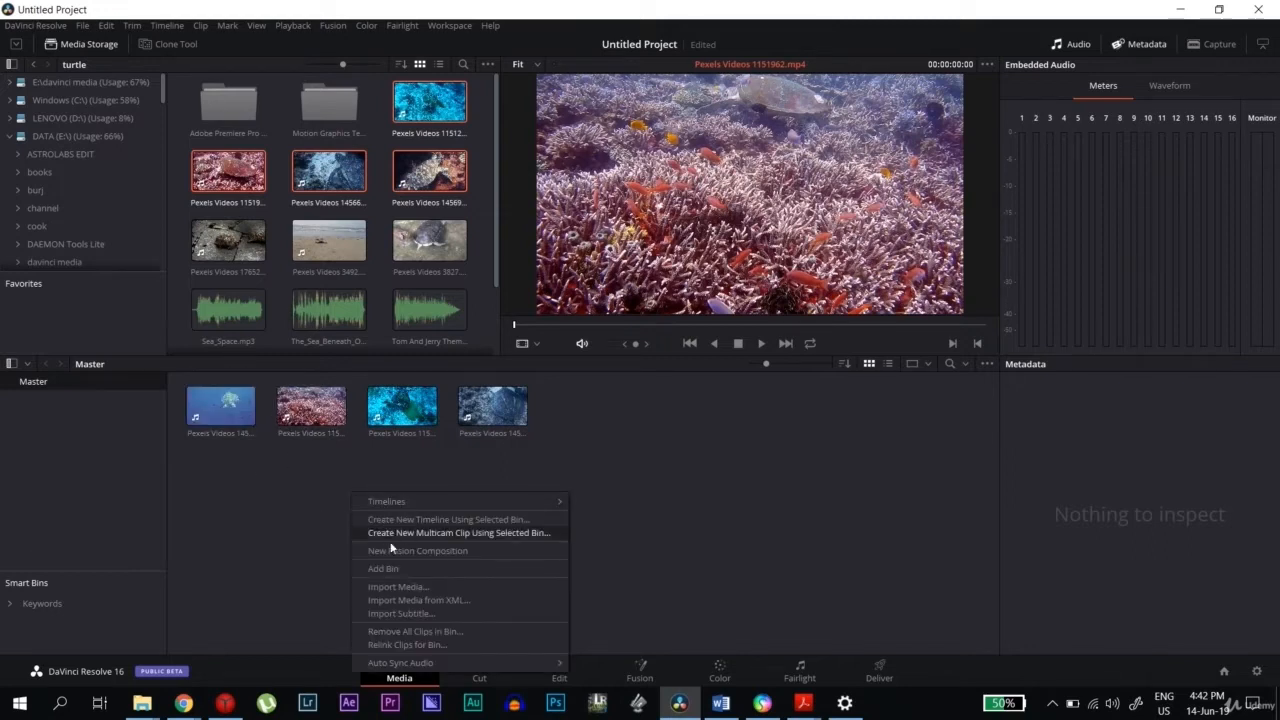
pyautogui.click(397, 568)
pyautogui.press('Return')
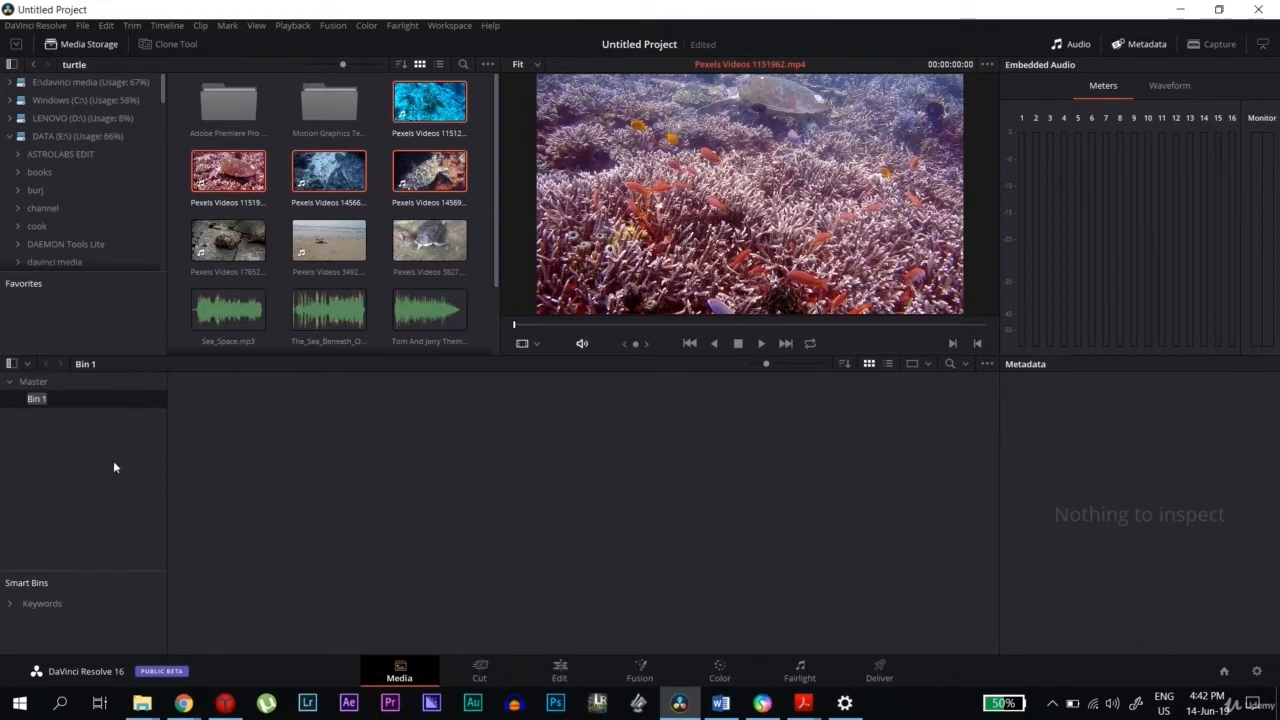
pyautogui.write('turtl')
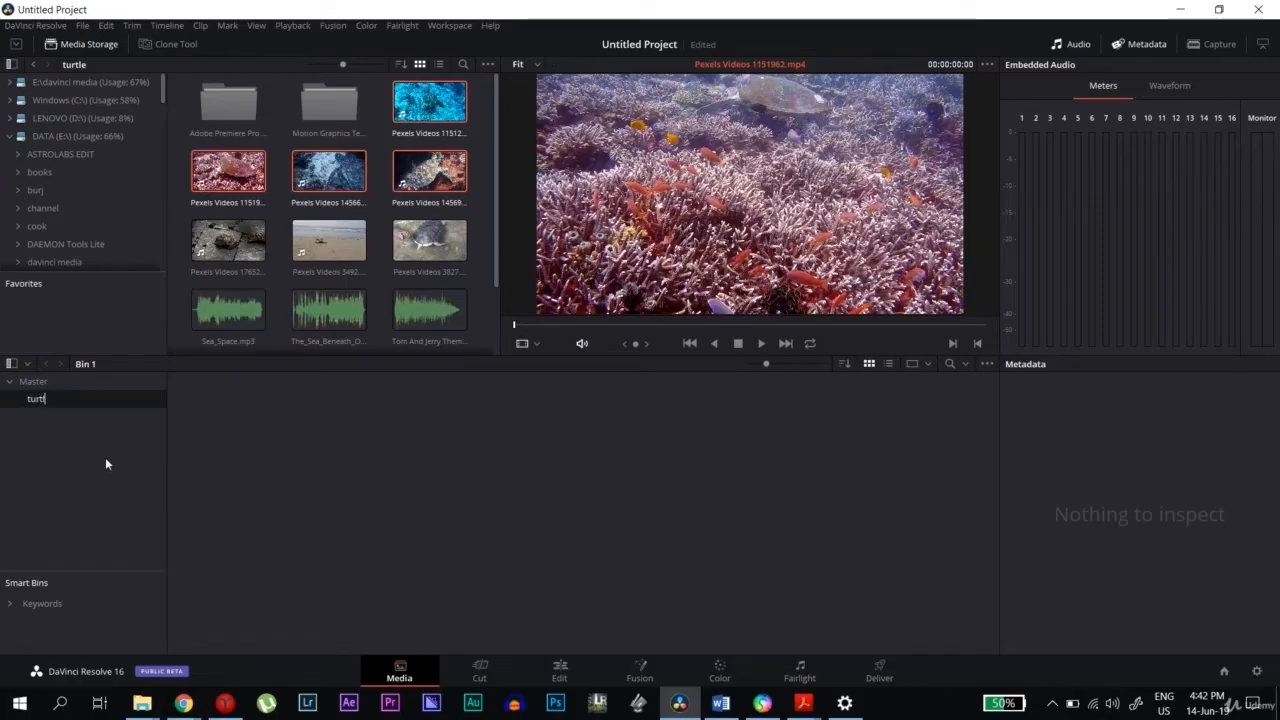
pyautogui.write('es')
pyautogui.press('Return')
# - Move three of the Pexels clips from Master into the turtles bin and add Sea_Space.mp3 to the media pool
pyautogui.click(32, 382)
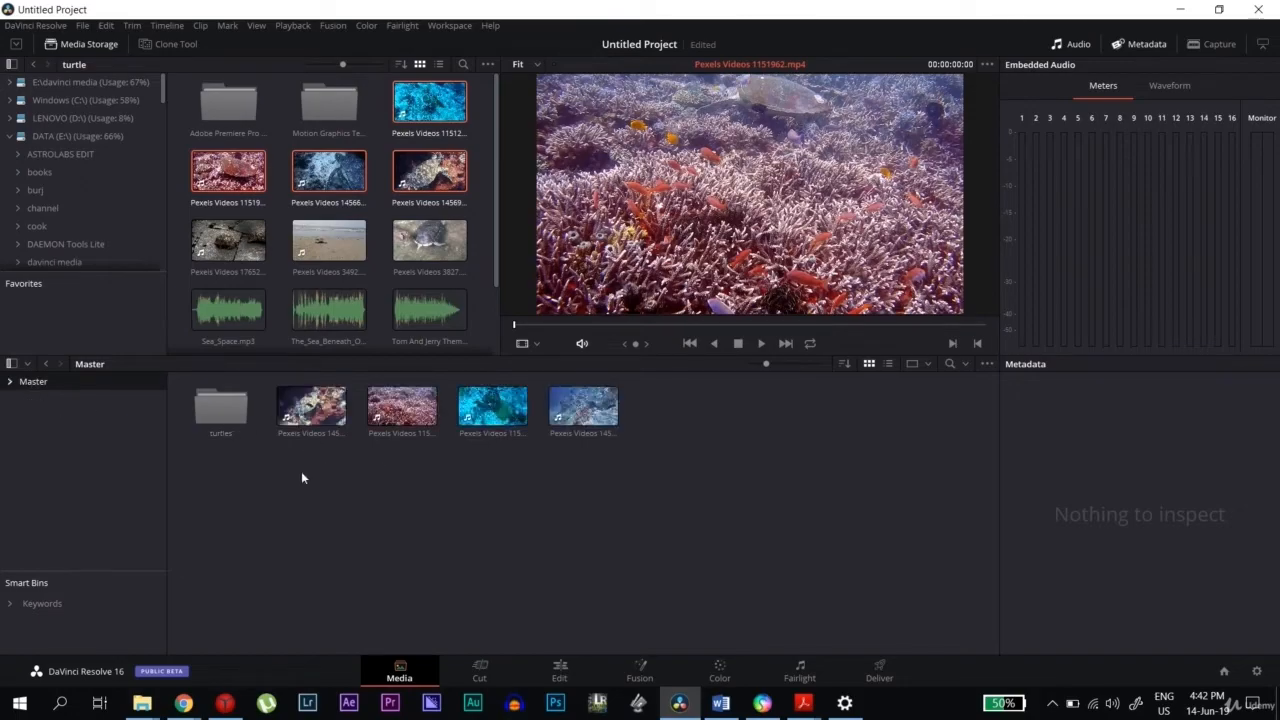
pyautogui.moveTo(302, 475); pyautogui.dragTo(232, 420)
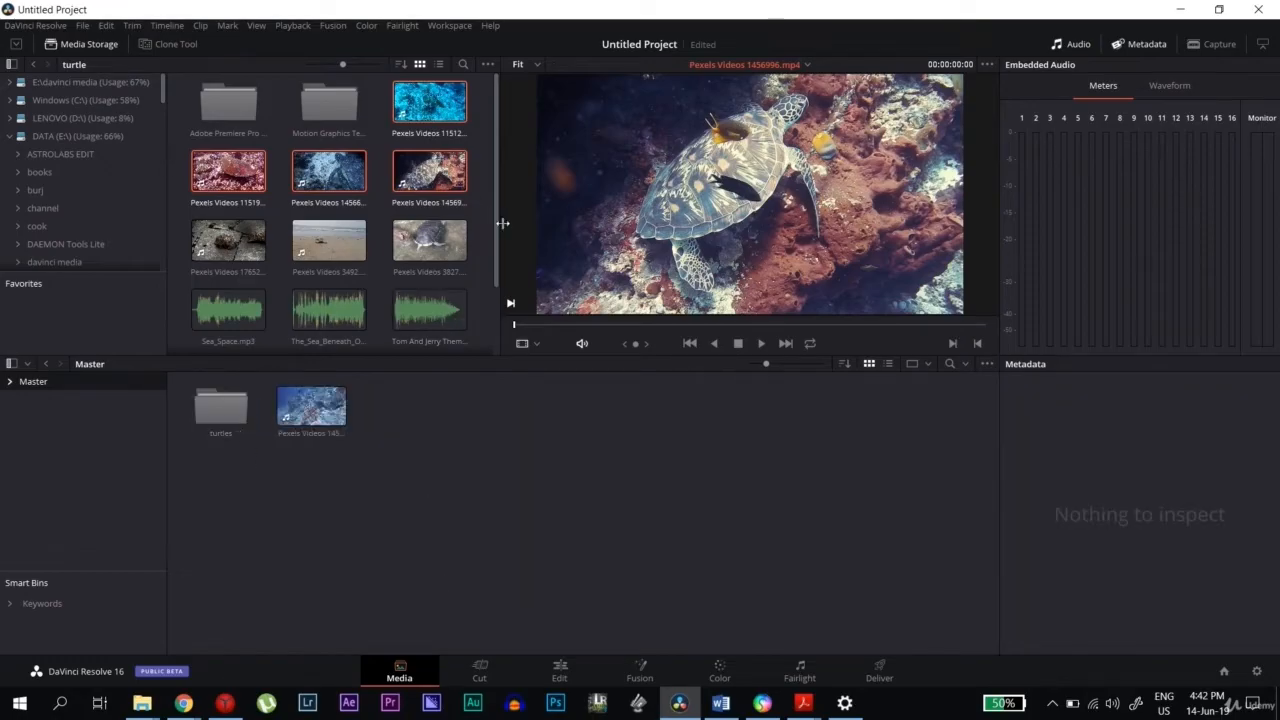
pyautogui.scroll(-2, 496, 227)
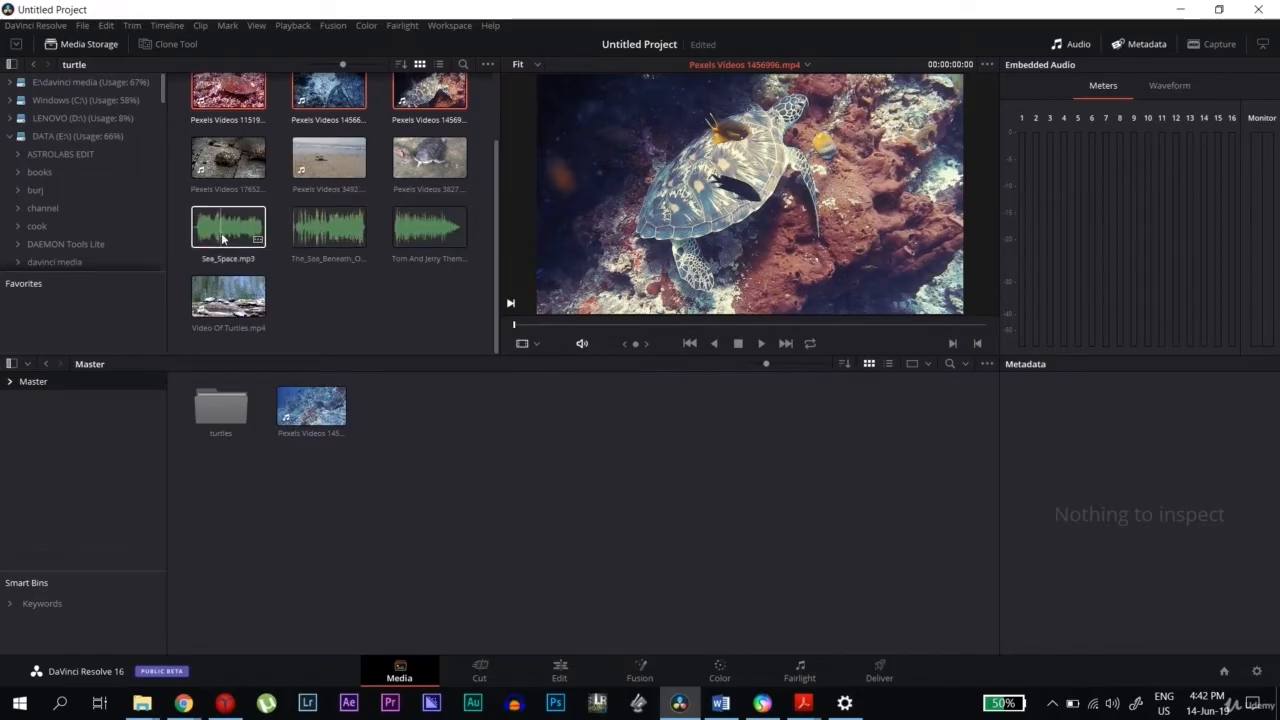
pyautogui.moveTo(223, 238); pyautogui.dragTo(442, 530)
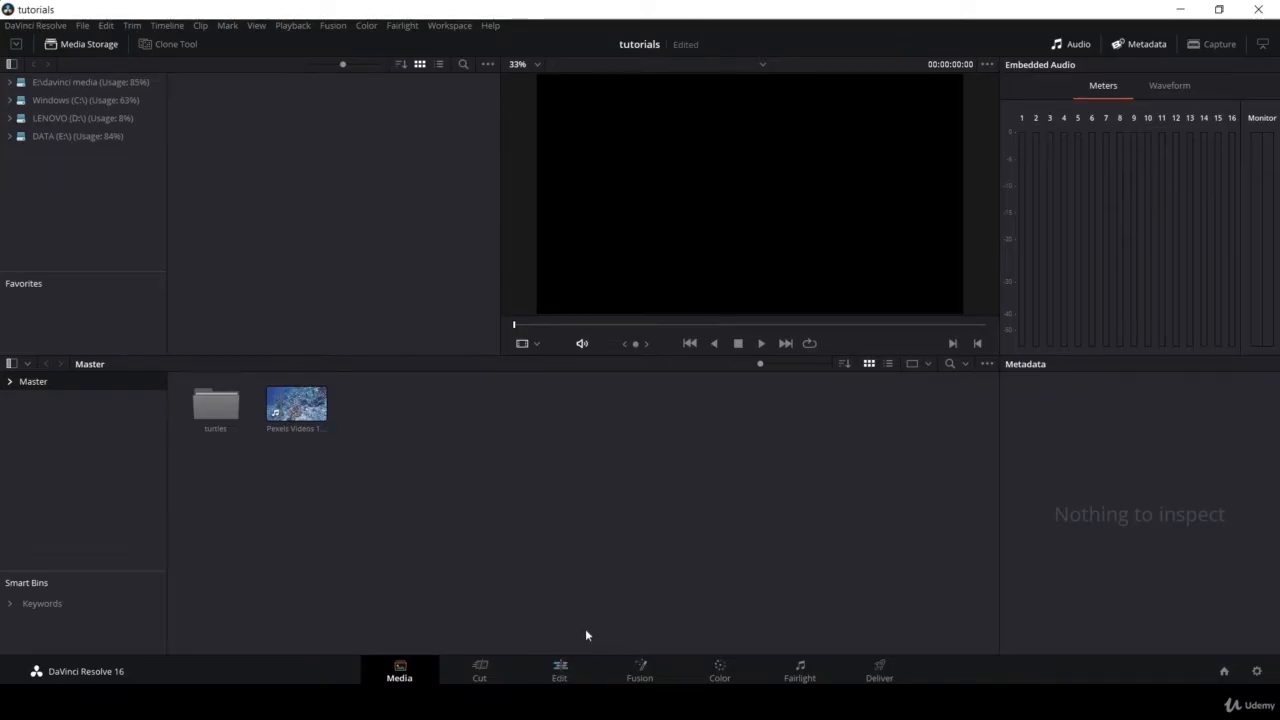
# - Switch to the Edit page and load the Pexels coral clip from the Master bin into the source viewer
pyautogui.click(560, 669)
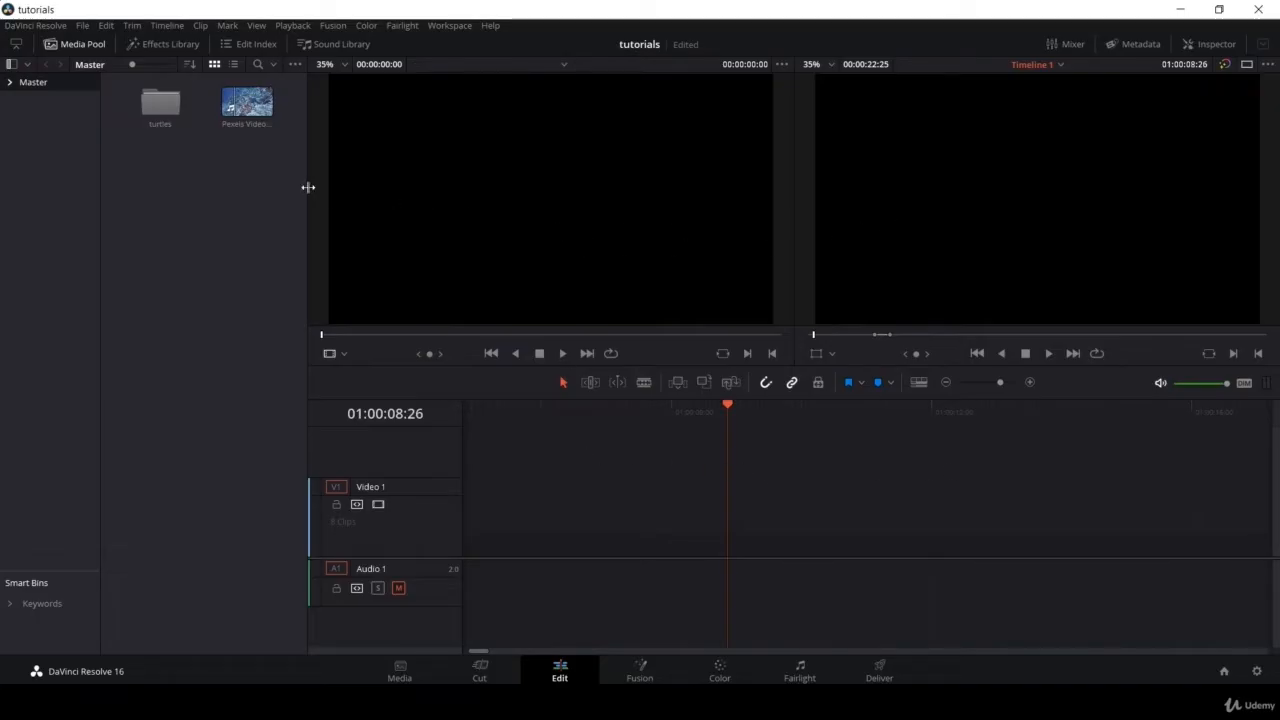
pyautogui.doubleClick(247, 104)
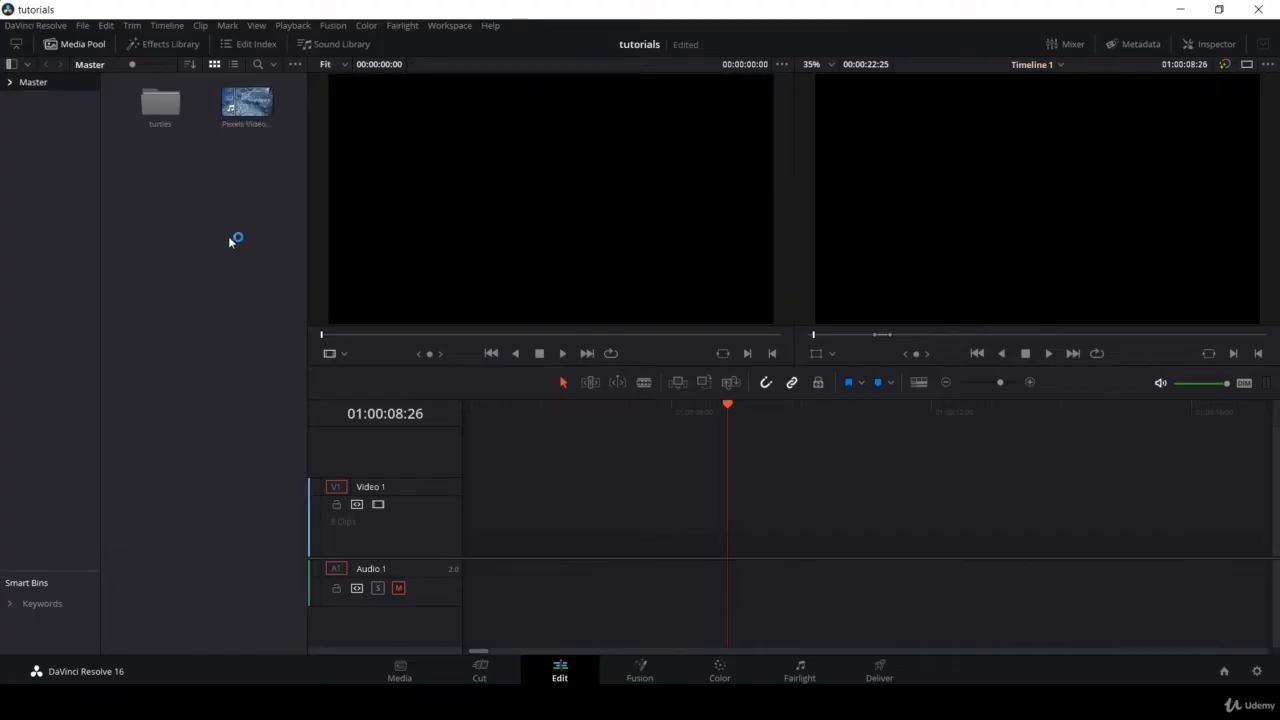
pyautogui.doubleClick(235, 109)
pyautogui.moveTo(552, 317)
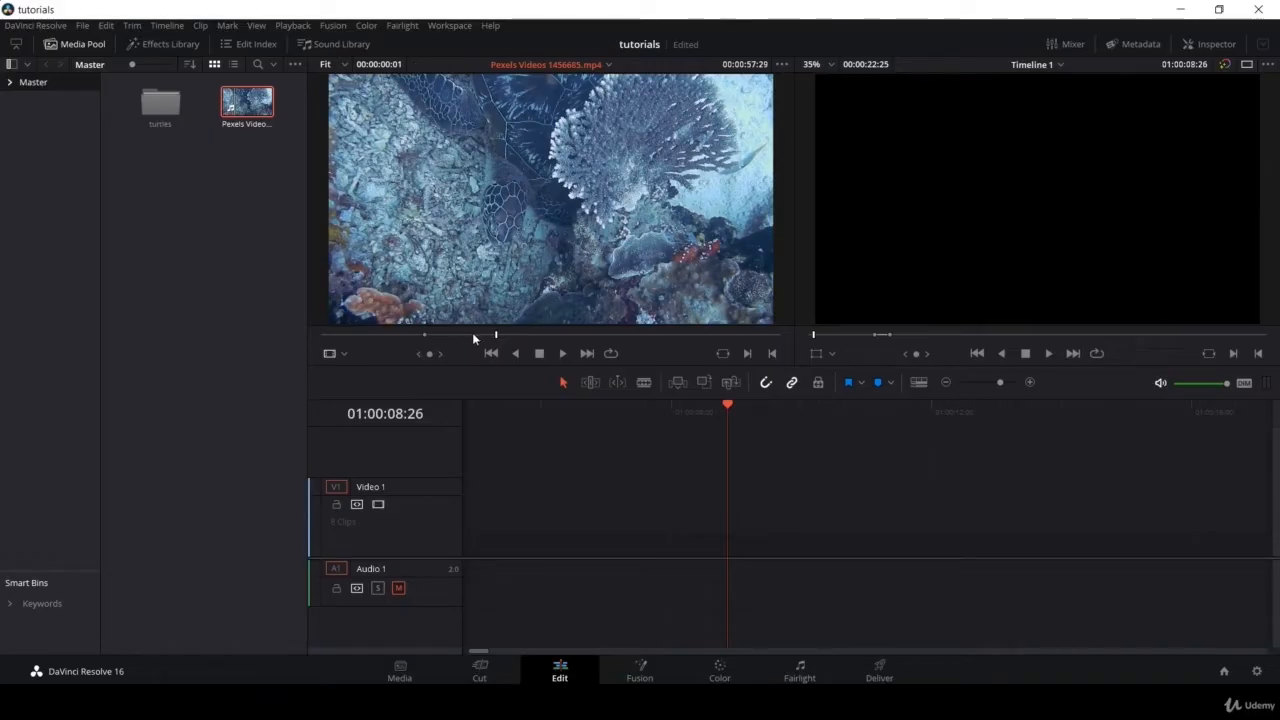
# - Mark a range of about 40 seconds ending at 00:01:27:24 in the source clip and place it on Timeline 1
pyautogui.moveTo(473, 338); pyautogui.dragTo(587, 341)
pyautogui.press('o')
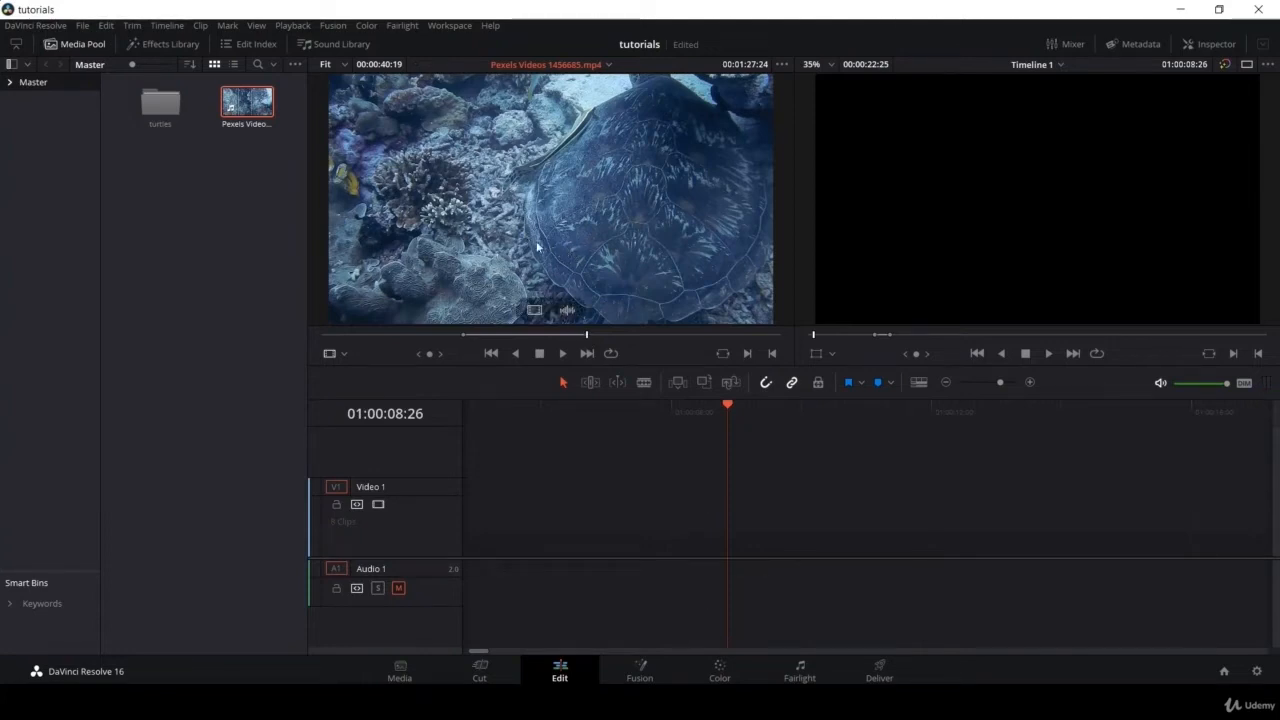
pyautogui.moveTo(508, 244); pyautogui.dragTo(466, 548)
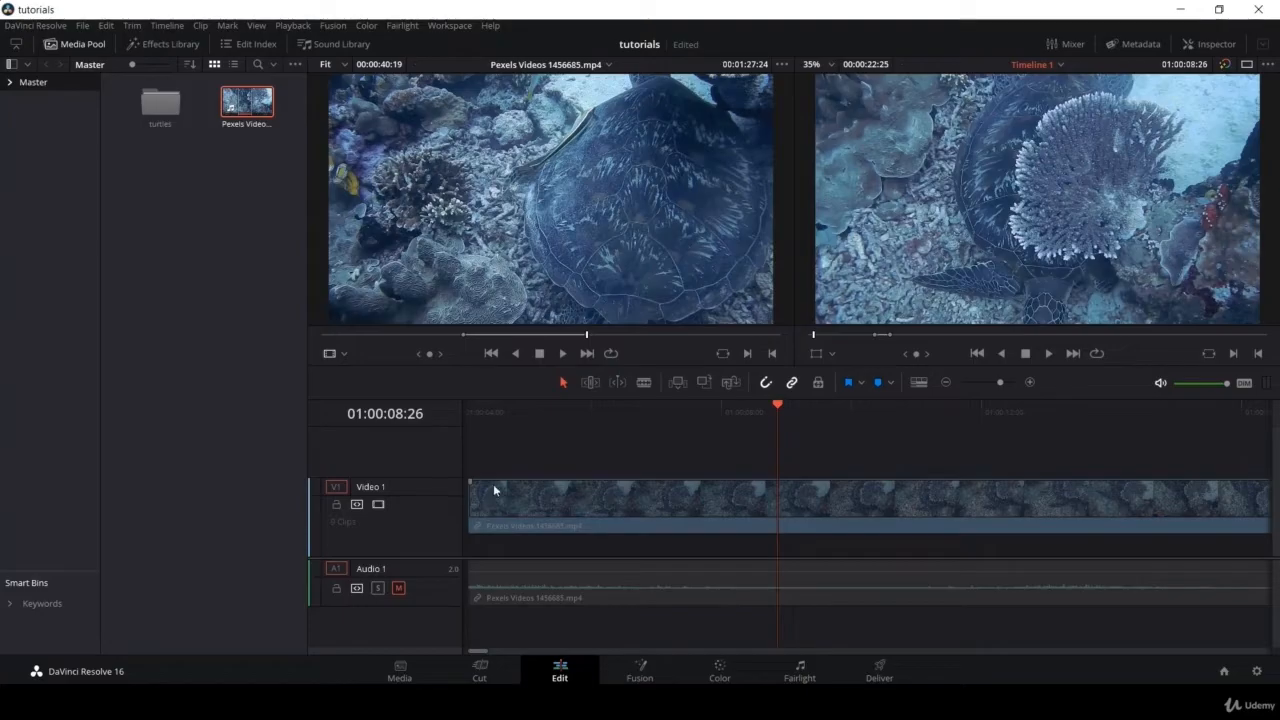
# - Trim the start of the timeline clip repeatedly and slide the clip earlier along the Video 1 track
pyautogui.moveTo(568, 422); pyautogui.dragTo(742, 418)
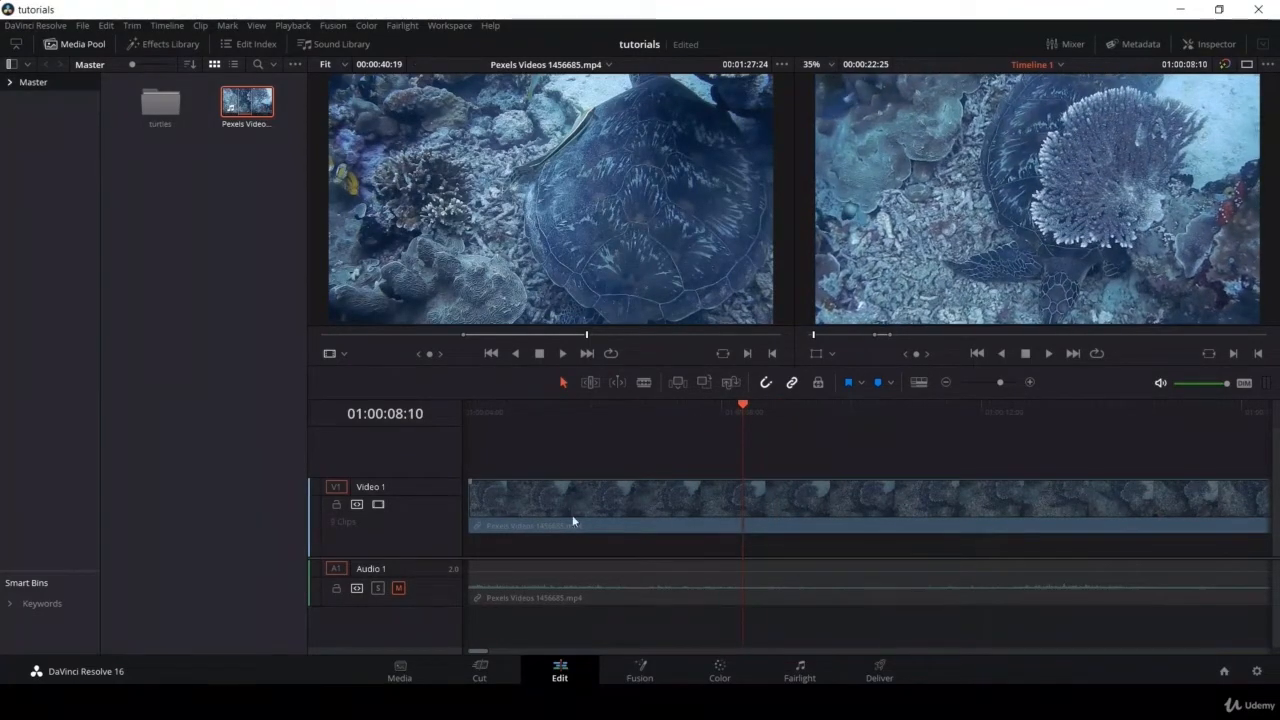
pyautogui.moveTo(476, 505); pyautogui.dragTo(1078, 537)
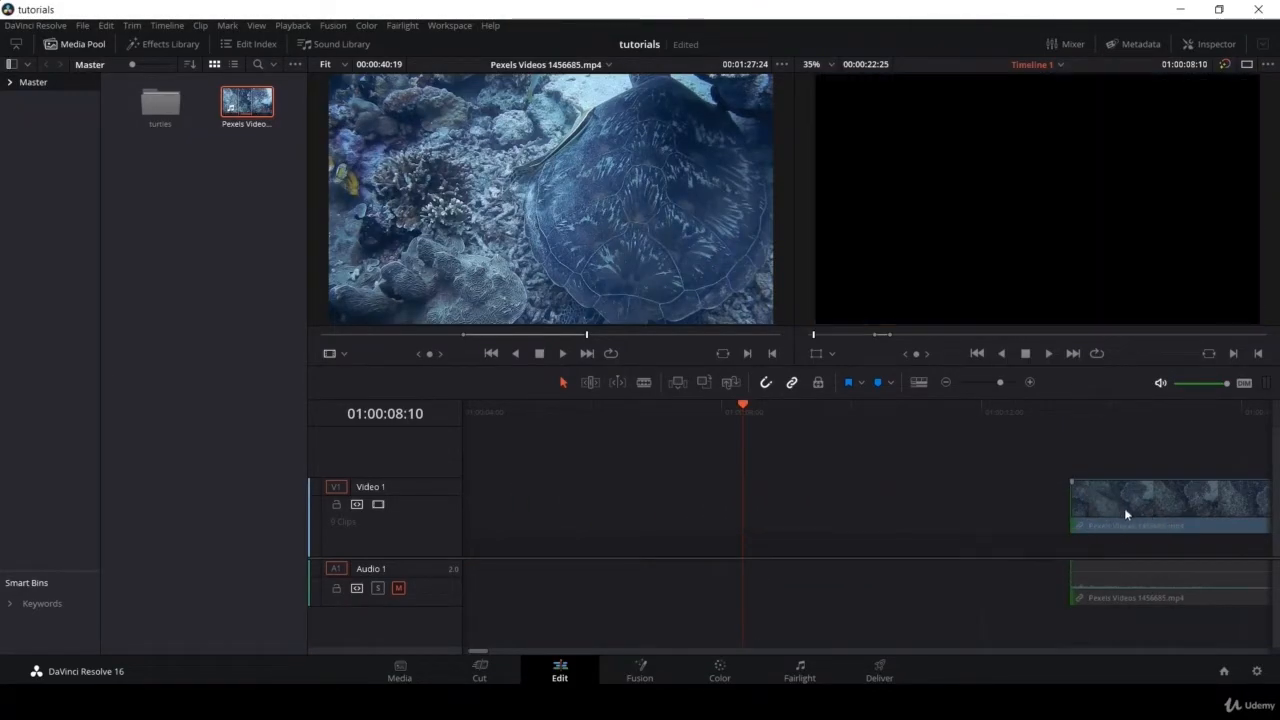
pyautogui.moveTo(1124, 508); pyautogui.dragTo(678, 504)
pyautogui.moveTo(591, 503); pyautogui.dragTo(758, 506)
pyautogui.moveTo(907, 514); pyautogui.dragTo(470, 515)
pyautogui.moveTo(837, 507); pyautogui.dragTo(538, 512)
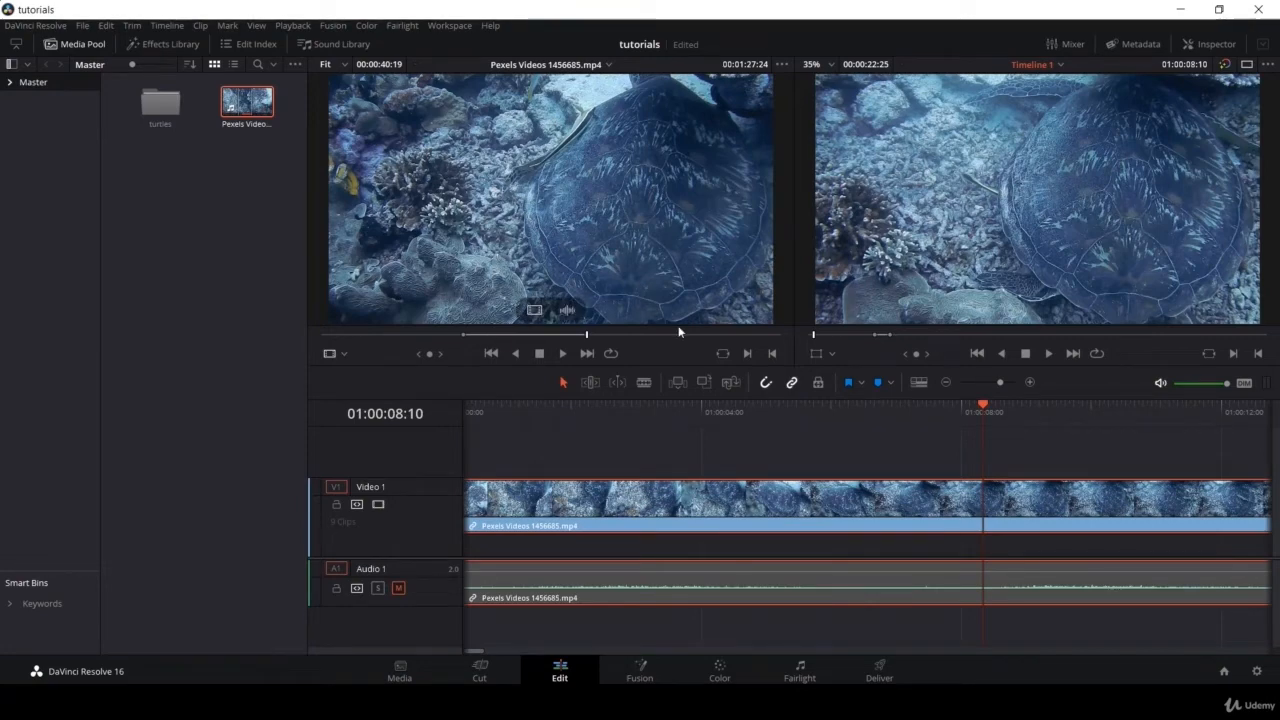
# - Place the marked source range over the existing timeline clip, starting just before the 01:00:04:00 mark
pyautogui.moveTo(567, 310); pyautogui.dragTo(693, 537)
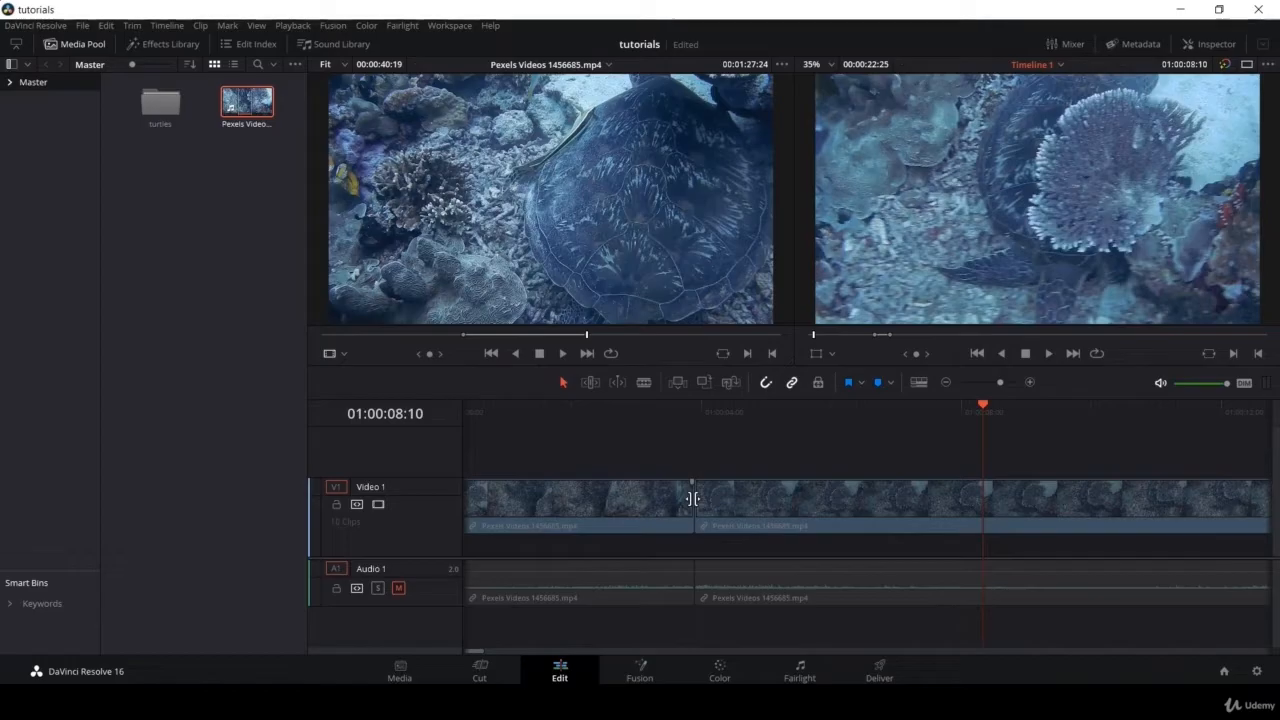
# - Try shortening the first clip's end, undo it, and ripple trim the second clip's start in Trim Edit mode
pyautogui.moveTo(693, 493); pyautogui.dragTo(641, 496)
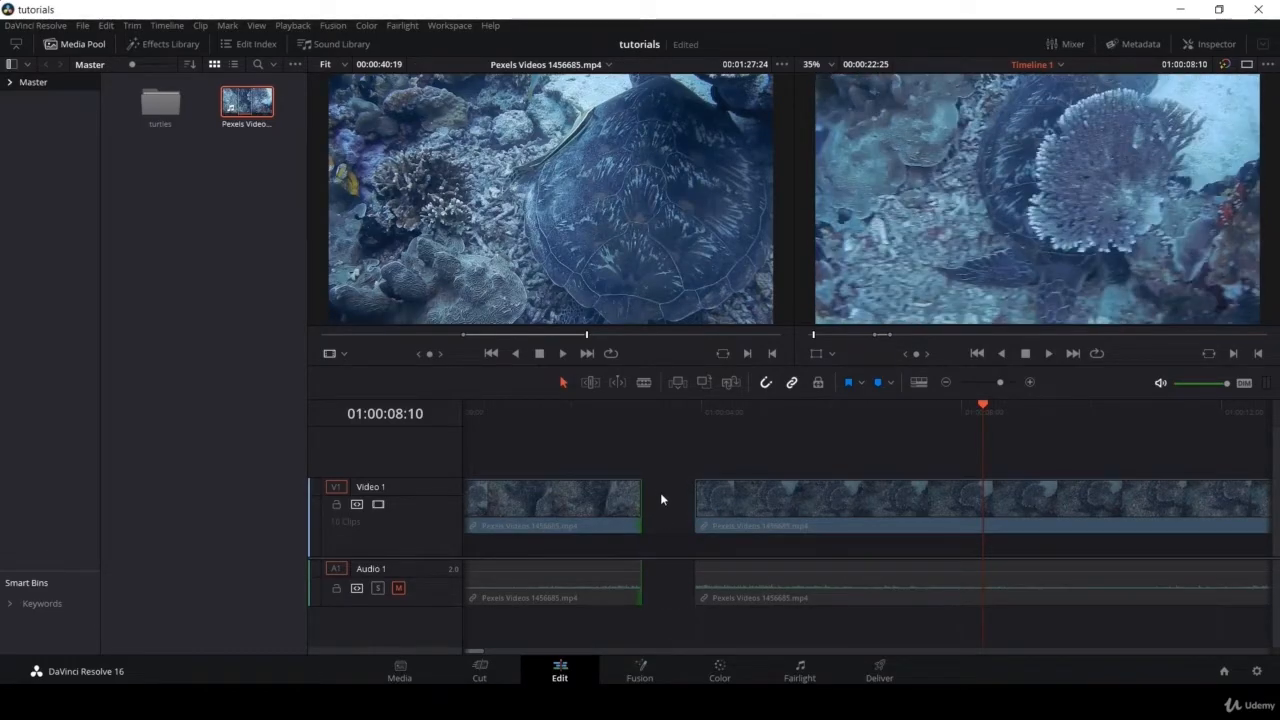
pyautogui.click(591, 382)
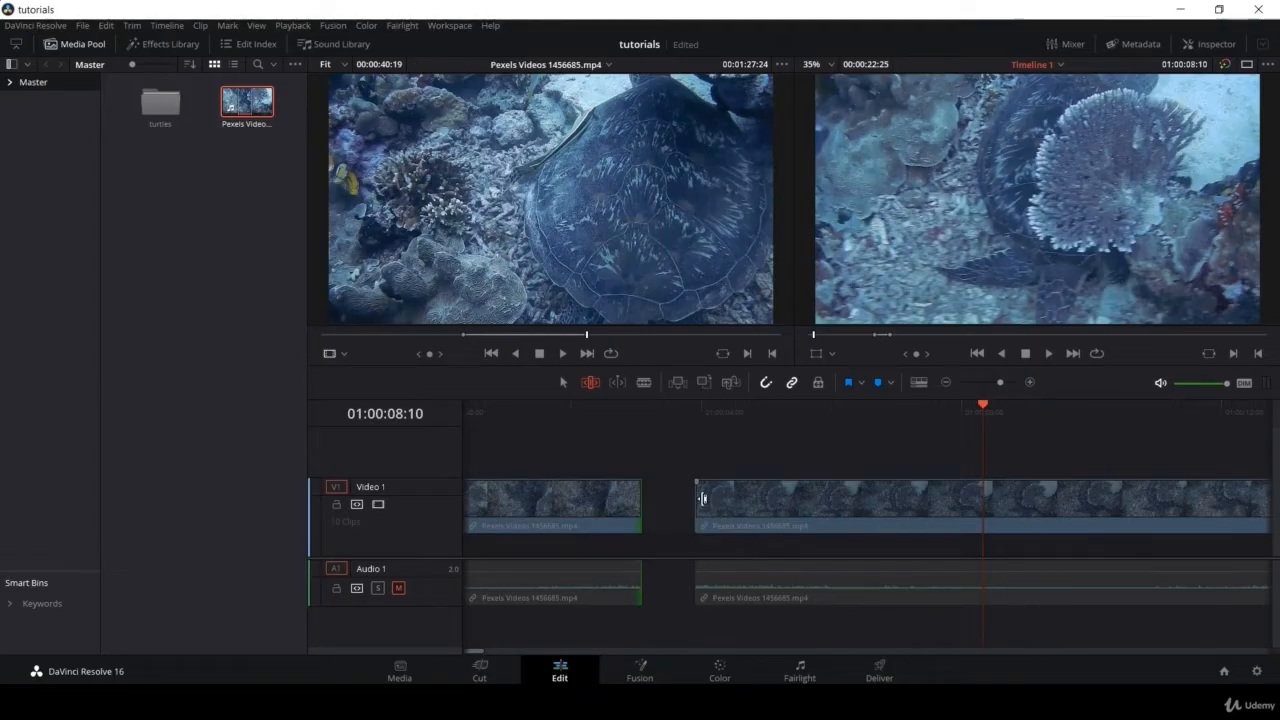
pyautogui.hotkey('ctrl', 'z')
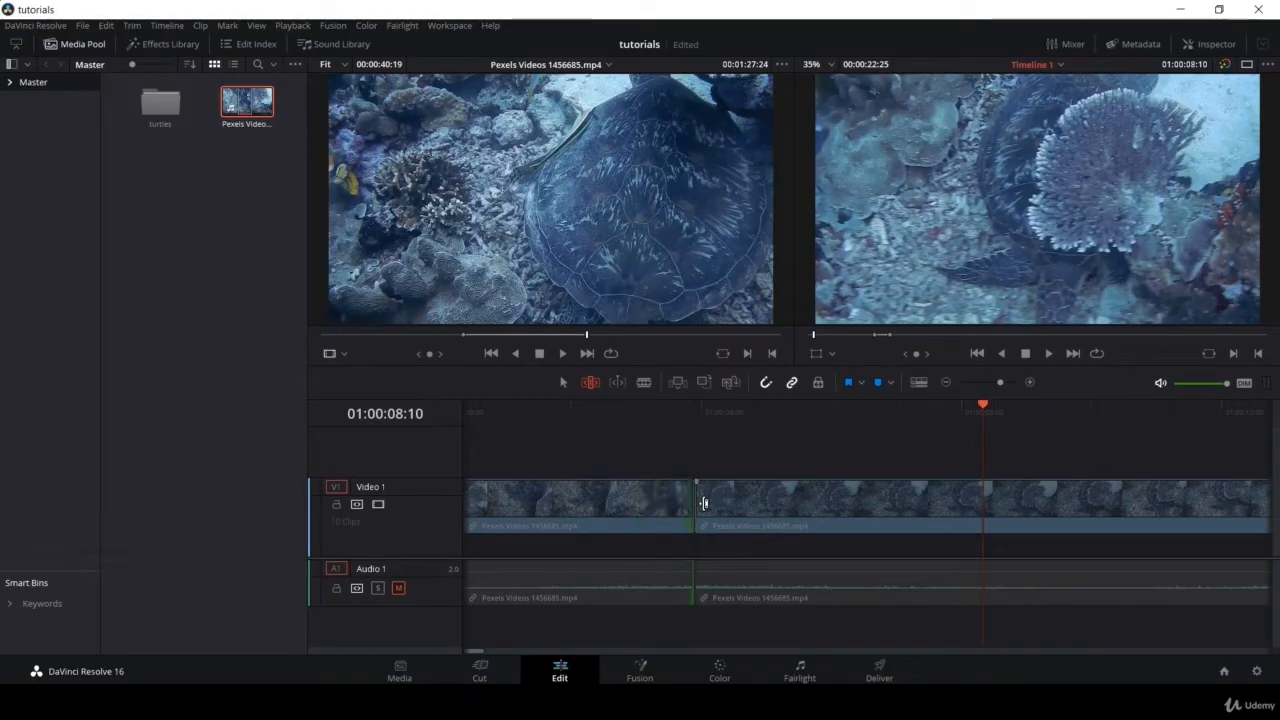
pyautogui.moveTo(703, 503); pyautogui.dragTo(812, 509)
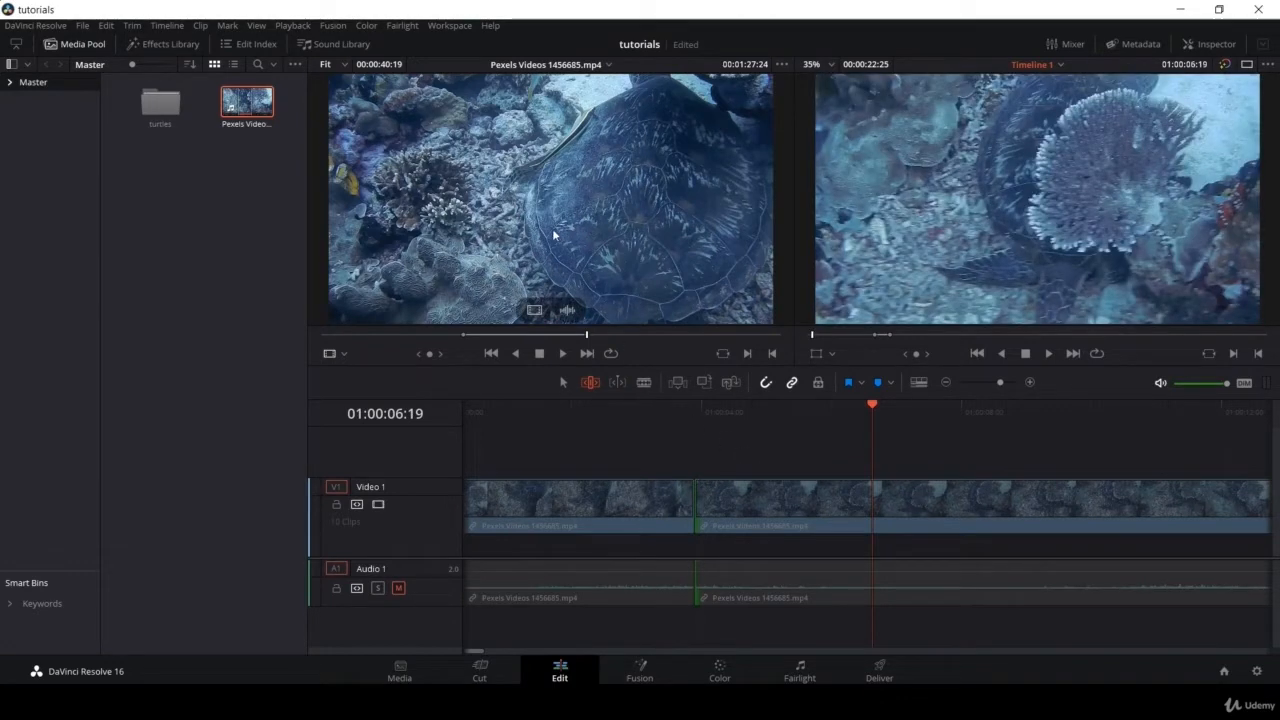
# - Add the marked range of the source clip to Timeline 1 through the timeline viewer
pyautogui.moveTo(569, 222); pyautogui.dragTo(1190, 160)
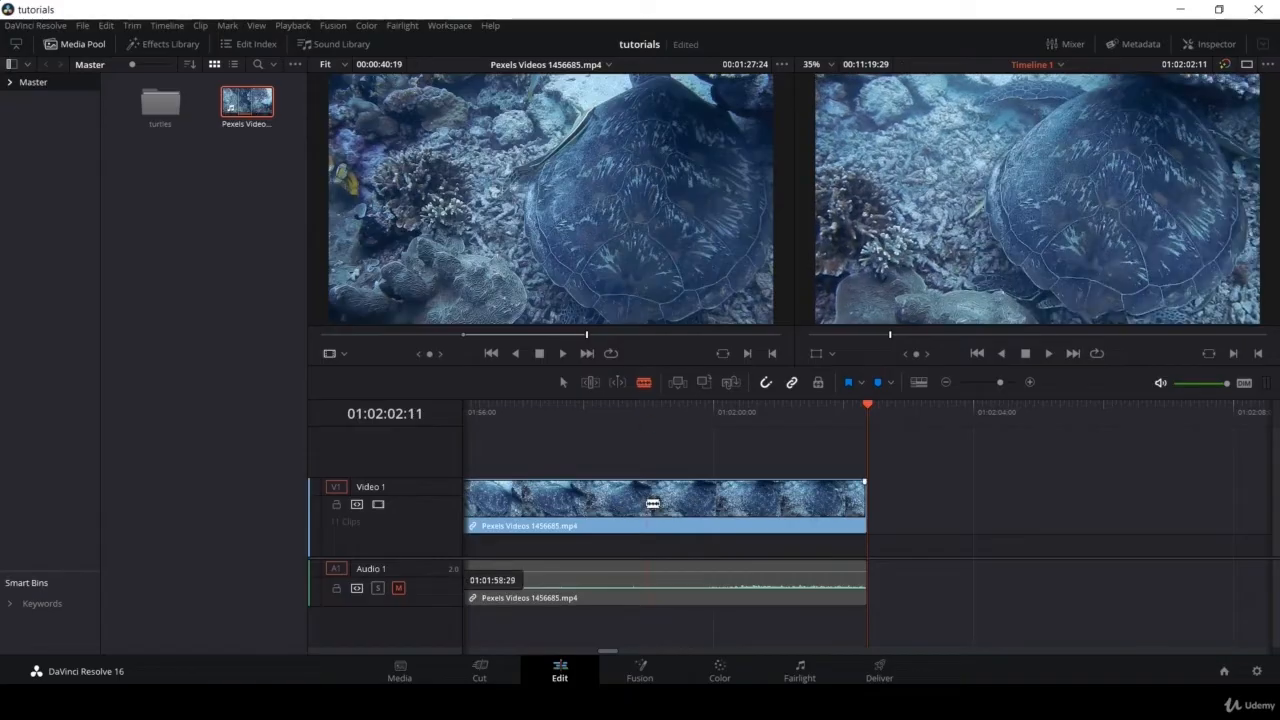
# - Split the last clip on Video 1 into four pieces with the Blade tool
pyautogui.click(645, 503)
pyautogui.click(760, 503)
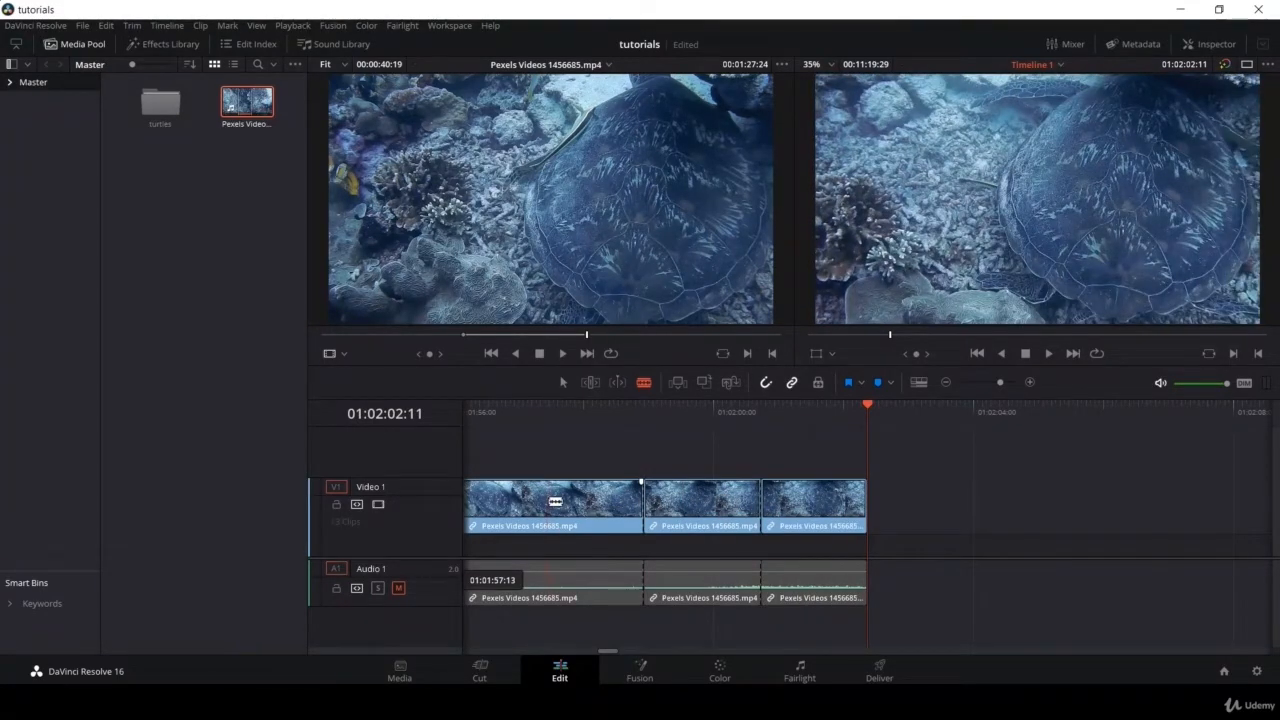
pyautogui.click(548, 502)
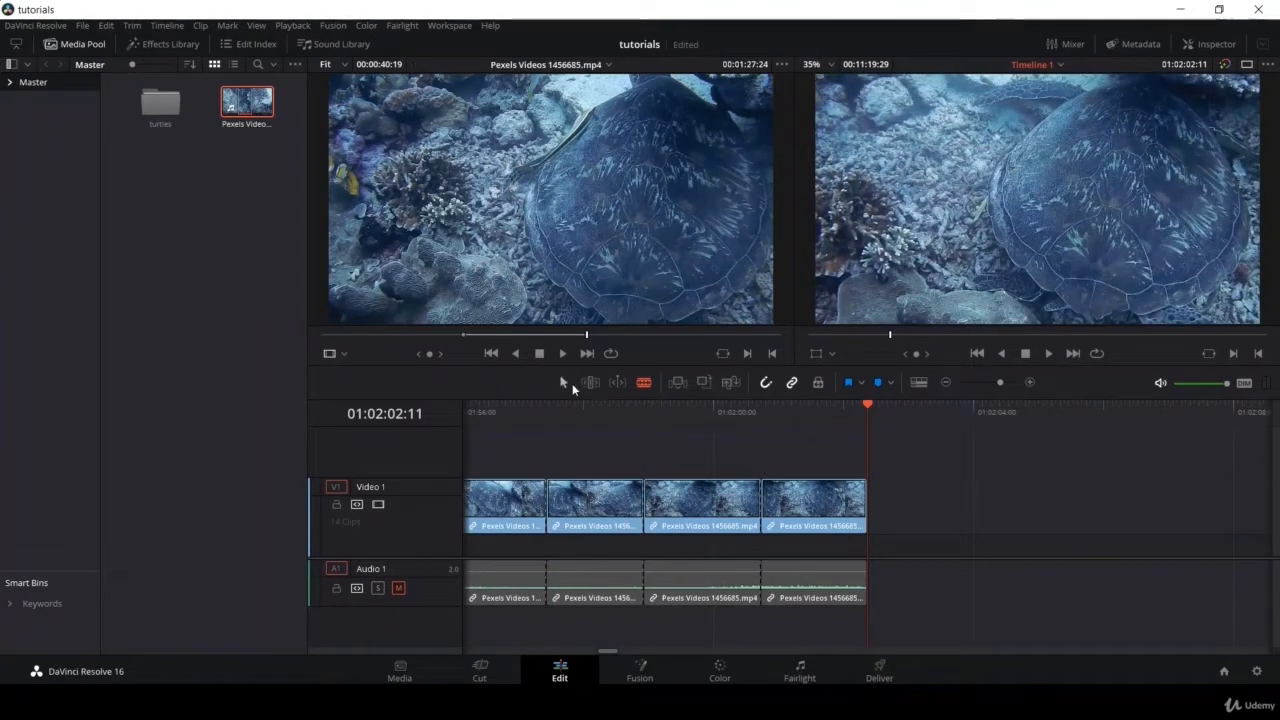
# - Try shortening the start of the second clip piece in Selection mode and undo the trim
pyautogui.click(564, 384)
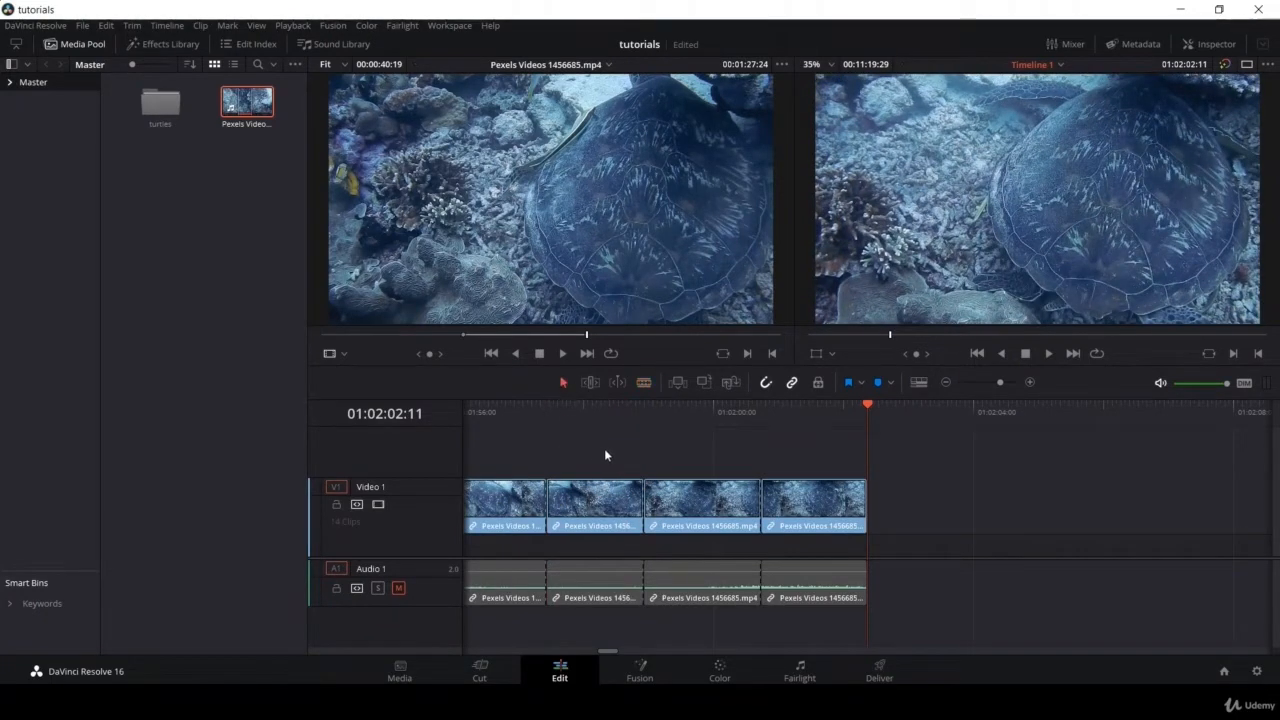
pyautogui.moveTo(551, 495); pyautogui.dragTo(580, 495)
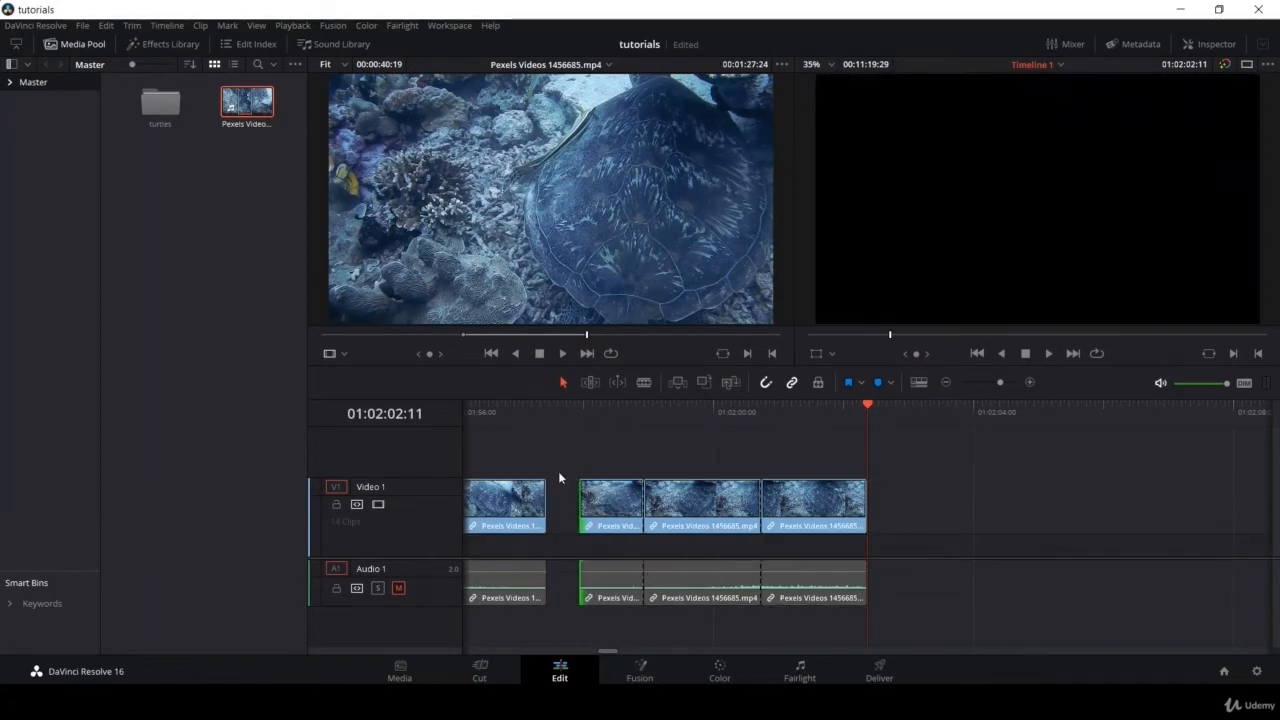
pyautogui.hotkey('ctrl', 'z')
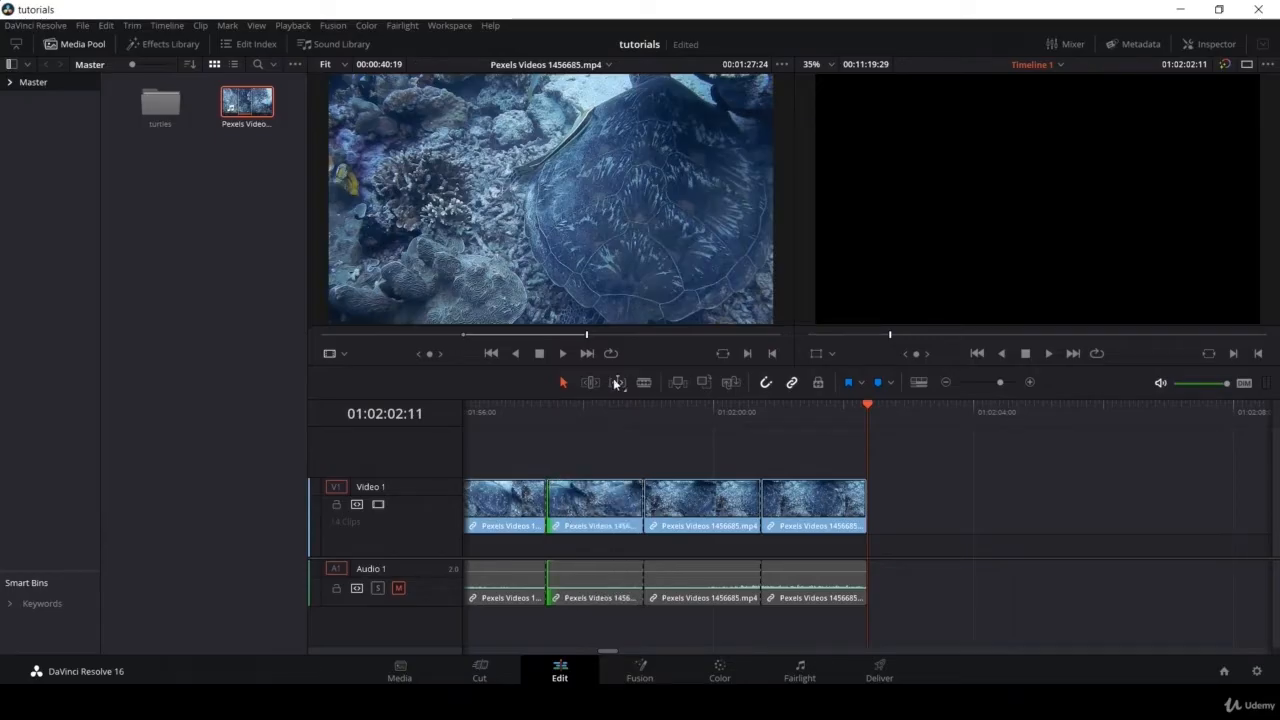
# - Ripple trim the start of the second clip piece in Trim Edit mode
pyautogui.click(593, 383)
pyautogui.moveTo(551, 494); pyautogui.dragTo(587, 504)
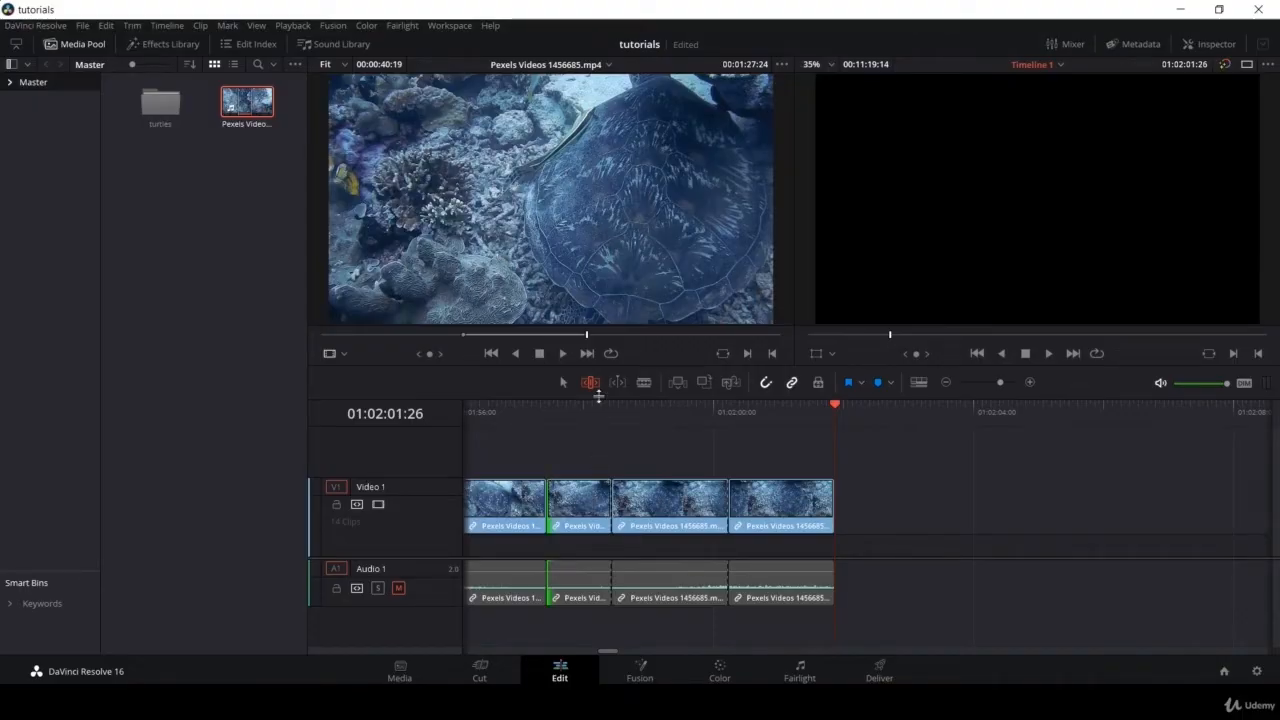
# - Show the last clip's properties in the Inspector and park the playhead over it at 01:02:01:03
pyautogui.click(1213, 47)
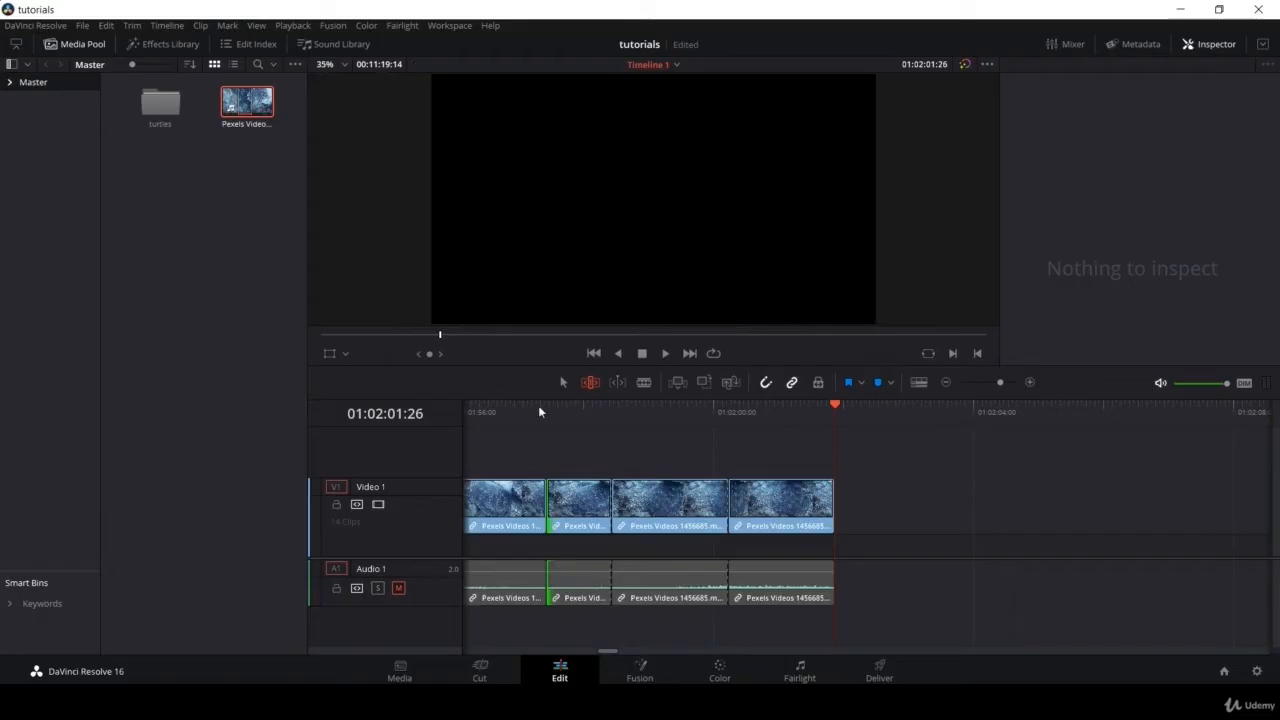
pyautogui.click(563, 382)
pyautogui.click(787, 512)
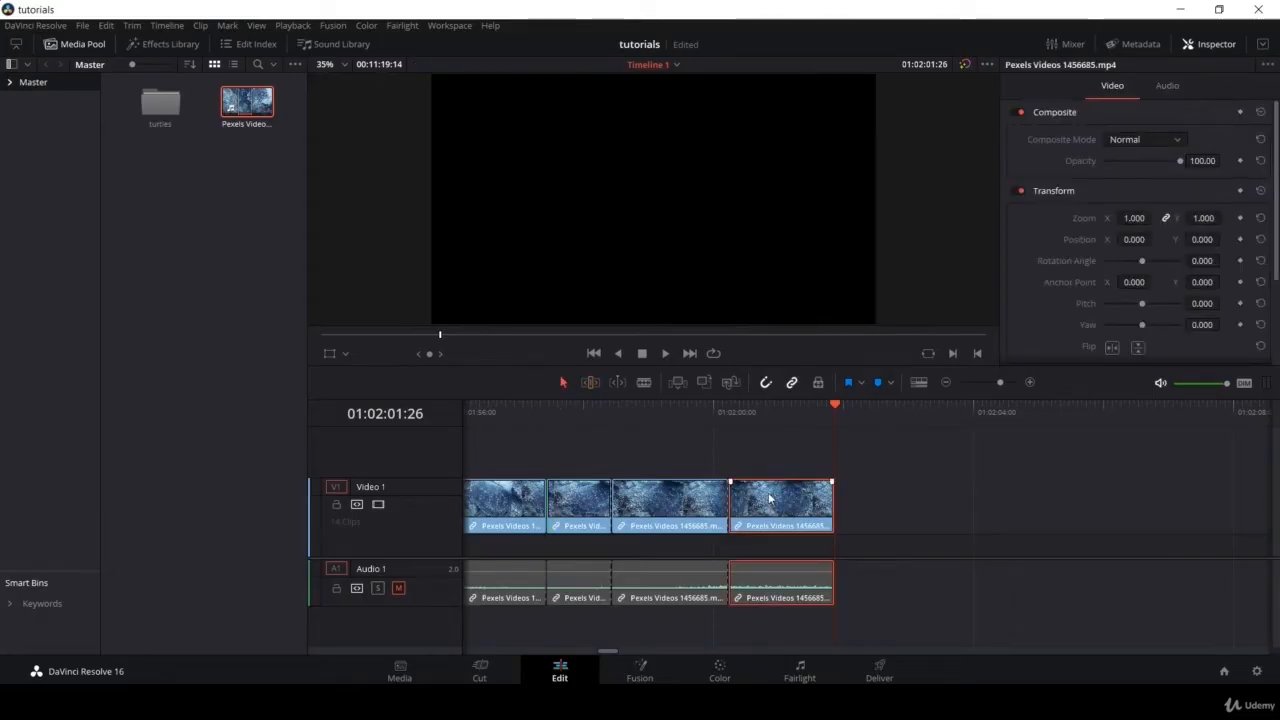
pyautogui.moveTo(811, 411); pyautogui.dragTo(784, 413)
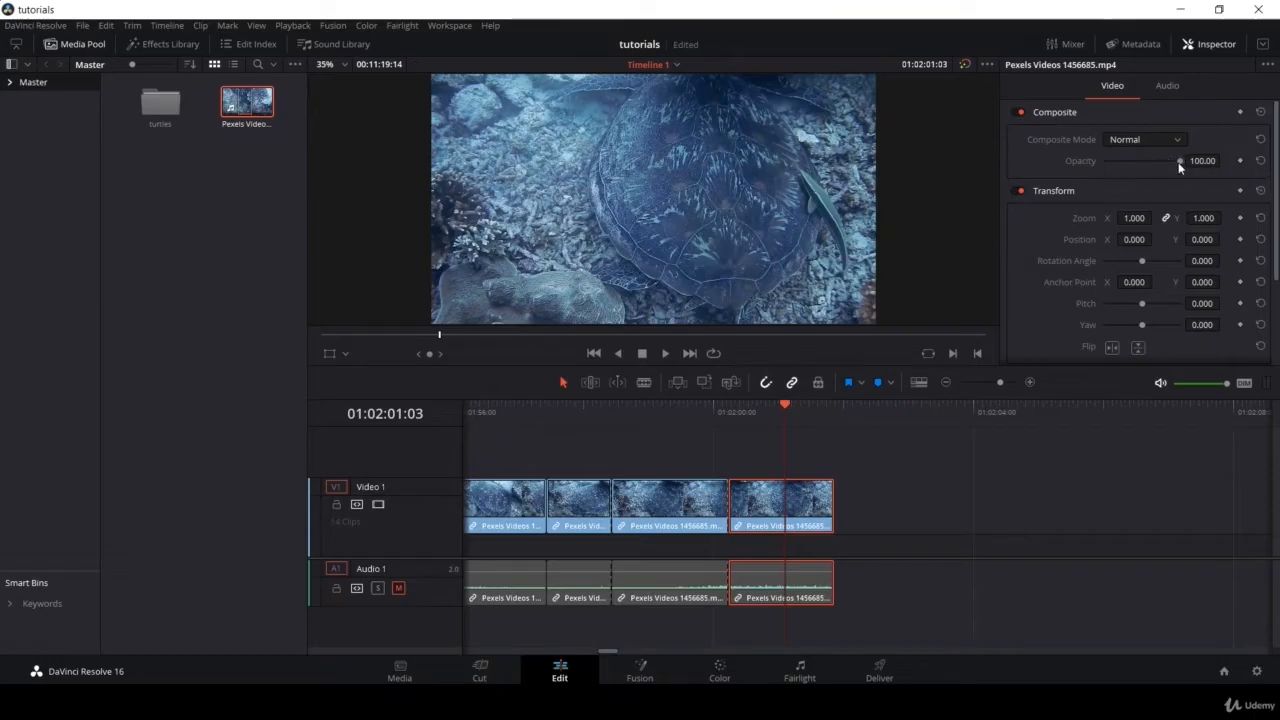
# - Try the last clip's opacity and linked zoom, reset the zoom to 1.000, and review the remaining Inspector categories
pyautogui.moveTo(1178, 162)
pyautogui.mouseDown()
pyautogui.moveTo(1141, 162)
pyautogui.moveTo(1190, 164)
pyautogui.mouseUp()
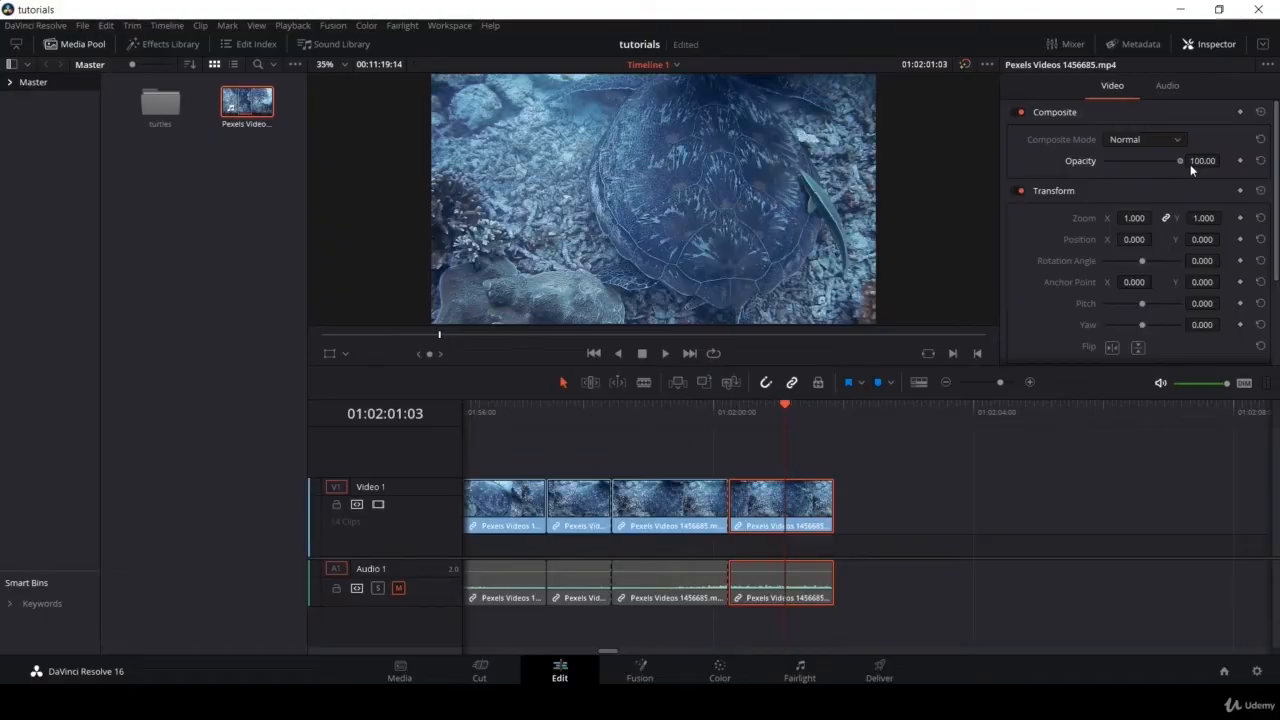
pyautogui.moveTo(1132, 218)
pyautogui.mouseDown()
pyautogui.moveTo(1155, 217)
pyautogui.moveTo(1116, 217)
pyautogui.mouseUp()
pyautogui.moveTo(1203, 217); pyautogui.dragTo(1225, 217)
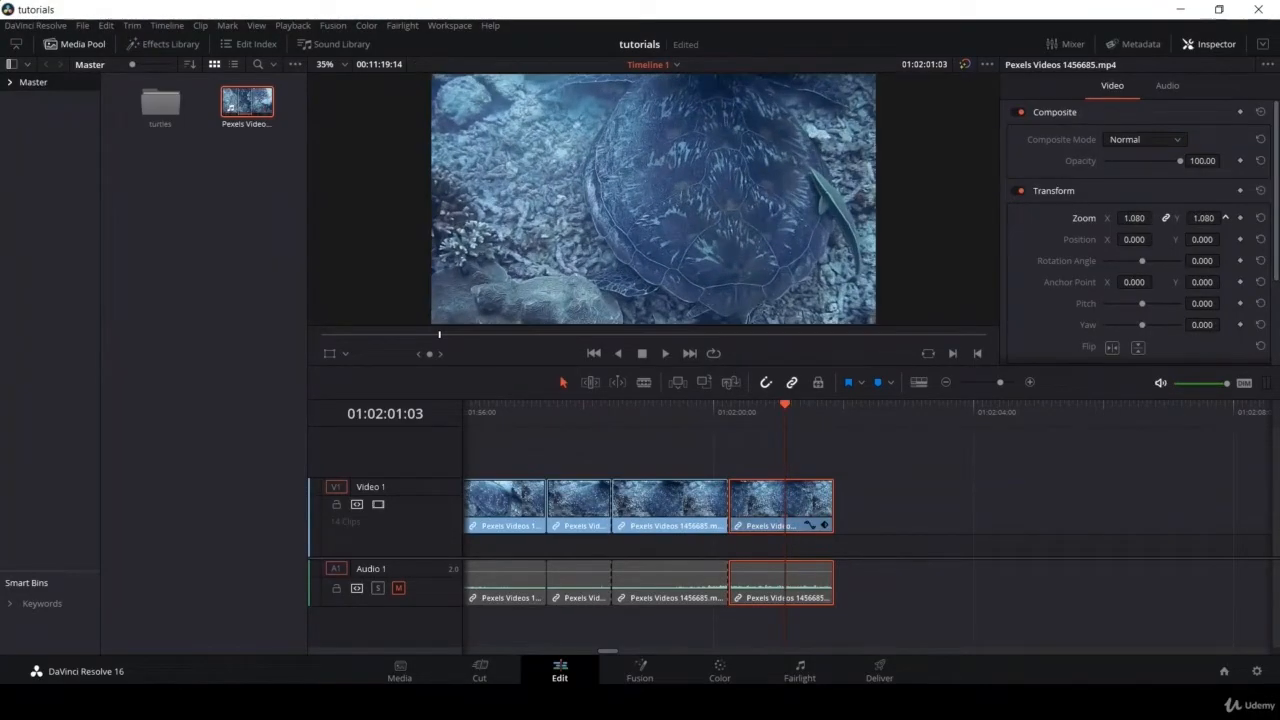
pyautogui.moveTo(1132, 218); pyautogui.dragTo(1143, 219)
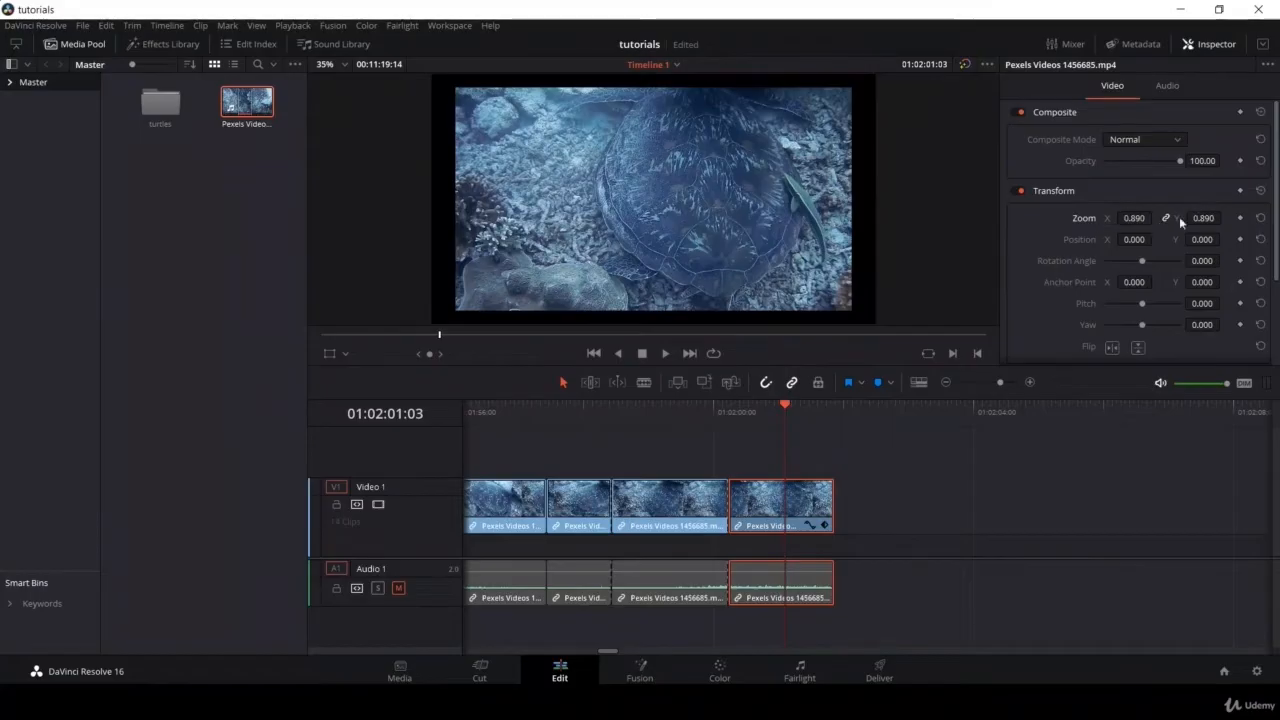
pyautogui.click(1261, 218)
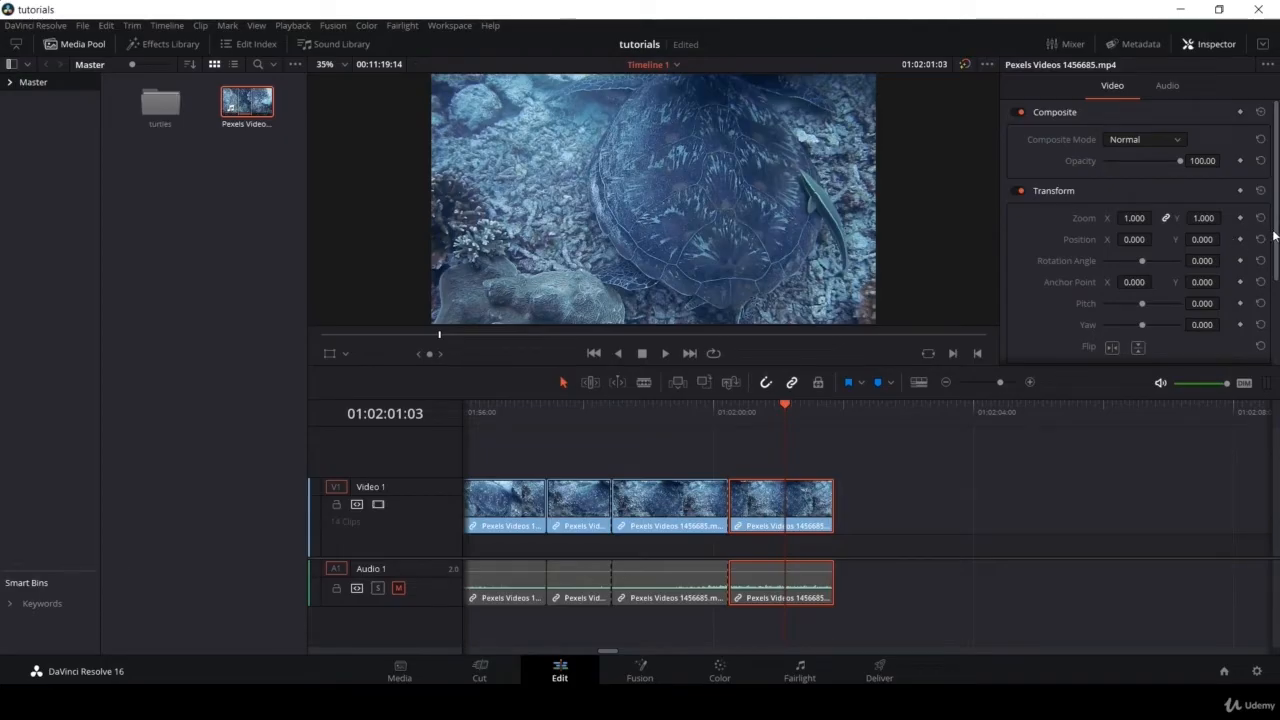
pyautogui.scroll(-1, 1274, 245)
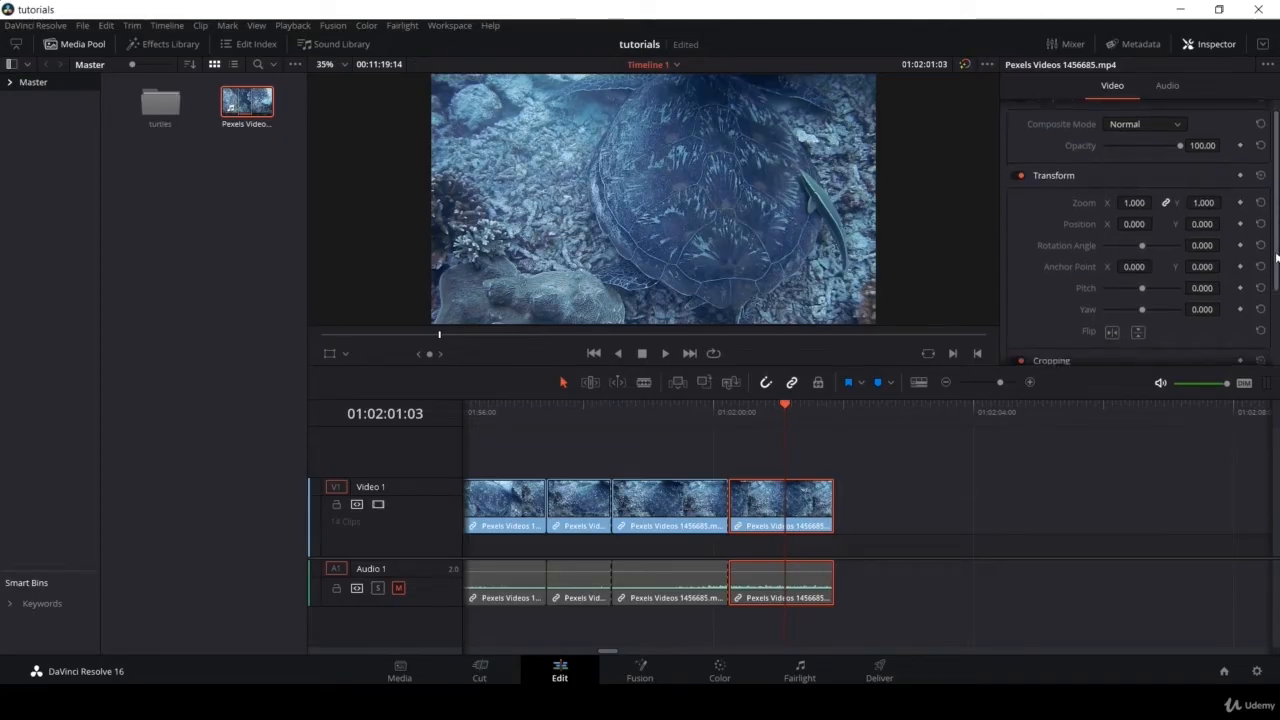
pyautogui.moveTo(1276, 258); pyautogui.dragTo(1269, 341)
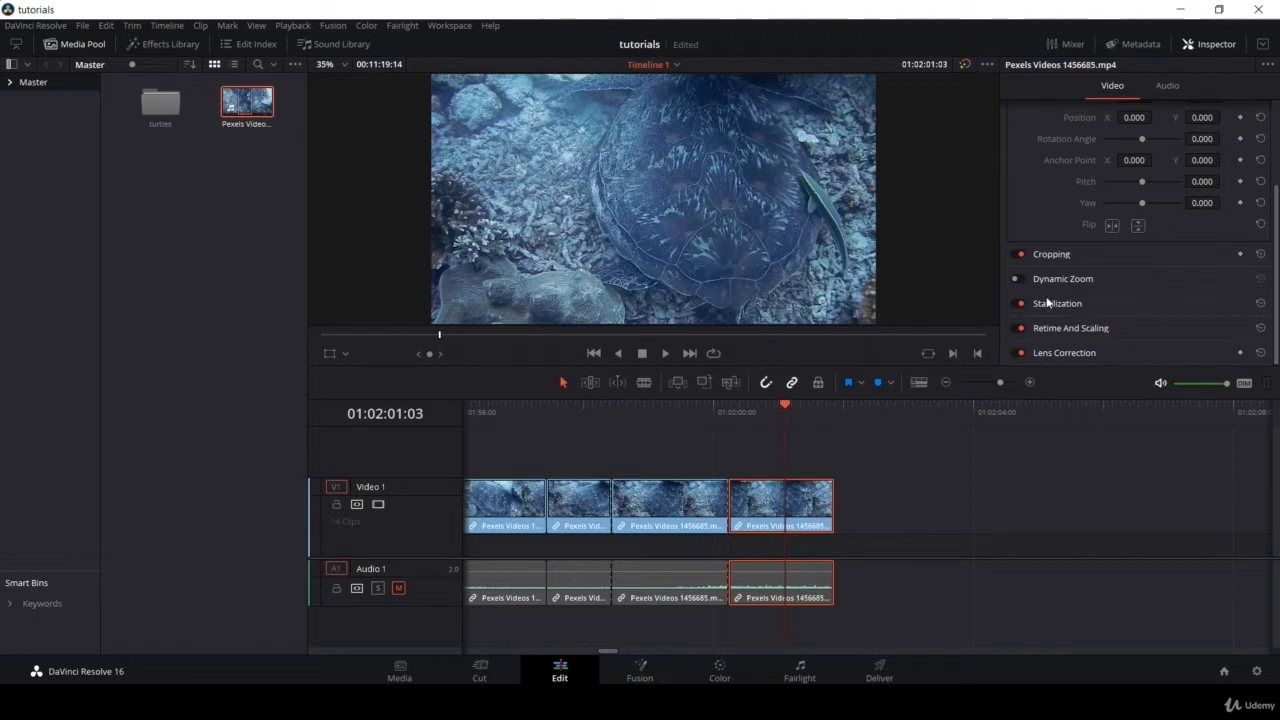
# - Add a Cross Dissolve at the start of the third clip piece and a Blur Dissolve between the last two pieces
pyautogui.click(166, 44)
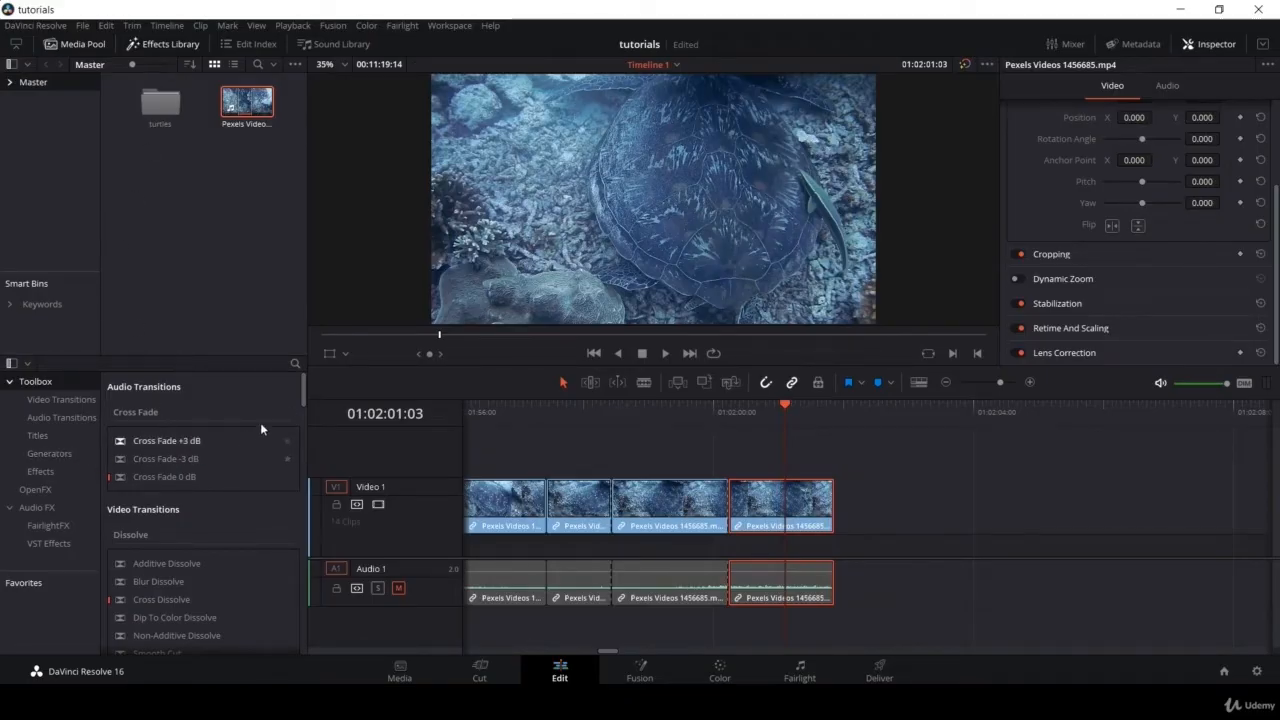
pyautogui.click(52, 402)
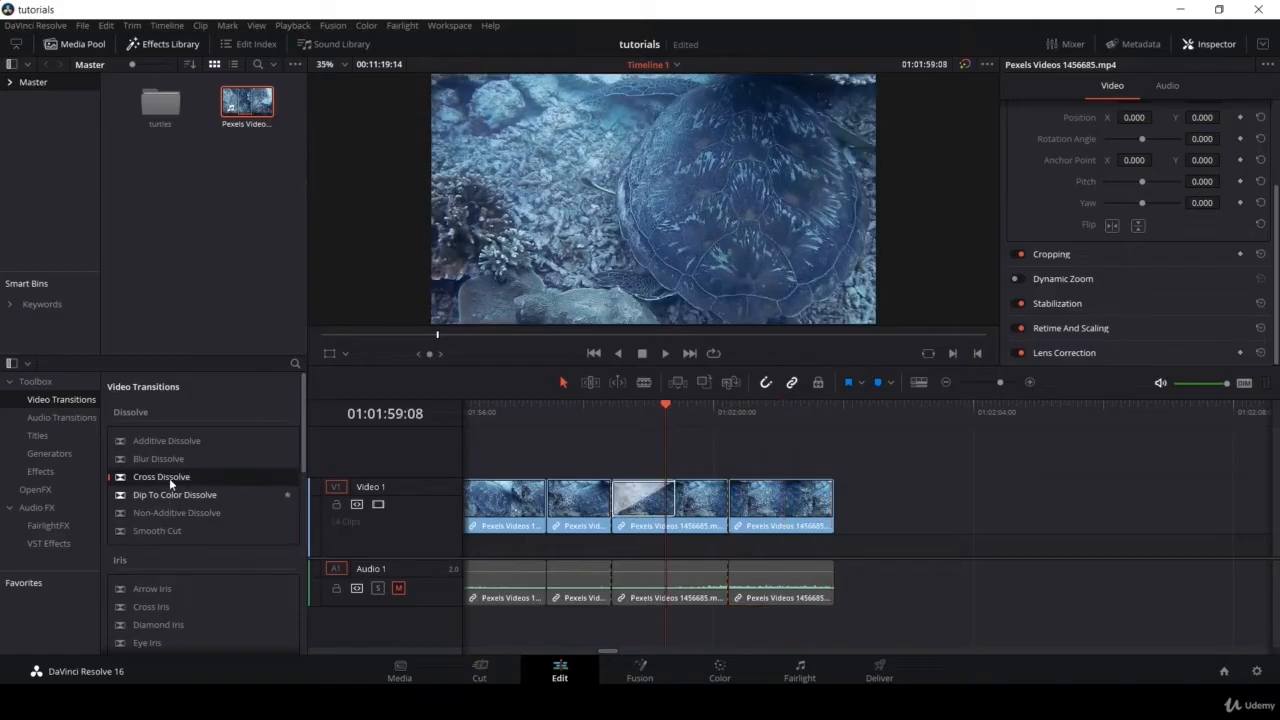
pyautogui.moveTo(169, 462); pyautogui.dragTo(729, 503)
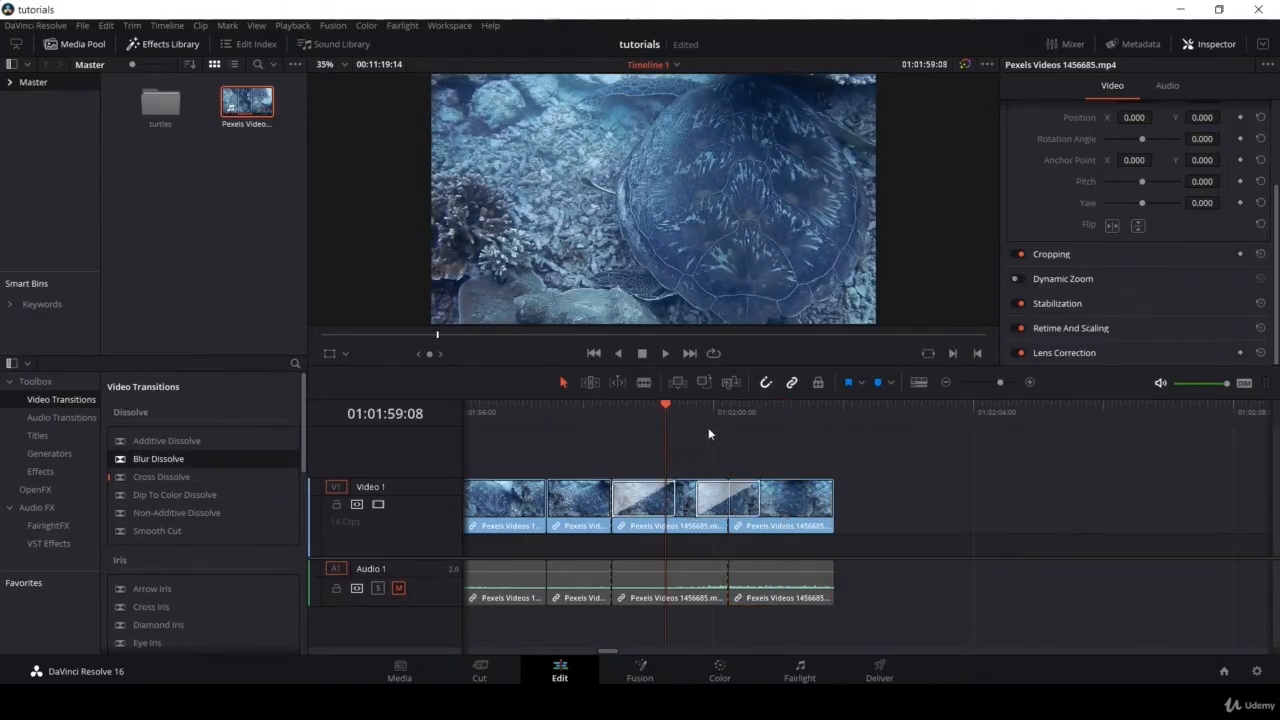
# - Play the timeline through the Blur Dissolve to preview the transition
pyautogui.moveTo(697, 414)
pyautogui.mouseDown()
pyautogui.moveTo(761, 422)
pyautogui.moveTo(685, 429)
pyautogui.mouseUp()
pyautogui.press('space')
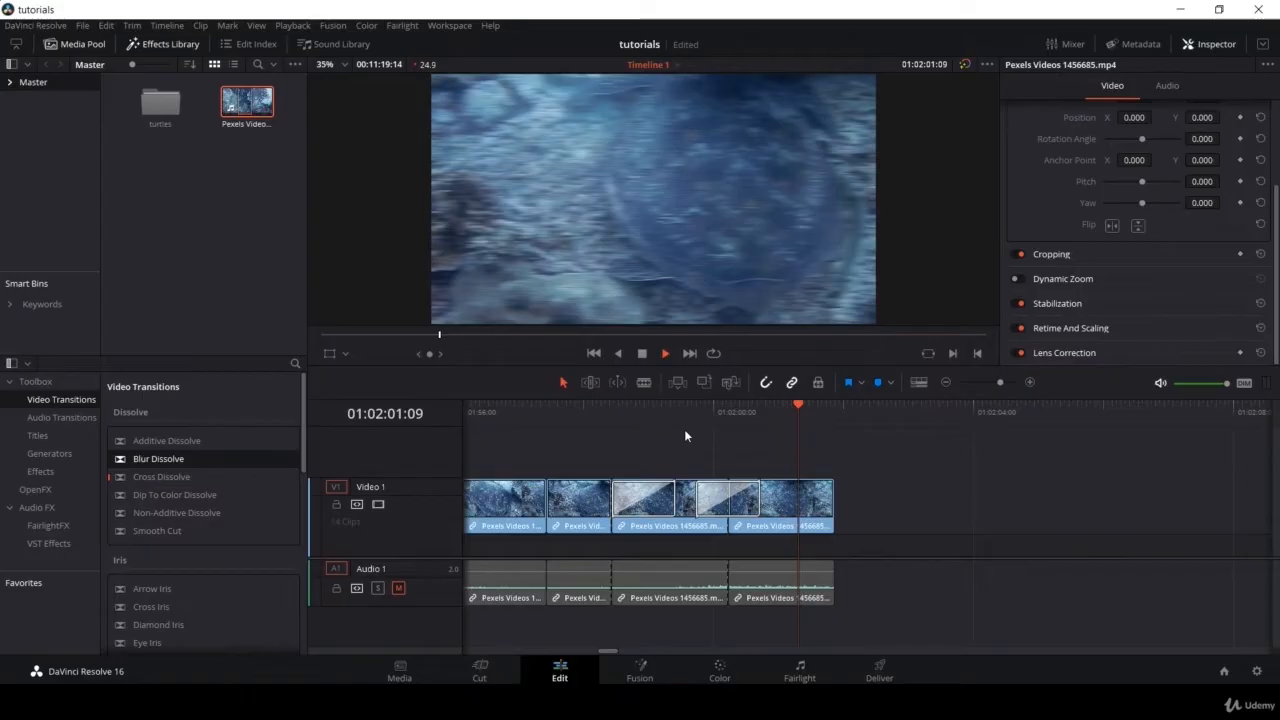
pyautogui.press('space')
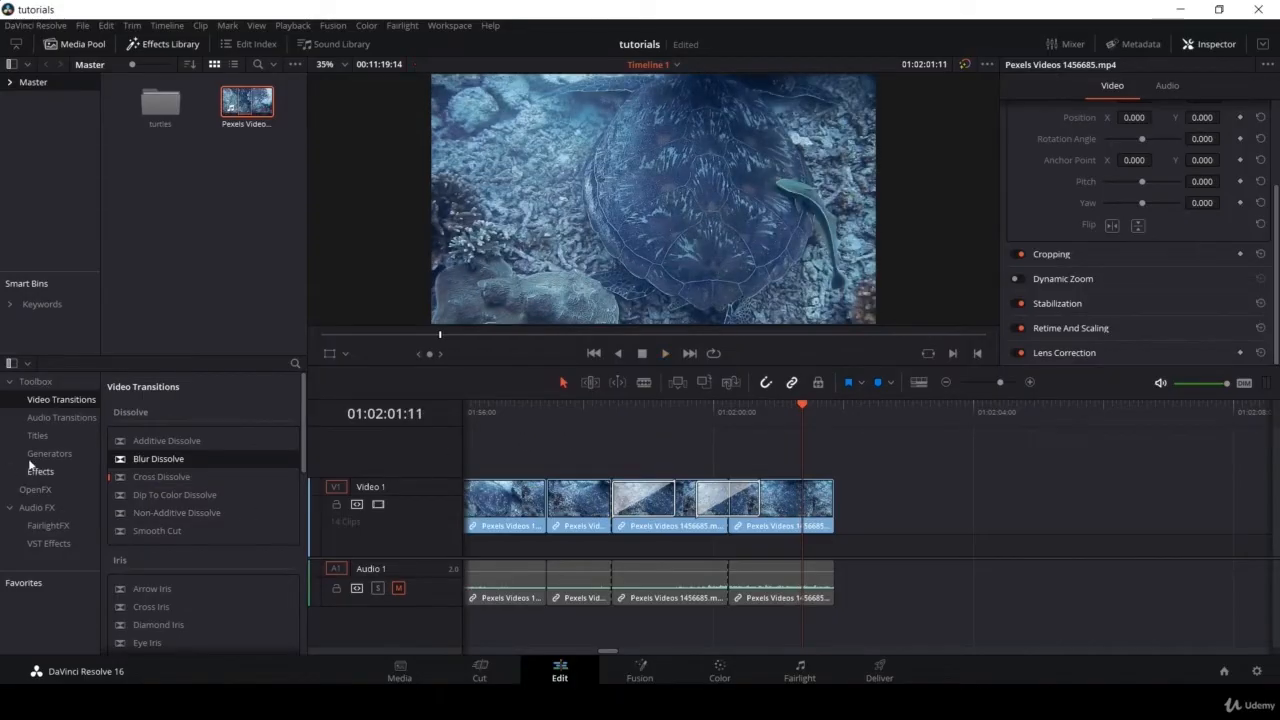
# - Browse the effects categories and apply the OpenFX Gaussian Blur filter to the second clip piece
pyautogui.click(40, 472)
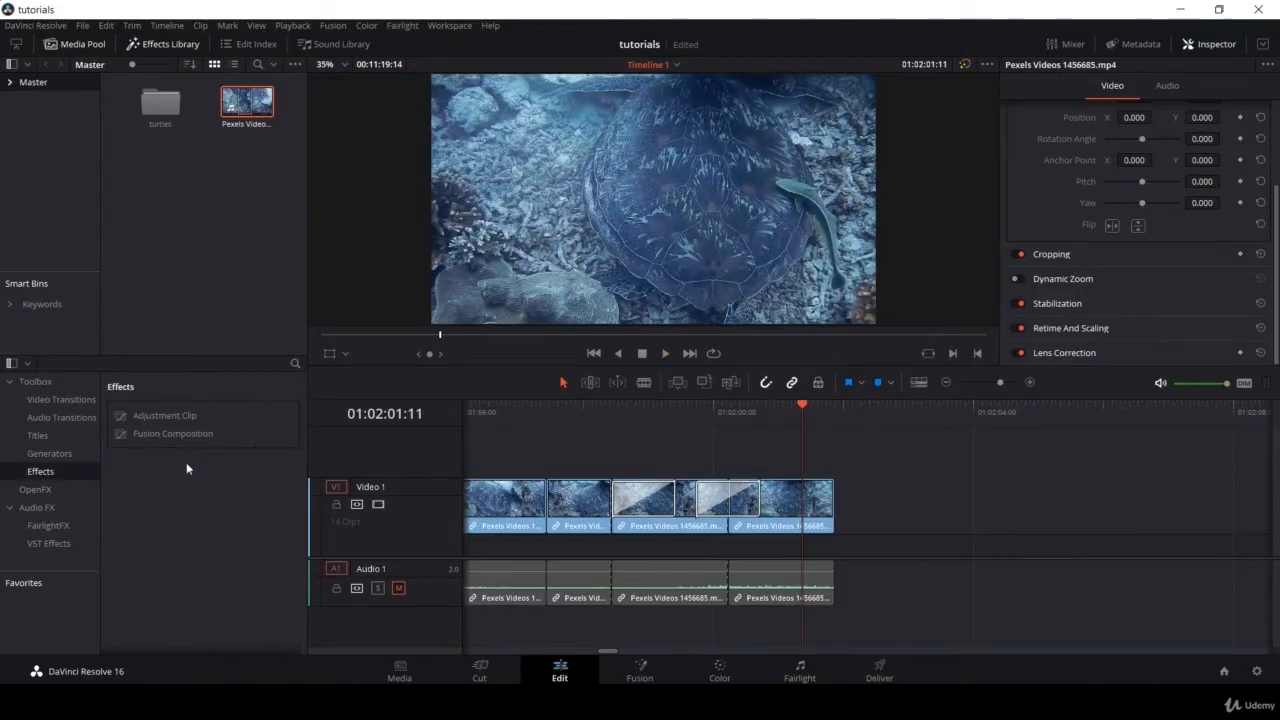
pyautogui.click(53, 545)
pyautogui.click(54, 526)
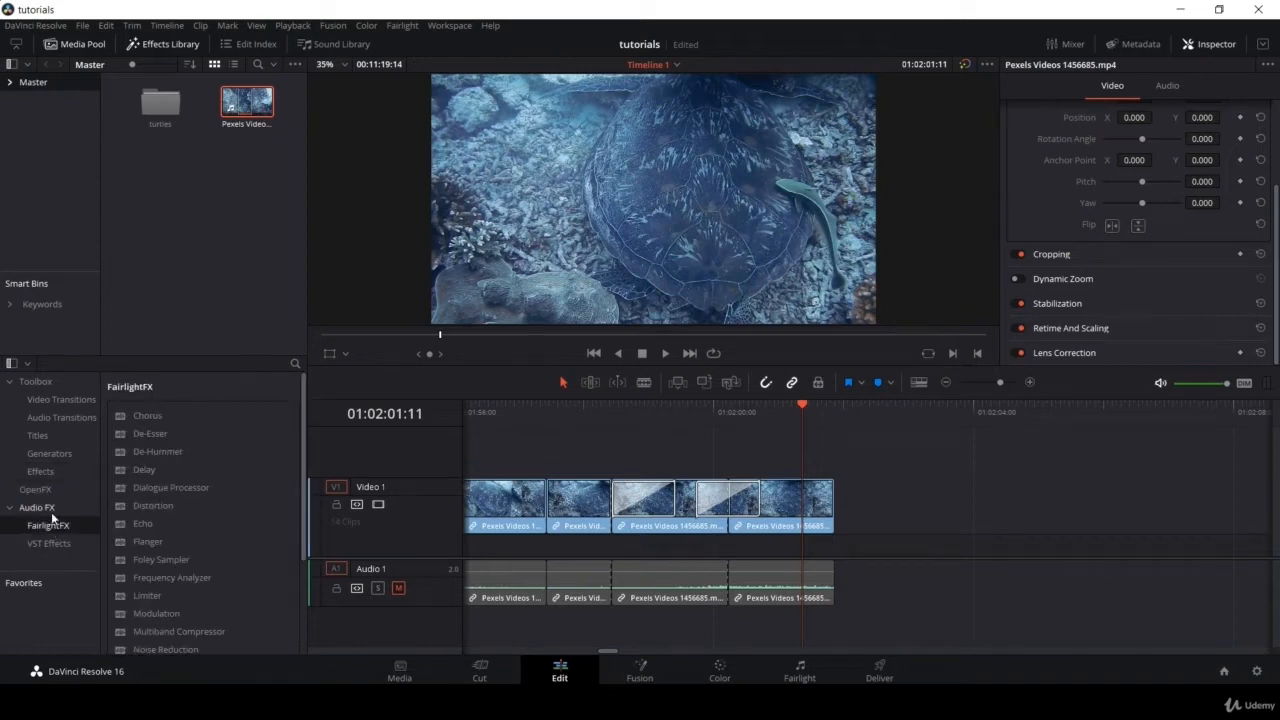
pyautogui.click(56, 484)
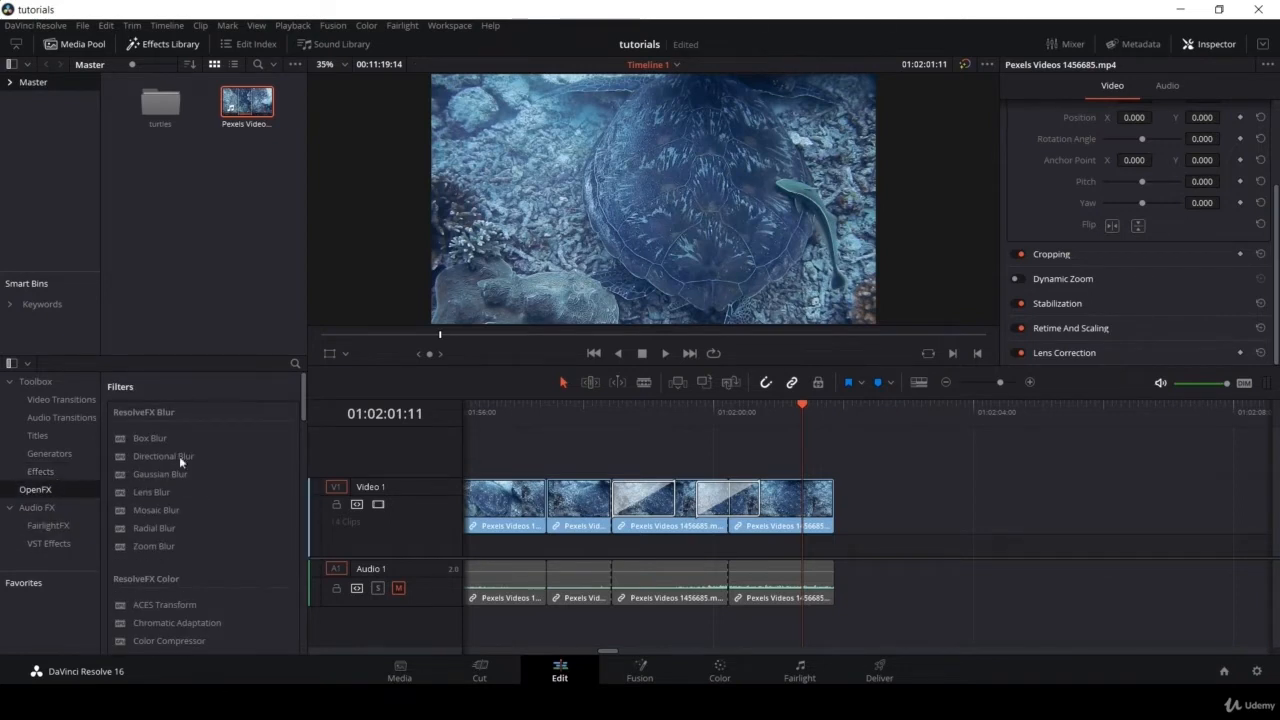
pyautogui.click(575, 411)
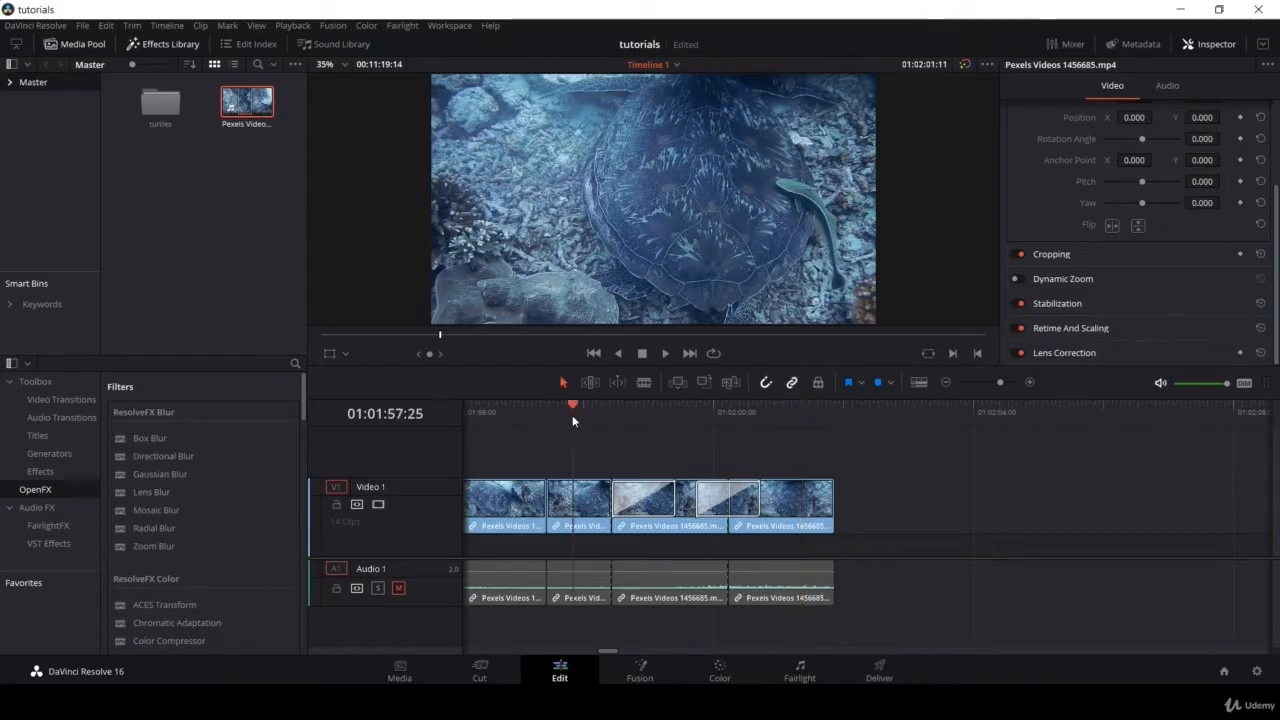
pyautogui.moveTo(160, 474); pyautogui.dragTo(635, 500)
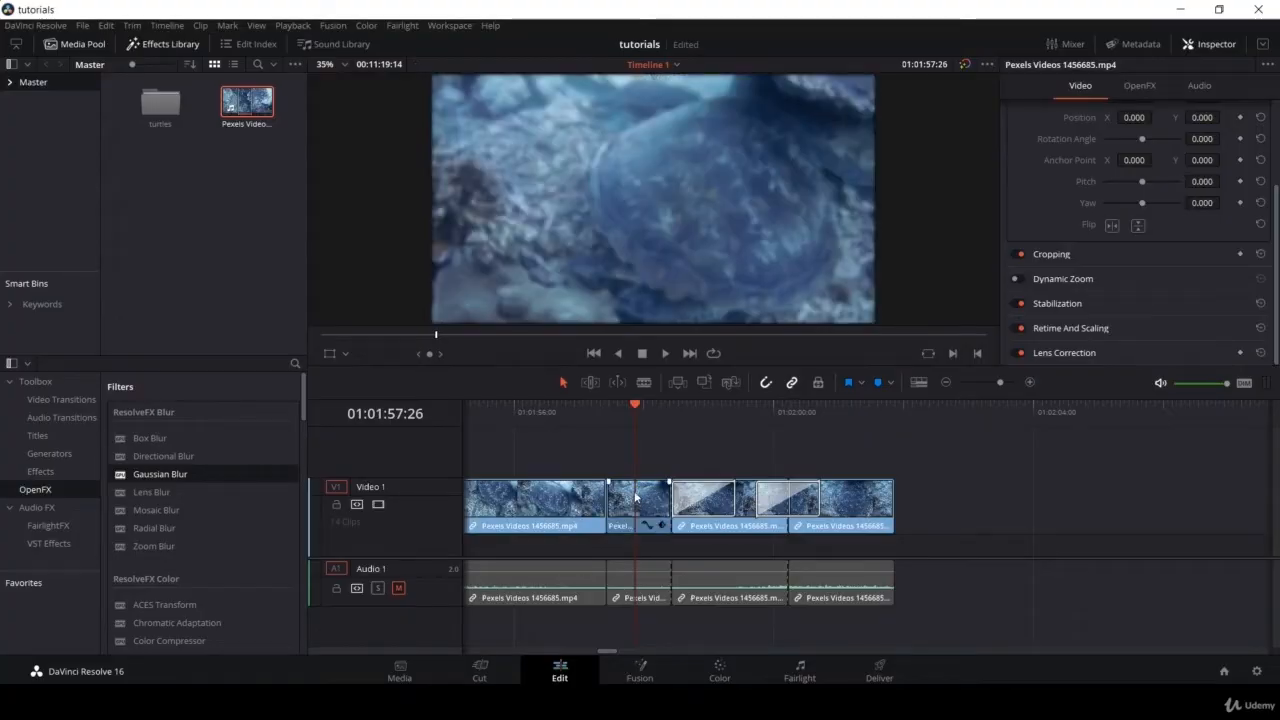
# - Adjust the ganged horizontal and vertical strength of the Gaussian Blur in the clip's OpenFX settings
pyautogui.click(1139, 87)
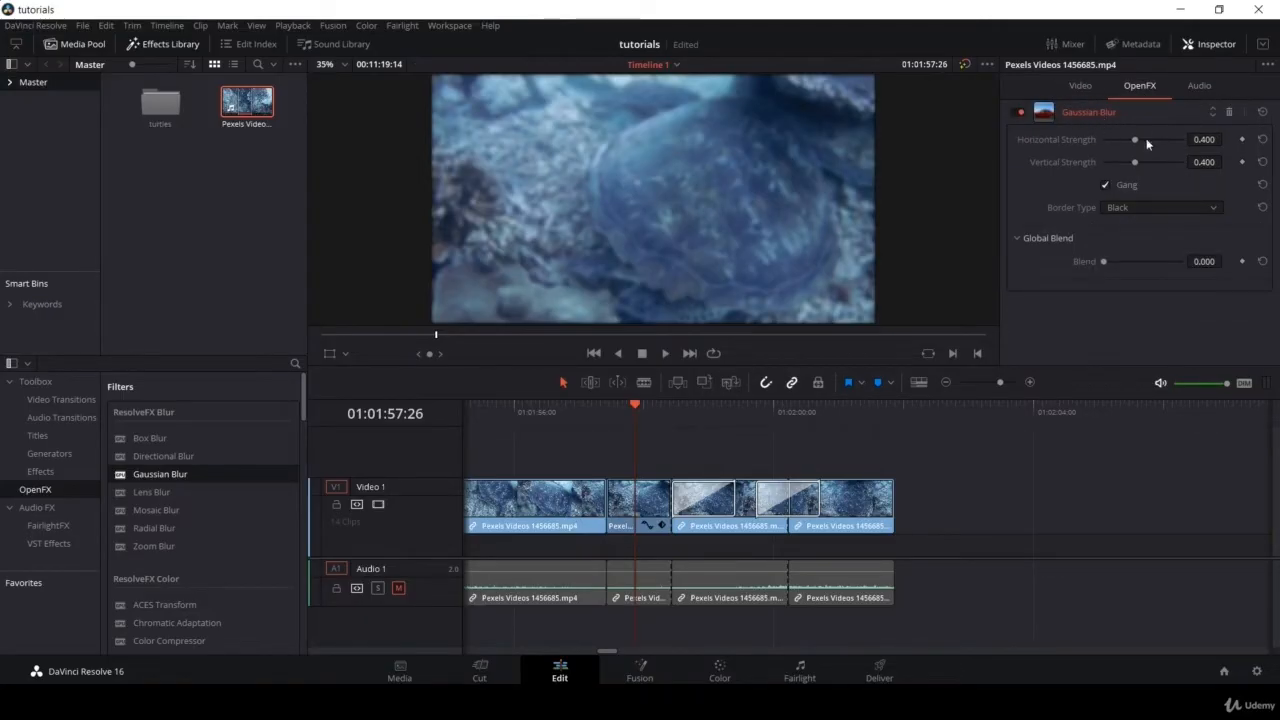
pyautogui.moveTo(1134, 141)
pyautogui.mouseDown()
pyautogui.moveTo(1113, 137)
pyautogui.moveTo(1168, 137)
pyautogui.moveTo(1122, 143)
pyautogui.moveTo(1150, 150)
pyautogui.mouseUp()
pyautogui.moveTo(1135, 143)
pyautogui.mouseDown()
pyautogui.moveTo(1124, 143)
pyautogui.moveTo(1143, 146)
pyautogui.mouseUp()
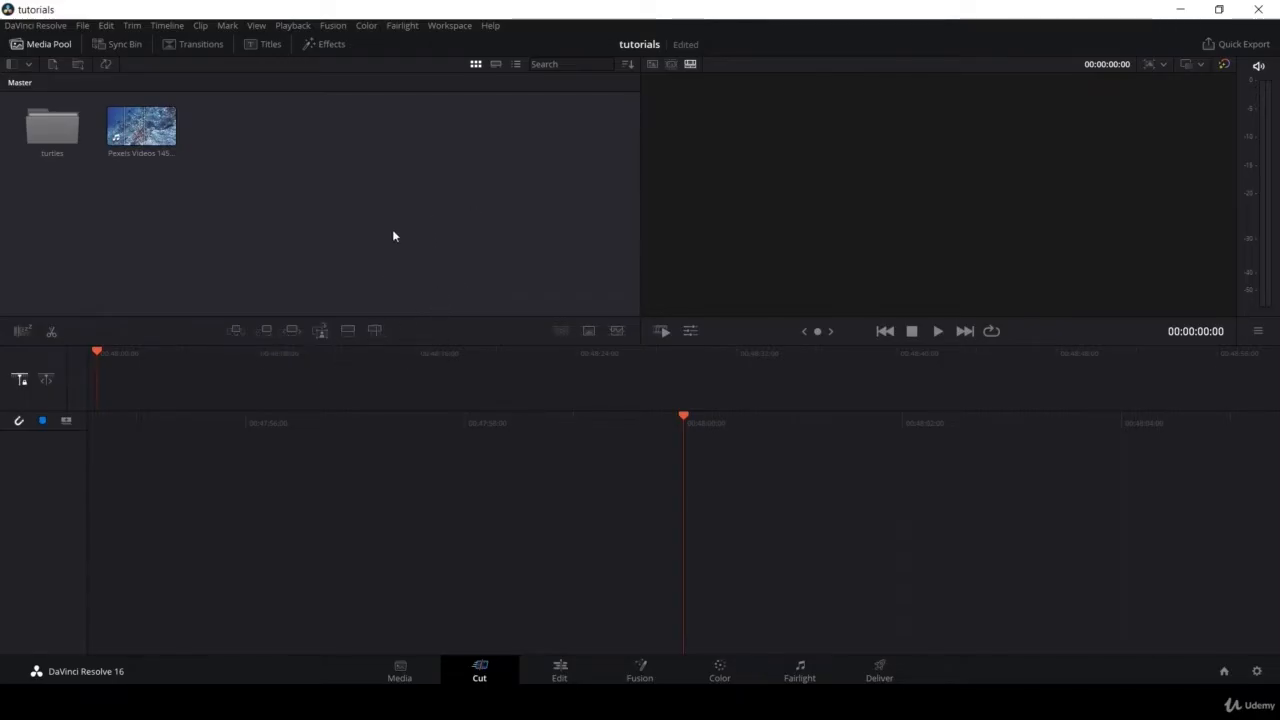
# - On the Cut page, open the turtles bin and compare its filmstrip, list and thumbnail views
pyautogui.click(169, 160)
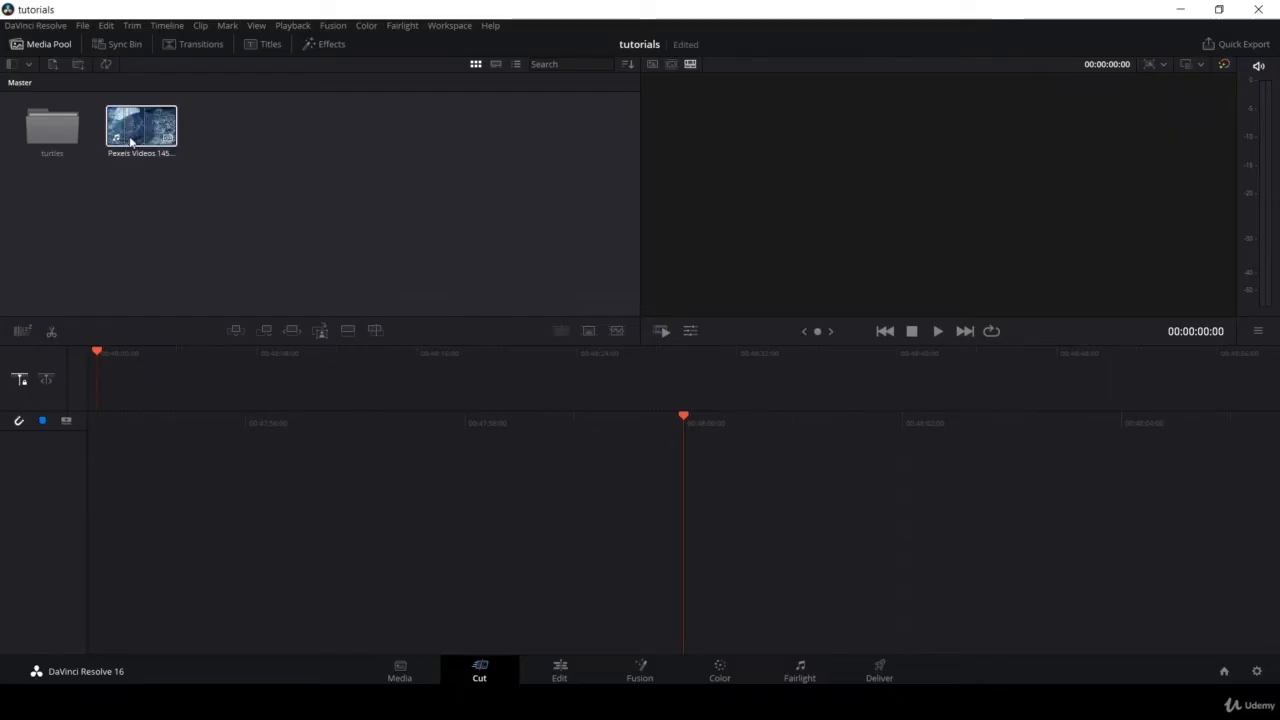
pyautogui.doubleClick(60, 125)
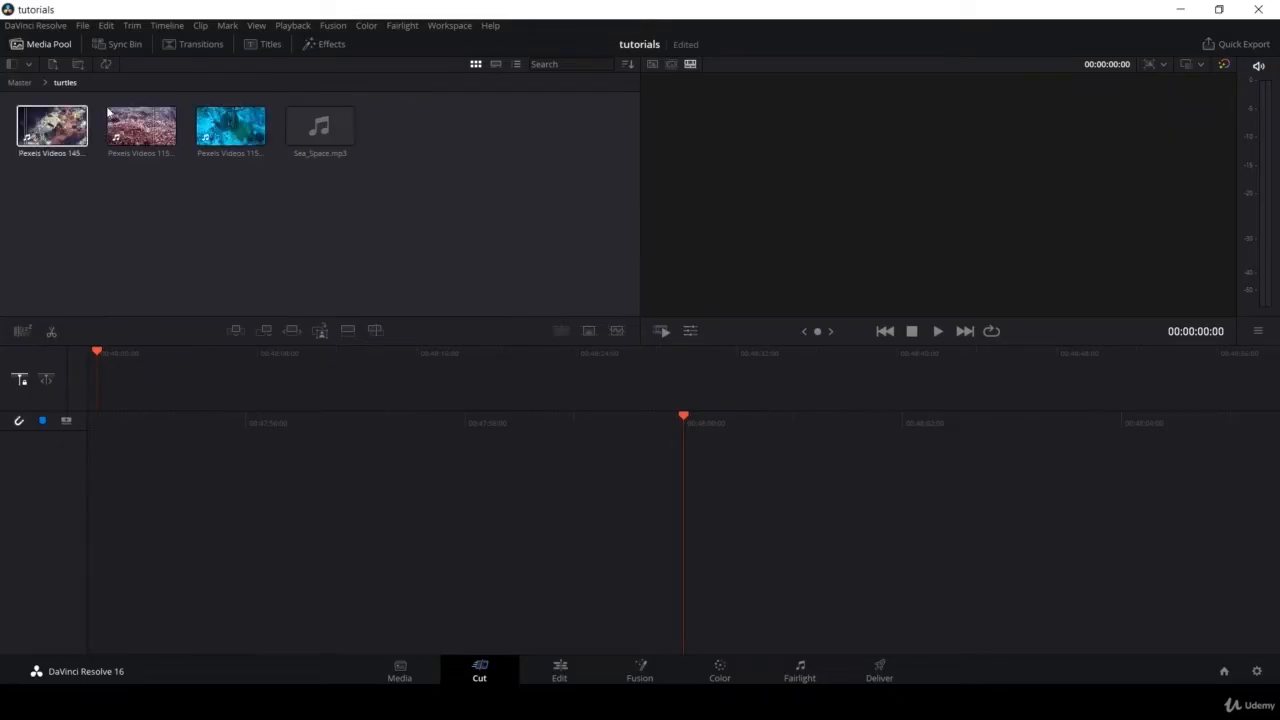
pyautogui.click(494, 64)
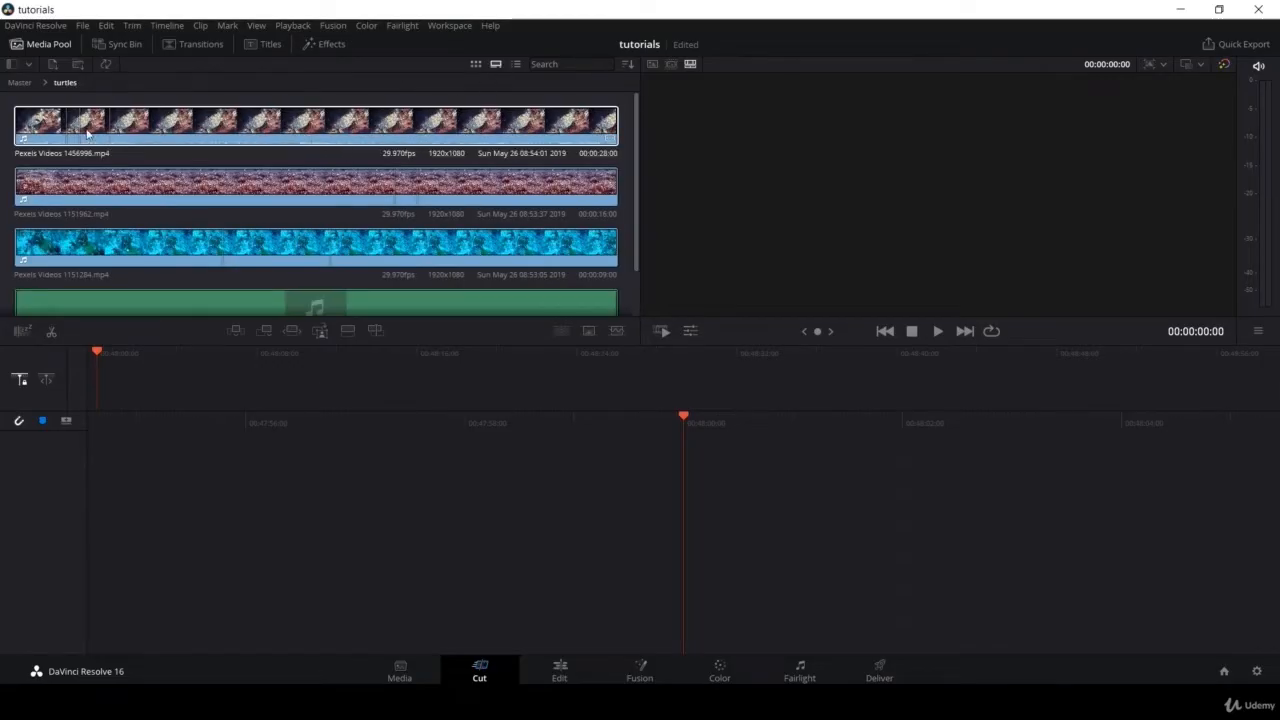
pyautogui.click(515, 64)
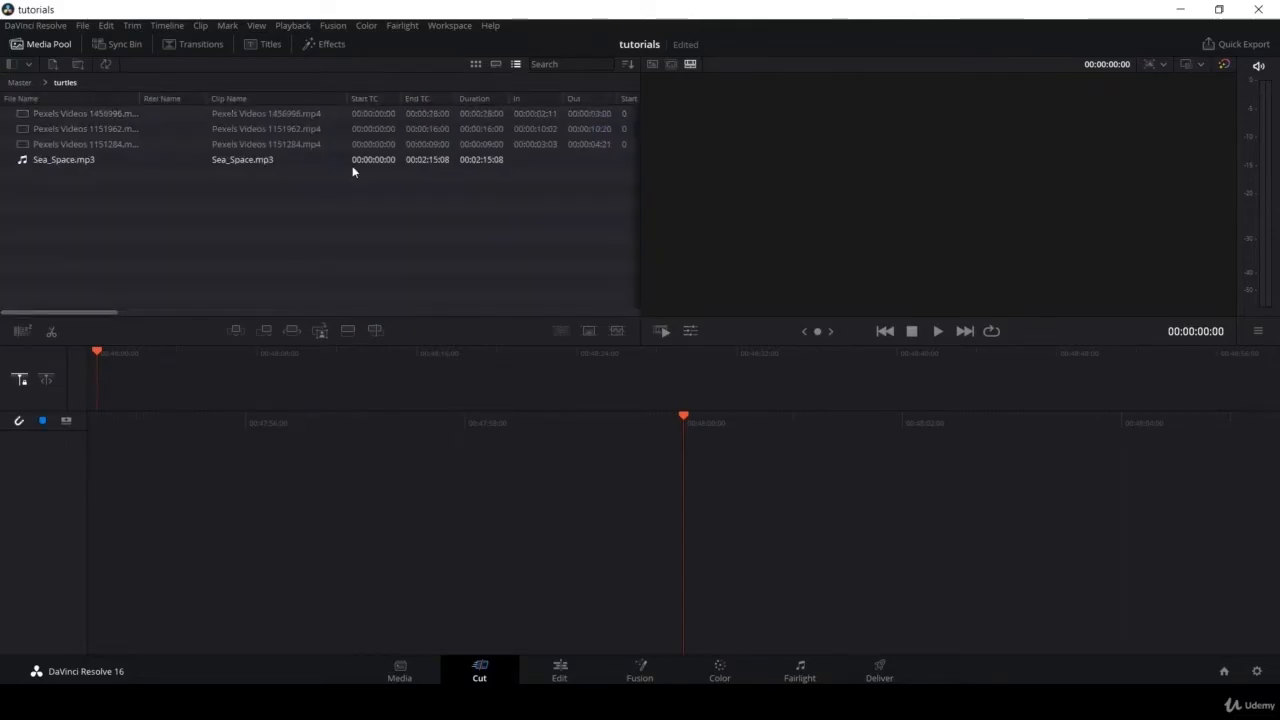
pyautogui.click(477, 64)
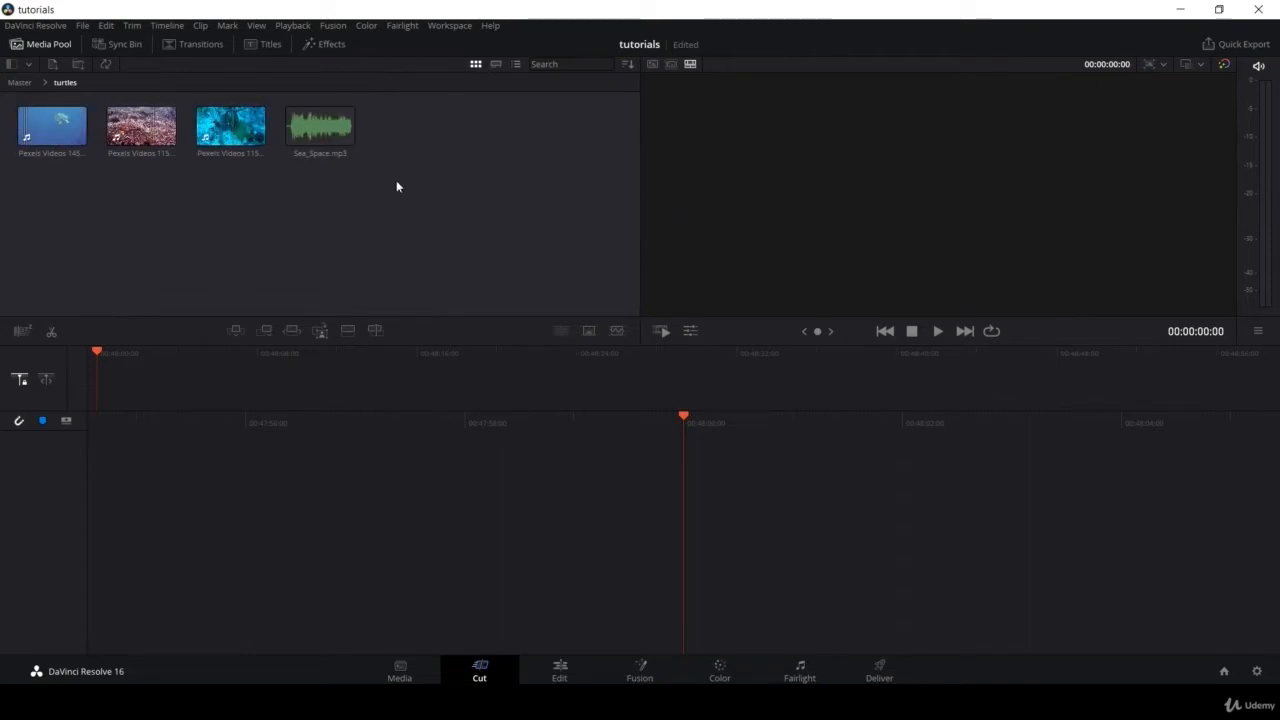
# - Preview Pexels Videos 1151284.mp4 in the source viewer and compare the Edit page's viewer layout with the Cut page's
pyautogui.click(237, 135)
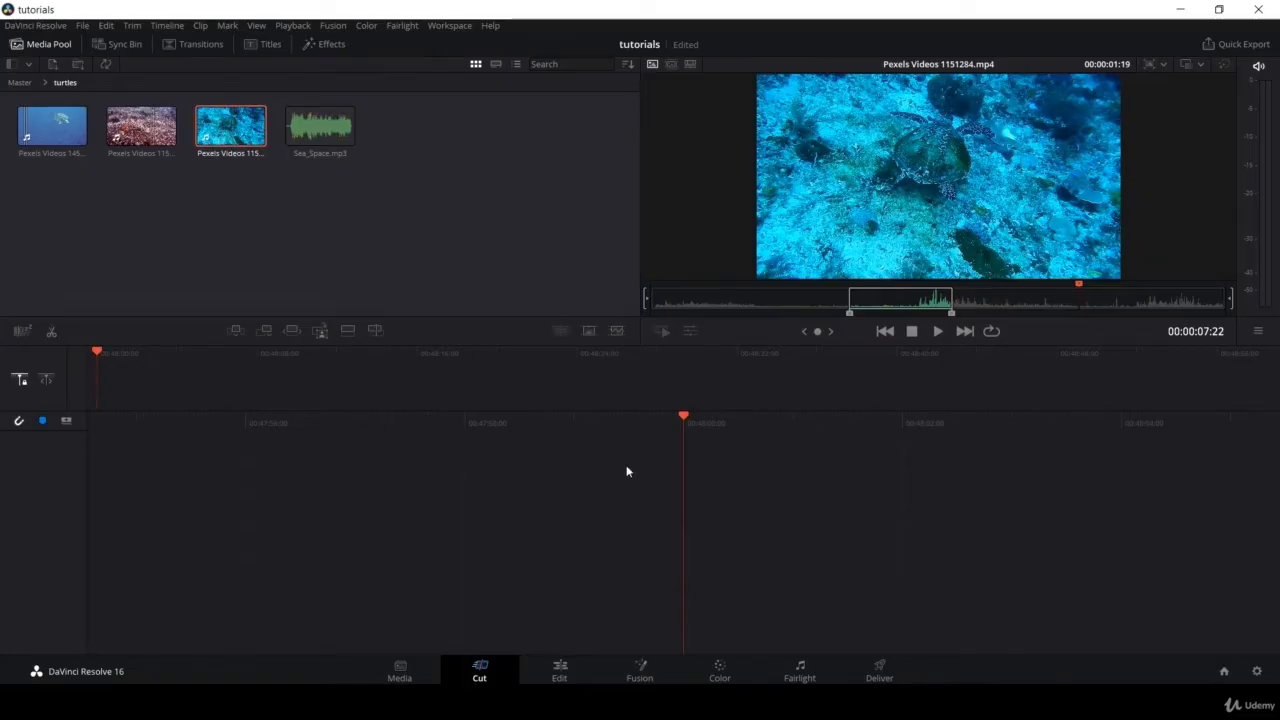
pyautogui.click(542, 668)
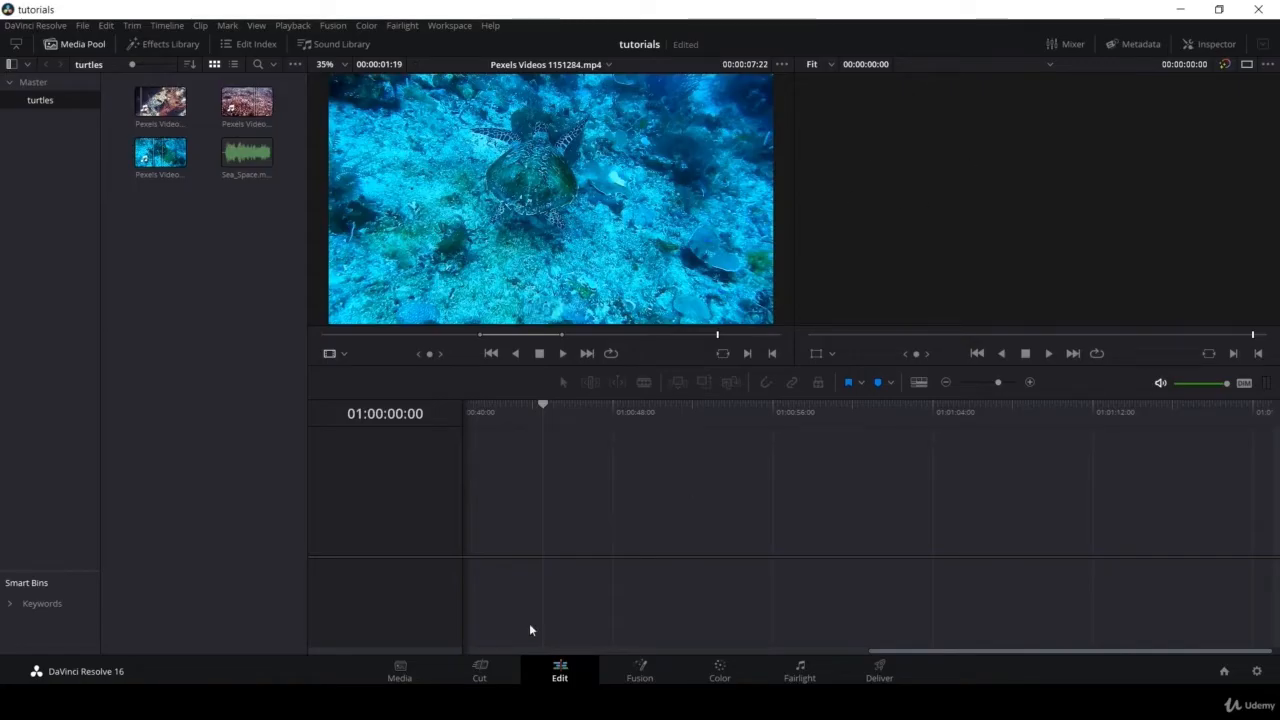
pyautogui.click(489, 671)
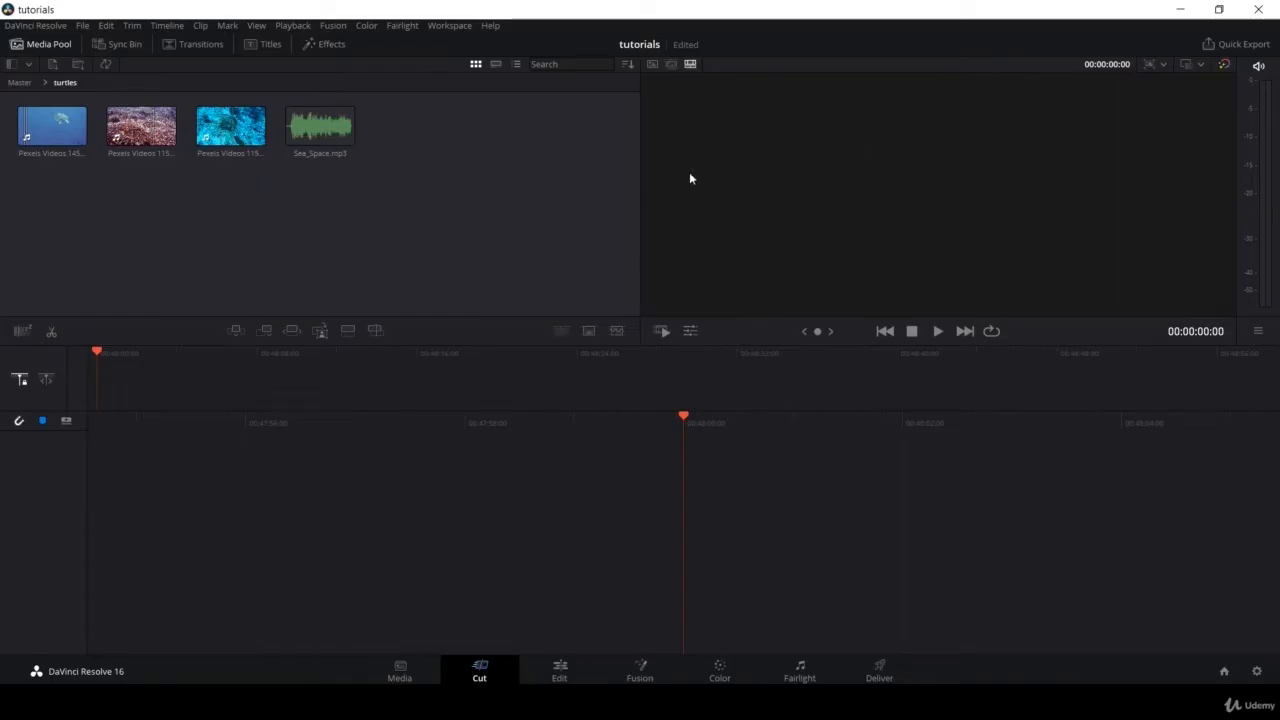
# - Mark Pexels Videos 1151284.mp4 from 00:00:05:03 to 00:00:05:20 in the source viewer and smart-insert that range into the empty timeline
pyautogui.click(232, 135)
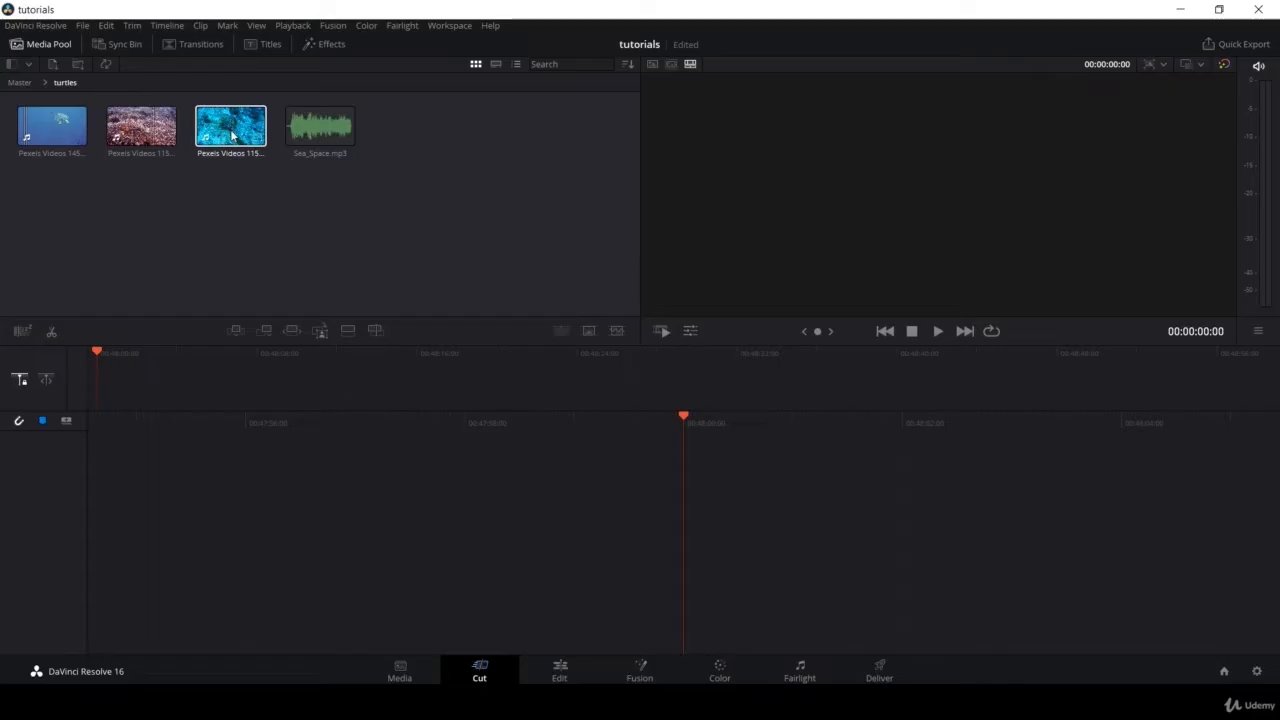
pyautogui.click(232, 135)
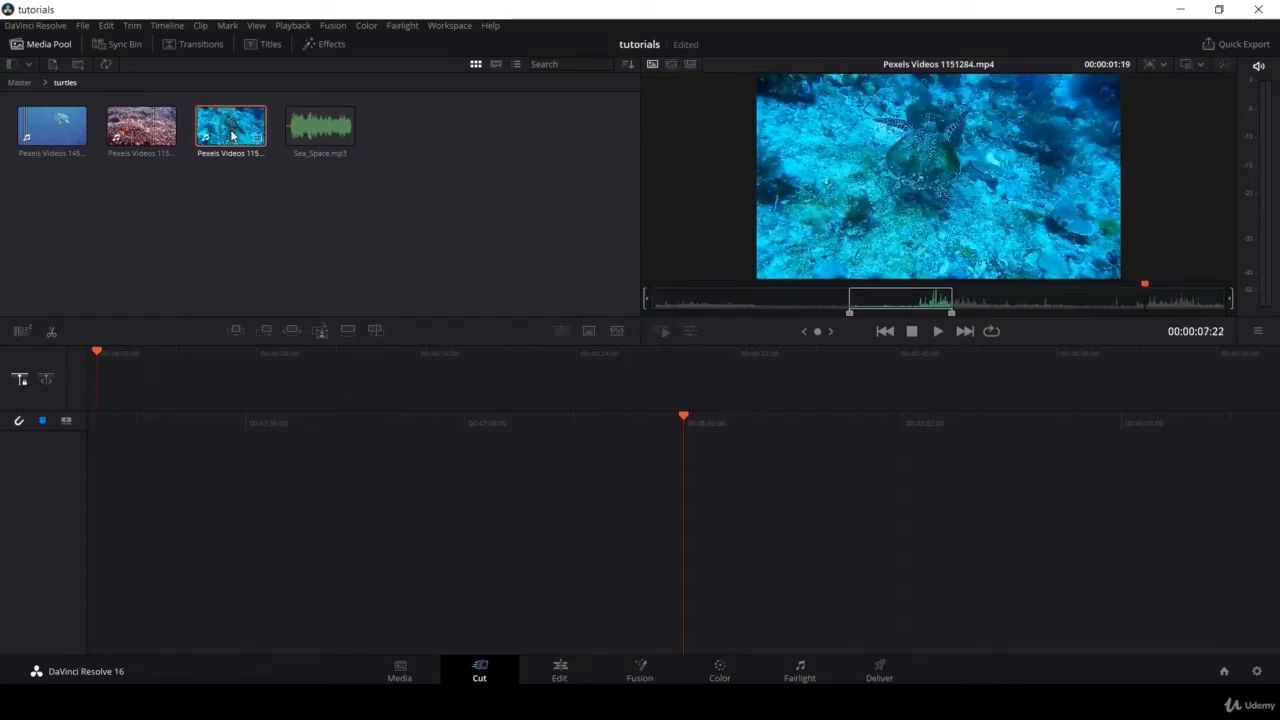
pyautogui.click(975, 300)
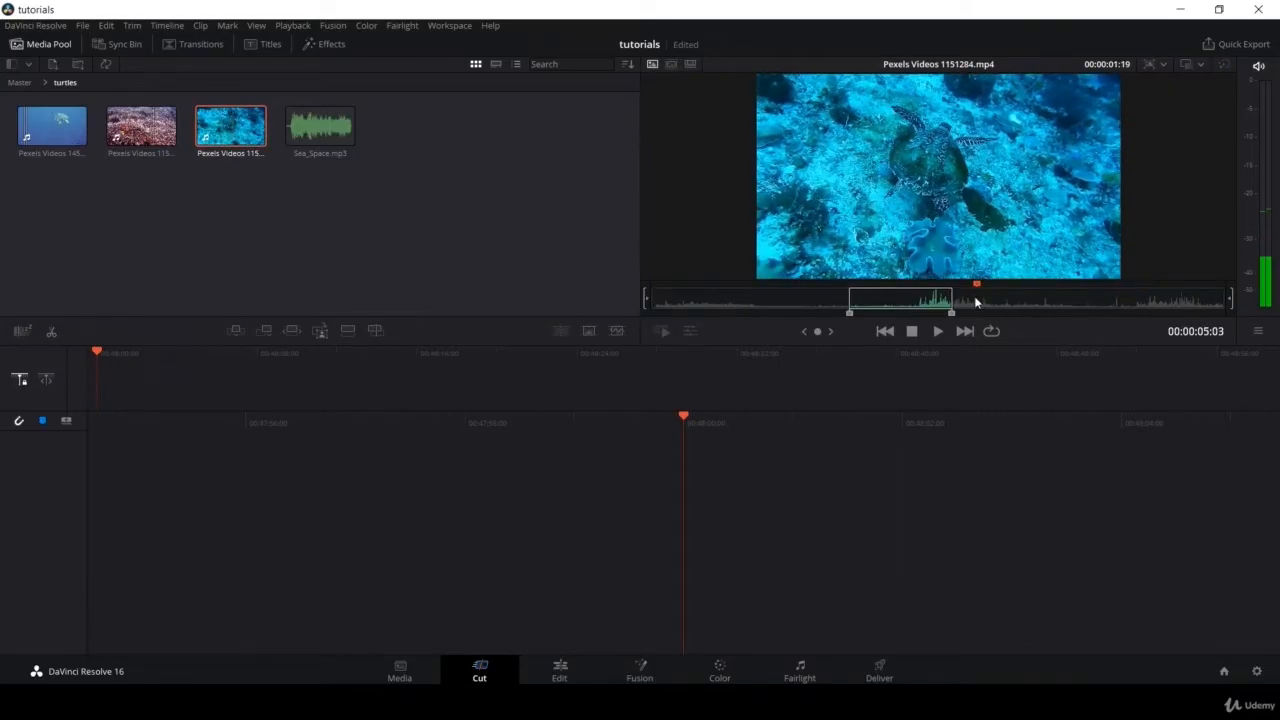
pyautogui.press('i')
pyautogui.moveTo(985, 299); pyautogui.dragTo(1013, 299)
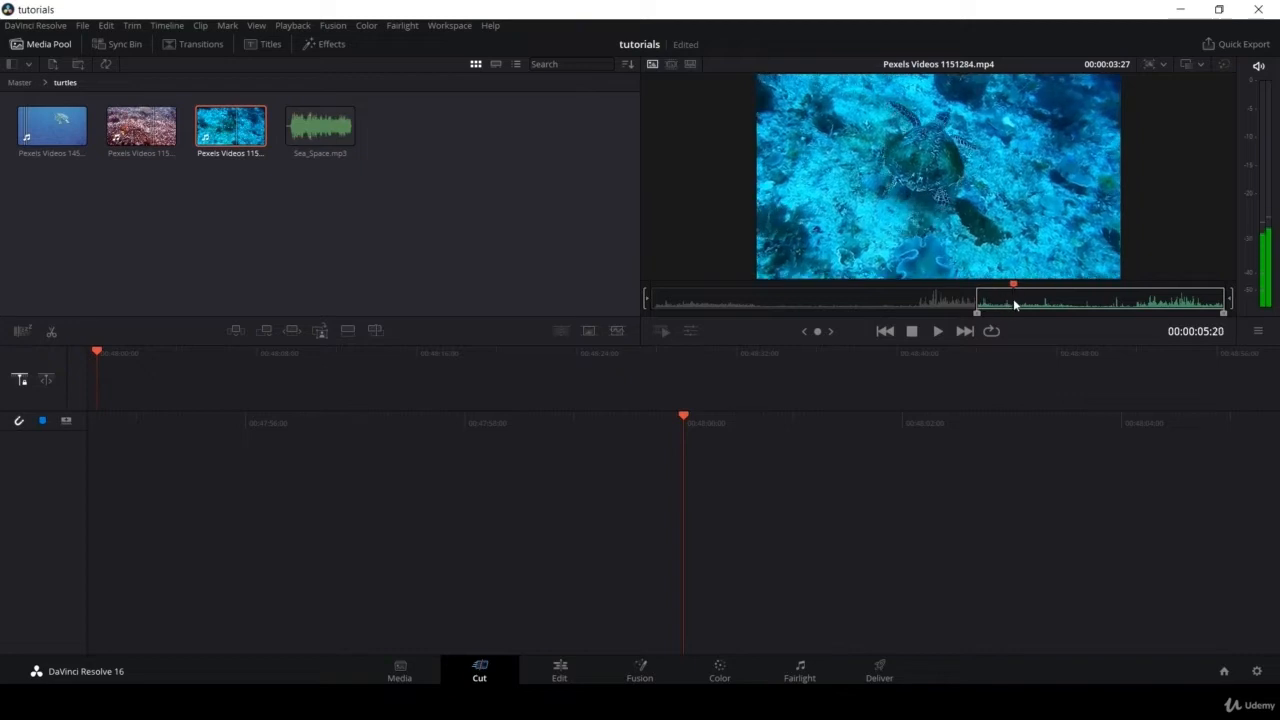
pyautogui.press('o')
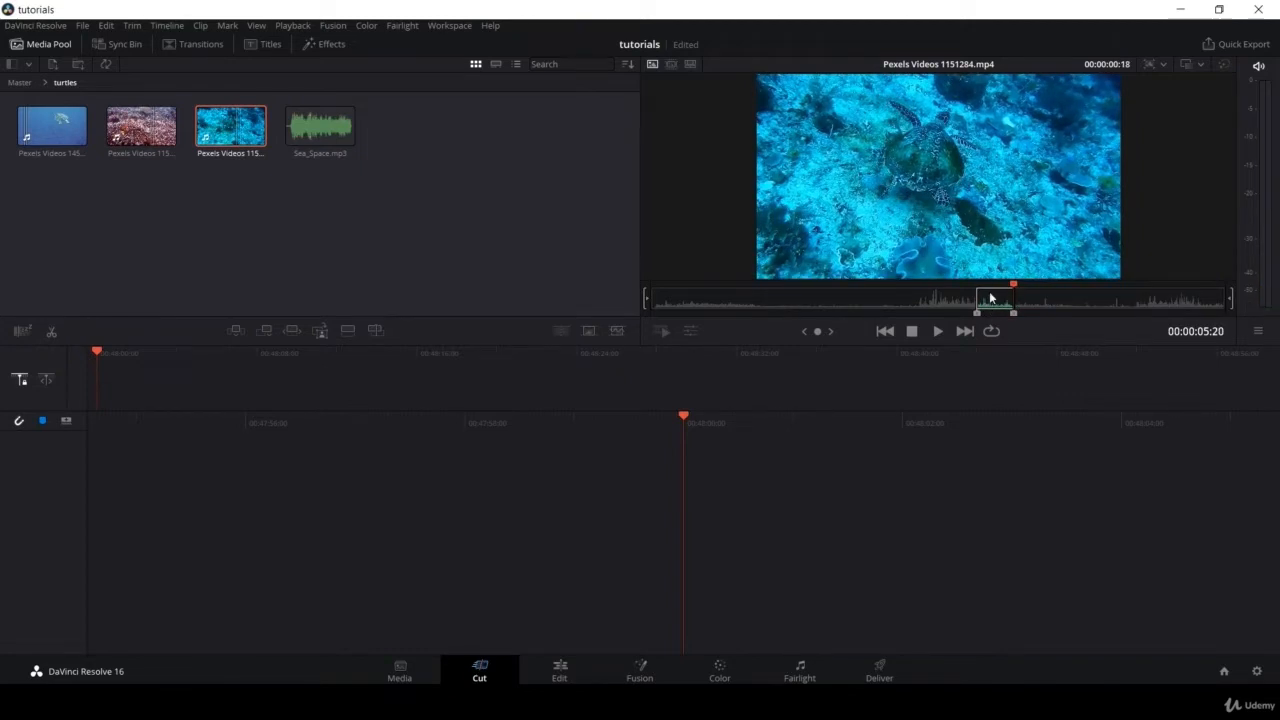
pyautogui.click(237, 331)
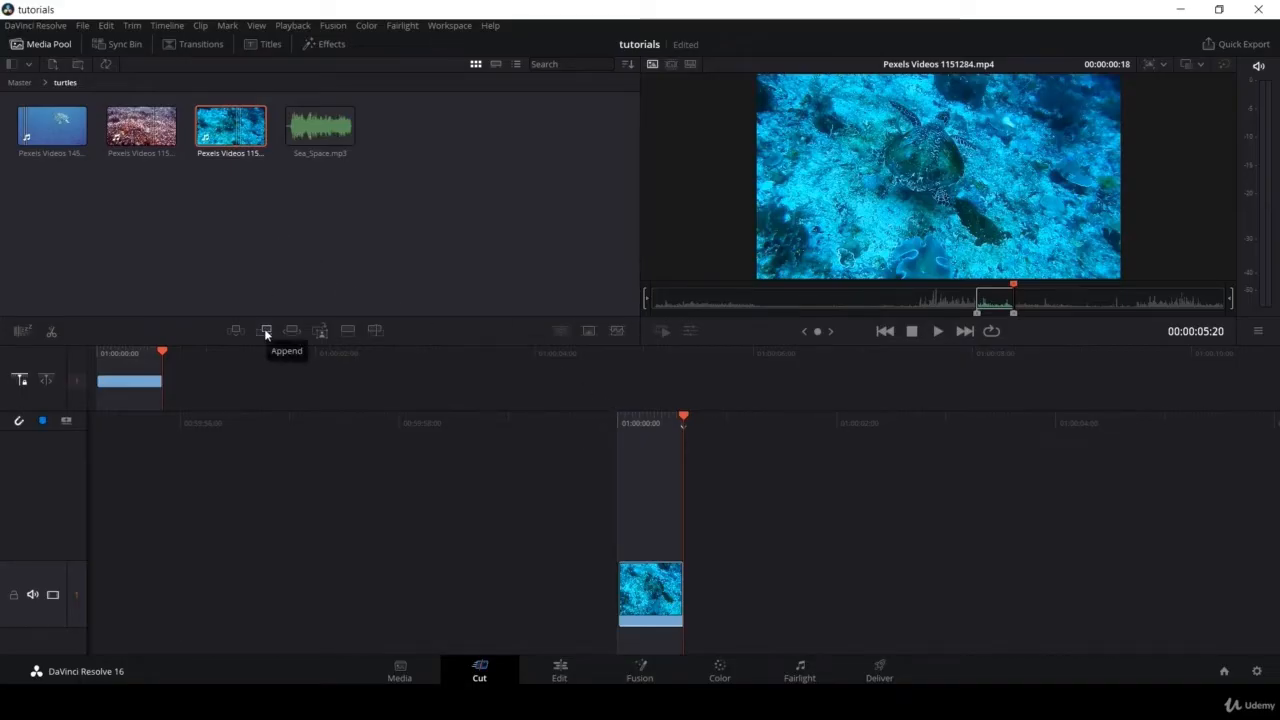
# - Mark Pexels Videos 1151962.mp4 from 00:00:06:04 to 00:00:07:10 and append that range to the end of the timeline
pyautogui.click(134, 140)
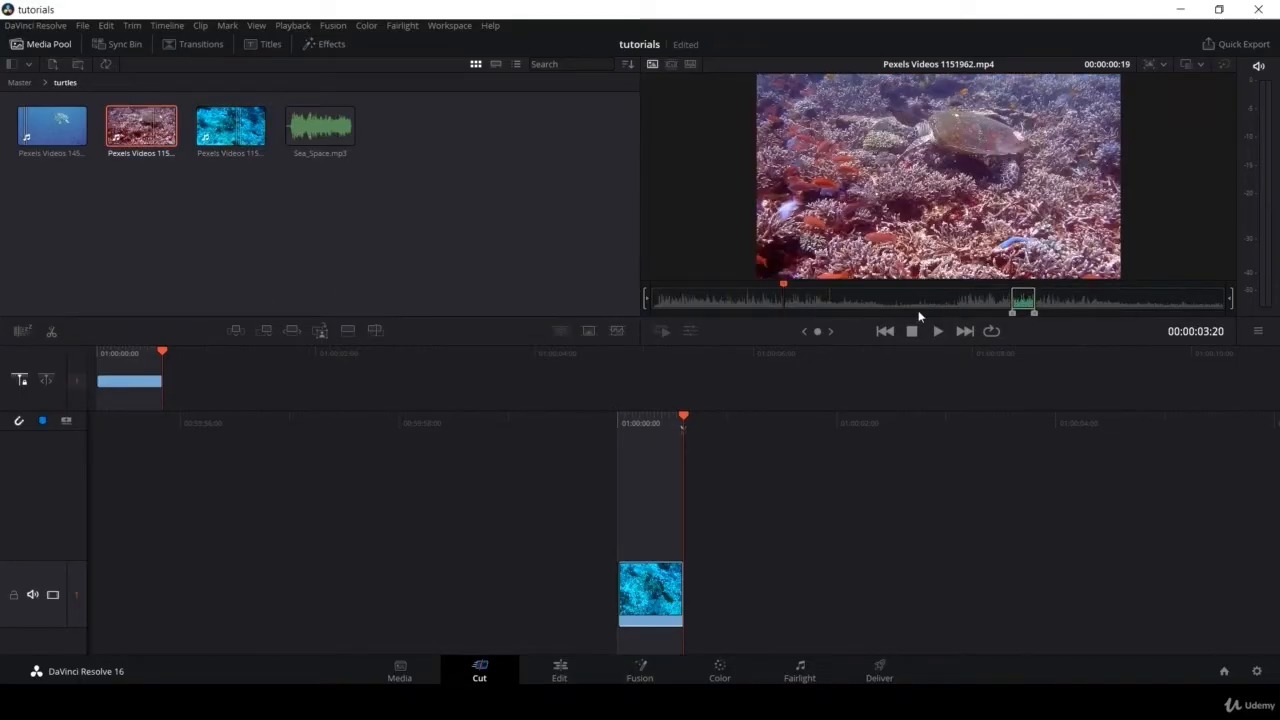
pyautogui.click(860, 303)
pyautogui.click(871, 305)
pyautogui.press('i')
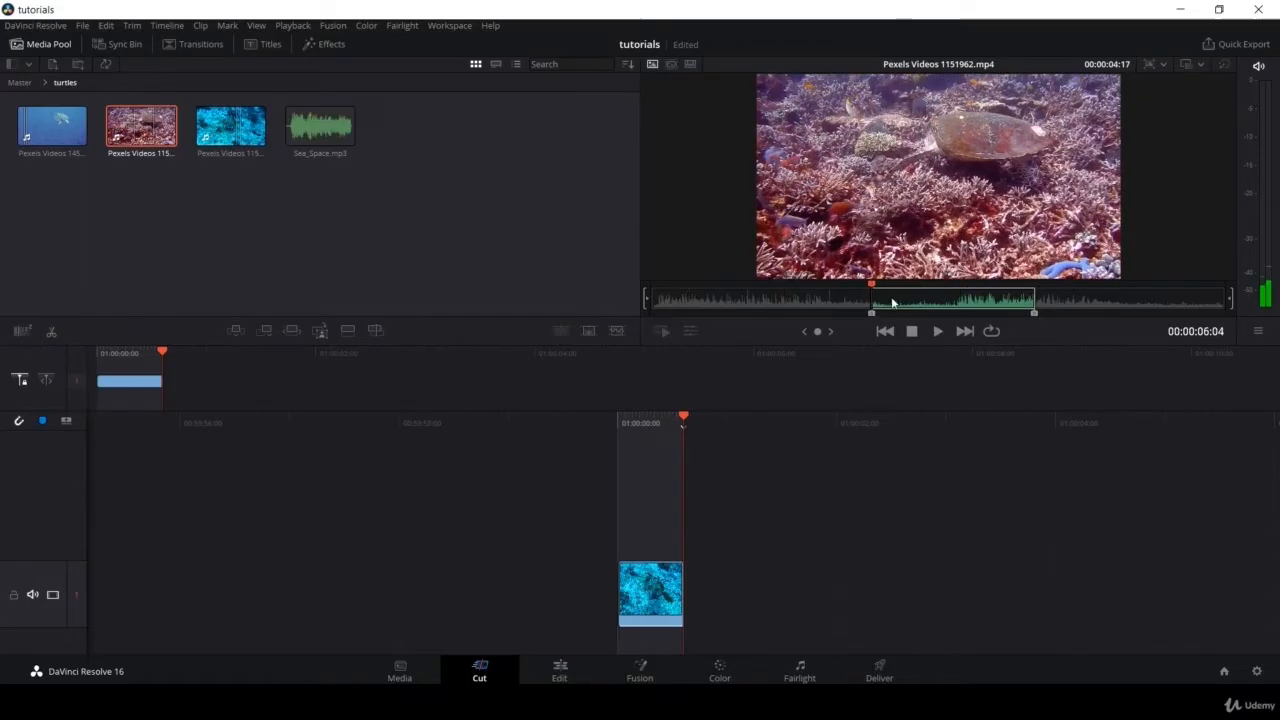
pyautogui.click(914, 306)
pyautogui.press('o')
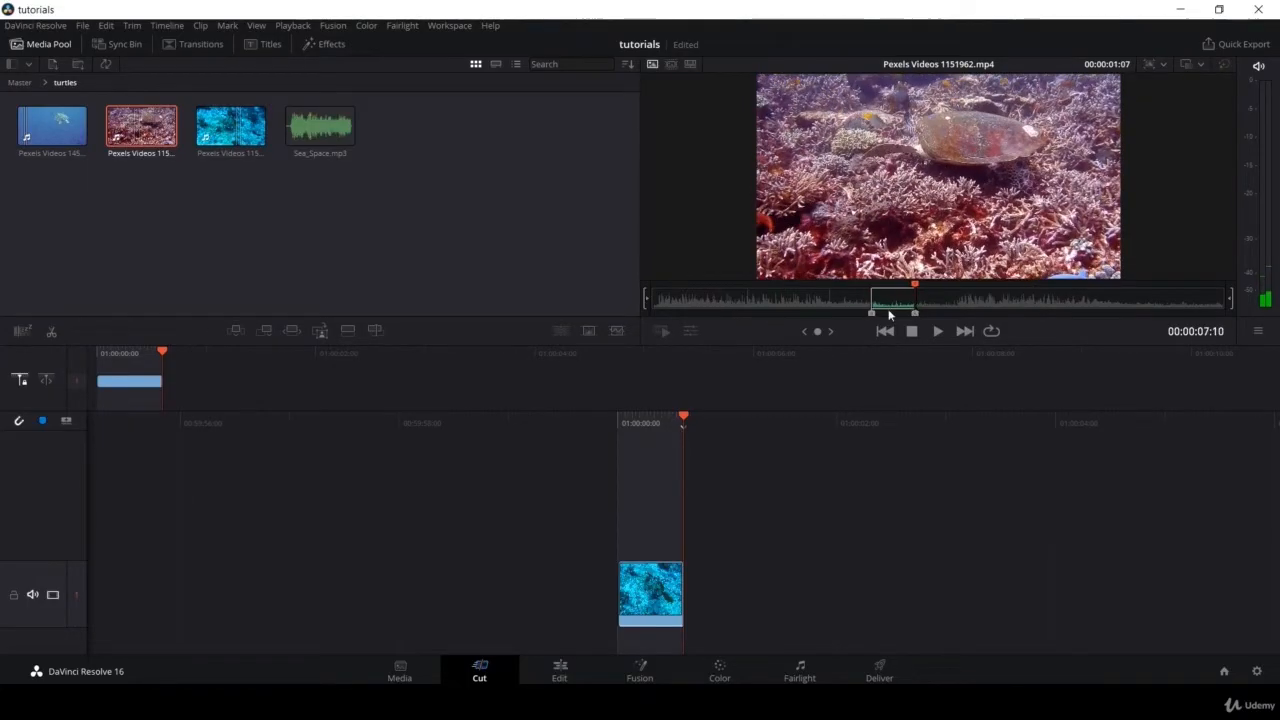
pyautogui.click(264, 331)
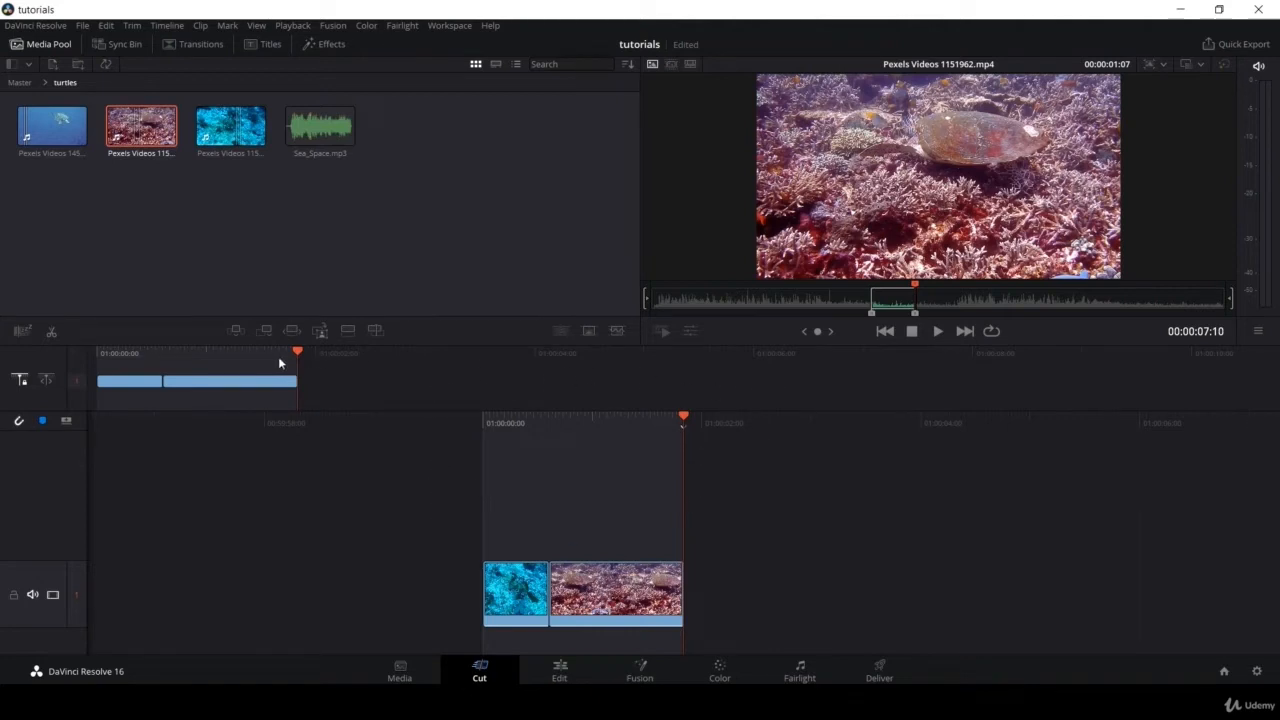
# - Move the coral turtle clip in the overview timeline to about 01:00:08:16, leaving a gap after the first clip
pyautogui.moveTo(262, 357); pyautogui.dragTo(217, 359)
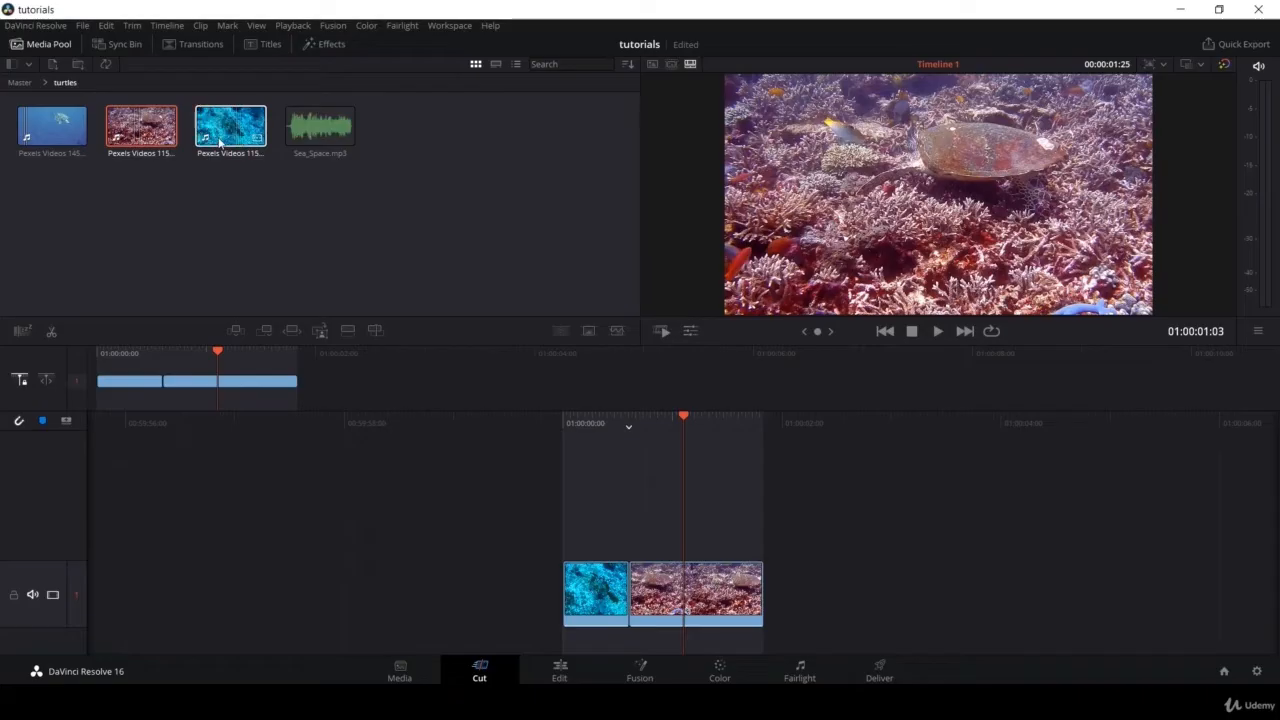
pyautogui.click(232, 385)
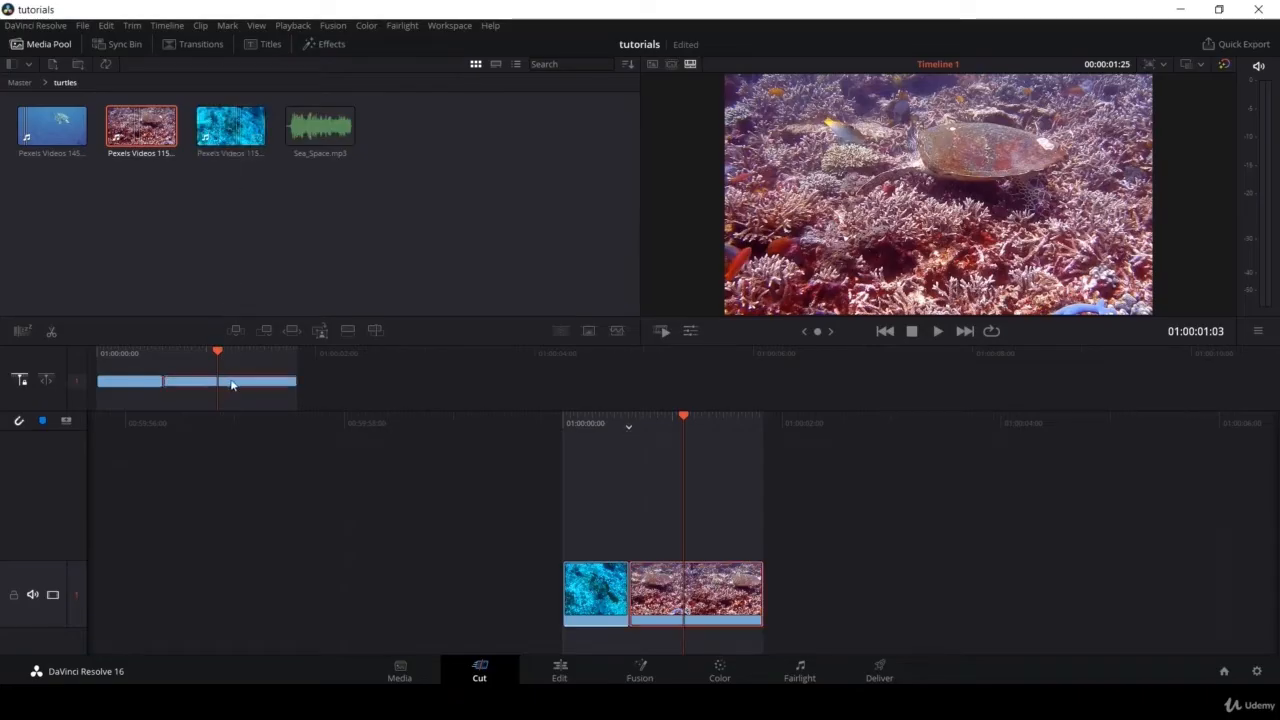
pyautogui.moveTo(232, 385); pyautogui.dragTo(1232, 385)
# - Scrub through the detailed and overview timelines to compare how each one navigates between the two separated clips
pyautogui.moveTo(707, 428); pyautogui.dragTo(156, 428)
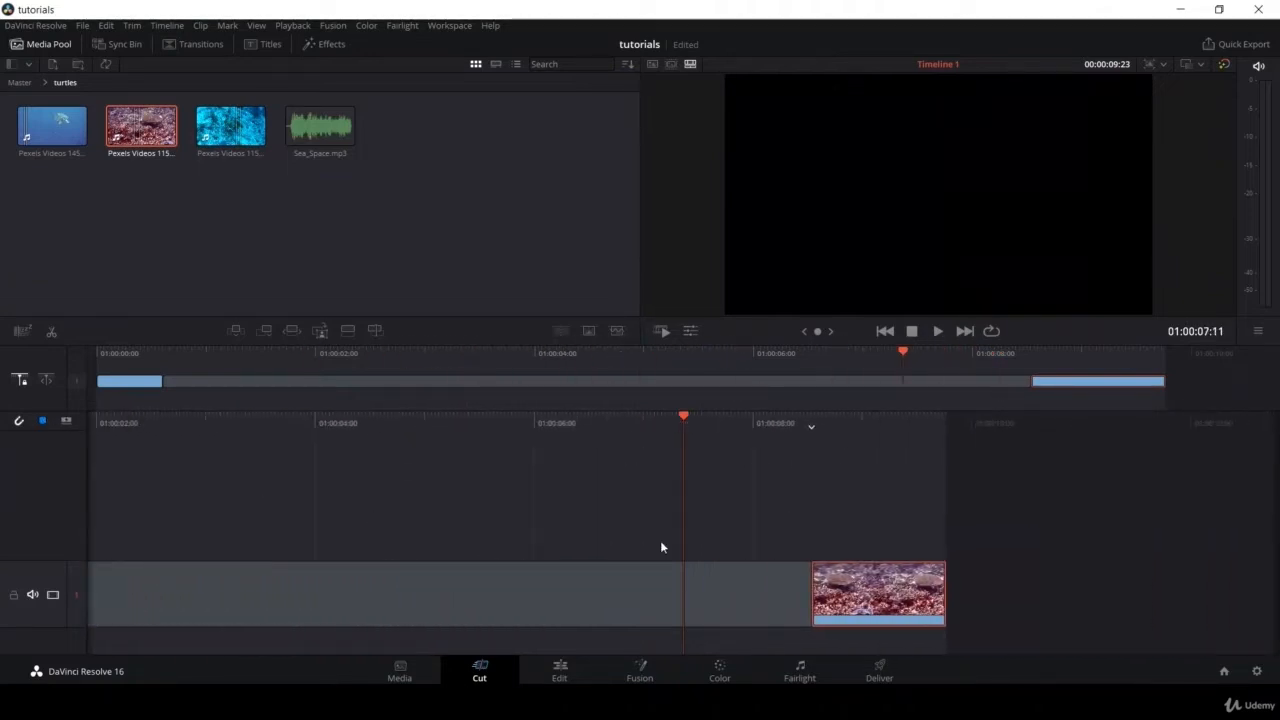
pyautogui.click(663, 433)
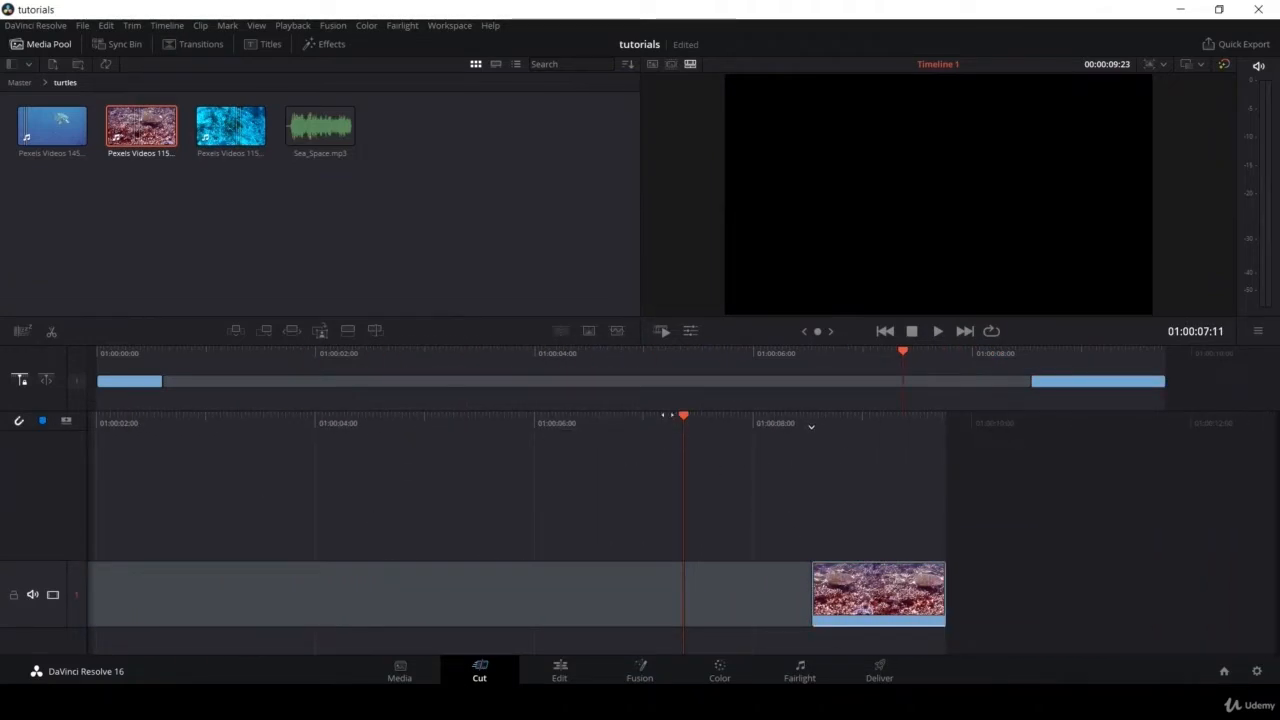
pyautogui.click(1119, 356)
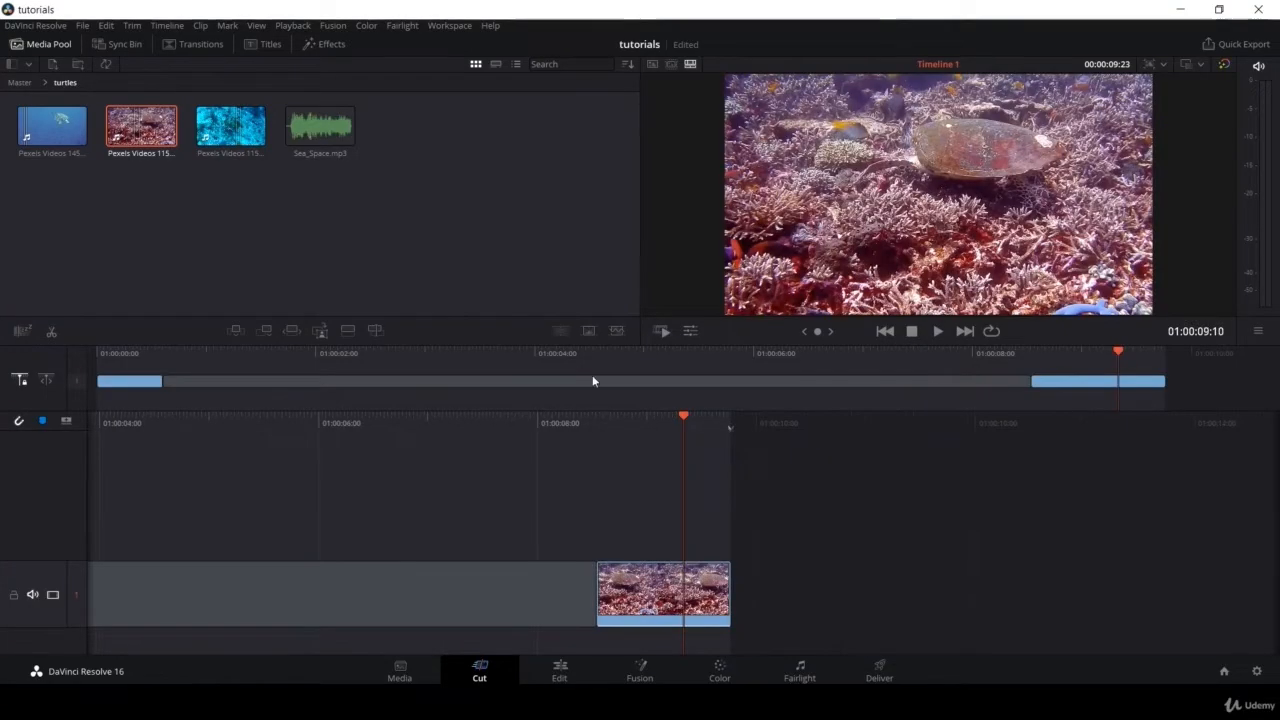
pyautogui.click(126, 357)
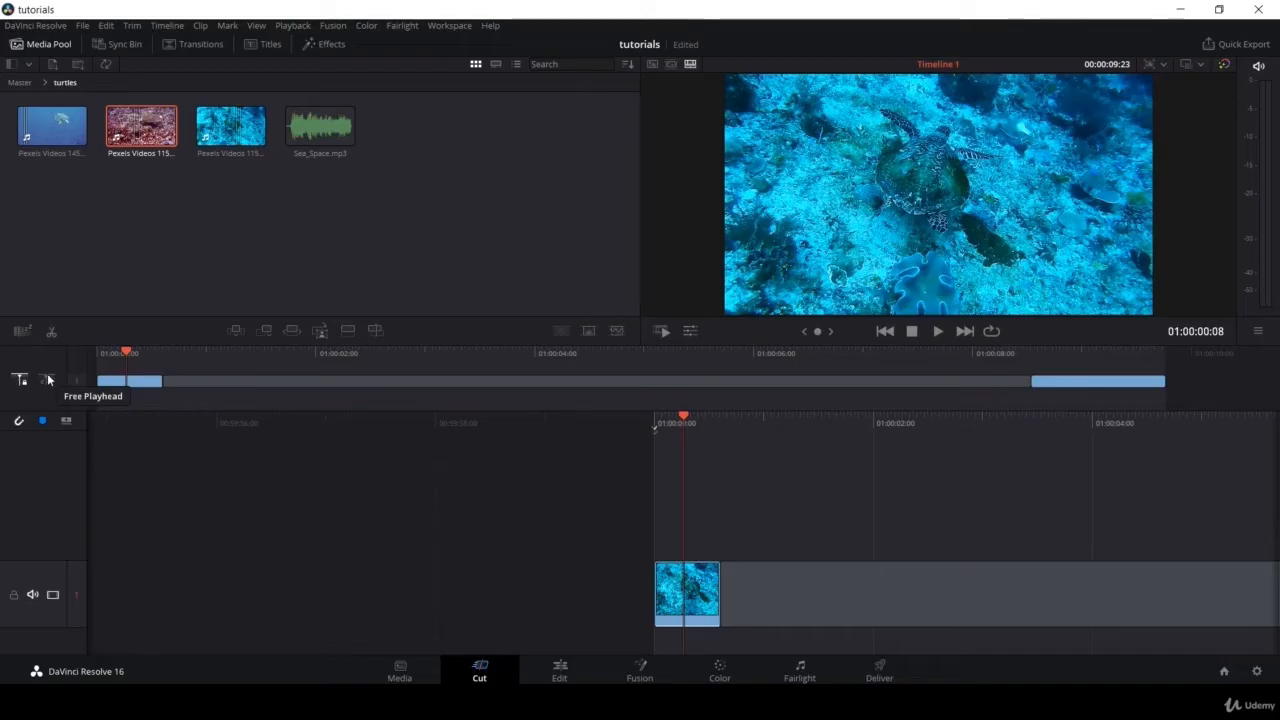
# - Scrub the detailed timeline with the free playhead, switch back to the locked playhead and scrub again to compare them
pyautogui.moveTo(725, 427); pyautogui.dragTo(715, 535)
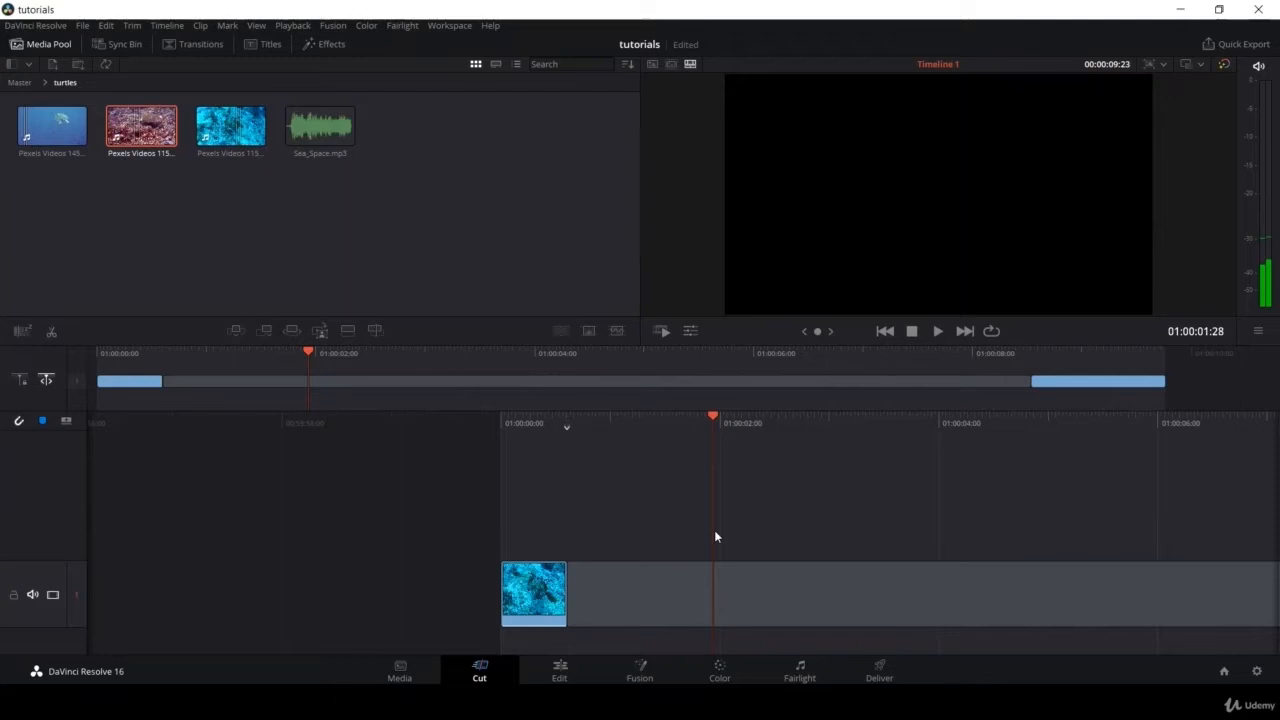
pyautogui.click(18, 384)
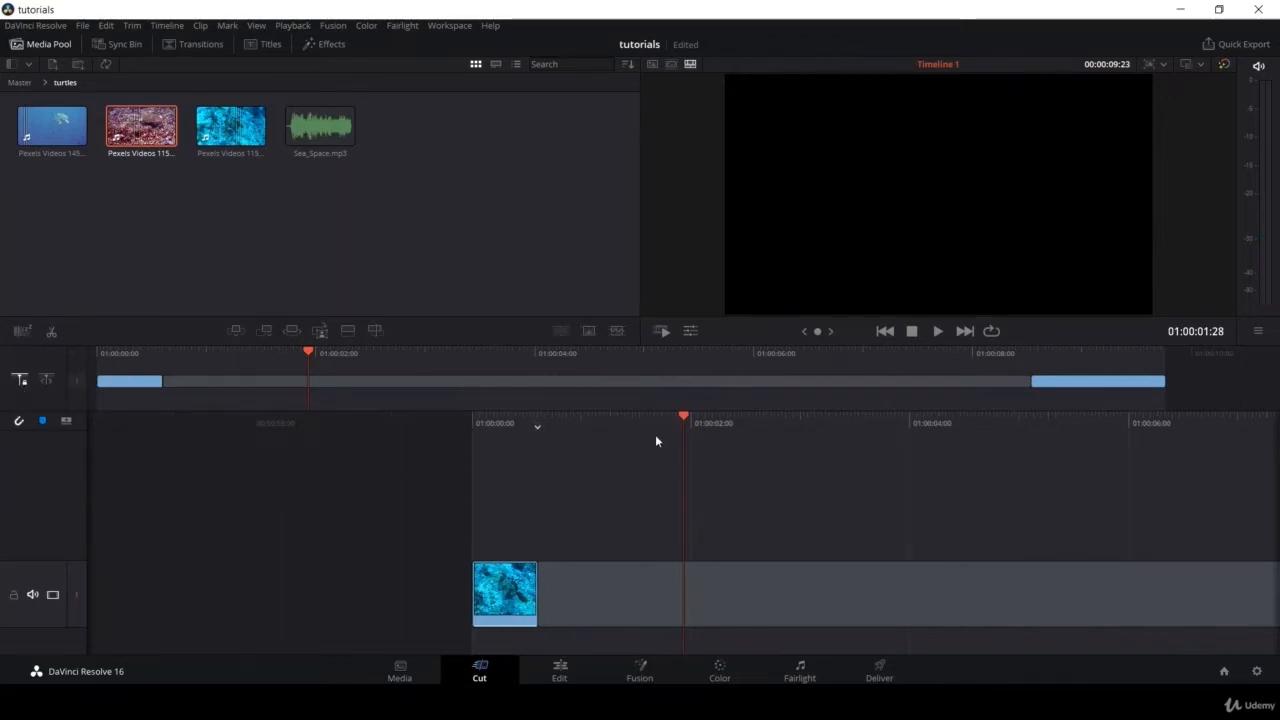
pyautogui.moveTo(590, 440); pyautogui.dragTo(536, 483)
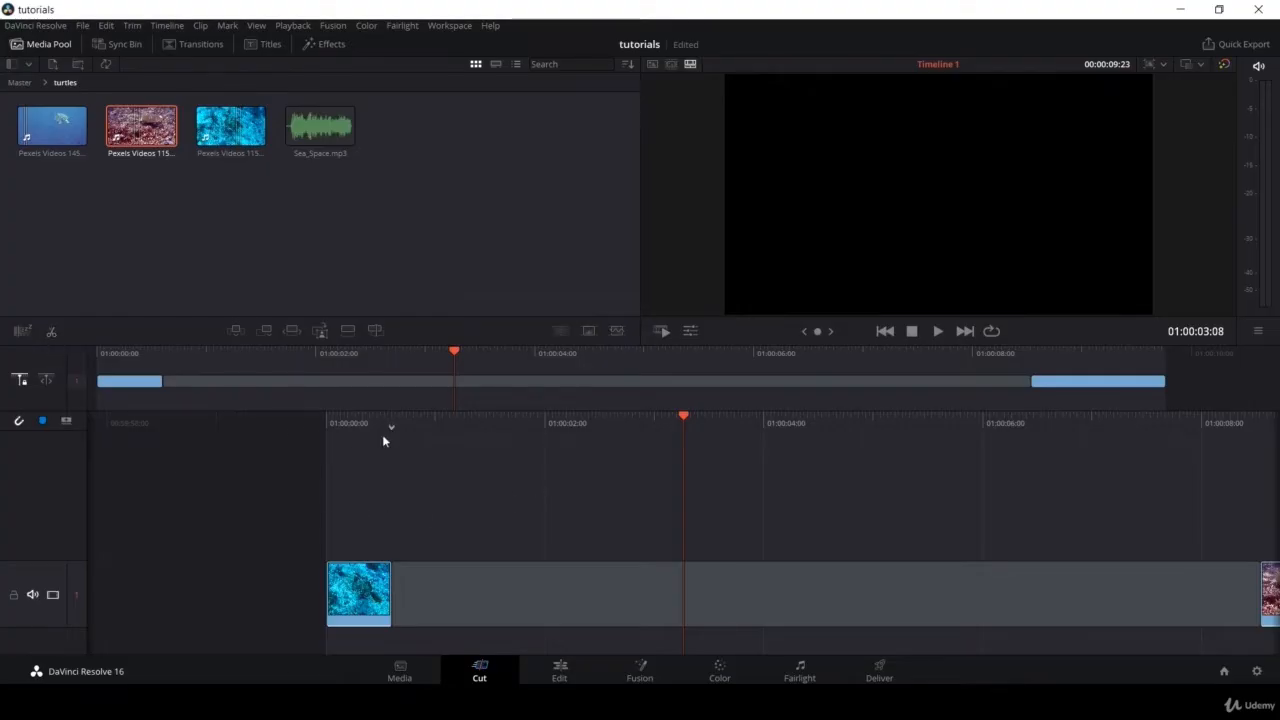
pyautogui.moveTo(569, 447); pyautogui.dragTo(734, 452)
# - Split the first timeline clip at 01:00:00:14 and again at 01:00:00:07
pyautogui.moveTo(591, 421); pyautogui.dragTo(986, 431)
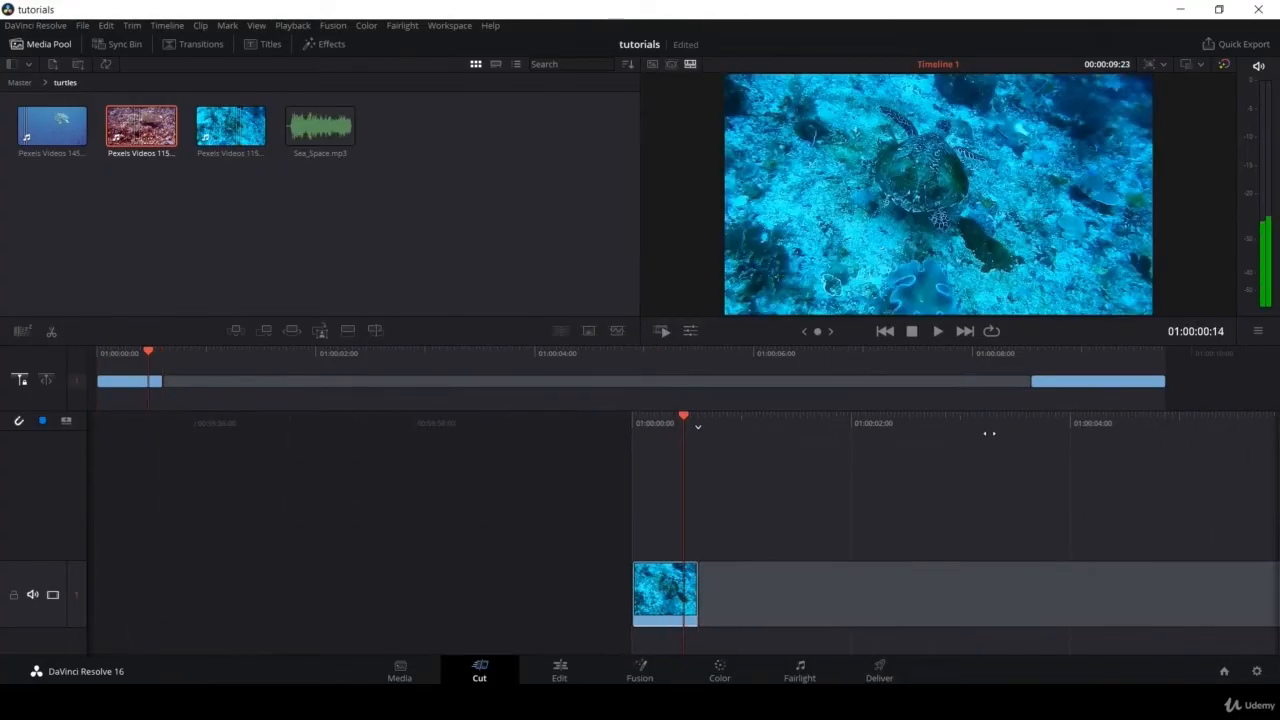
pyautogui.click(53, 336)
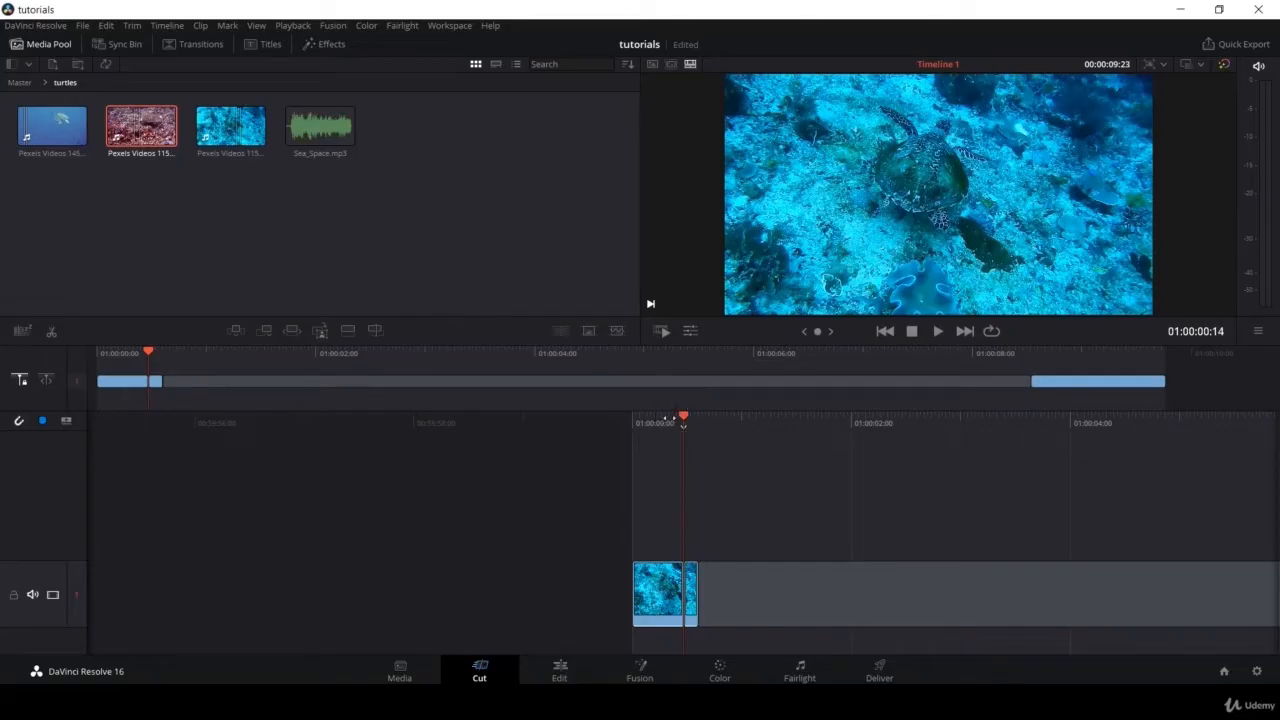
pyautogui.moveTo(676, 417); pyautogui.dragTo(708, 424)
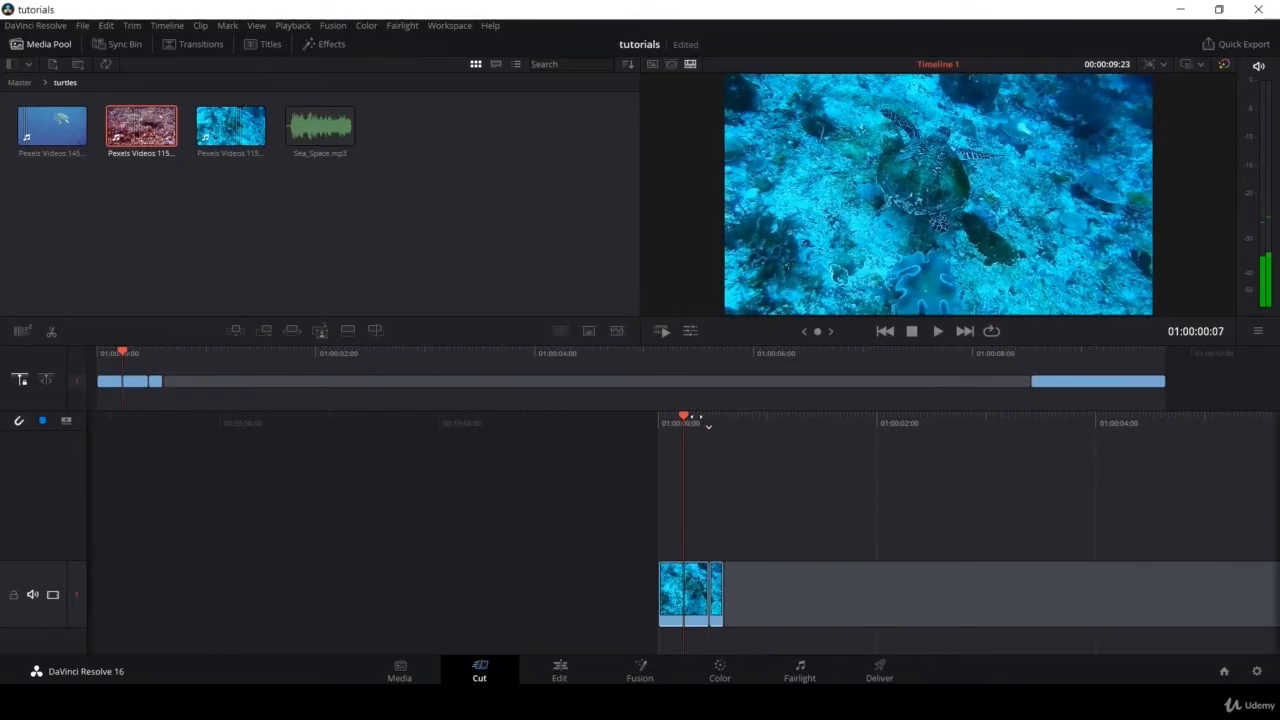
pyautogui.hotkey('ctrl', 'b')
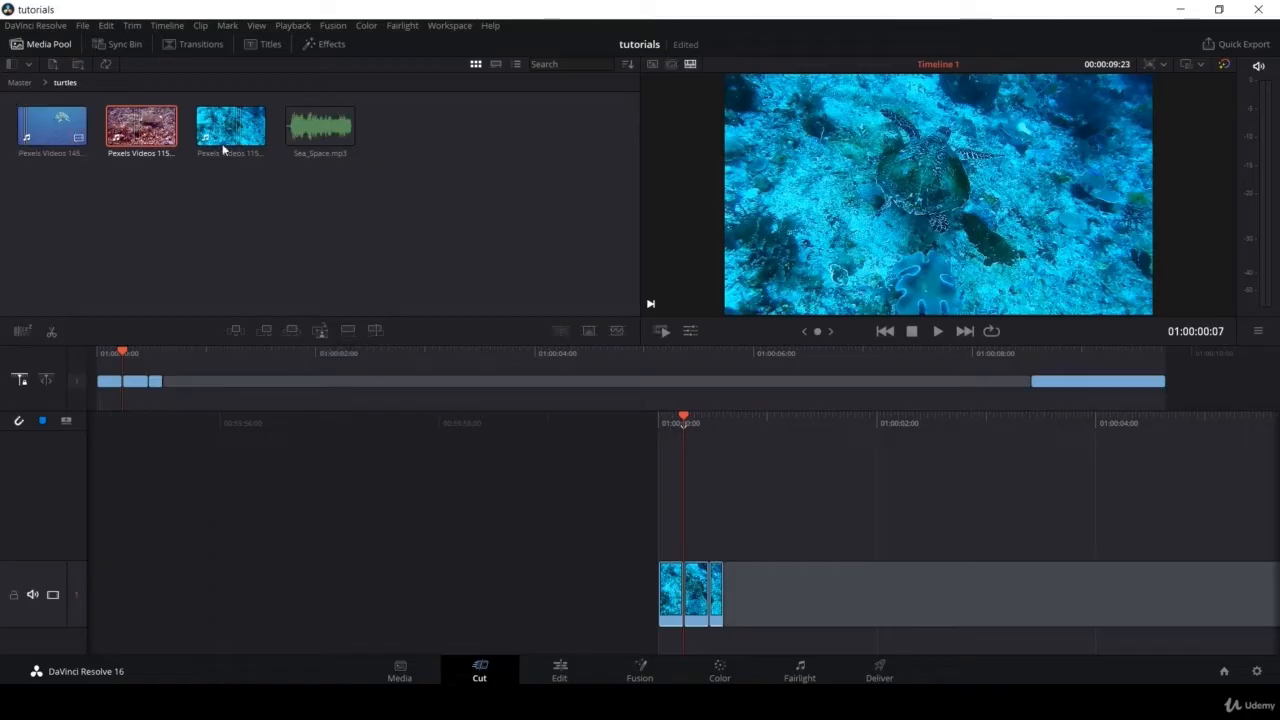
# - Load Pexels Videos 1456996.mp4 in the source viewer and mark the range from 00:00:06:17 to 00:00:08:02
pyautogui.click(52, 128)
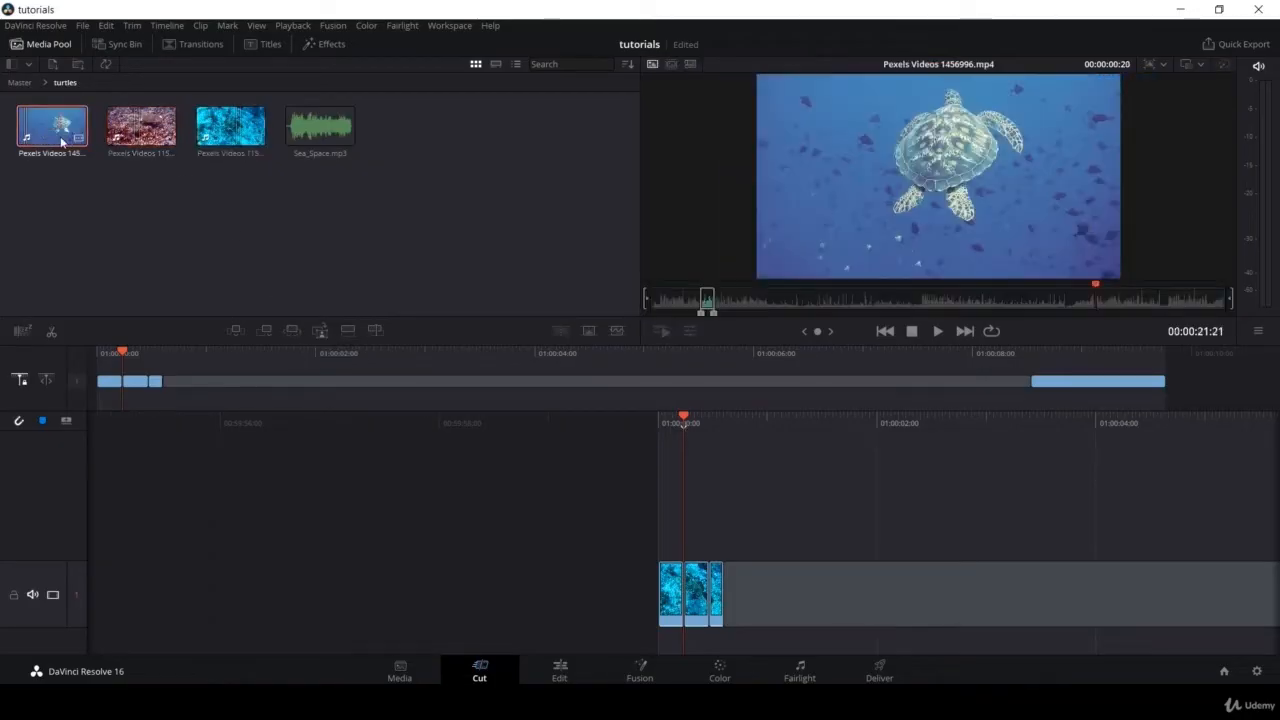
pyautogui.click(786, 300)
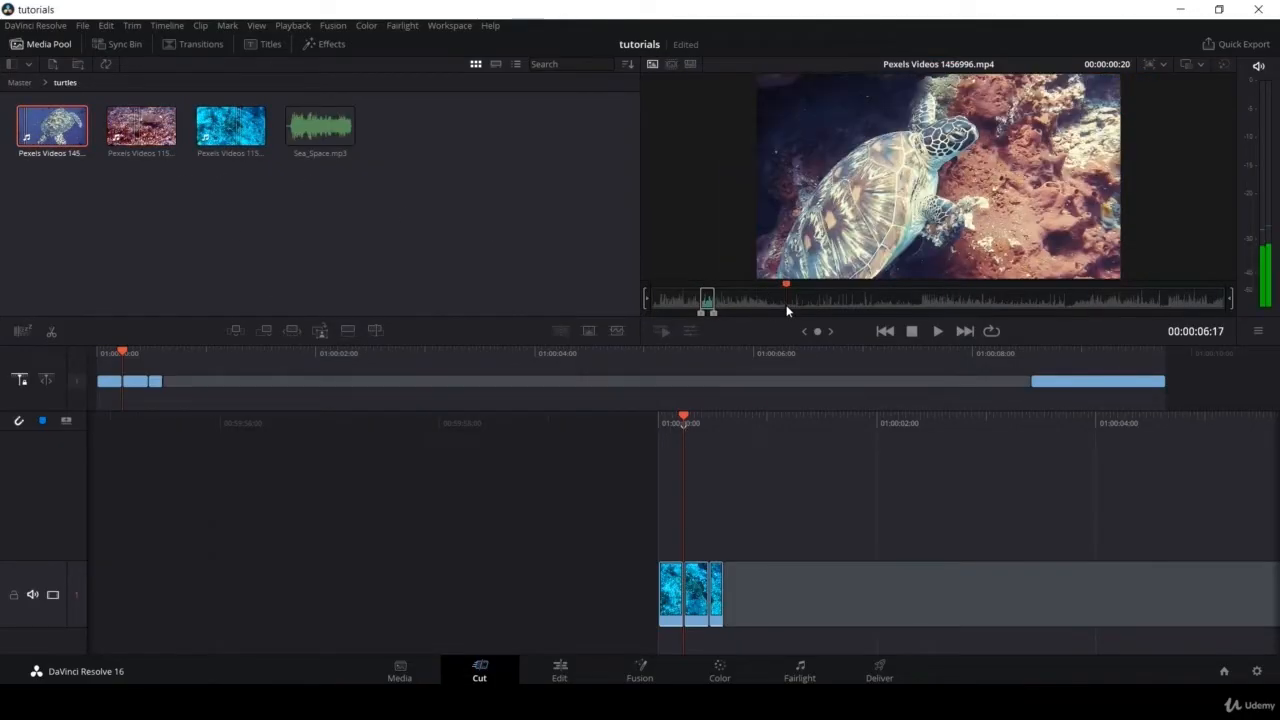
pyautogui.press('i')
pyautogui.click(816, 300)
pyautogui.press('o')
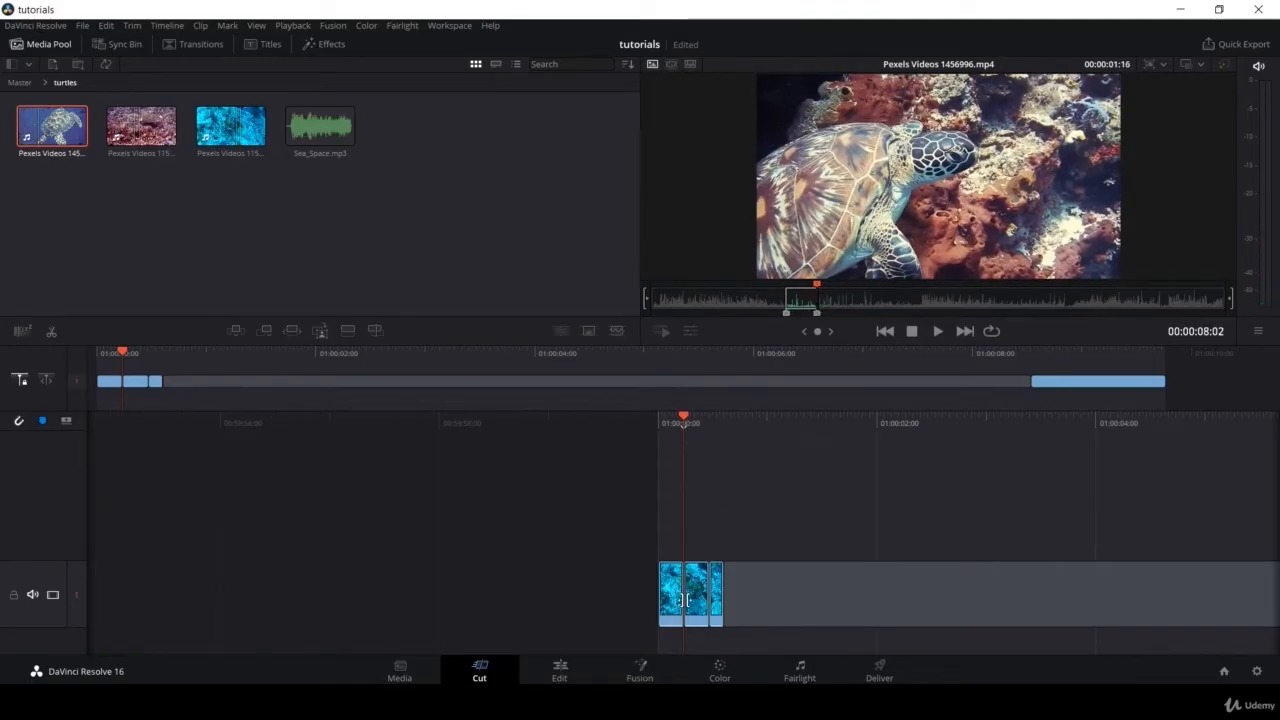
# - Select all the timeline clips and assign them the Violet clip color
pyautogui.moveTo(611, 523); pyautogui.dragTo(703, 588)
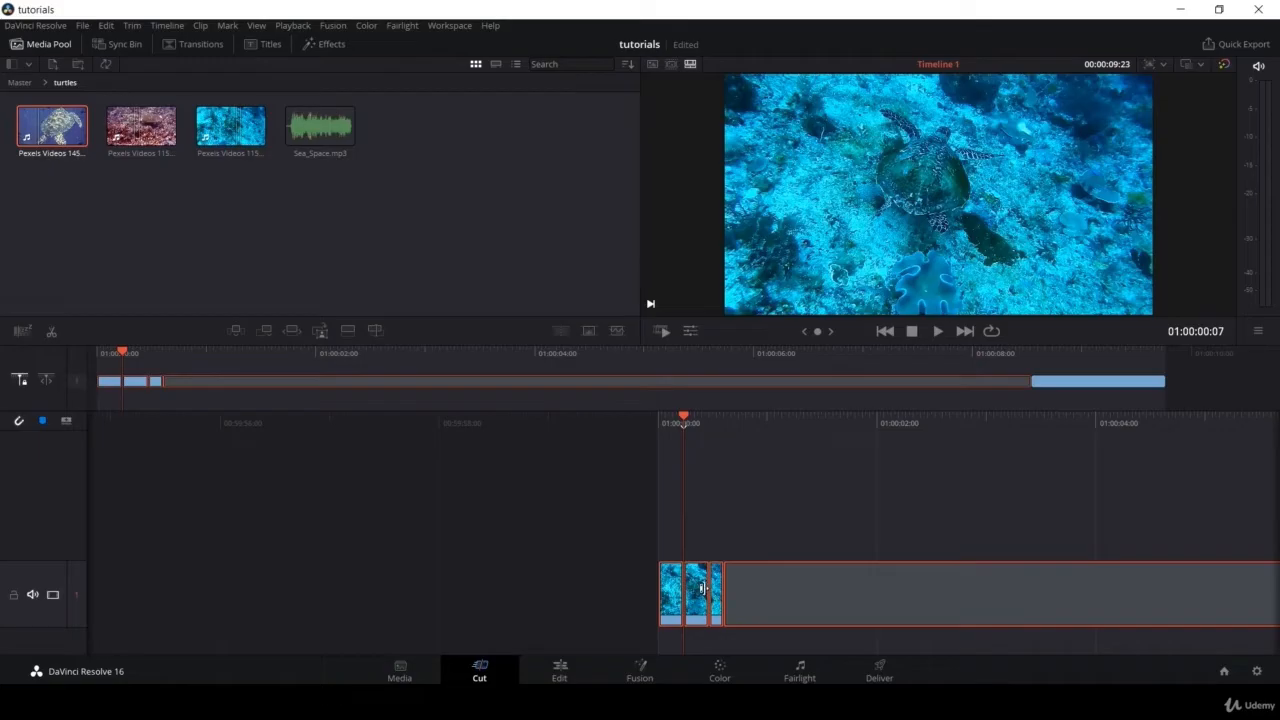
pyautogui.rightClick(698, 606)
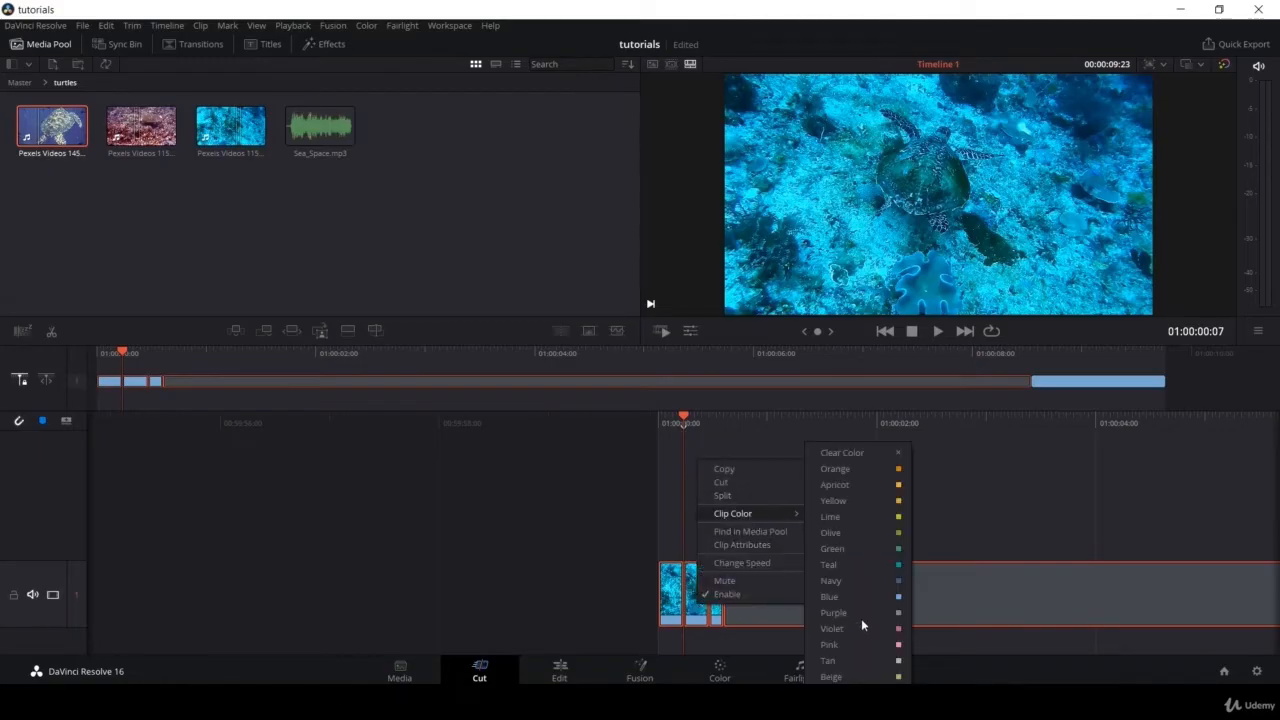
pyautogui.click(861, 624)
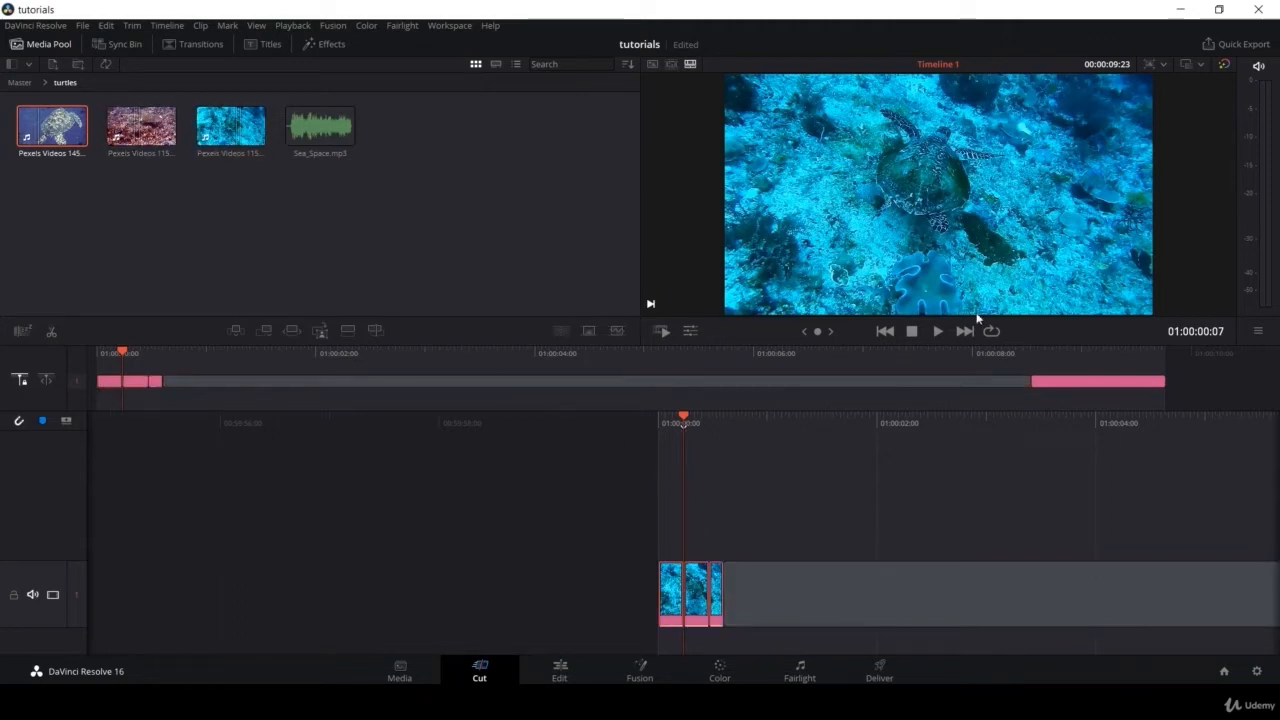
# - Ripple overwrite the middle piece of the first clip with the marked range of Pexels Videos 1456996.mp4
pyautogui.click(52, 125)
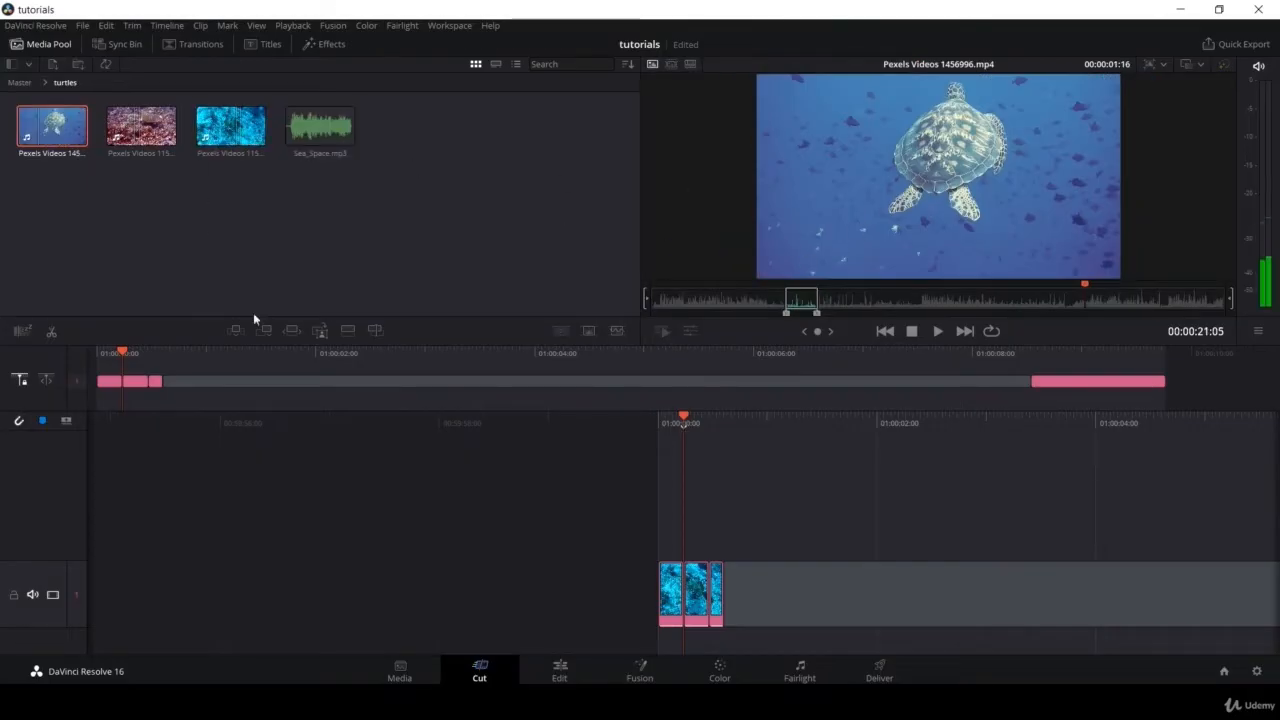
pyautogui.click(291, 331)
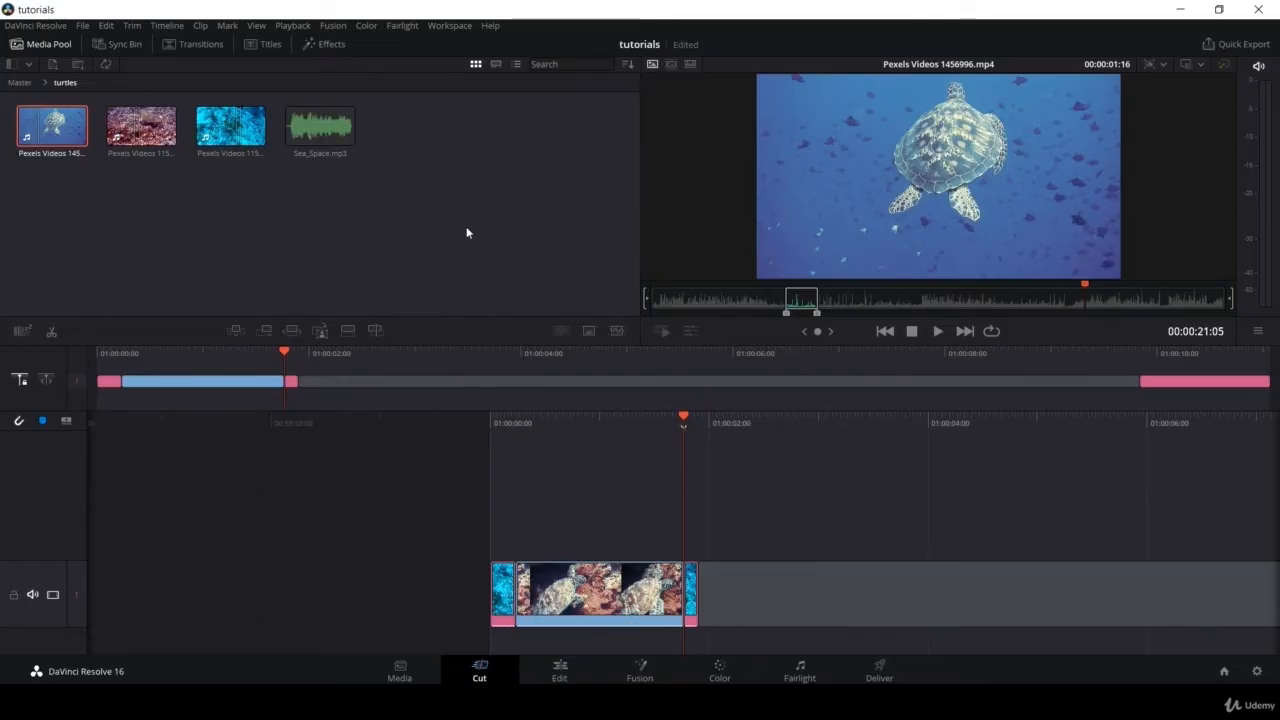
# - View the turtles bin's clips as one continuous source tape and scrub through the combined footage
pyautogui.click(671, 63)
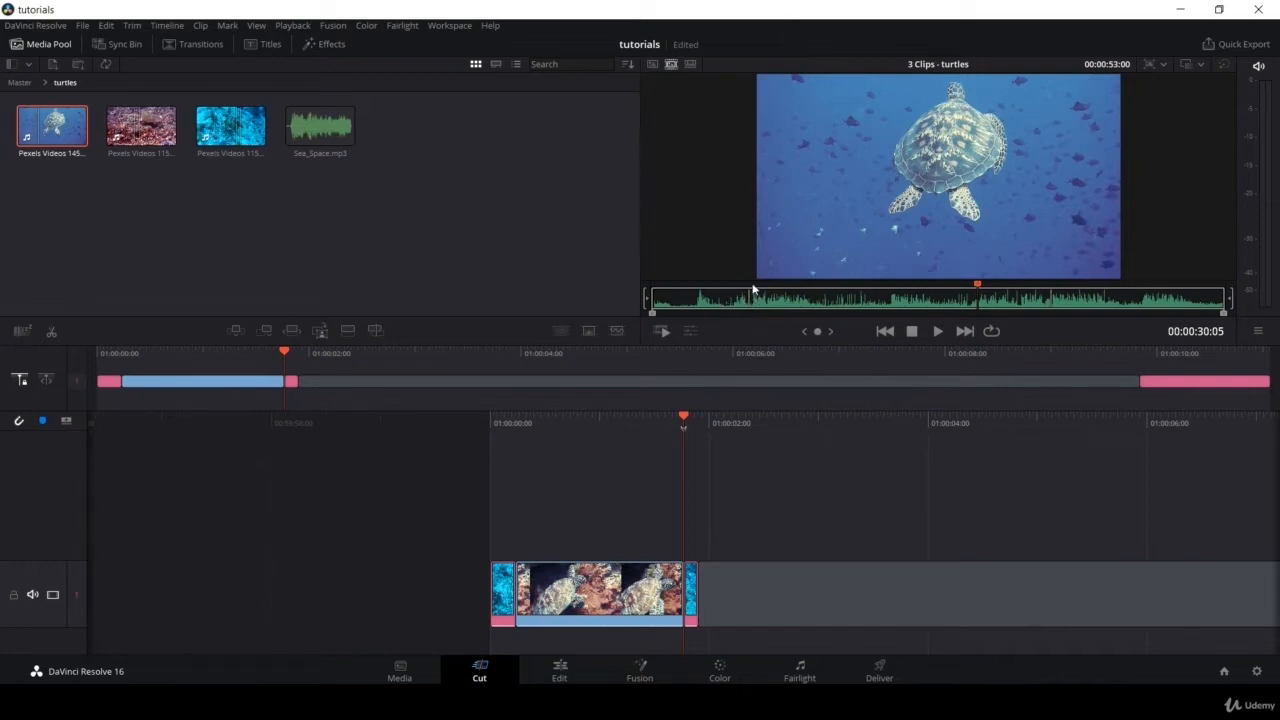
pyautogui.click(712, 302)
pyautogui.moveTo(713, 299); pyautogui.dragTo(805, 300)
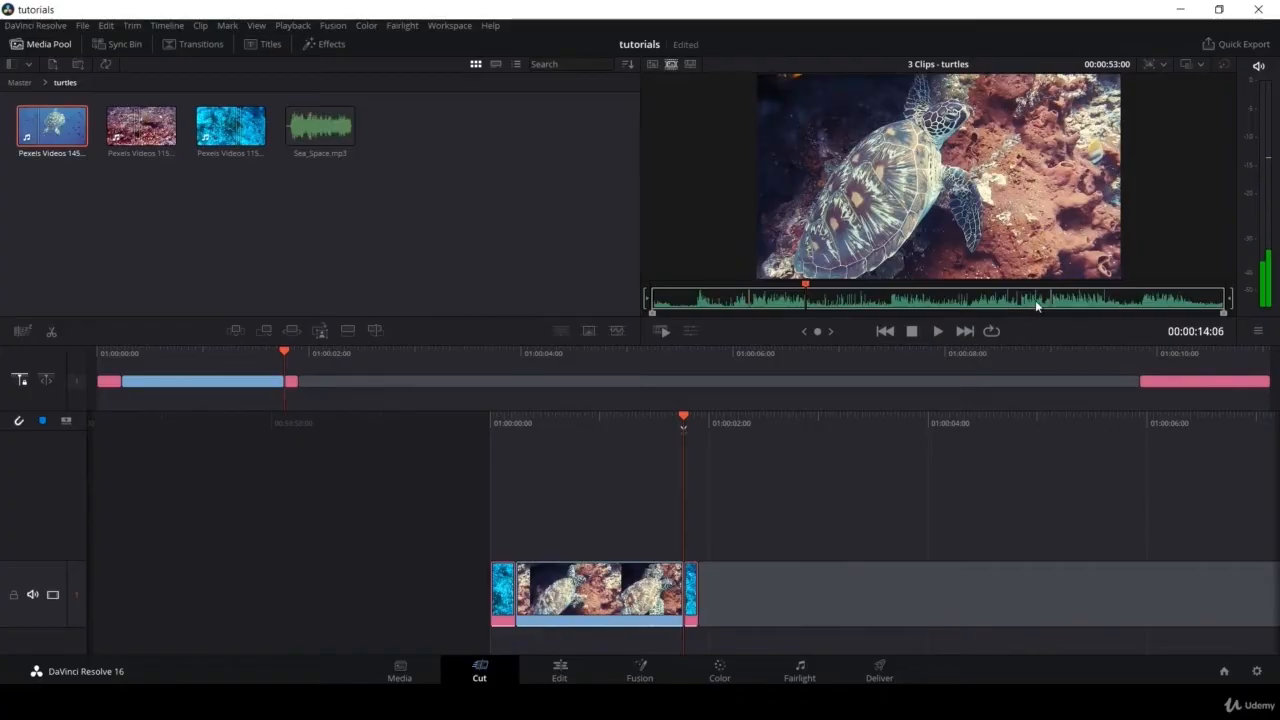
pyautogui.moveTo(1036, 300); pyautogui.dragTo(1133, 303)
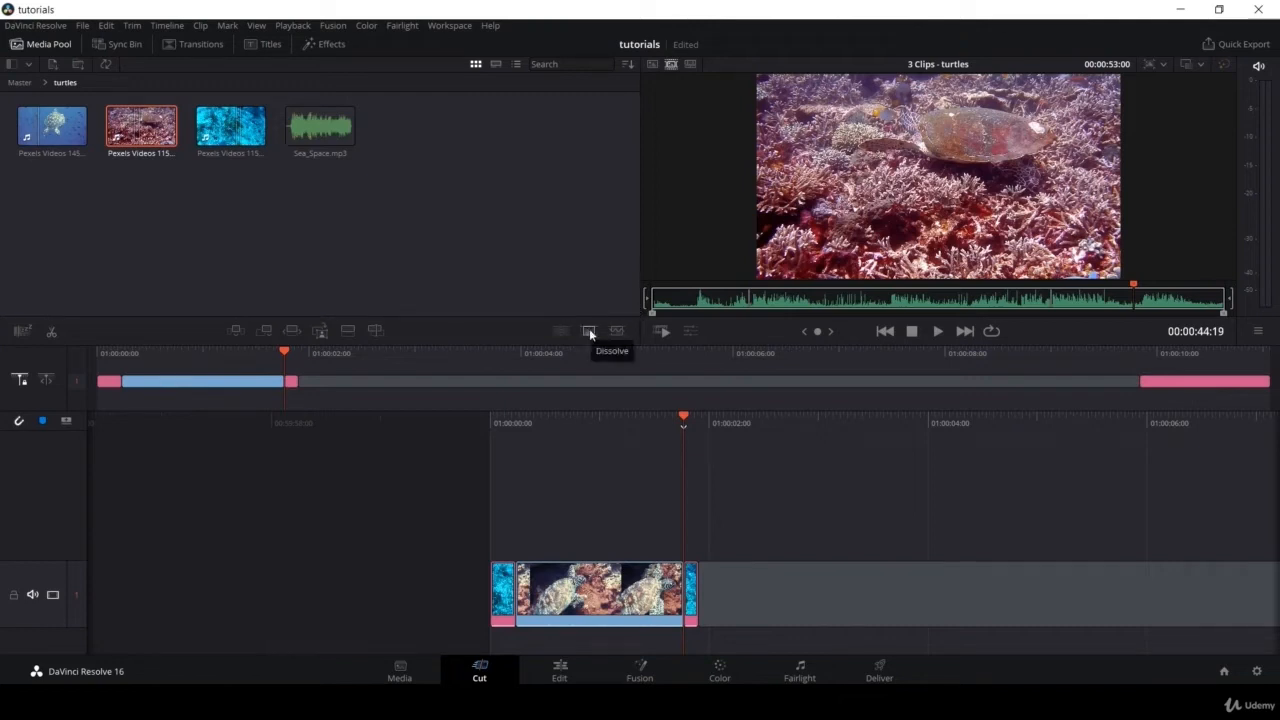
# - Add a dissolve at the cut between the inserted turtle clip and the last blue reef piece
pyautogui.click(589, 331)
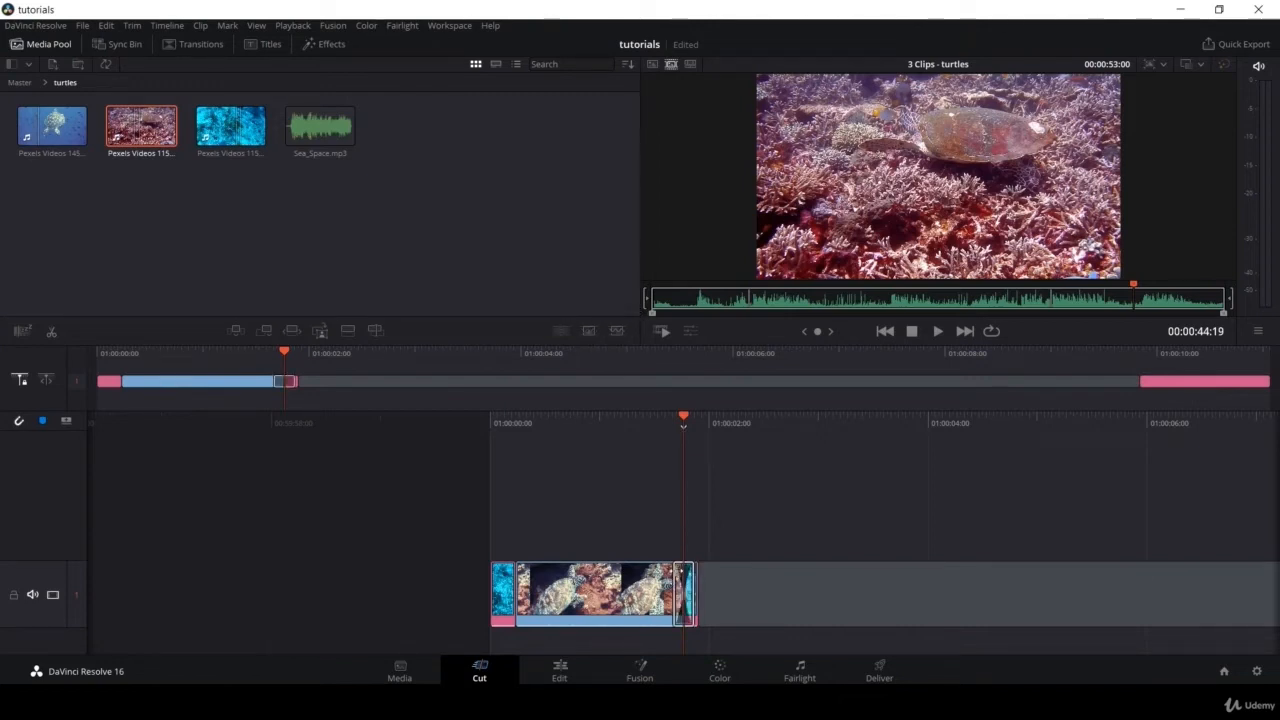
# - Play back the timeline across the dissolve between the inserted turtle clip and the last reef piece
pyautogui.moveTo(683, 418)
pyautogui.mouseDown()
pyautogui.moveTo(694, 418)
pyautogui.moveTo(563, 417)
pyautogui.moveTo(695, 420)
pyautogui.mouseUp()
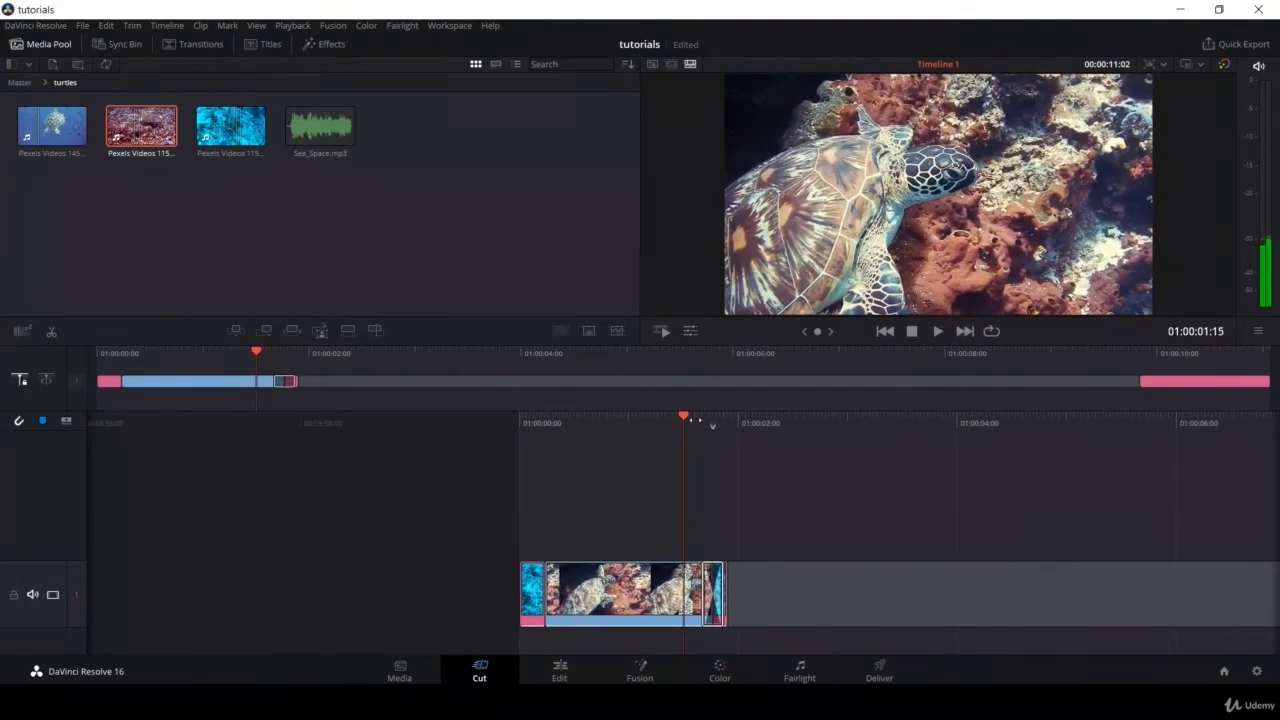
pyautogui.press('space')
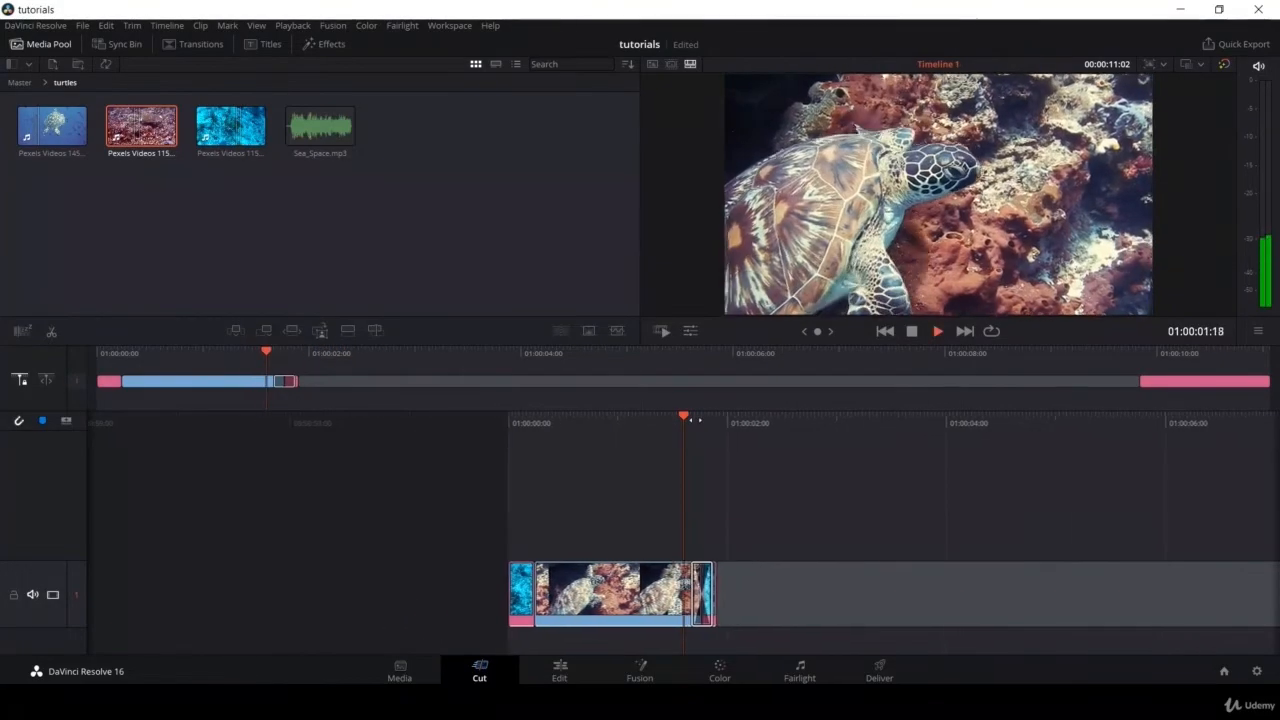
pyautogui.press('space')
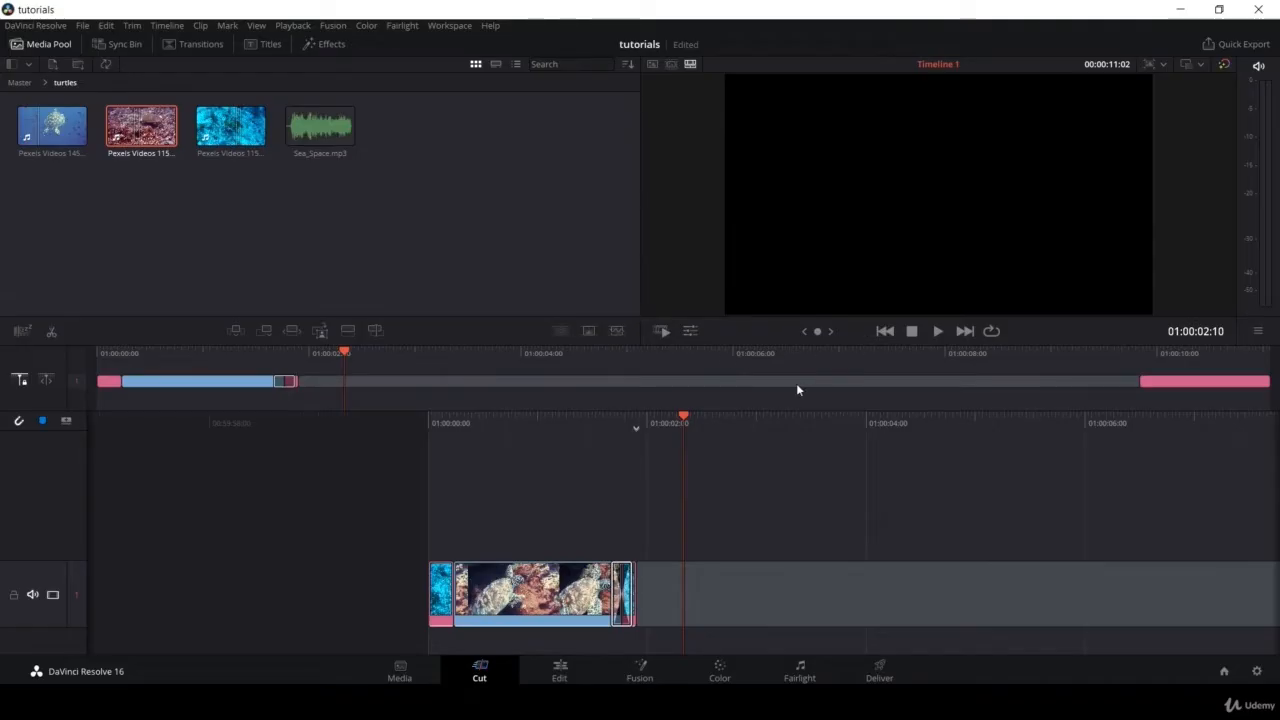
# - Look at the Inspector on the Edit page and return to the Cut page
pyautogui.click(558, 672)
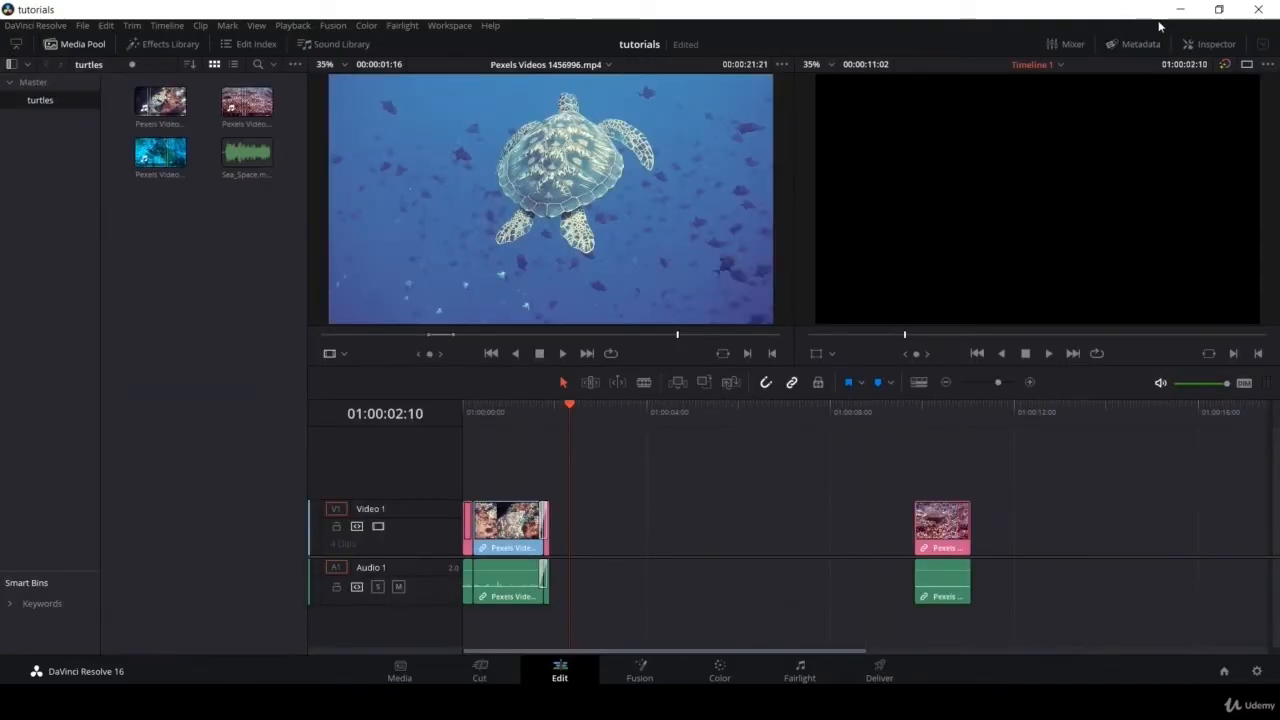
pyautogui.click(1203, 44)
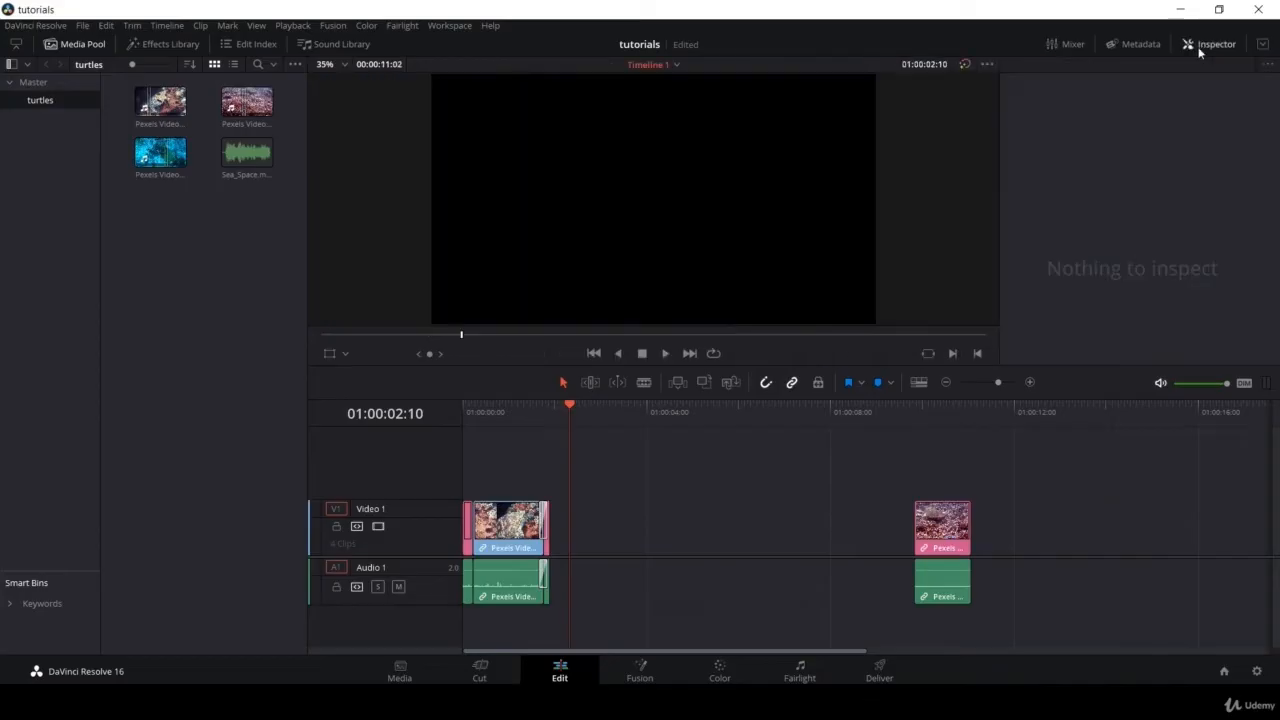
pyautogui.click(1200, 48)
pyautogui.click(1200, 48)
pyautogui.click(1200, 48)
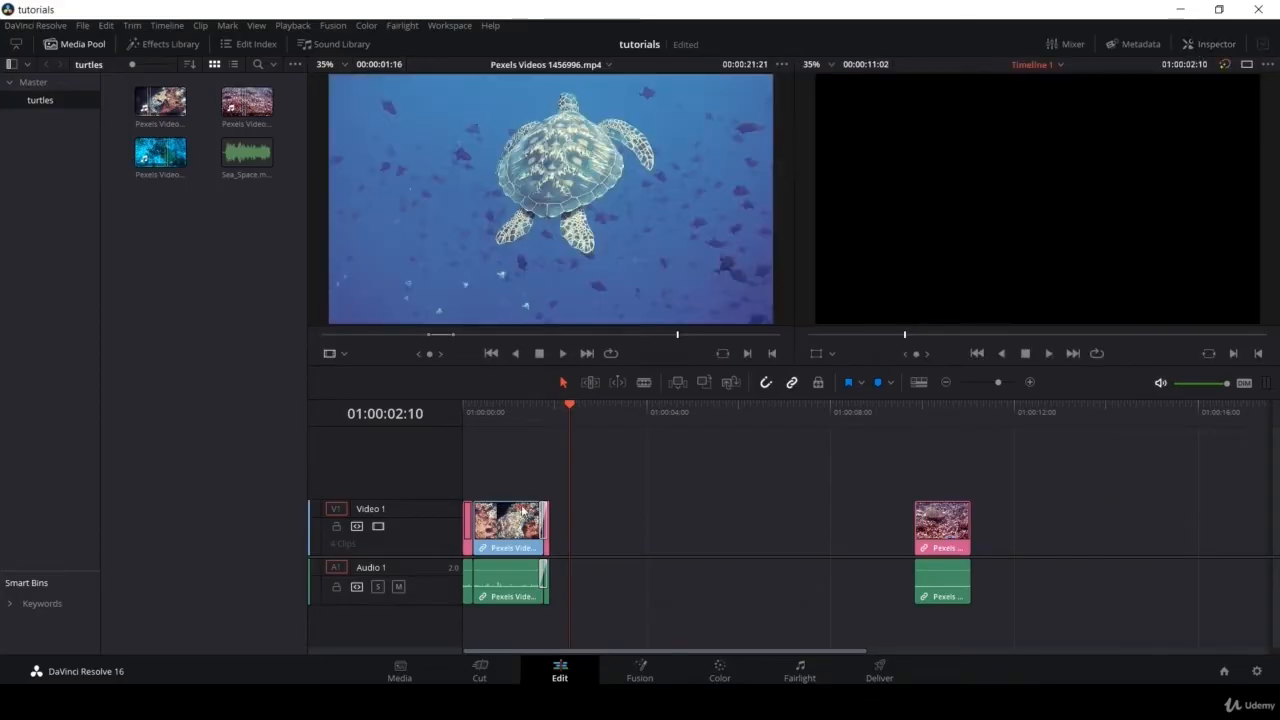
pyautogui.click(478, 671)
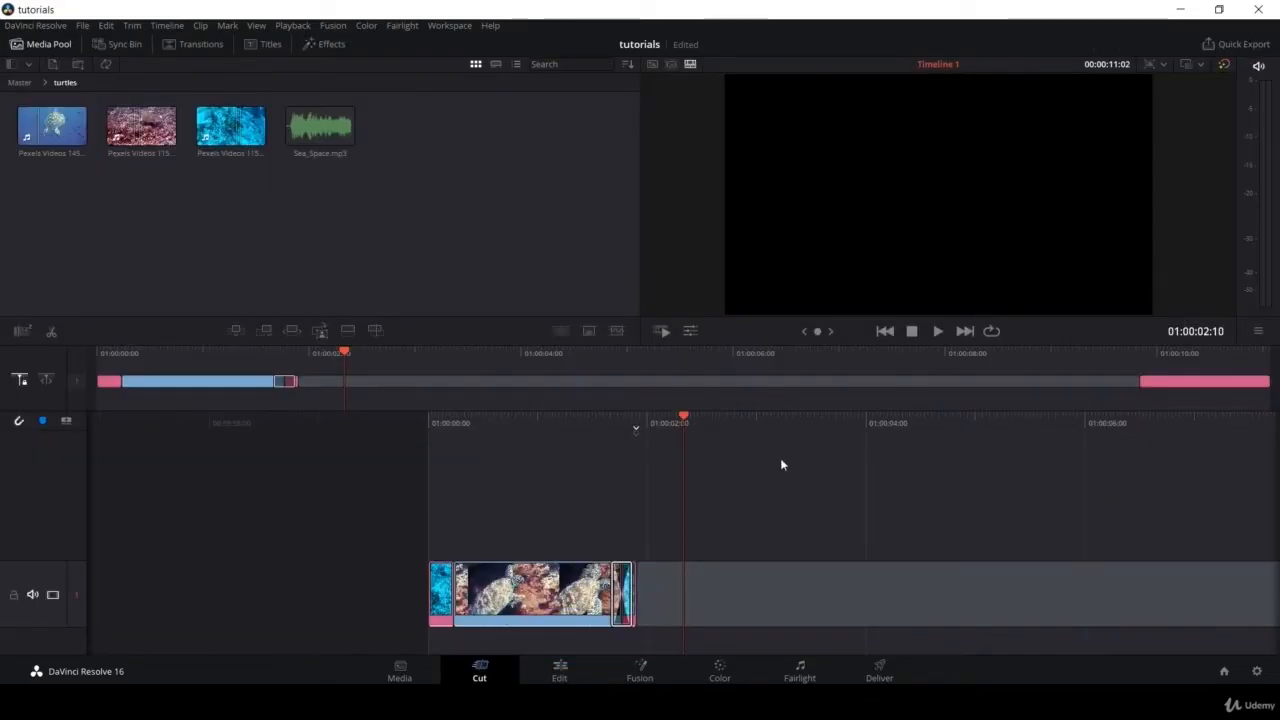
# - Show the transform controls for the inserted turtle clip in the timeline viewer and adjust its zoom
pyautogui.click(689, 331)
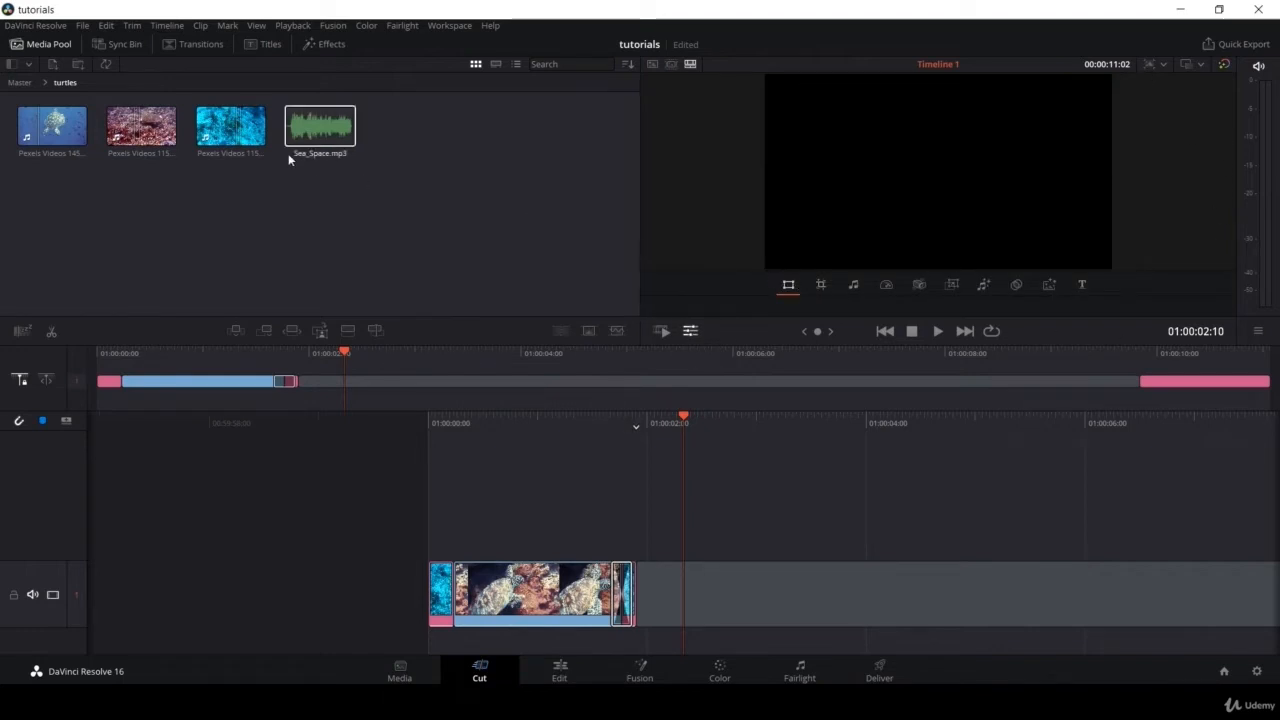
pyautogui.click(230, 127)
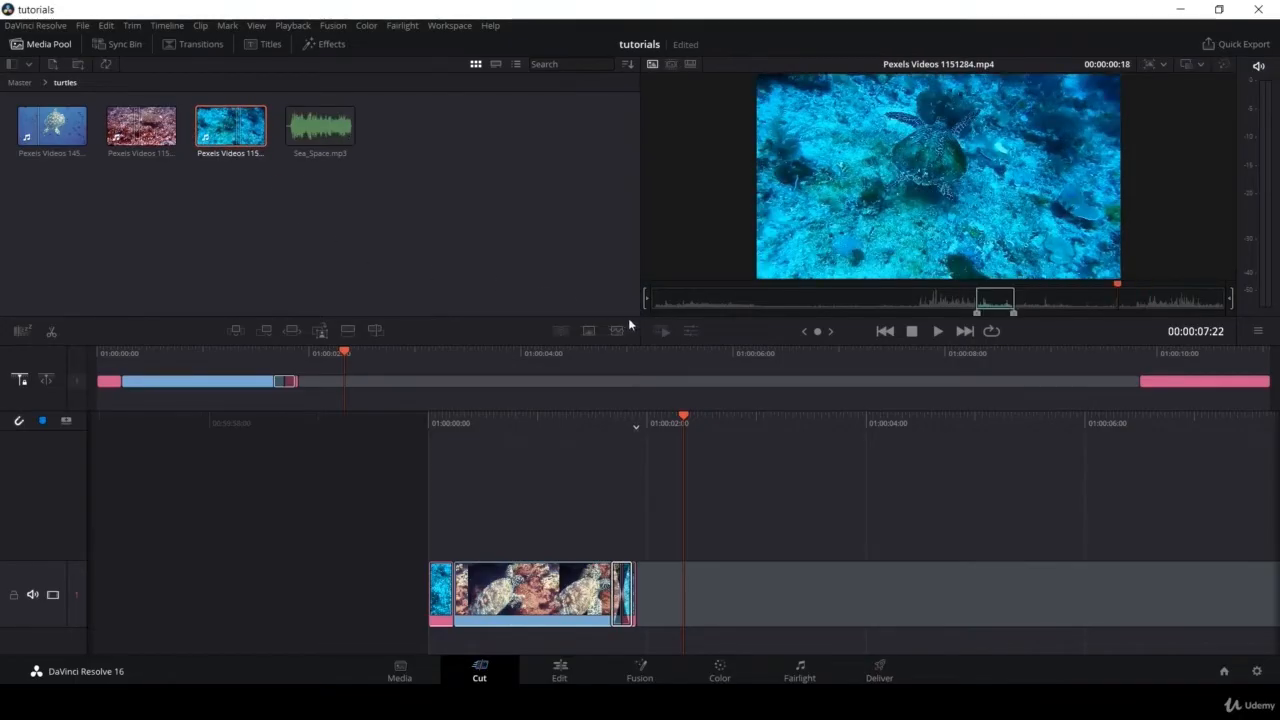
pyautogui.click(510, 598)
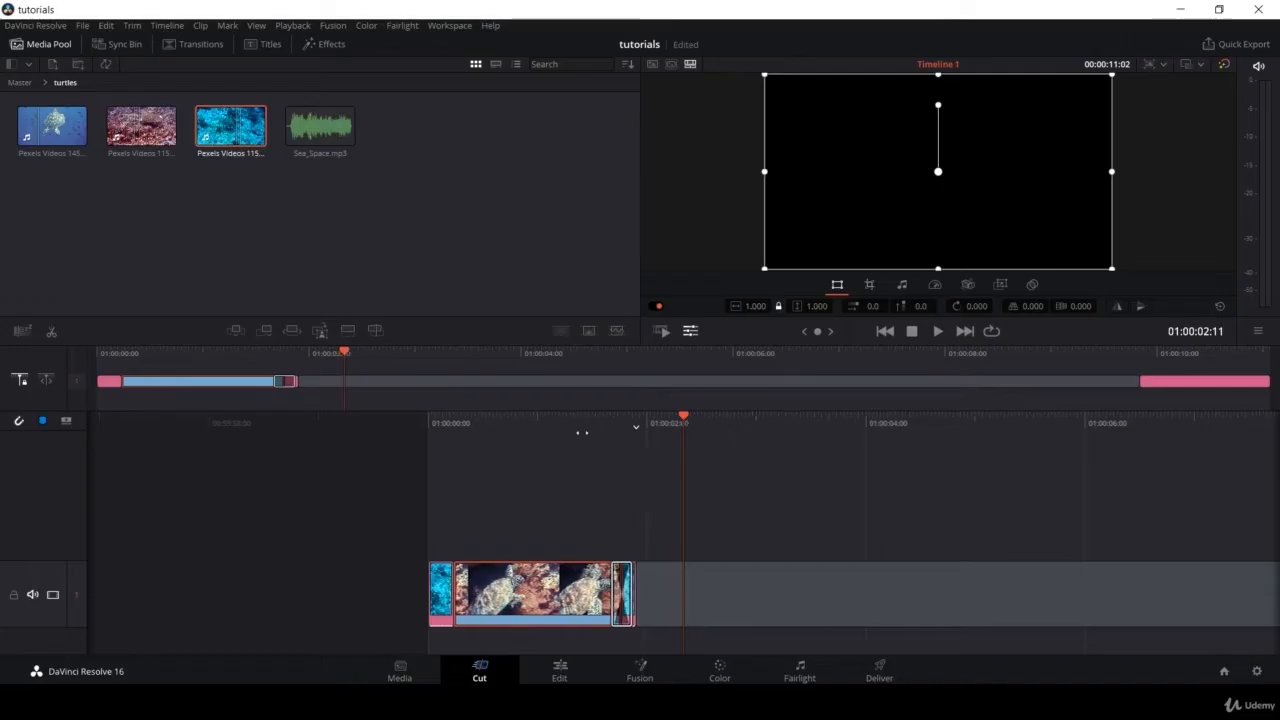
pyautogui.moveTo(586, 429); pyautogui.dragTo(676, 427)
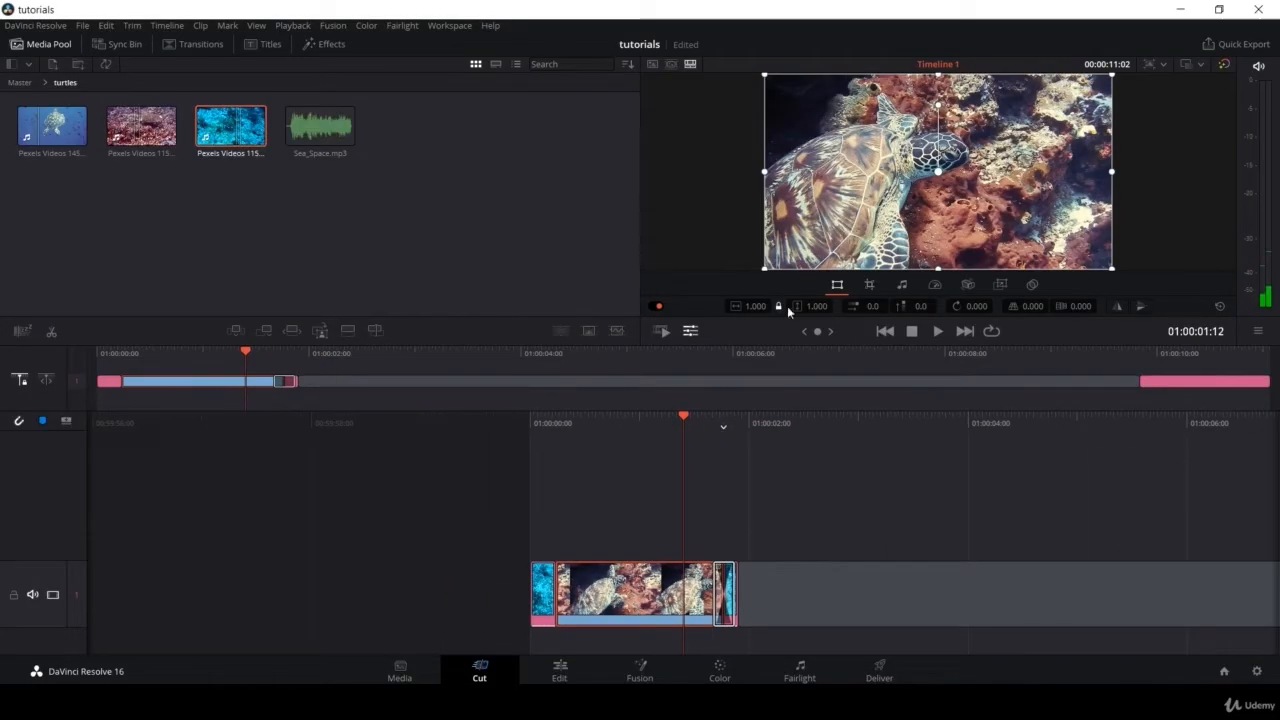
pyautogui.moveTo(816, 306); pyautogui.dragTo(829, 409)
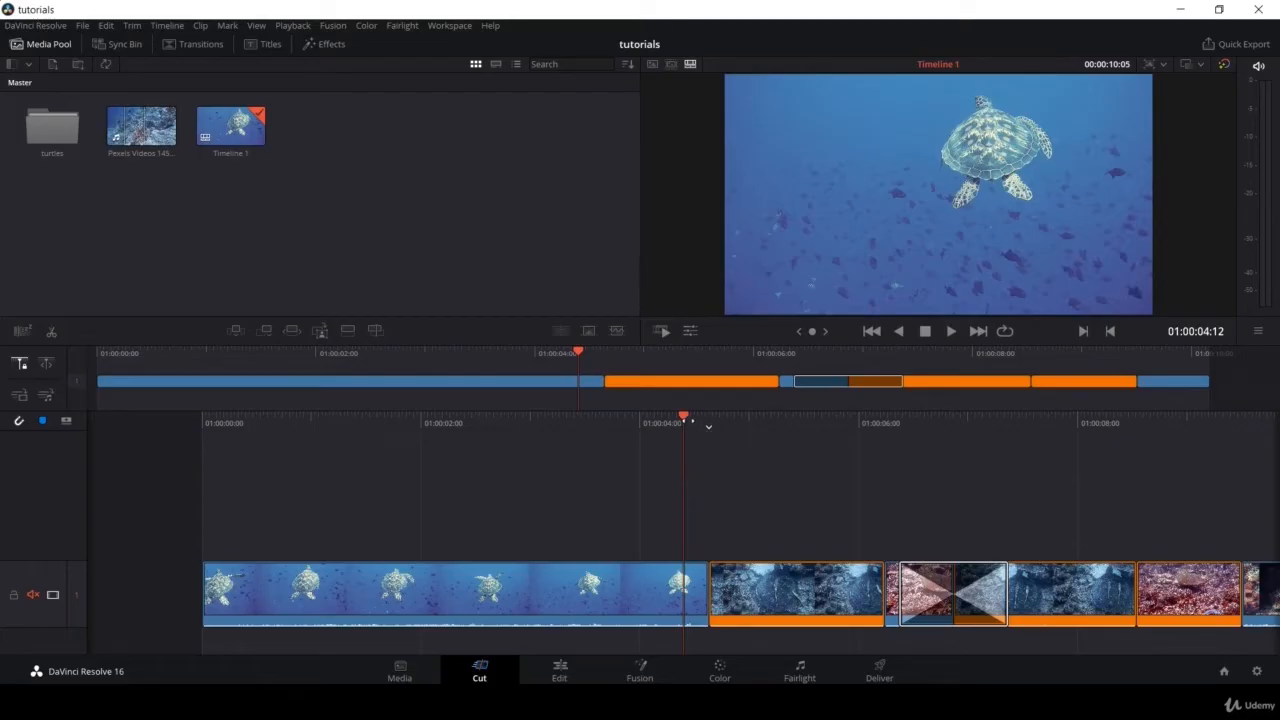
# - Place the playhead at 01:00:02:23 on the opening turtle clip and open that clip on the Fusion page
pyautogui.moveTo(690, 421); pyautogui.dragTo(877, 423)
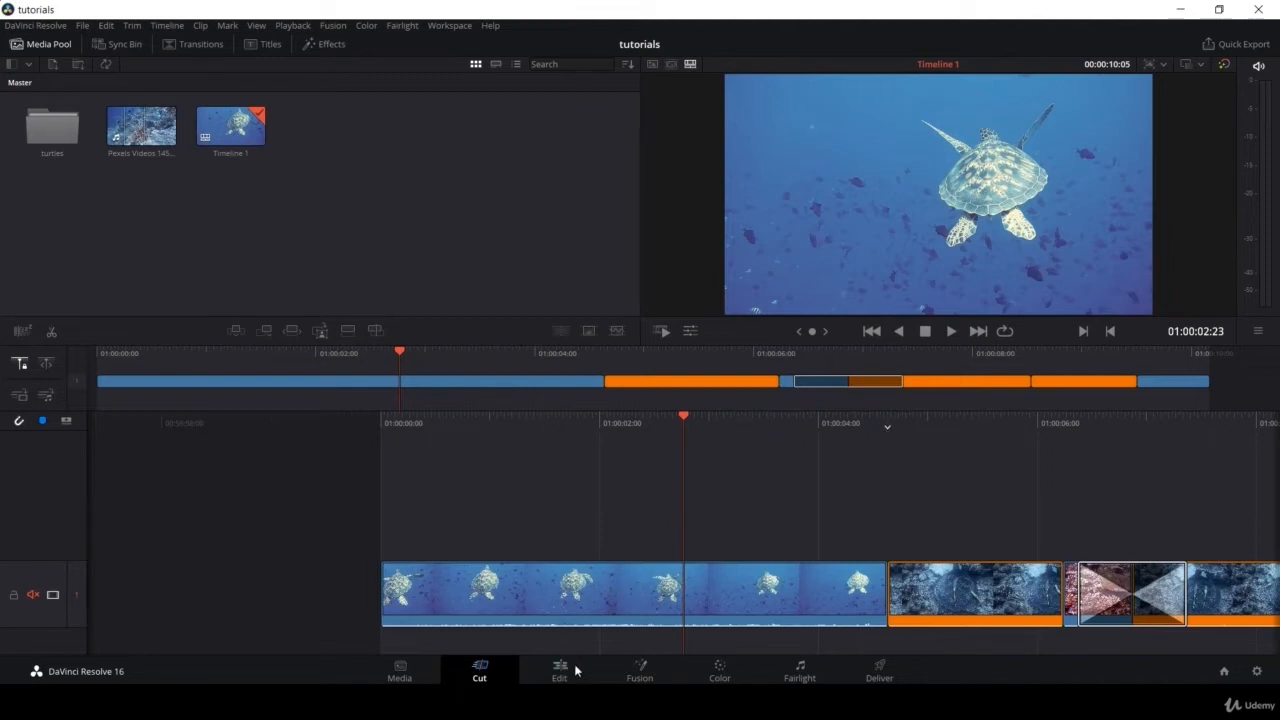
pyautogui.click(639, 675)
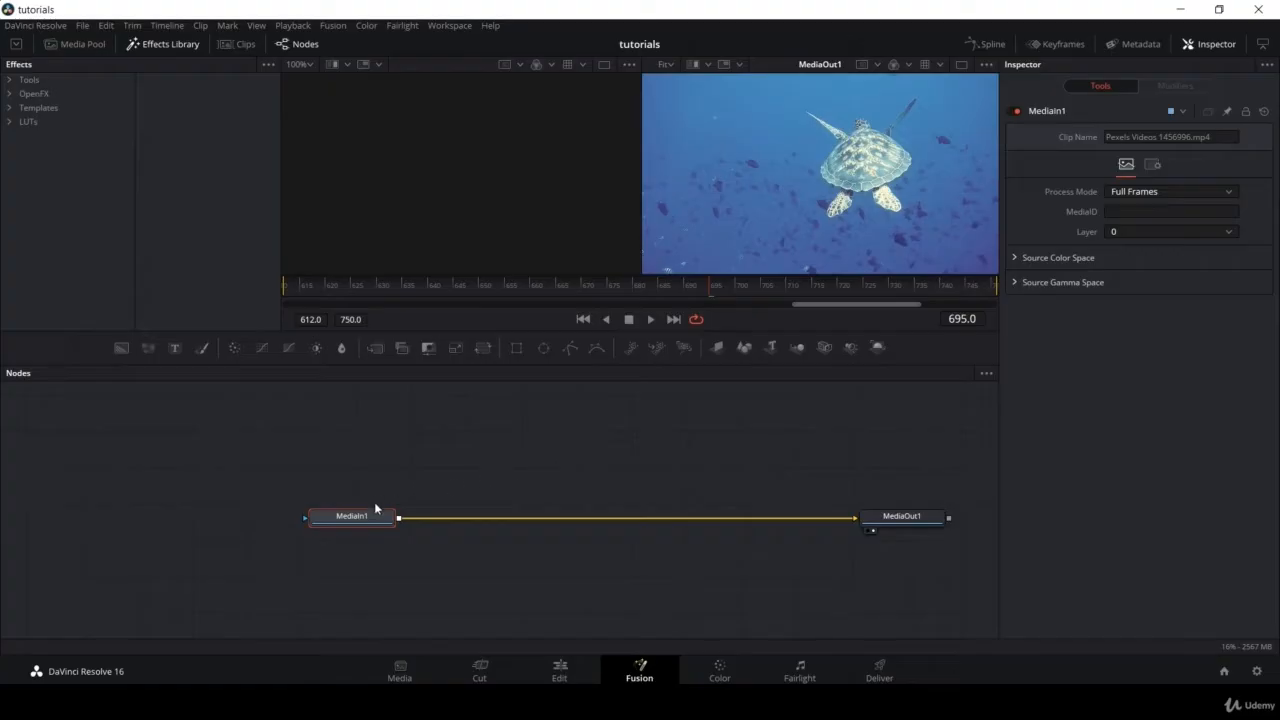
# - Move the MediaIn1 and MediaOut1 nodes closer together and display MediaIn1 in the empty viewer
pyautogui.moveTo(376, 509); pyautogui.dragTo(462, 518)
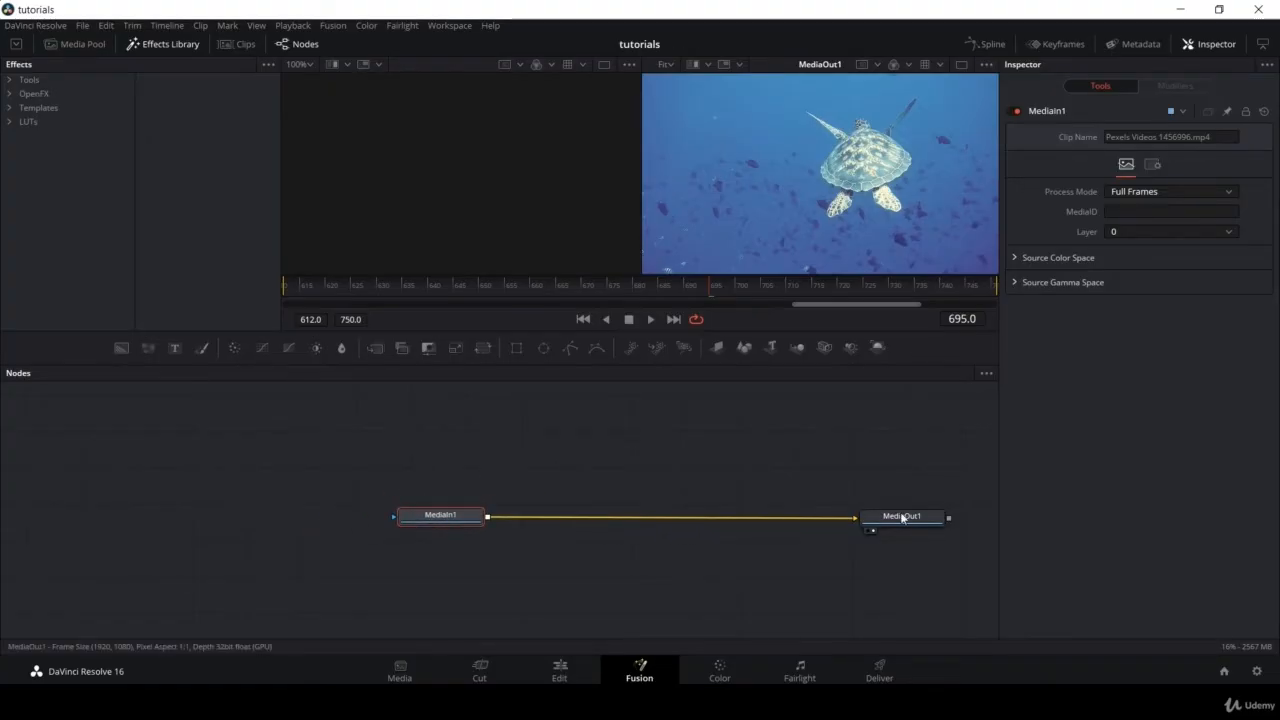
pyautogui.moveTo(902, 517); pyautogui.dragTo(747, 519)
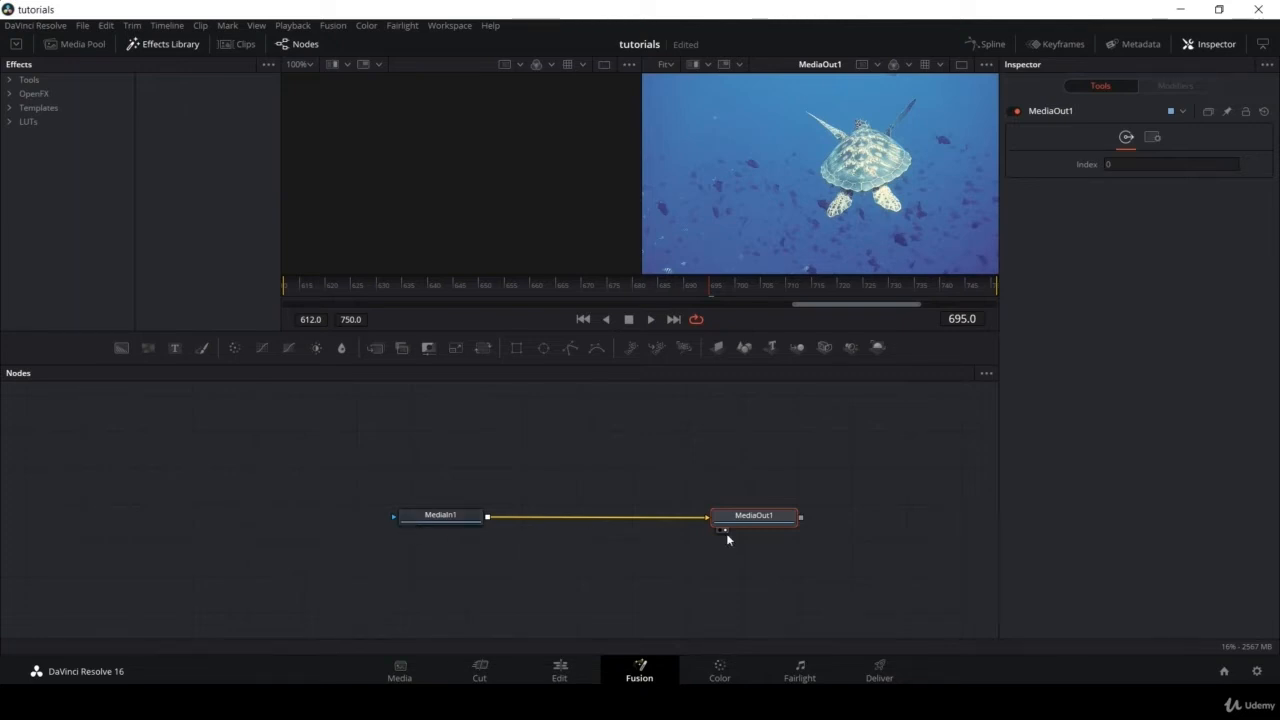
pyautogui.click(406, 529)
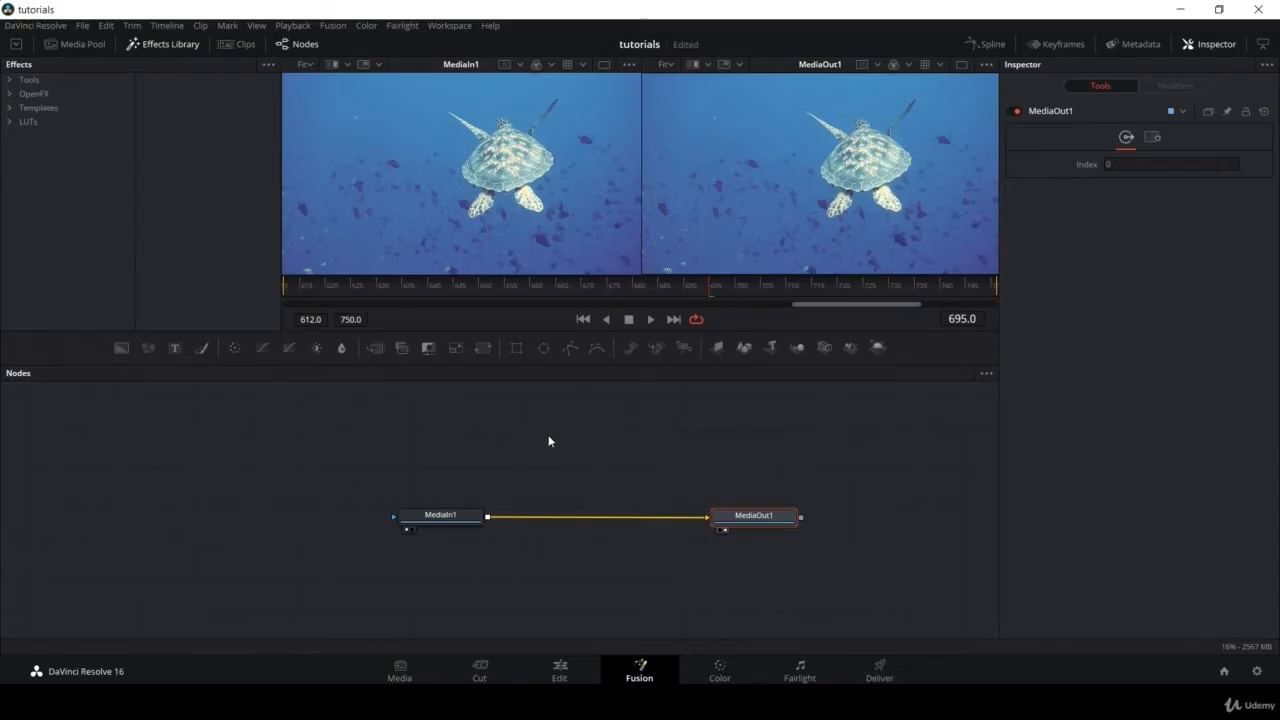
# - Try a Blur node with a blur size of 41 between MediaIn1 and MediaOut1, and delete it again
pyautogui.click(393, 398)
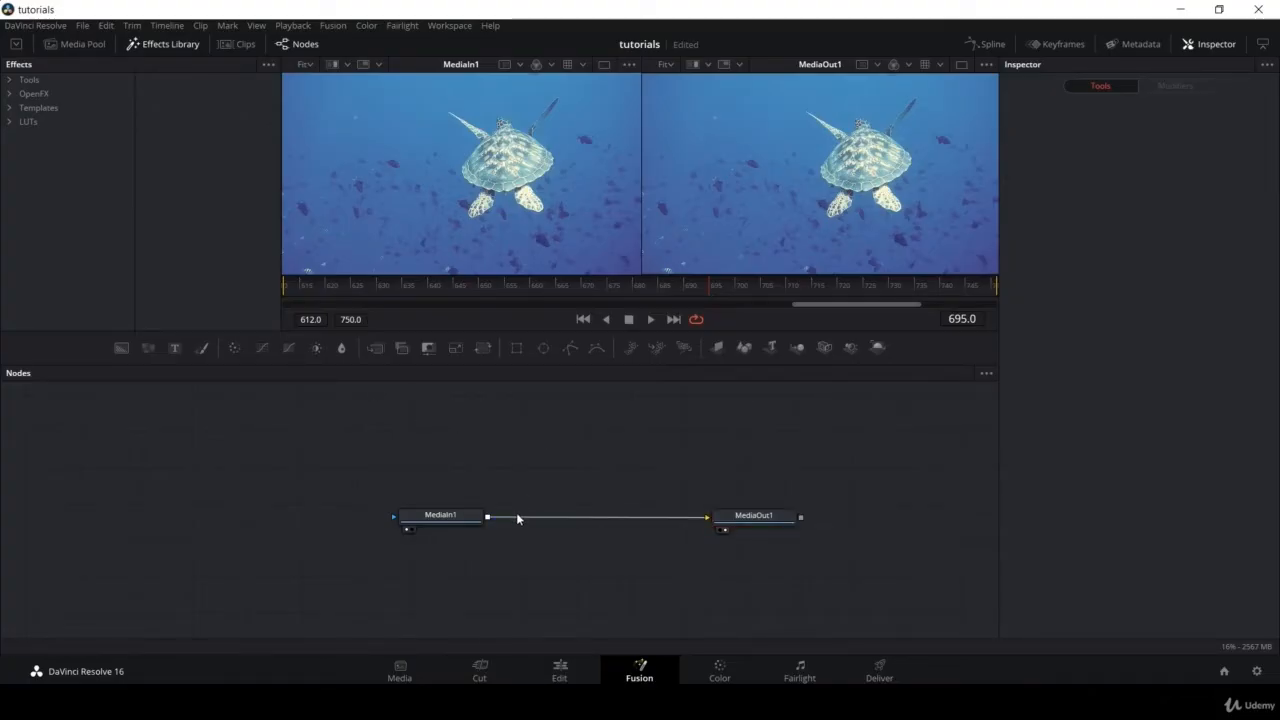
pyautogui.click(461, 518)
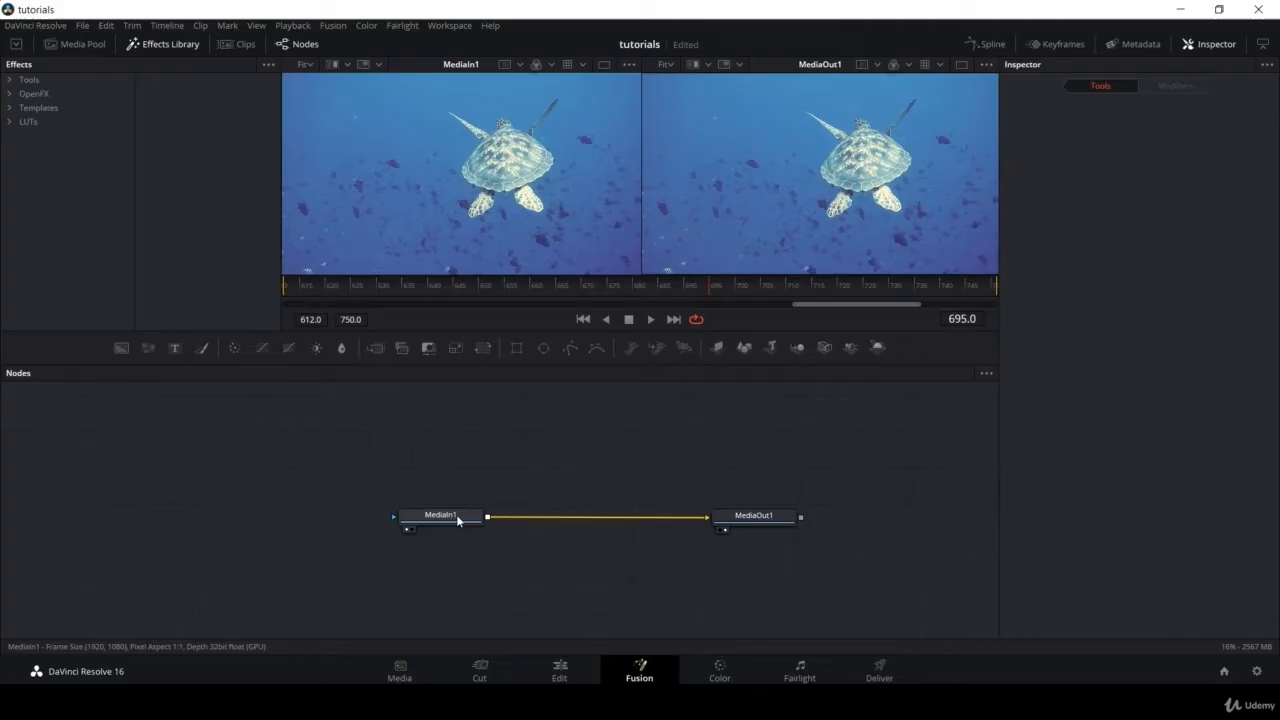
pyautogui.click(340, 349)
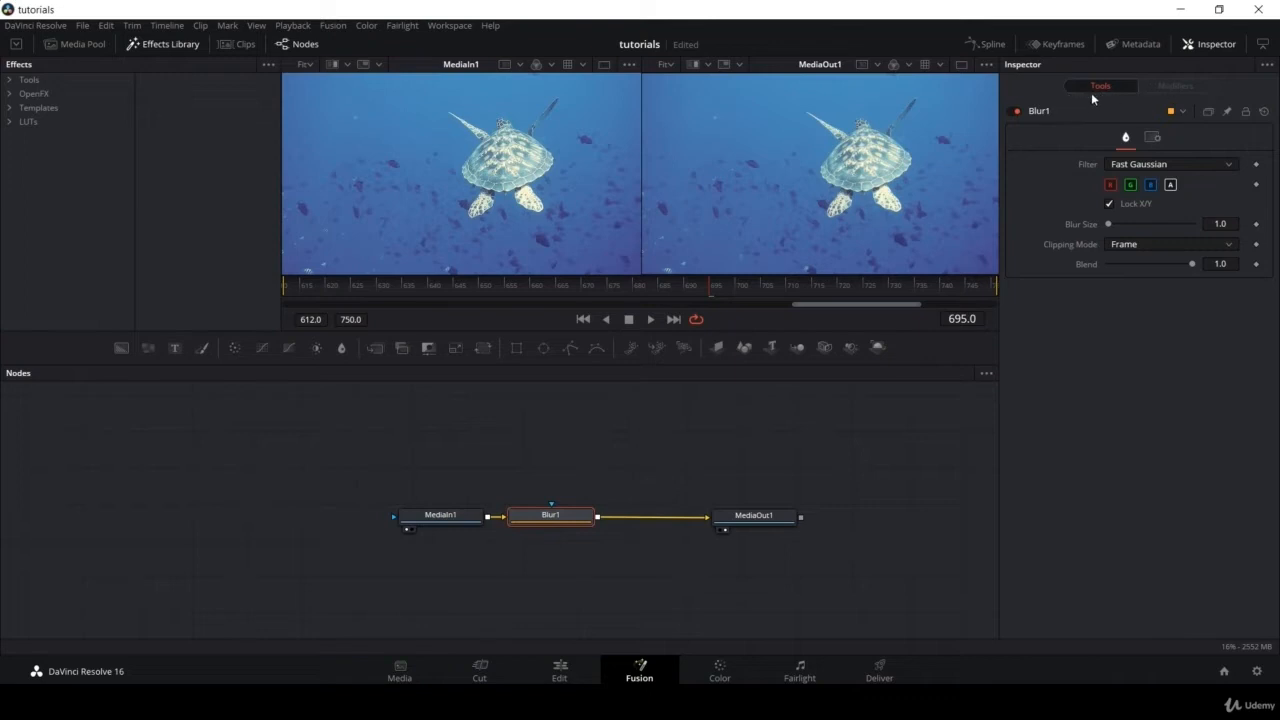
pyautogui.moveTo(1118, 221); pyautogui.dragTo(1142, 222)
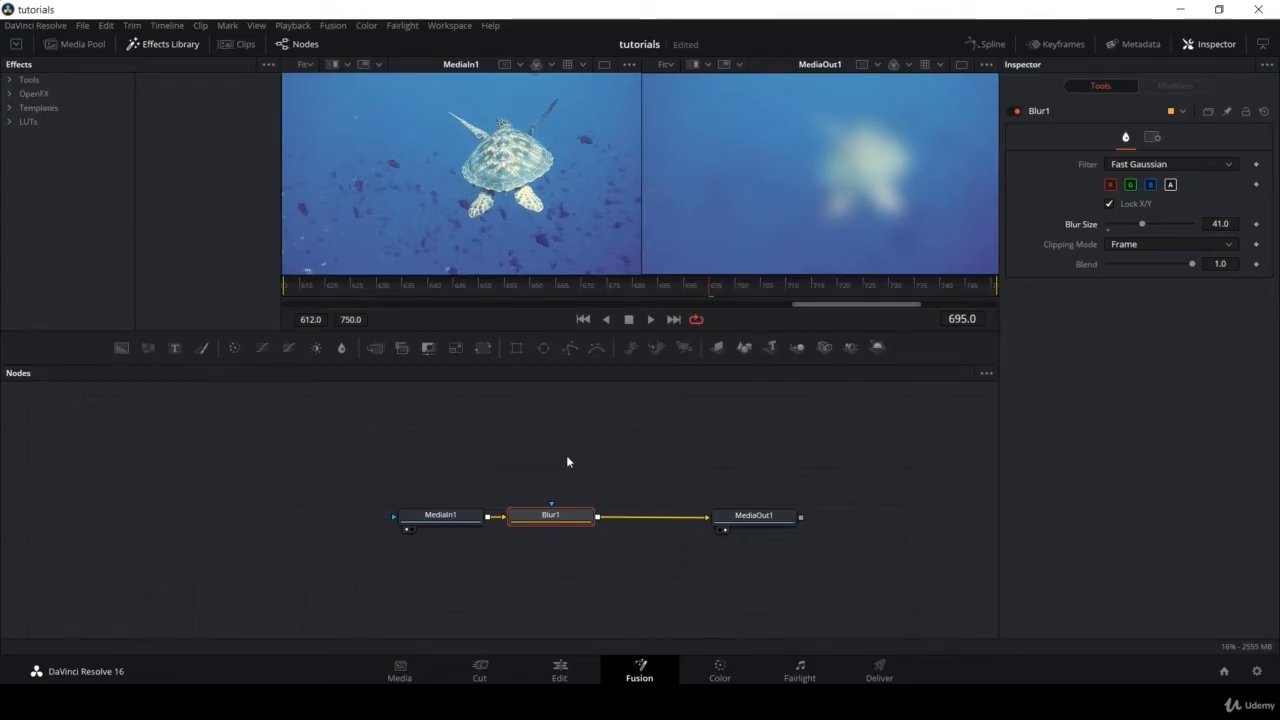
pyautogui.moveTo(563, 459); pyautogui.dragTo(563, 552)
pyautogui.press('Delete')
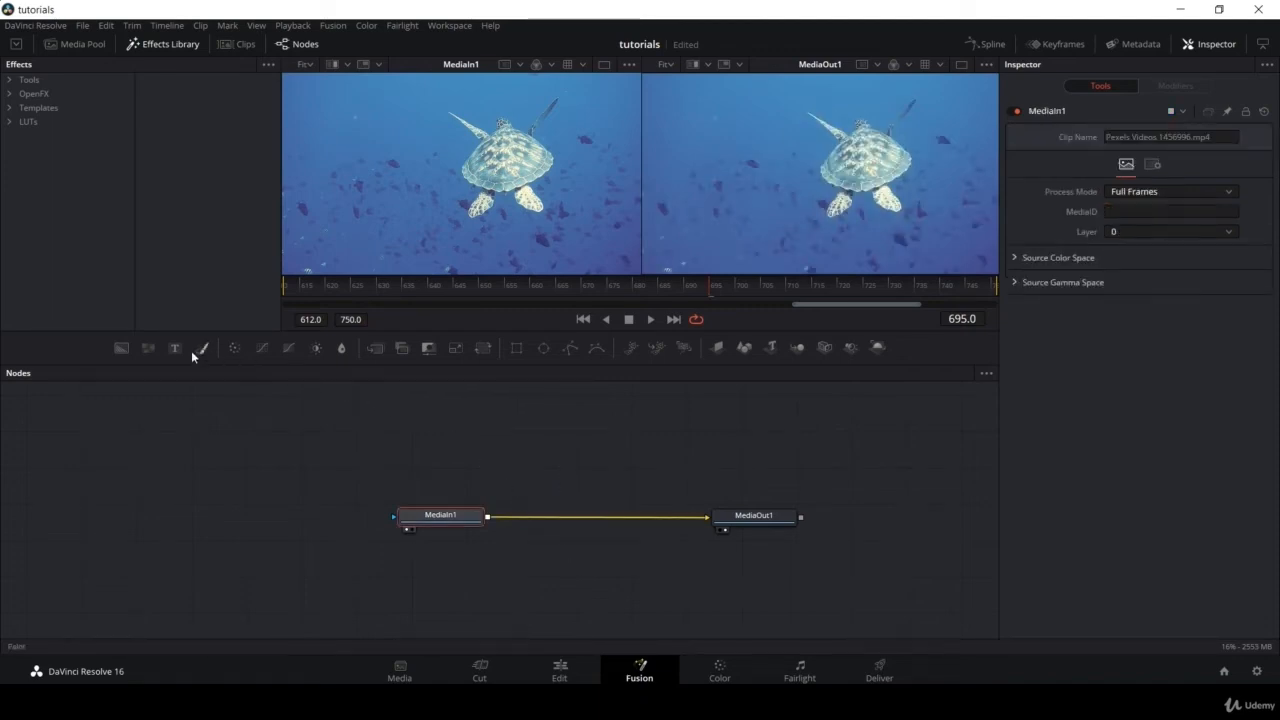
# - Add a Background node merged with MediaIn1, move it above the merge, and swap the merge inputs so it covers the footage
pyautogui.click(126, 353)
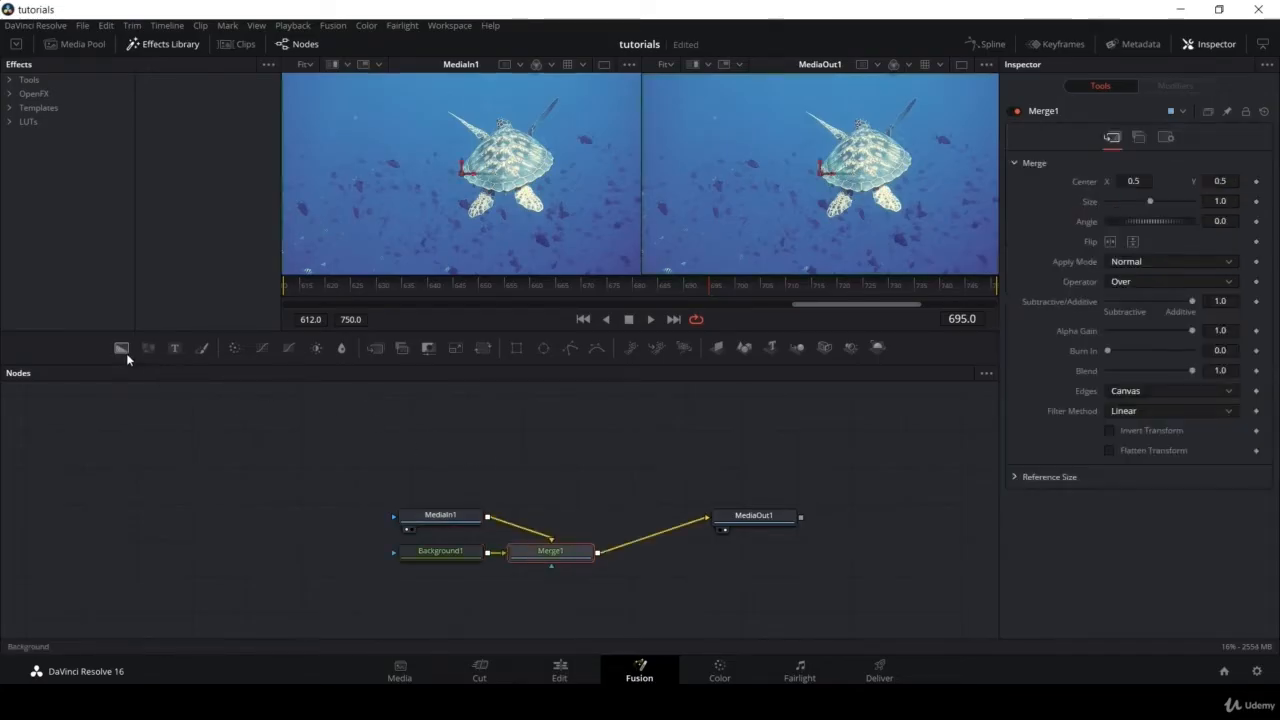
pyautogui.moveTo(433, 550); pyautogui.dragTo(653, 482)
pyautogui.click(558, 556)
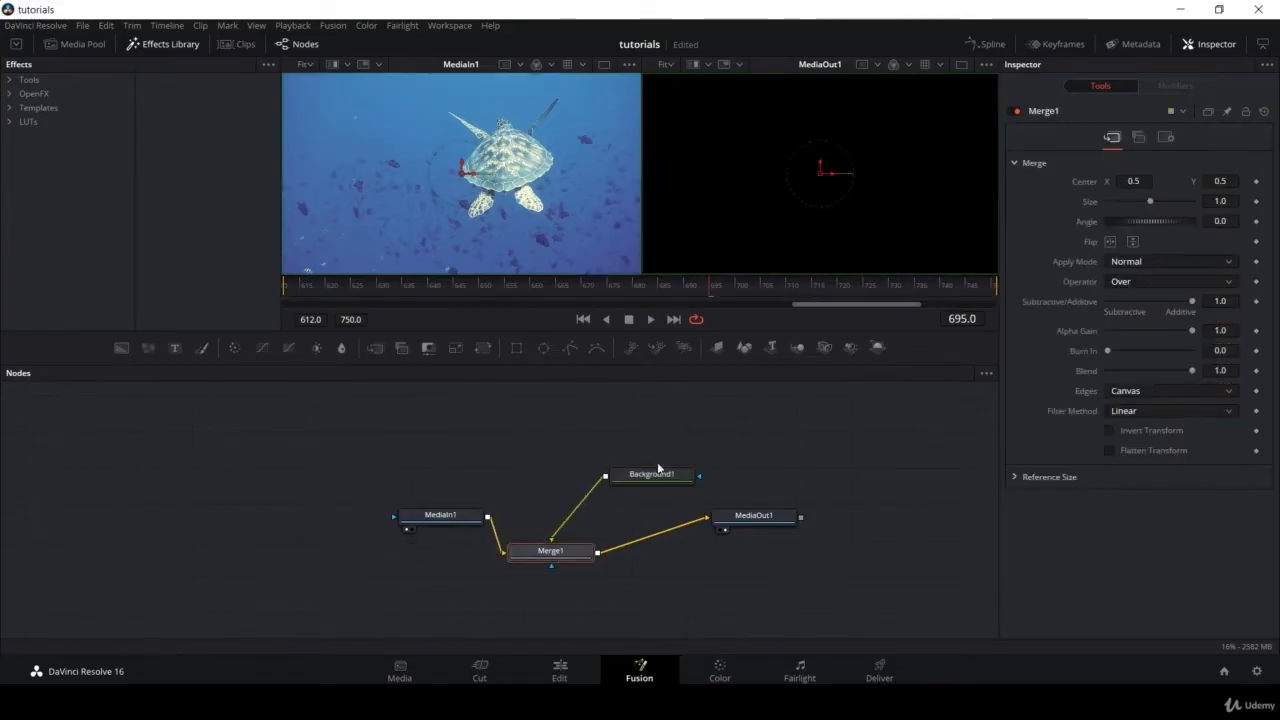
# - Set the Background node's solid color to teal with hue 0.456, saturation 0.849 and value 0.551
pyautogui.moveTo(657, 467); pyautogui.dragTo(624, 467)
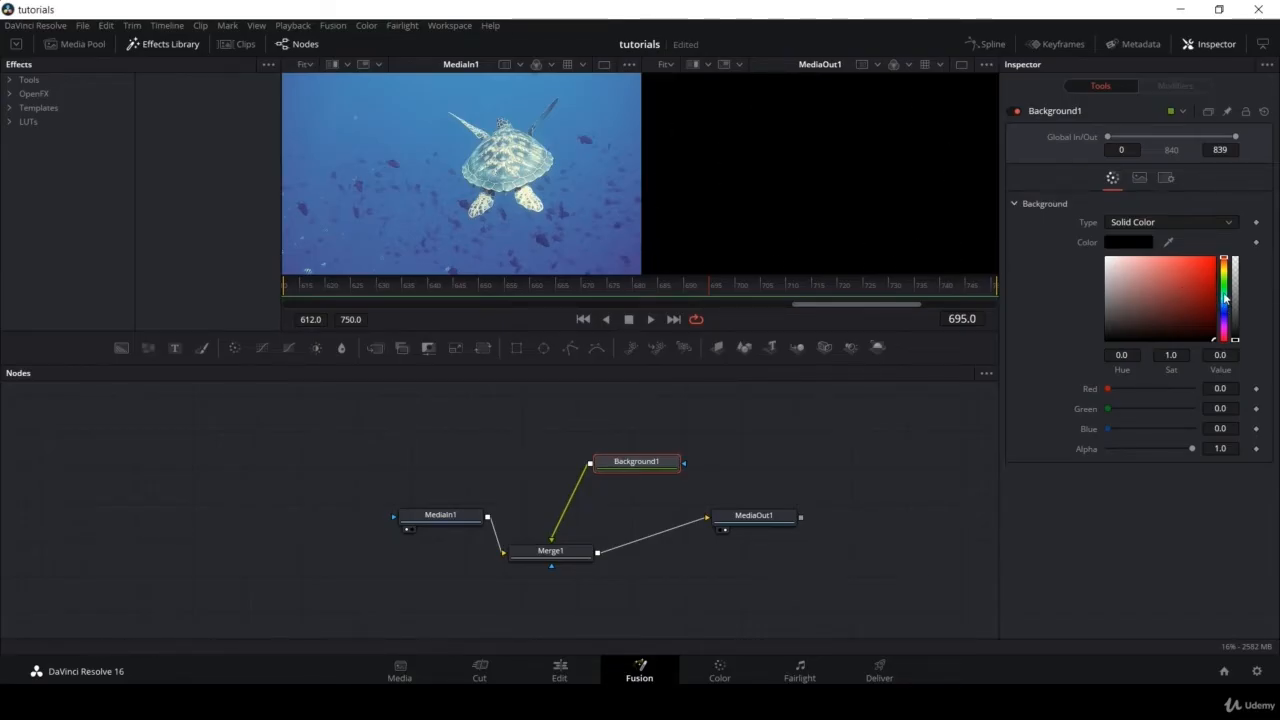
pyautogui.moveTo(1224, 297); pyautogui.dragTo(1224, 295)
pyautogui.moveTo(1197, 302); pyautogui.dragTo(1199, 297)
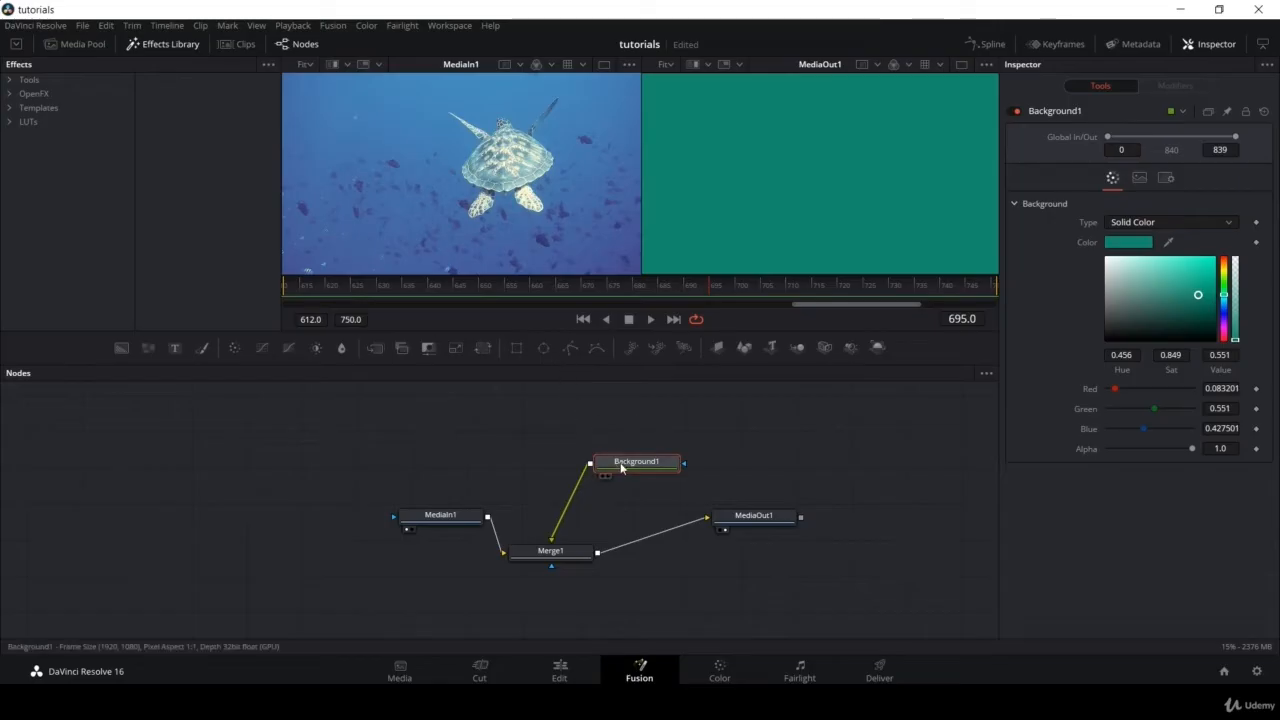
# - Mask the Background node with a Polygon and draw a closed four-cornered shape beside the turtle, with Merge1 shown in the first viewer
pyautogui.click(571, 352)
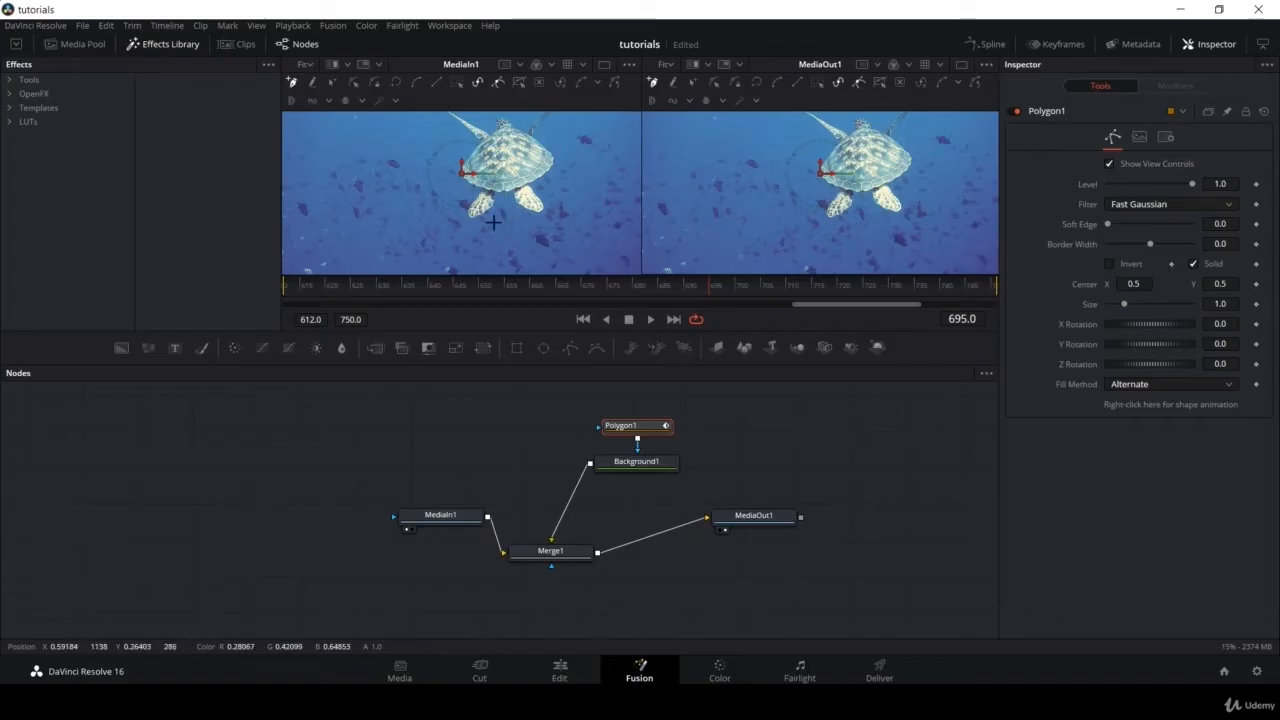
pyautogui.click(517, 566)
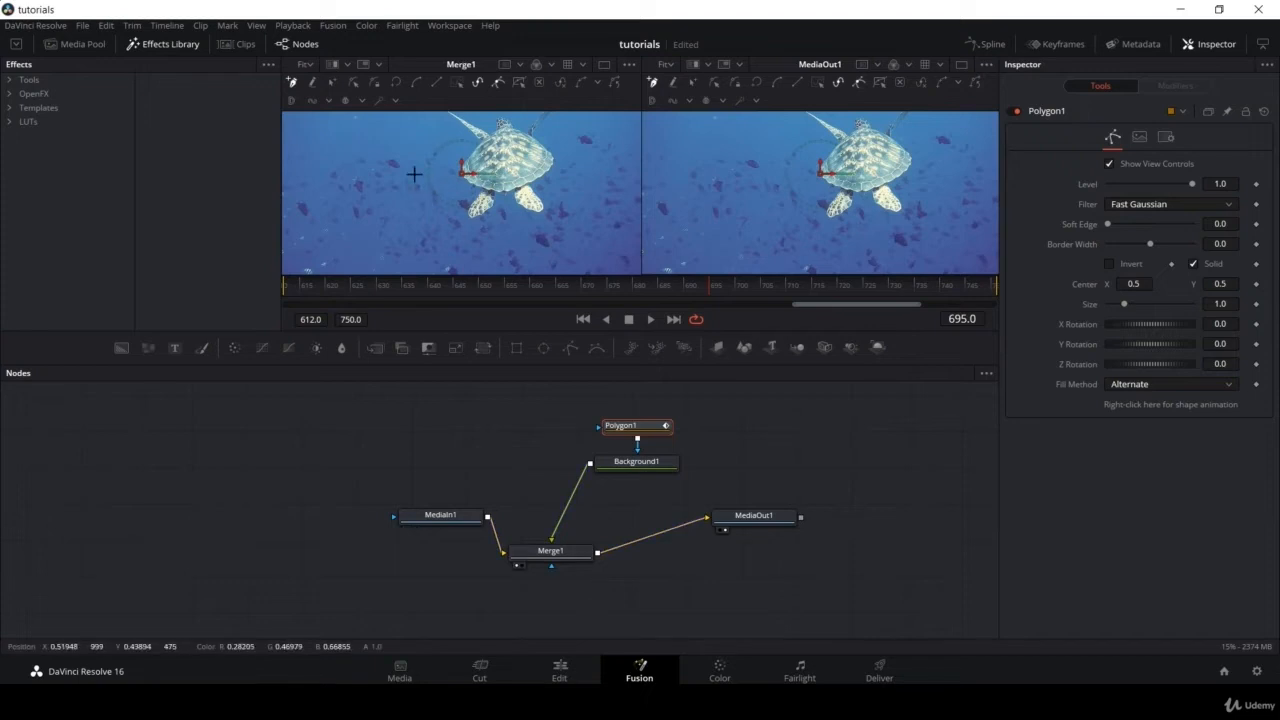
pyautogui.click(343, 157)
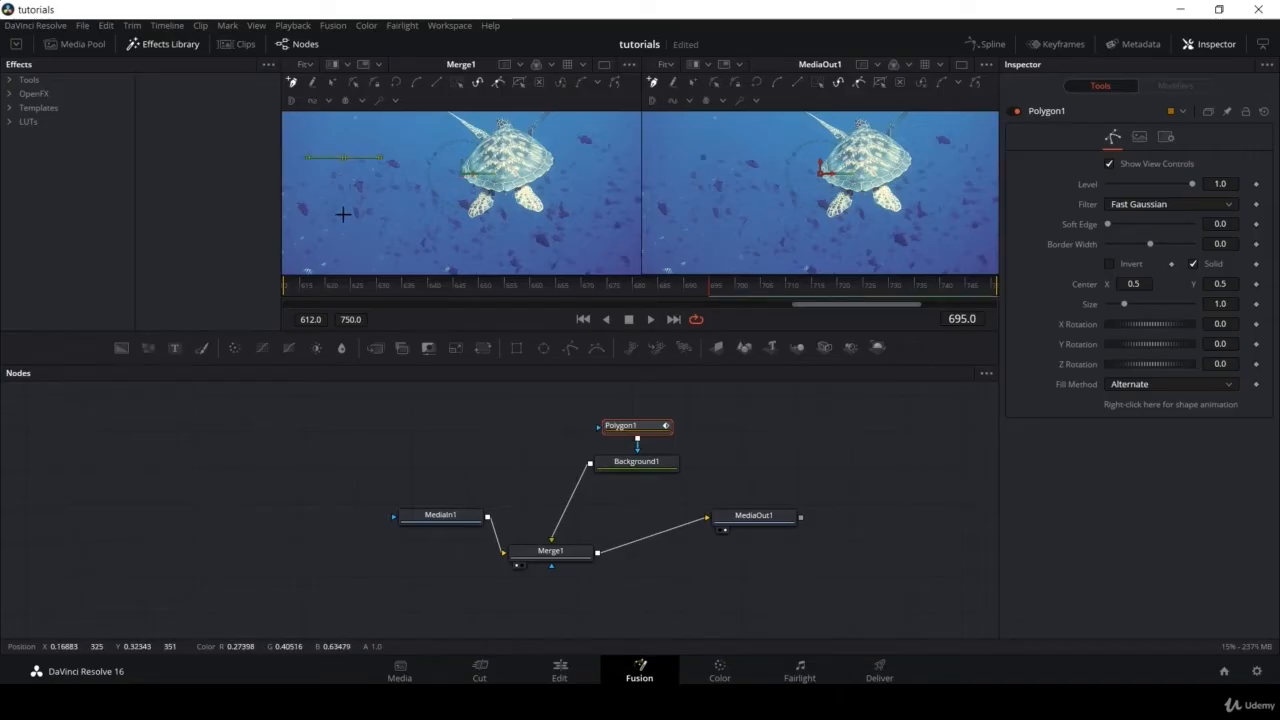
pyautogui.click(343, 214)
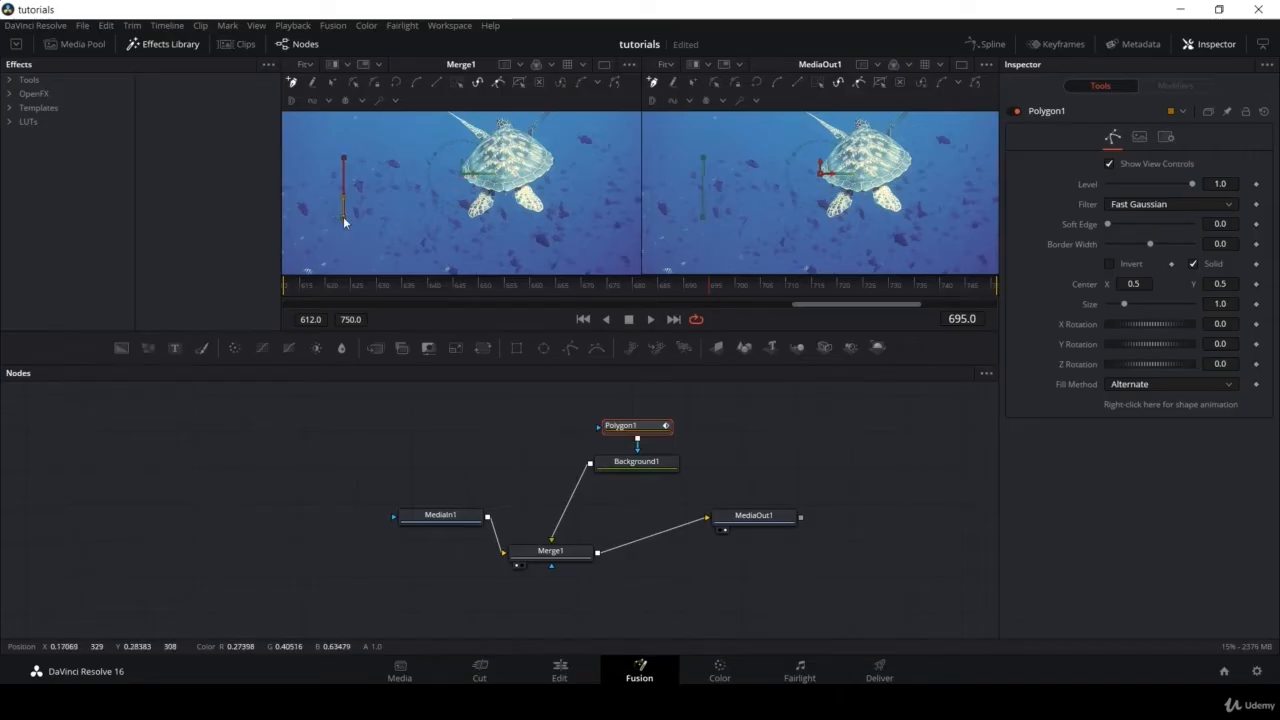
pyautogui.click(418, 216)
pyautogui.click(418, 156)
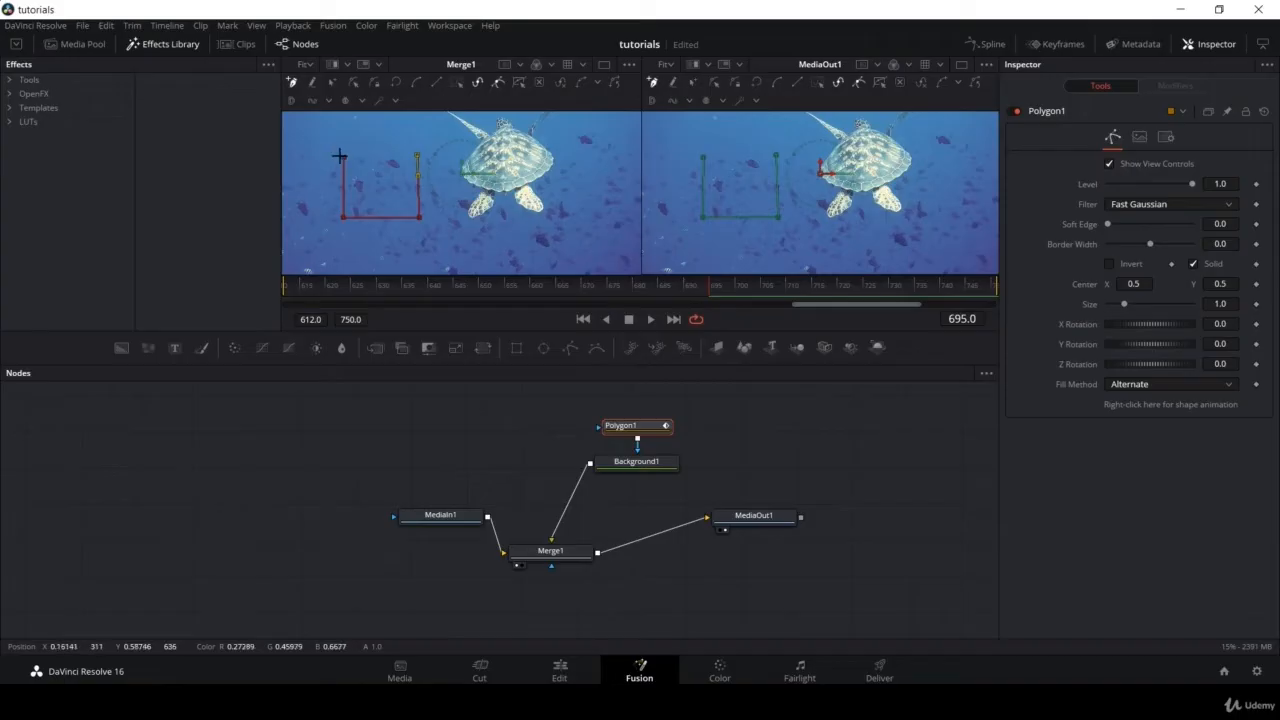
pyautogui.click(343, 157)
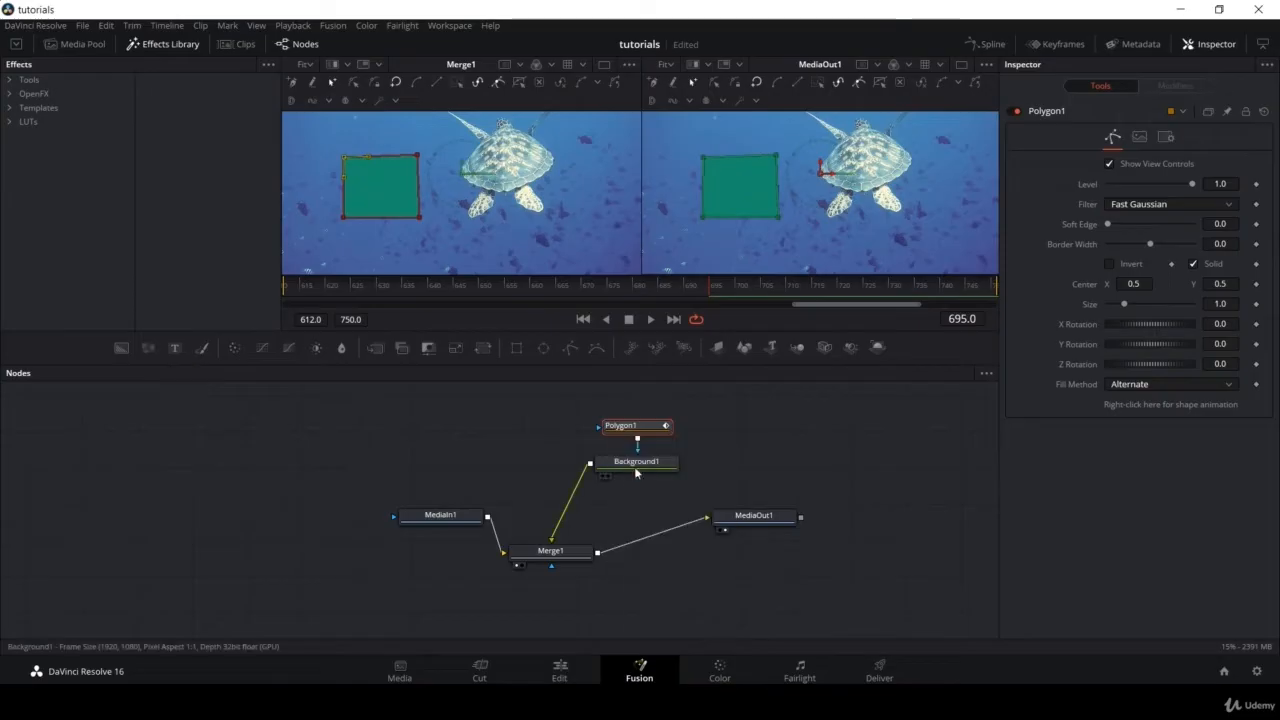
# - Merge a Text node with Background1 and move the Background1 and Polygon1 nodes above Merge2
pyautogui.click(608, 460)
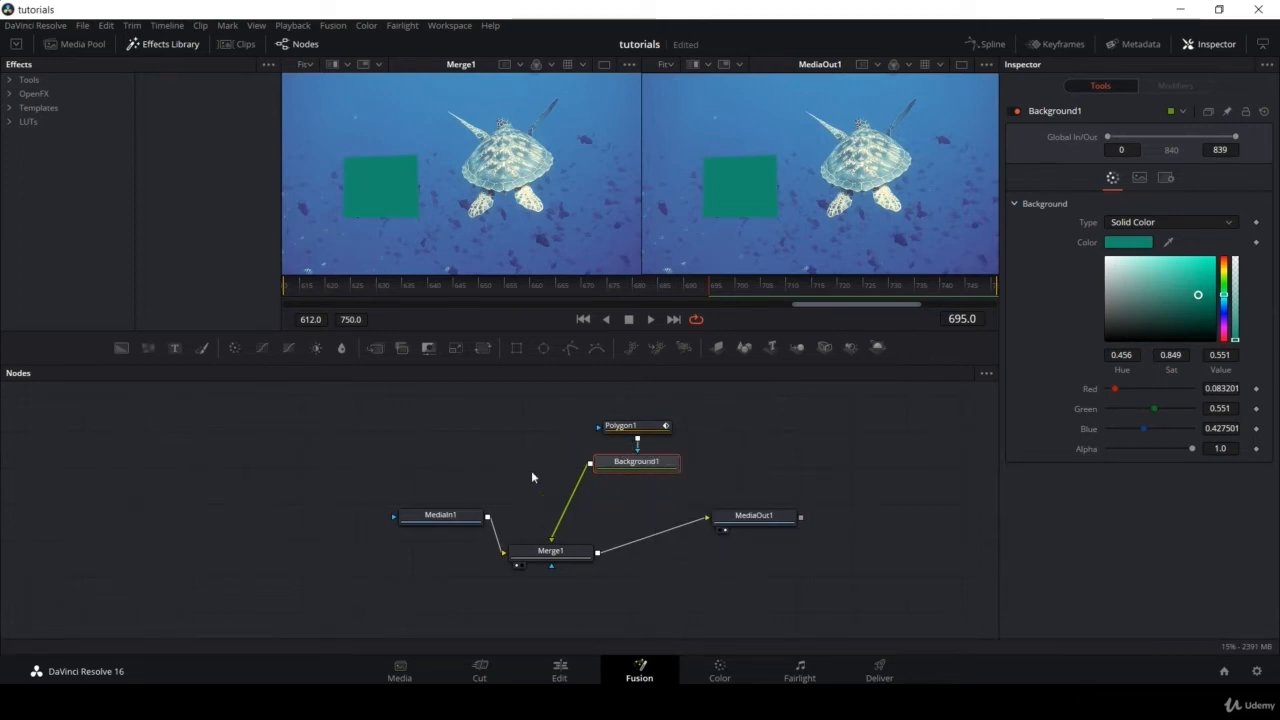
pyautogui.click(176, 347)
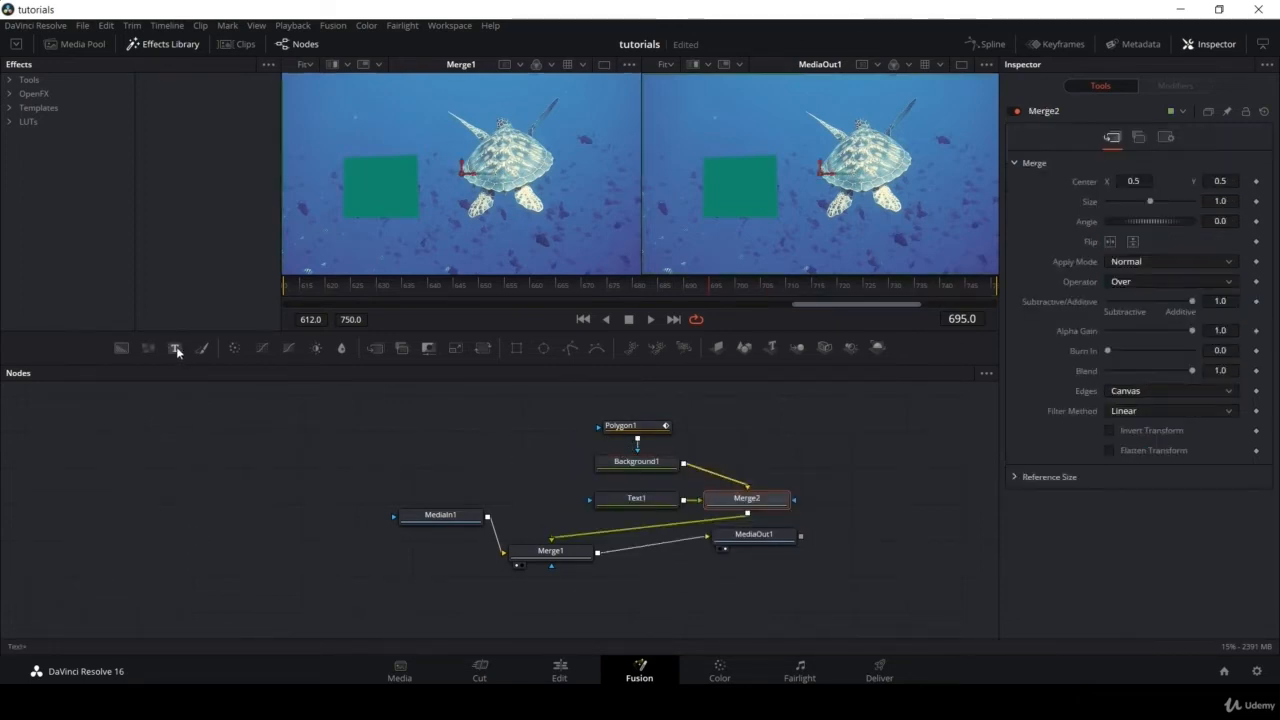
pyautogui.moveTo(662, 466); pyautogui.dragTo(827, 447)
pyautogui.moveTo(645, 428); pyautogui.dragTo(810, 404)
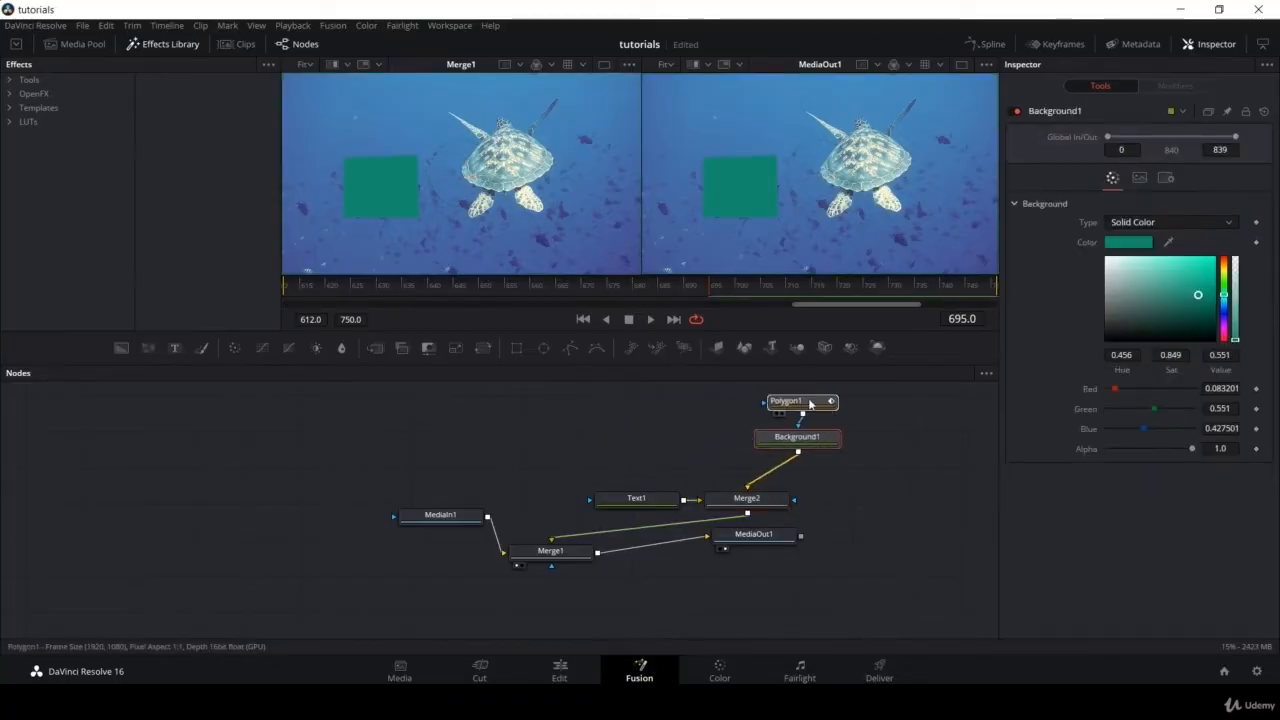
# - Raise the Text1 node, set its styled text to "hello" and position the text over the teal shape
pyautogui.click(810, 404)
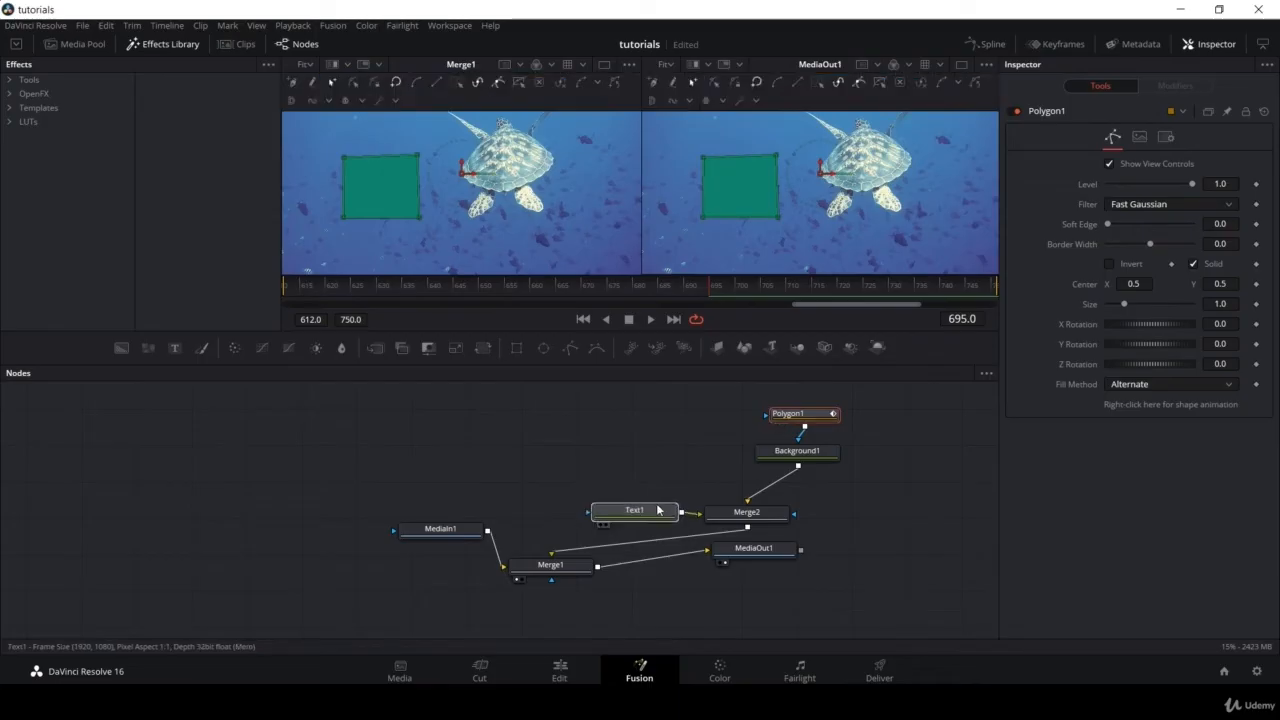
pyautogui.moveTo(656, 510); pyautogui.dragTo(655, 483)
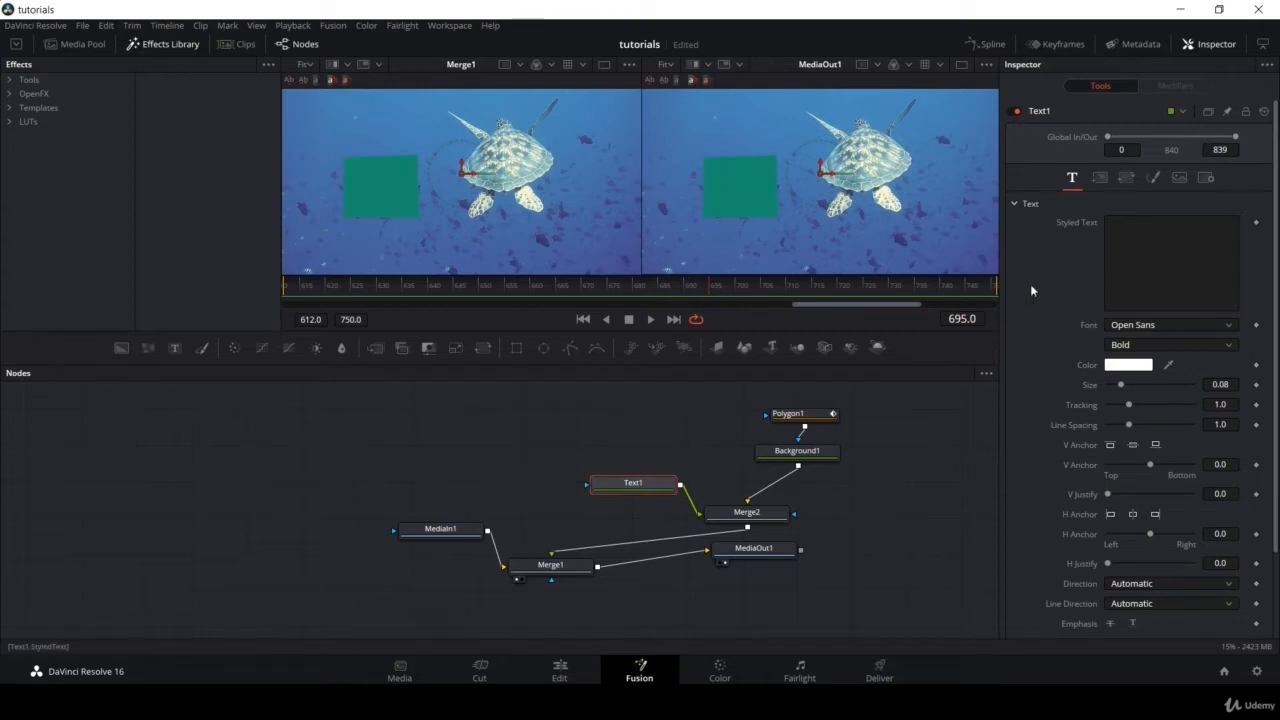
pyautogui.click(1131, 243)
pyautogui.write('he')
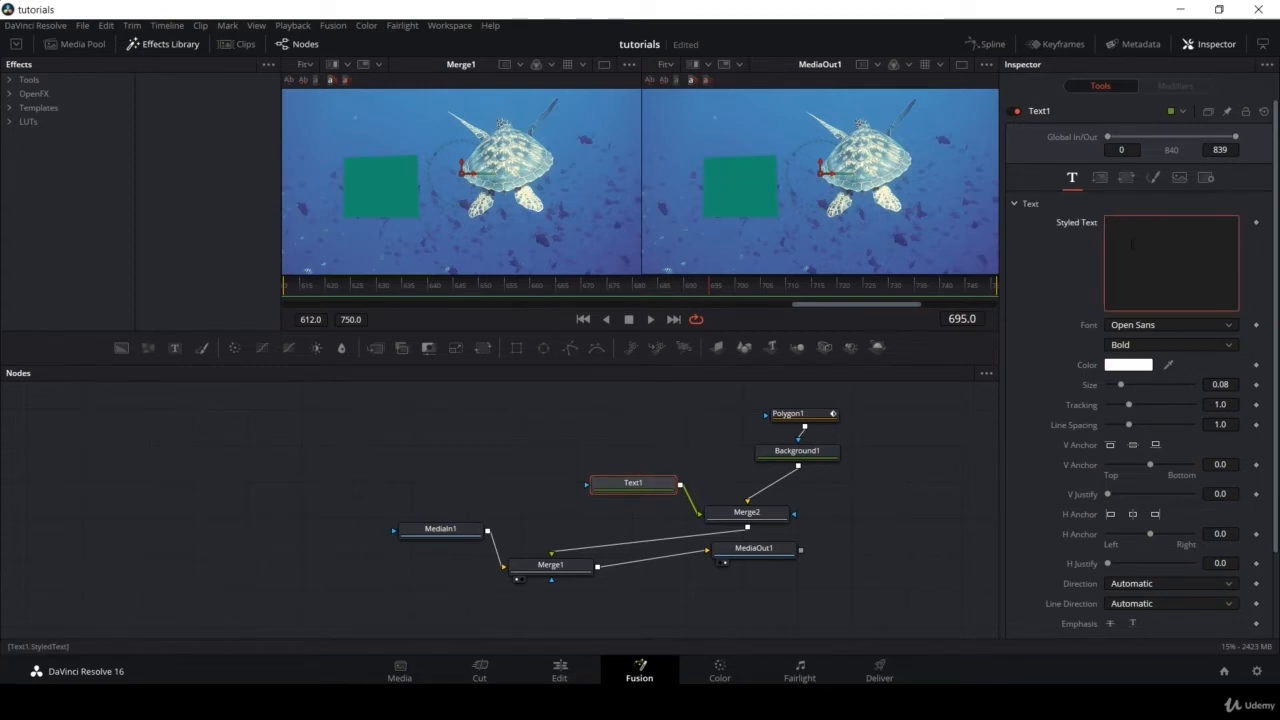
pyautogui.write('llo')
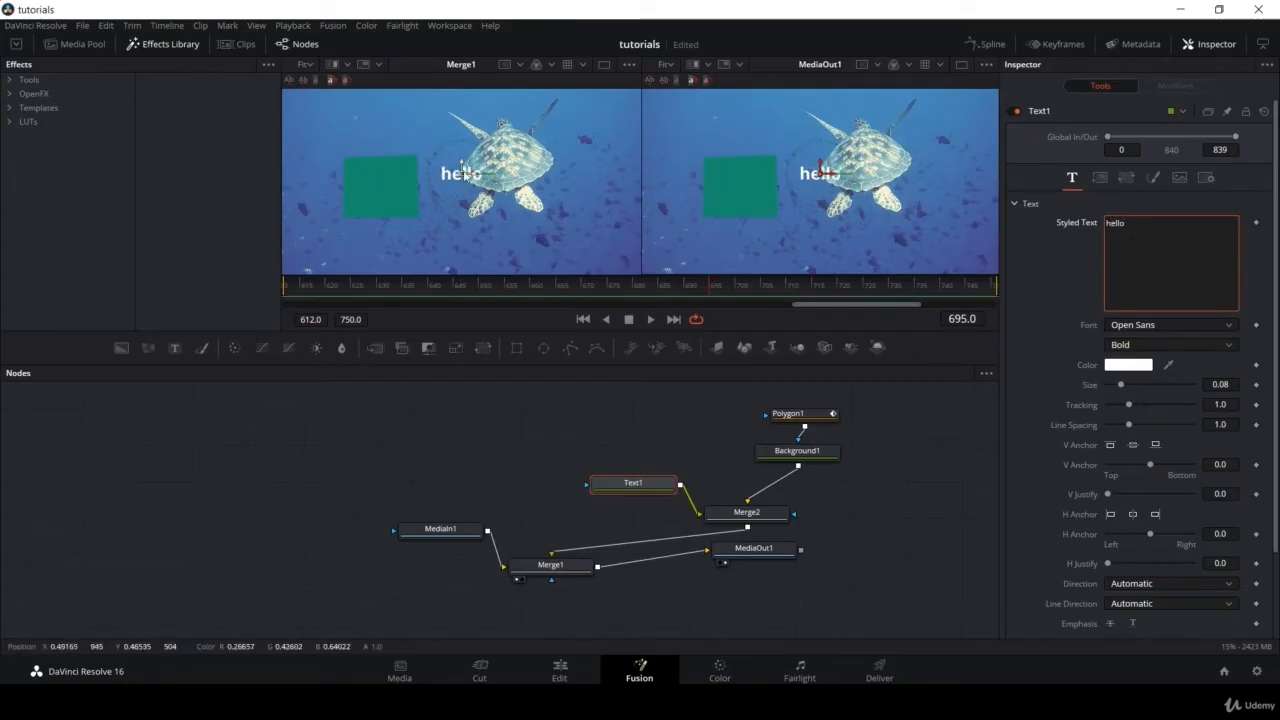
pyautogui.moveTo(462, 172); pyautogui.dragTo(378, 190)
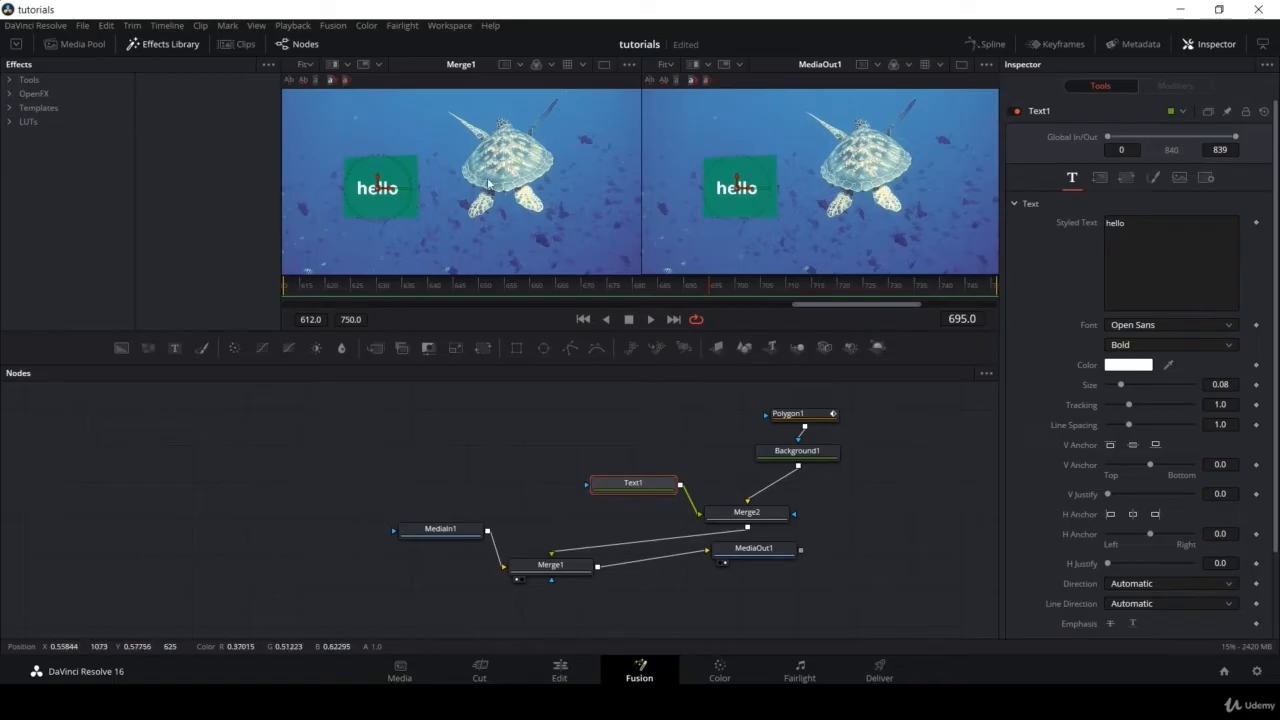
# - Return to frame 612 and move the Text1, Polygon1, Background1 and Merge2 nodes closer together in the node graph
pyautogui.moveTo(462, 288); pyautogui.dragTo(274, 287)
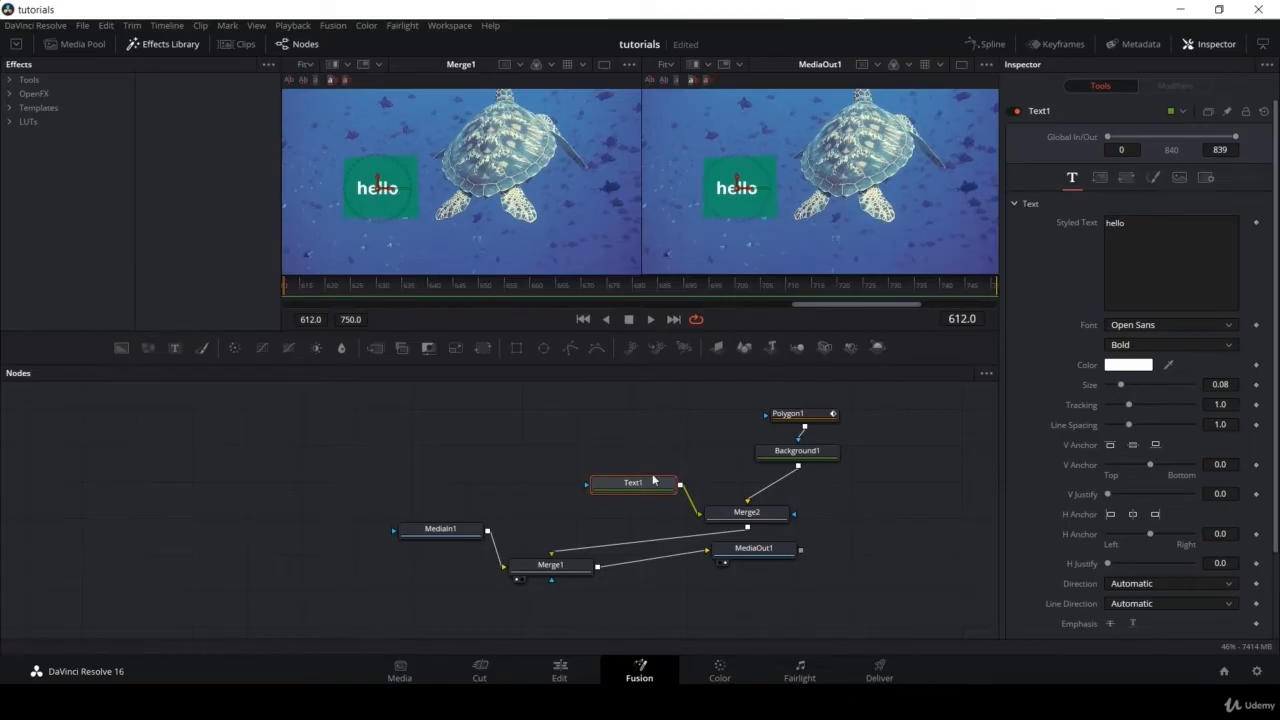
pyautogui.moveTo(633, 483); pyautogui.dragTo(590, 481)
pyautogui.moveTo(783, 413); pyautogui.dragTo(674, 401)
pyautogui.moveTo(787, 465); pyautogui.dragTo(683, 456)
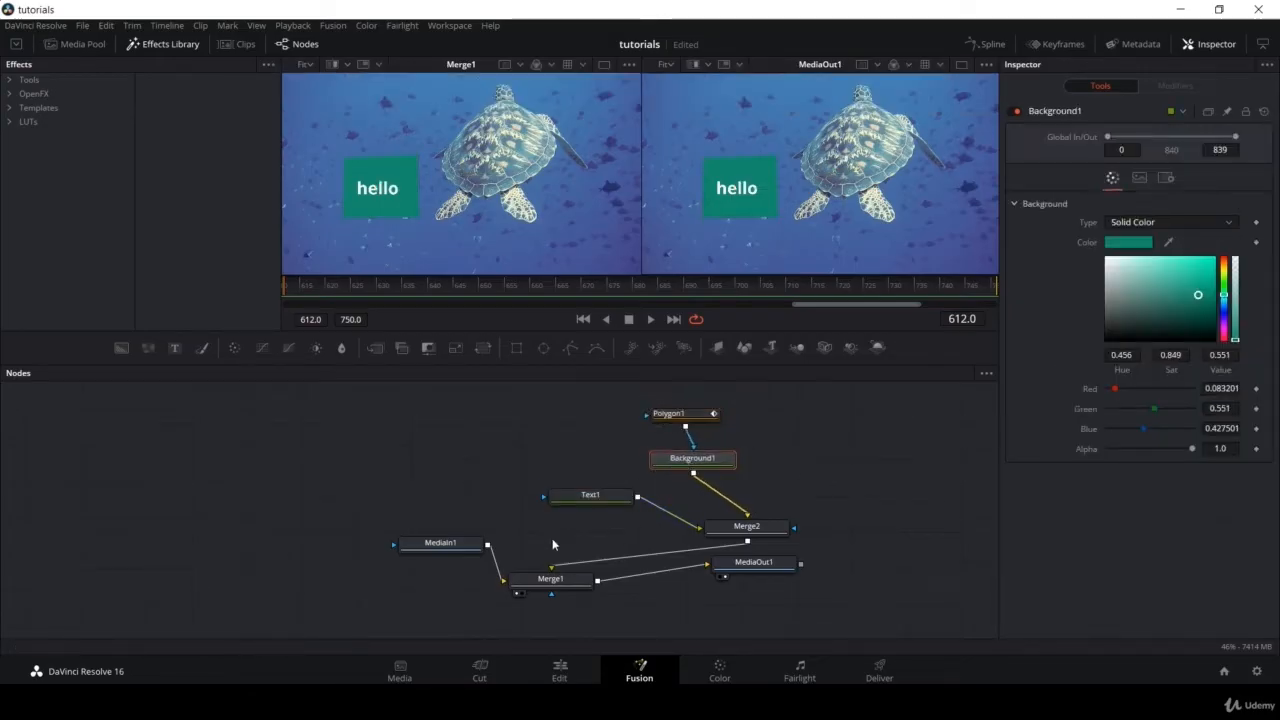
pyautogui.click(587, 500)
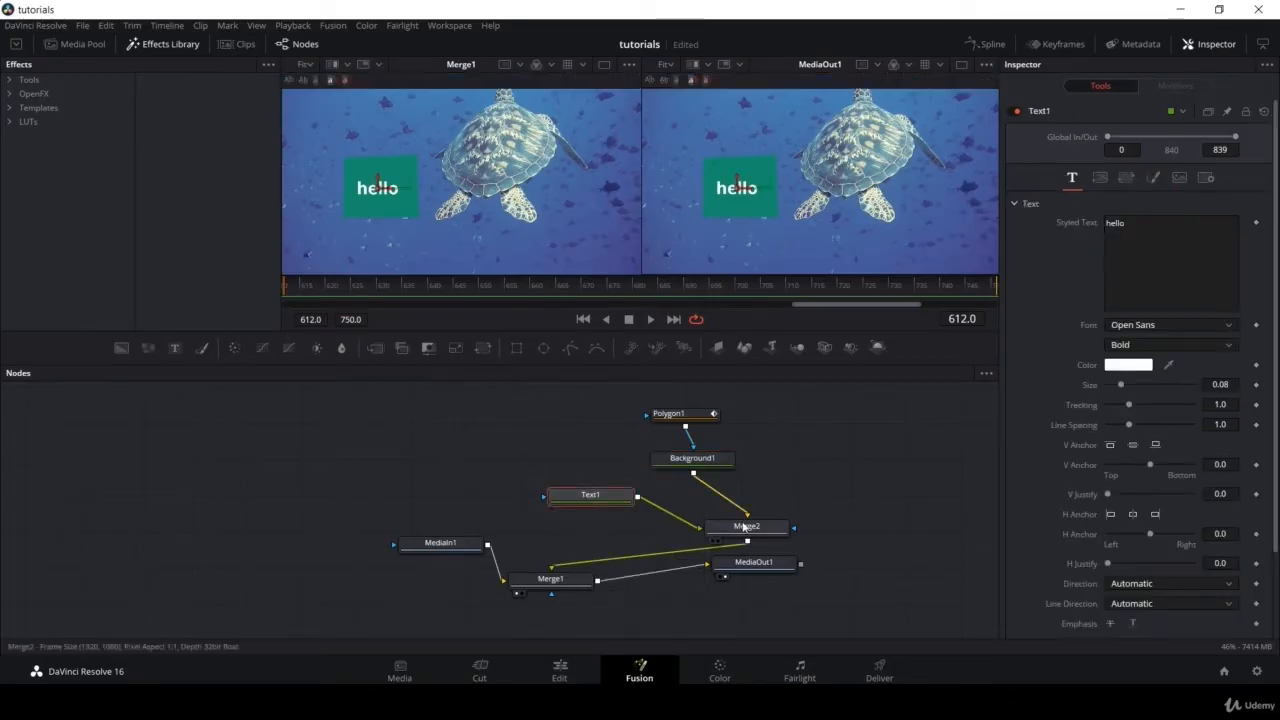
pyautogui.moveTo(740, 526); pyautogui.dragTo(703, 505)
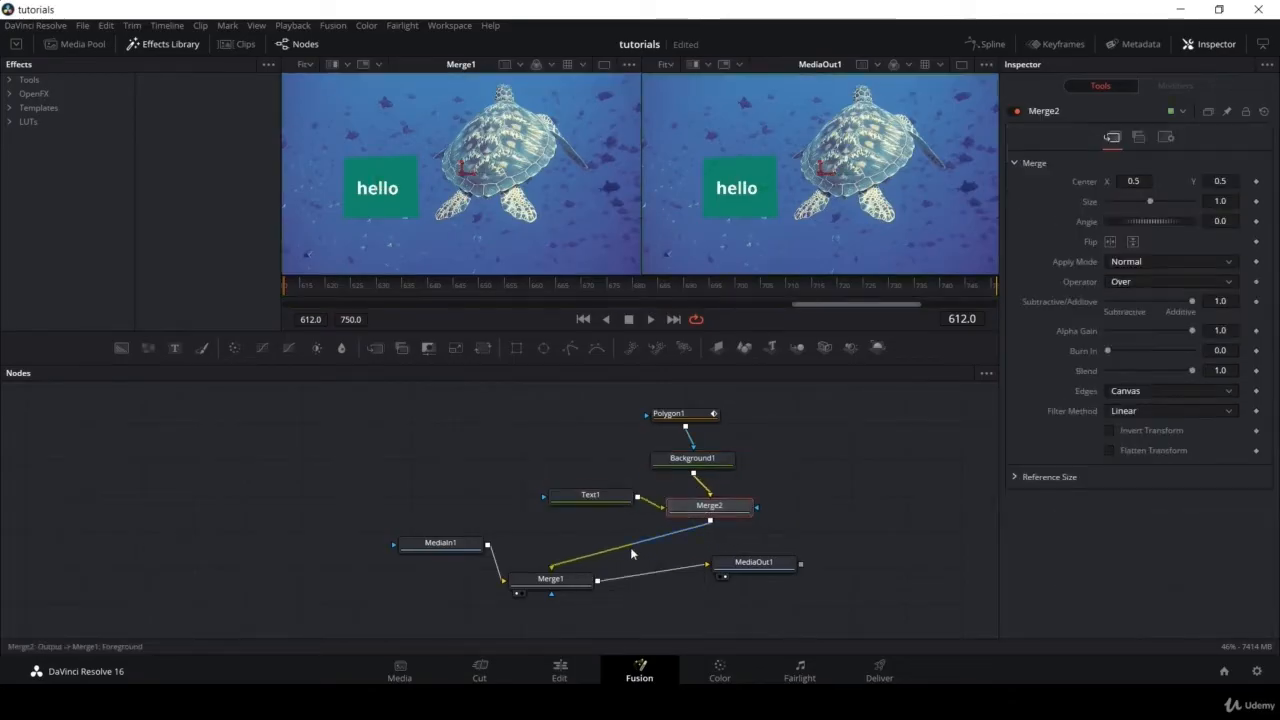
# - Replace Merge1 with a Tracker node between MediaIn1 and MediaOut1 and connect Merge2's output to the tracker's foreground input
pyautogui.click(570, 579)
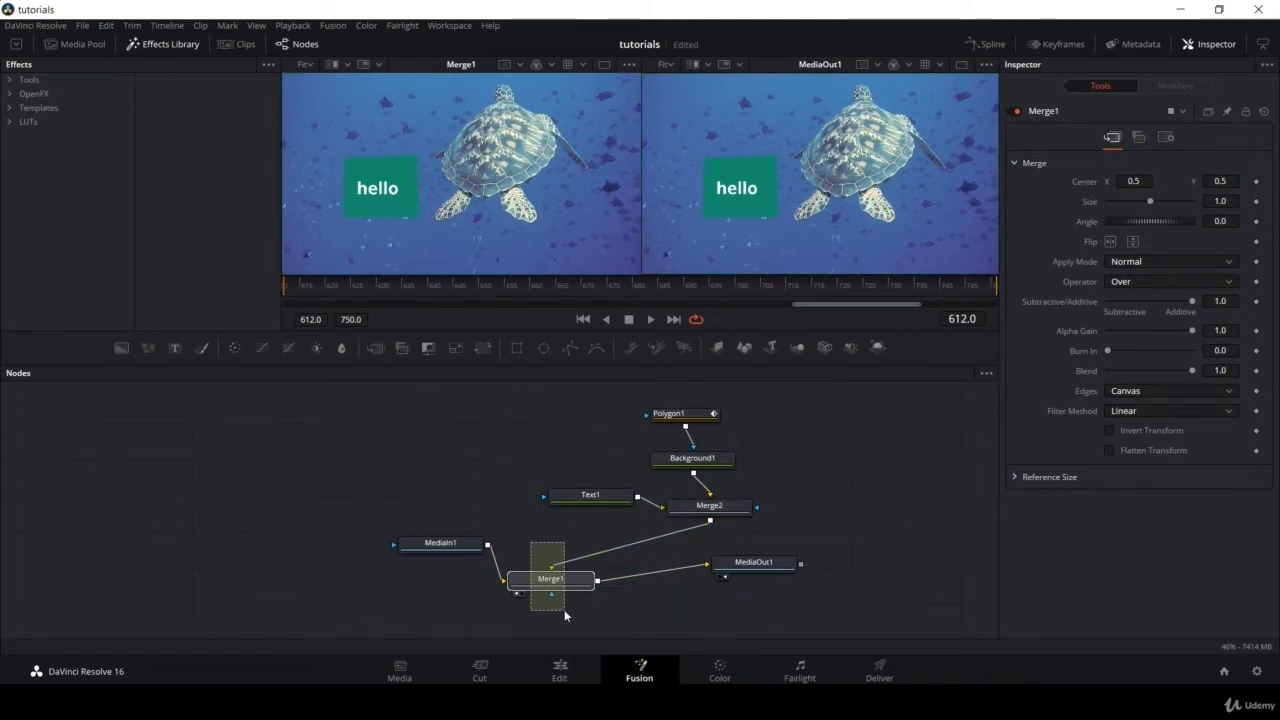
pyautogui.press('Delete')
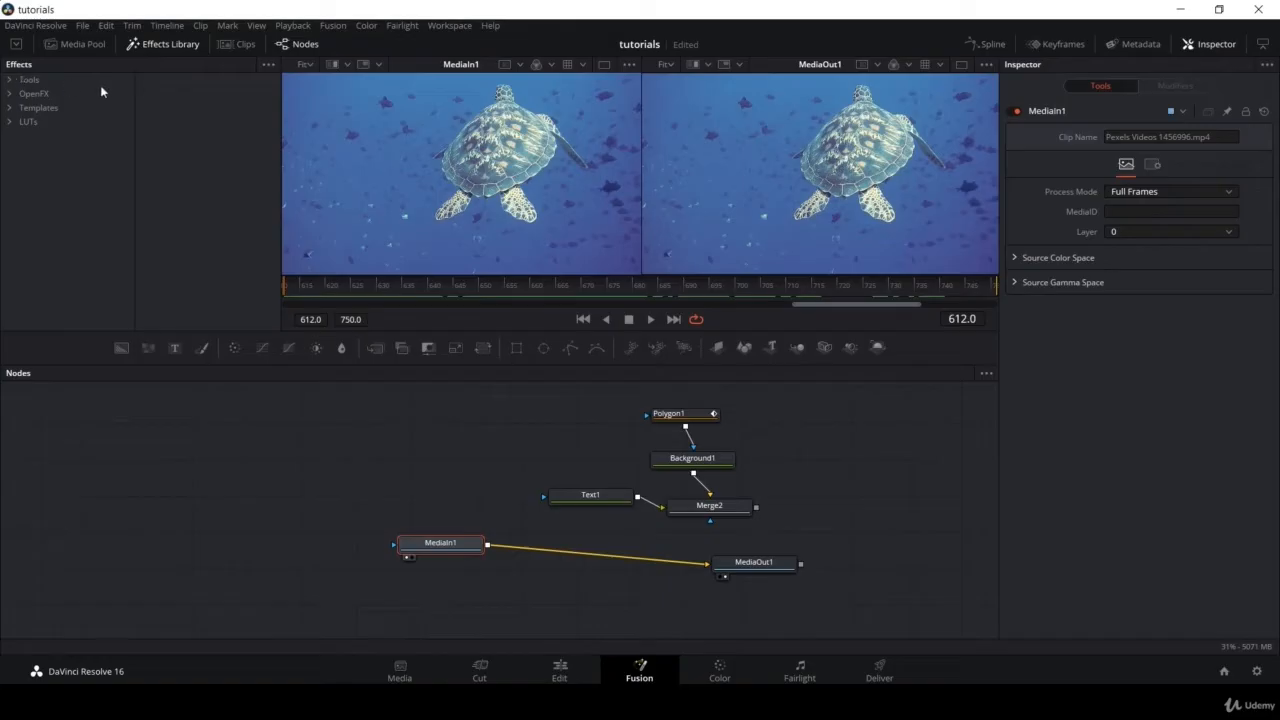
pyautogui.click(11, 80)
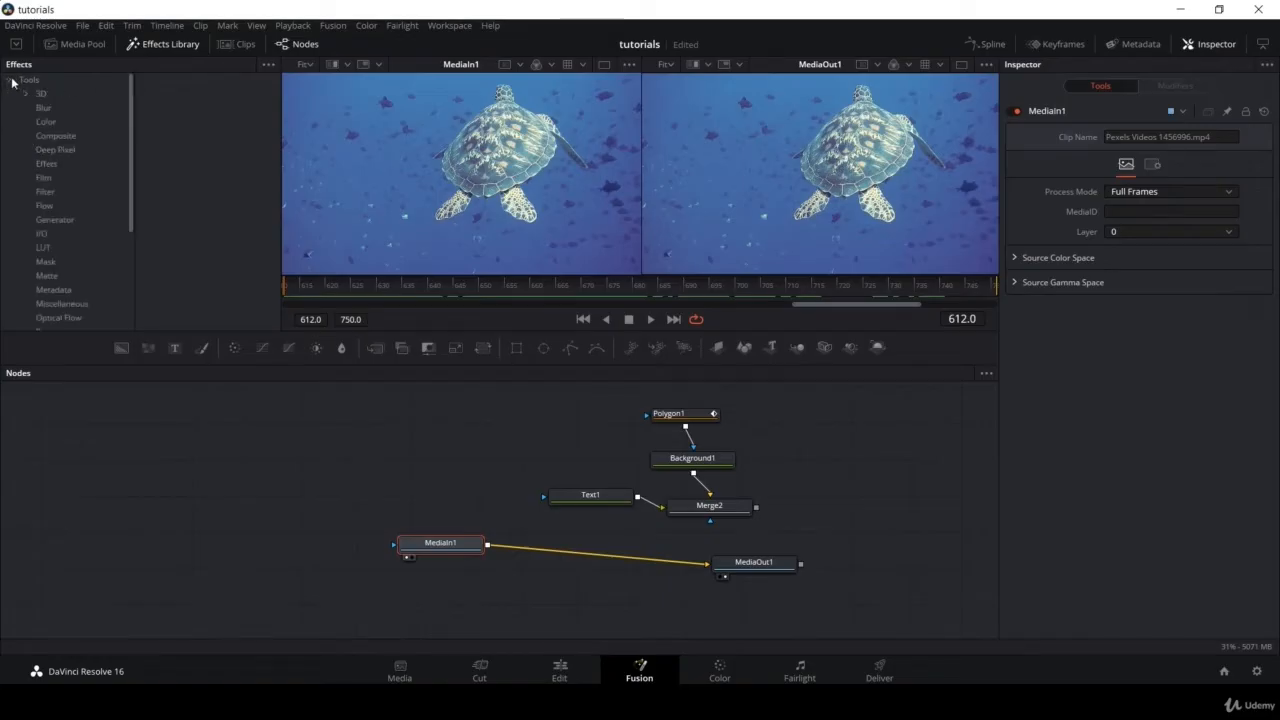
pyautogui.moveTo(131, 186); pyautogui.dragTo(123, 288)
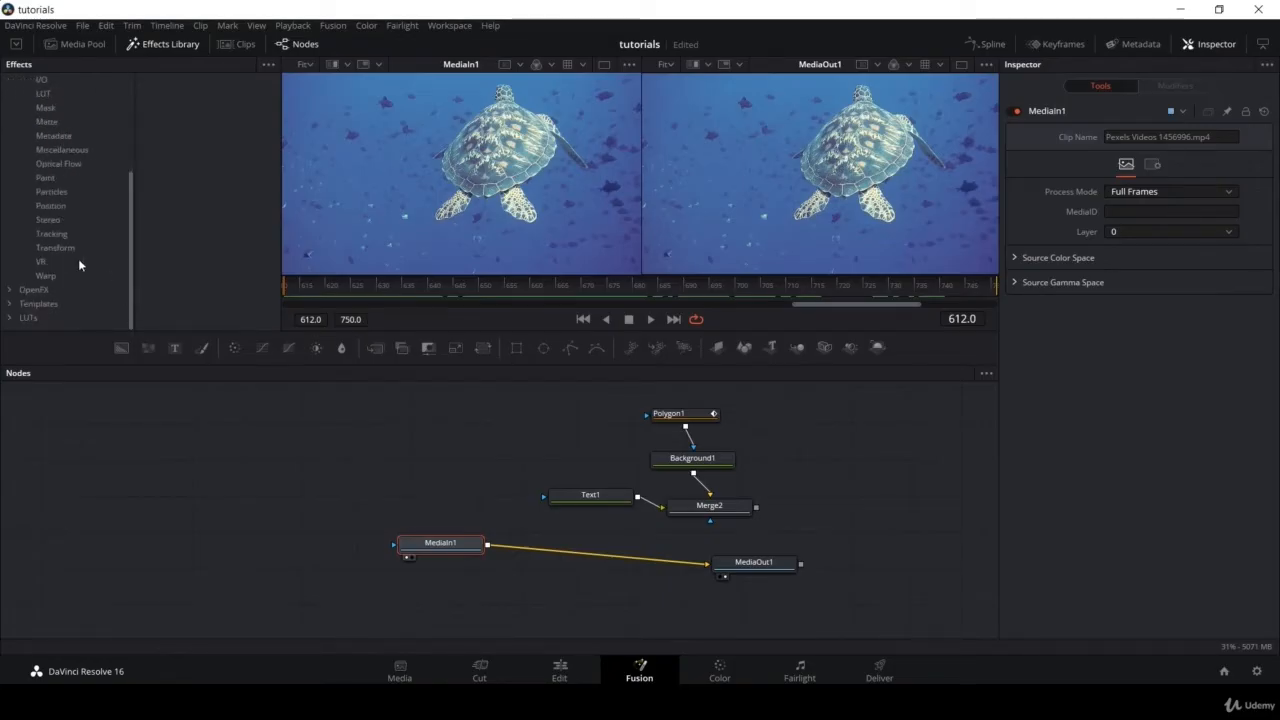
pyautogui.click(52, 234)
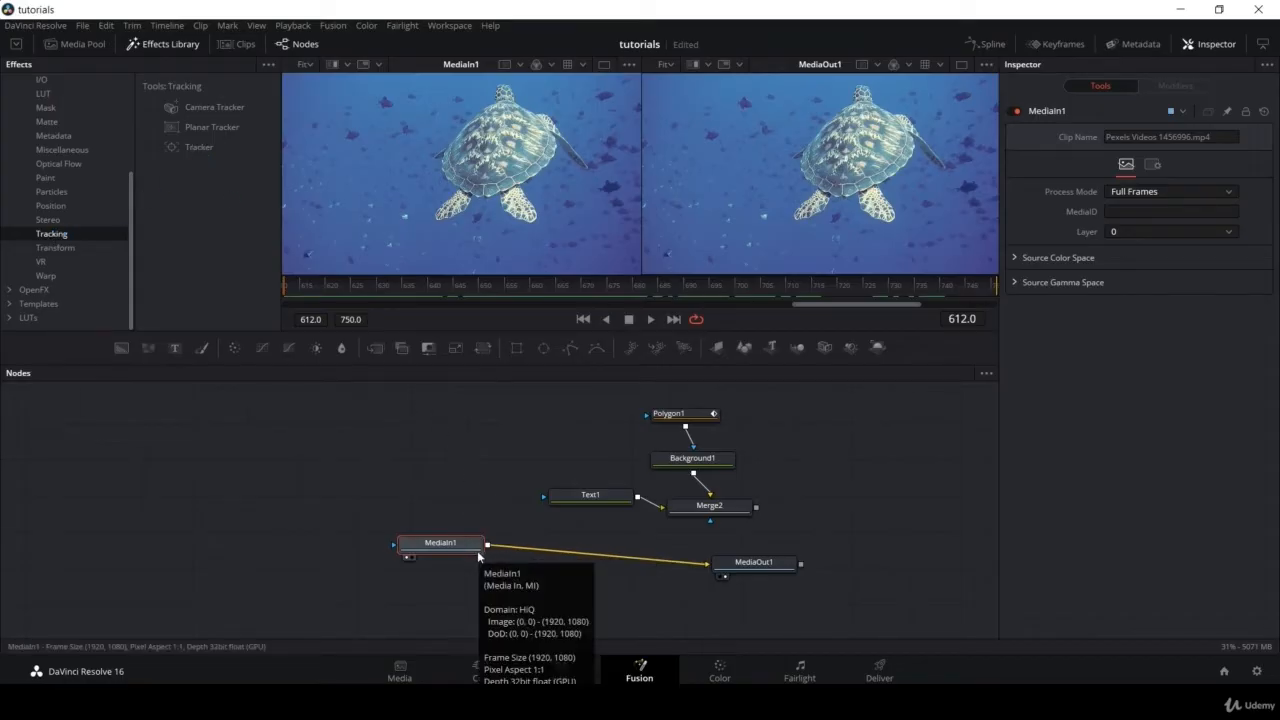
pyautogui.click(198, 147)
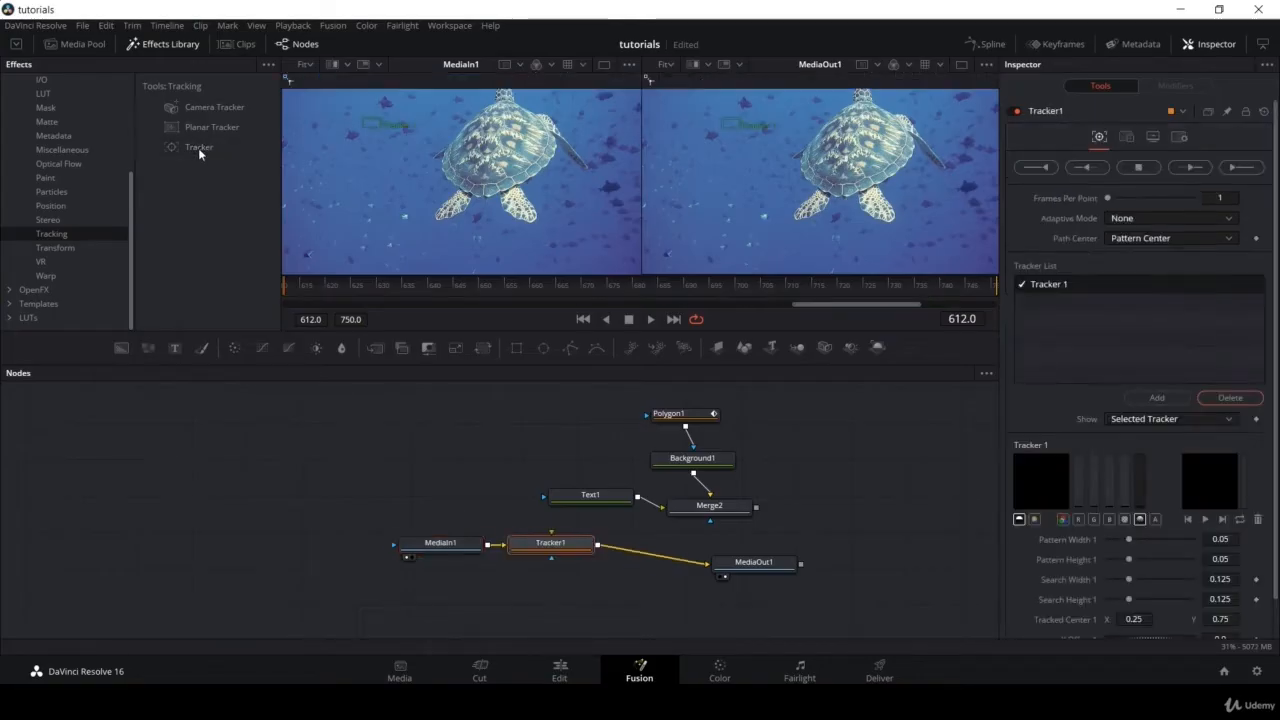
pyautogui.click(198, 147)
pyautogui.hotkey('ctrl', 'z')
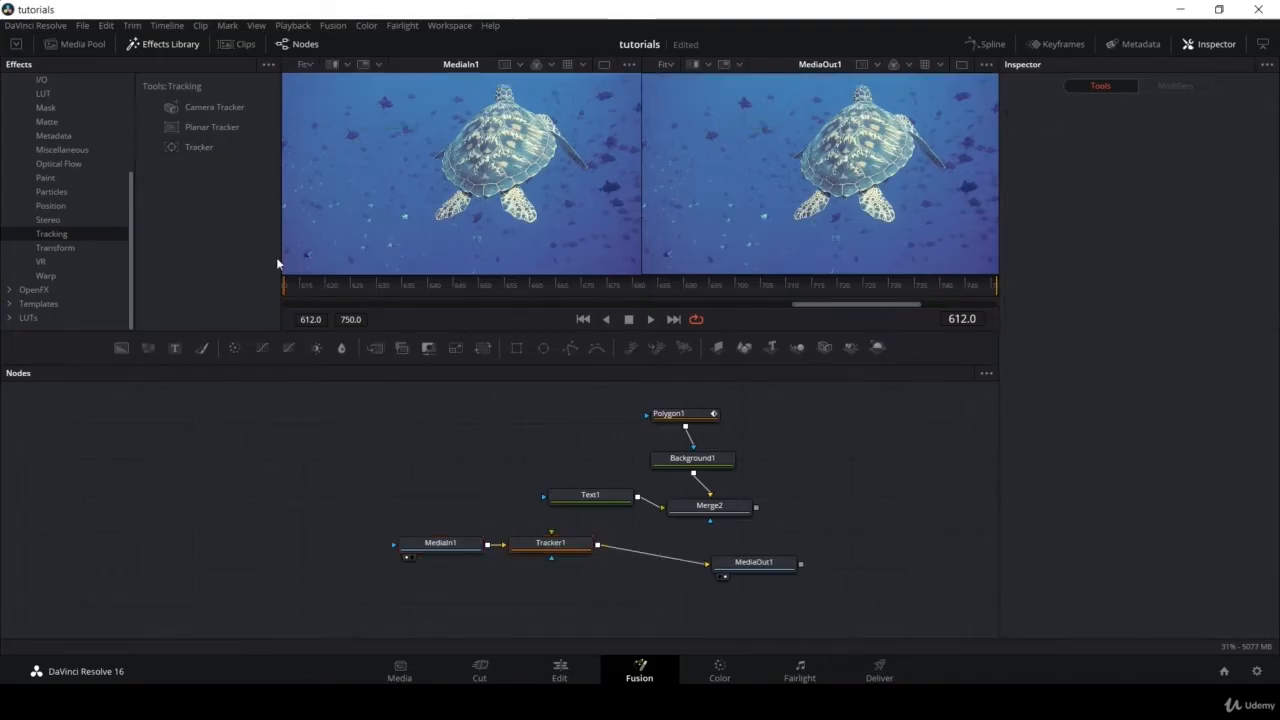
pyautogui.moveTo(551, 543); pyautogui.dragTo(554, 568)
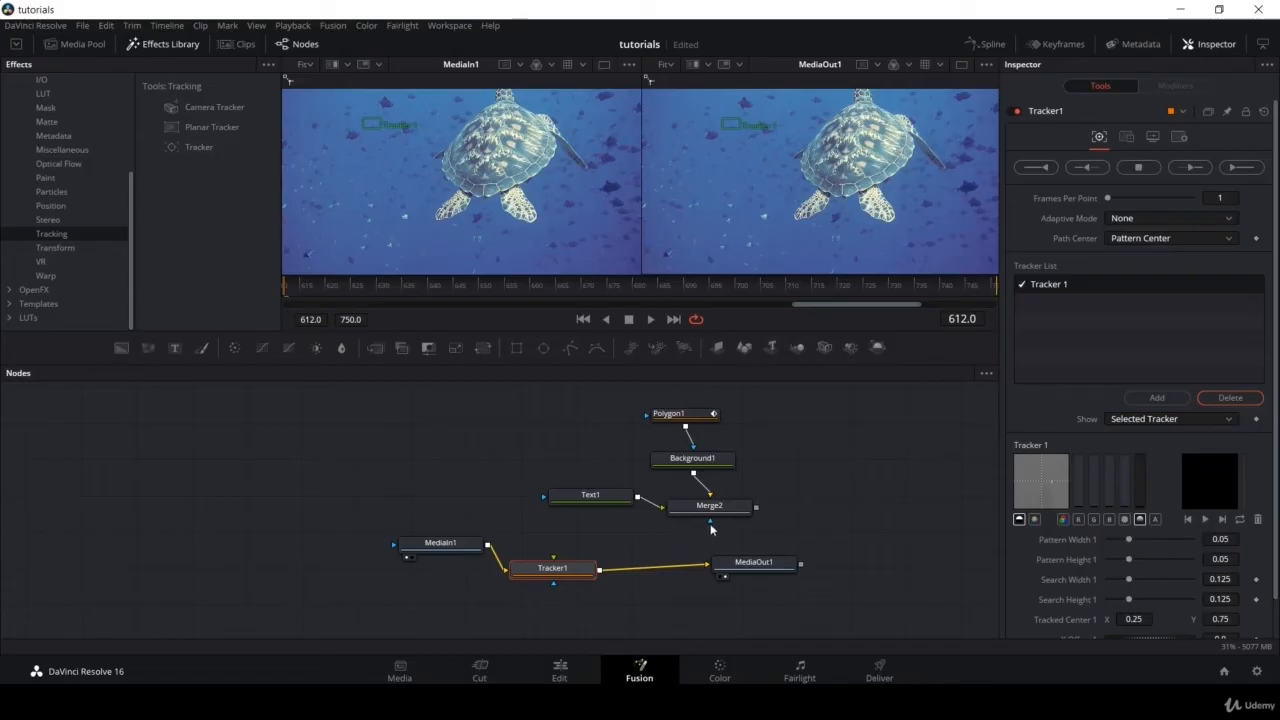
pyautogui.moveTo(756, 508); pyautogui.dragTo(546, 568)
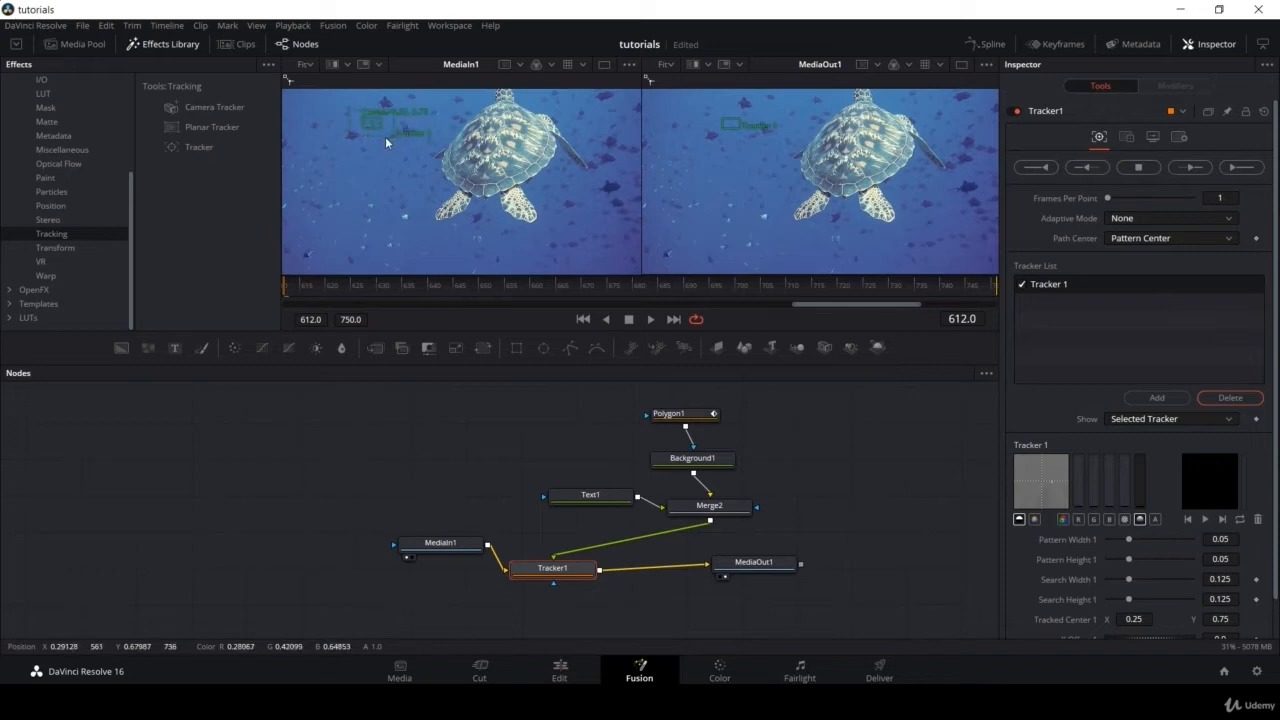
# - Place the tracker pattern on the lower part of the turtle's shell and track forward from frame 612 to 750
pyautogui.moveTo(363, 122); pyautogui.dragTo(477, 178)
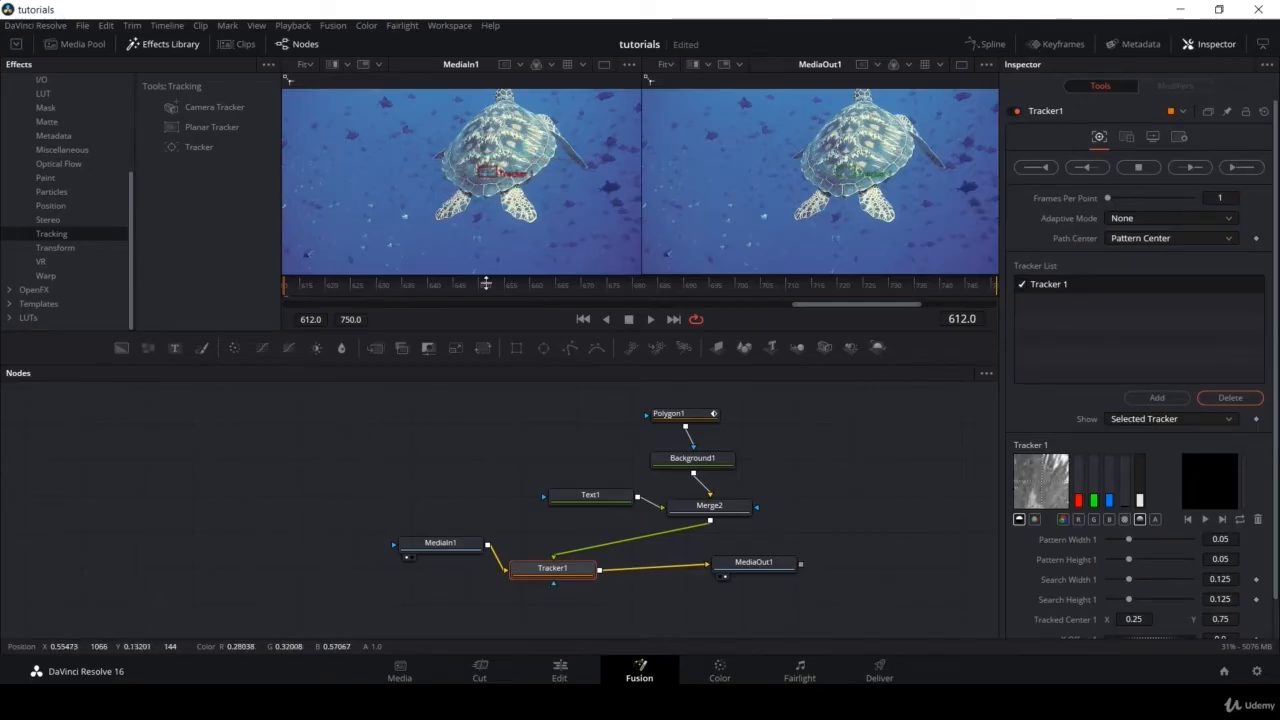
pyautogui.moveTo(531, 294); pyautogui.dragTo(263, 292)
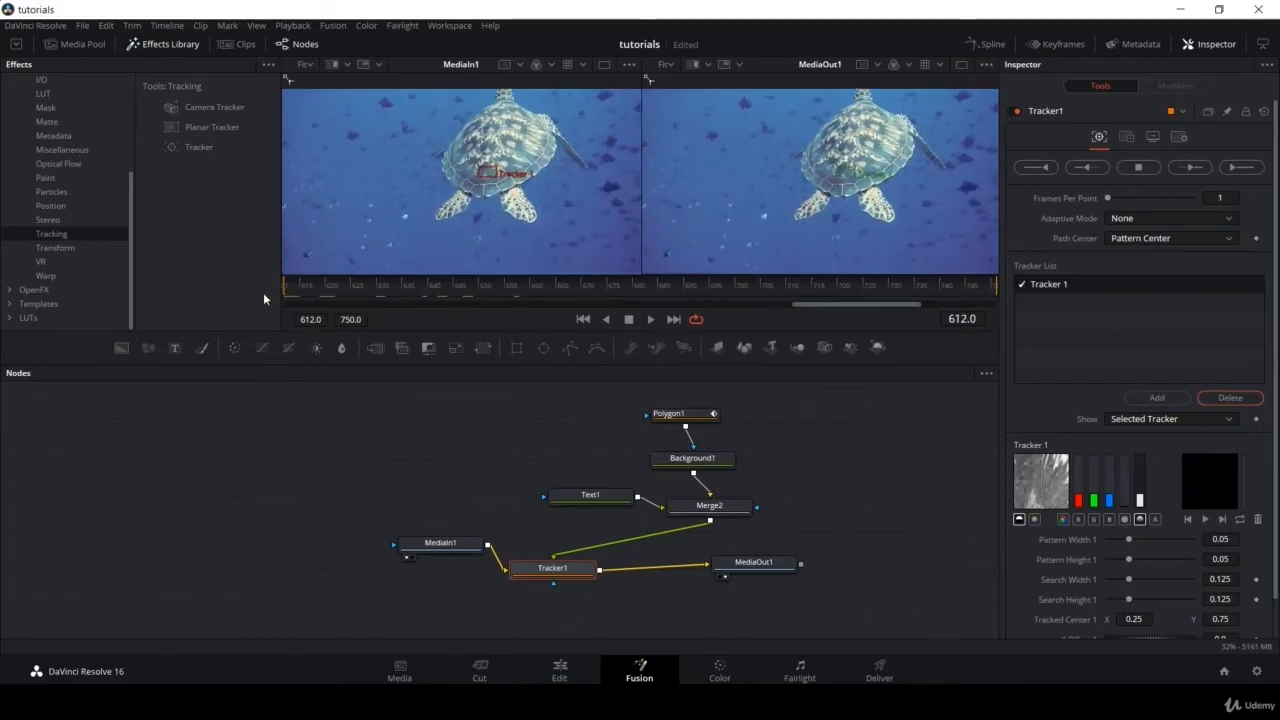
pyautogui.click(1241, 170)
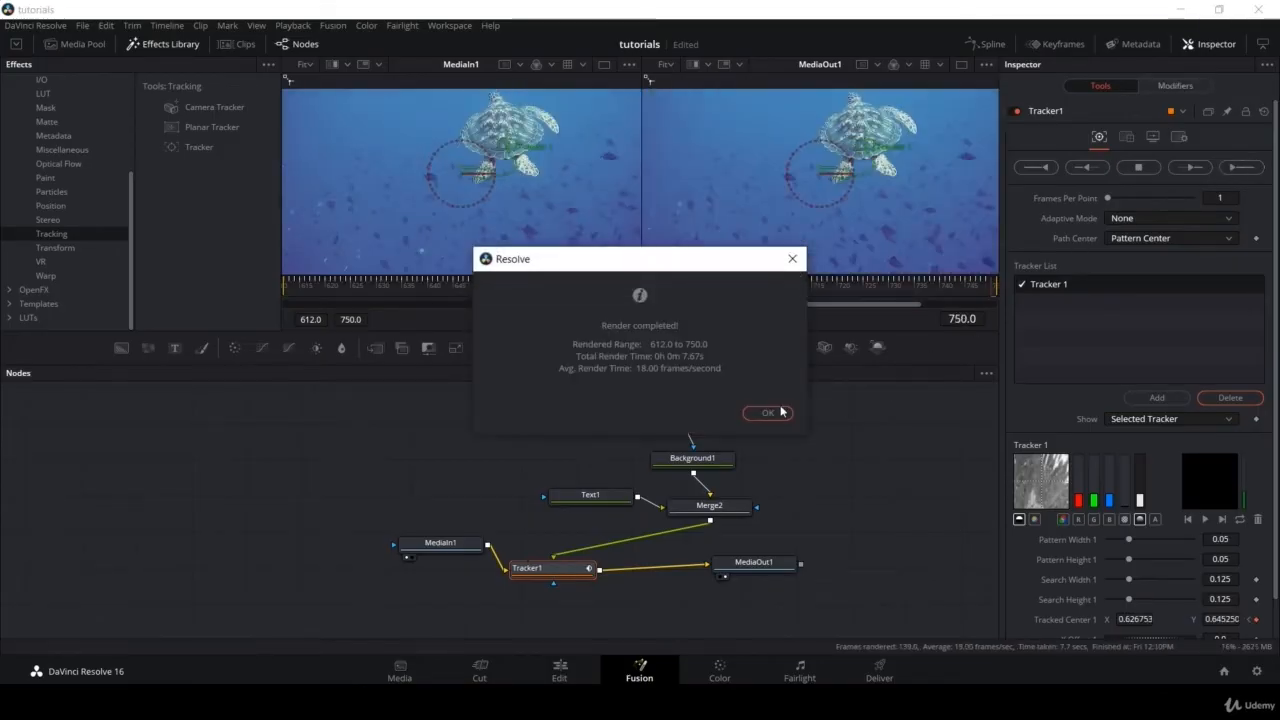
pyautogui.click(772, 413)
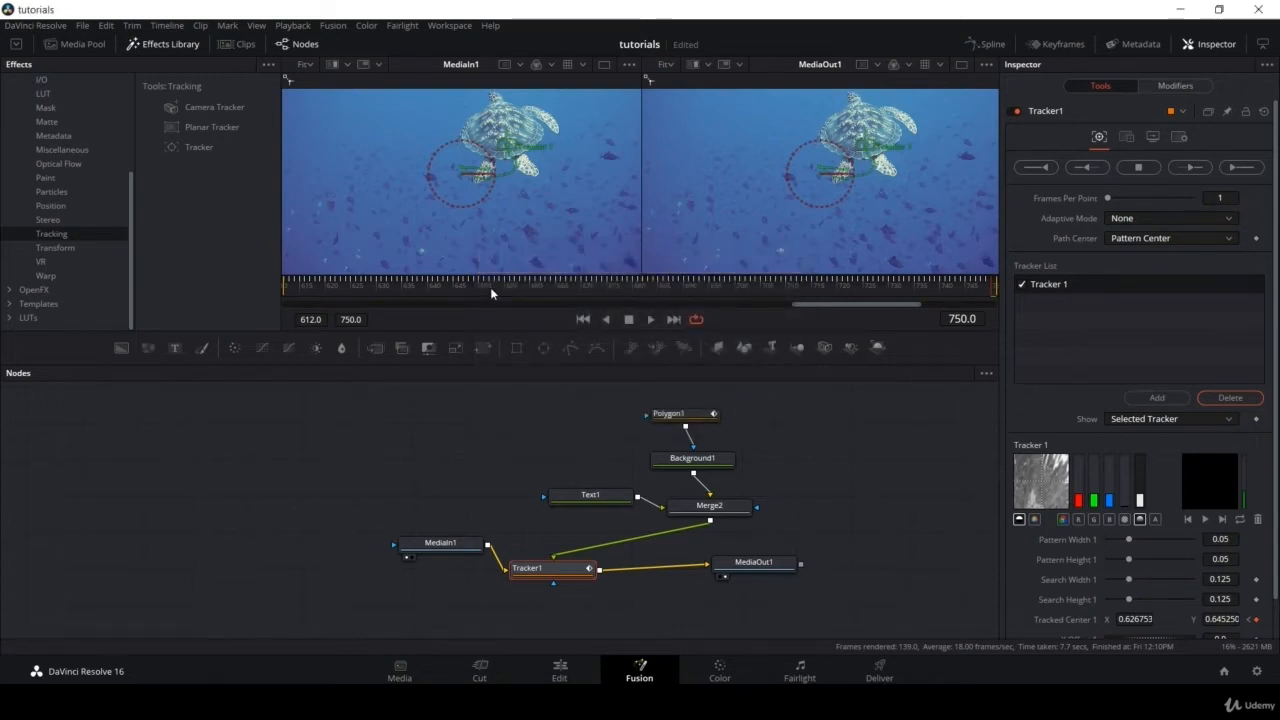
pyautogui.moveTo(490, 287)
pyautogui.mouseDown()
pyautogui.moveTo(349, 286)
pyautogui.moveTo(497, 286)
pyautogui.mouseUp()
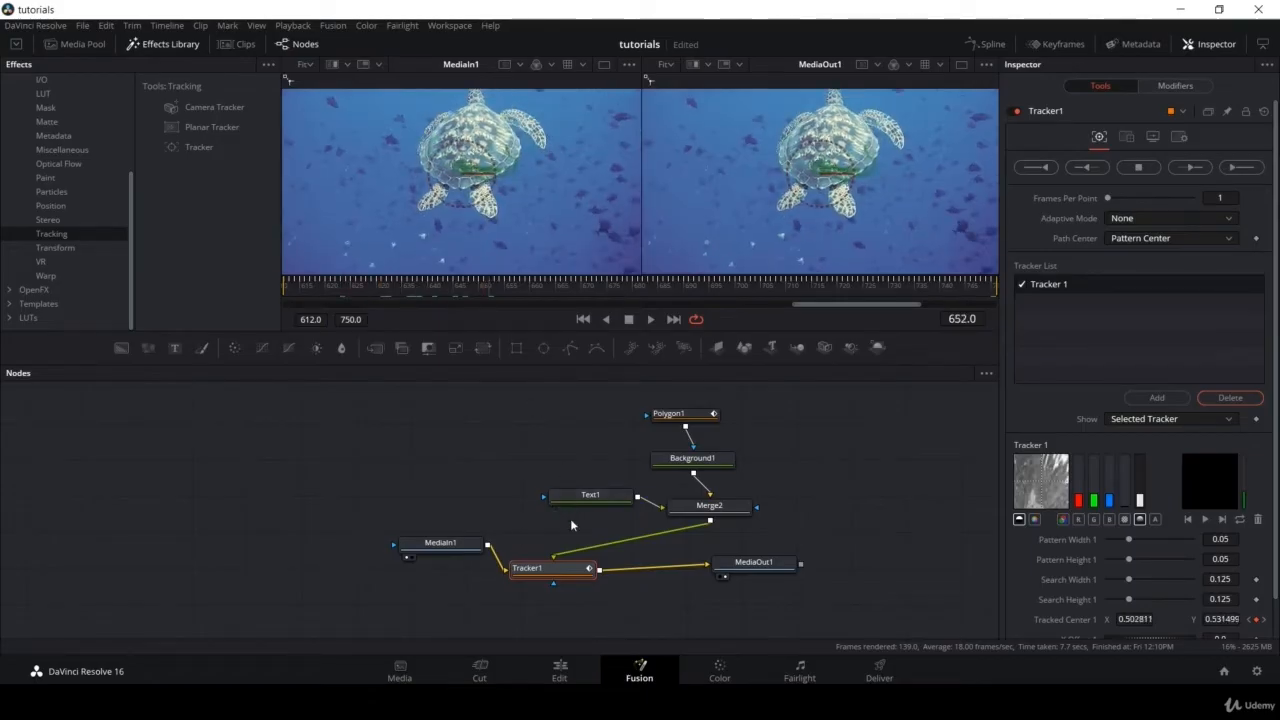
# - Set Tracker1's operation to Match Move and play the composition from frame 612 to check how the teal label follows the turtle
pyautogui.click(1127, 137)
pyautogui.click(1142, 164)
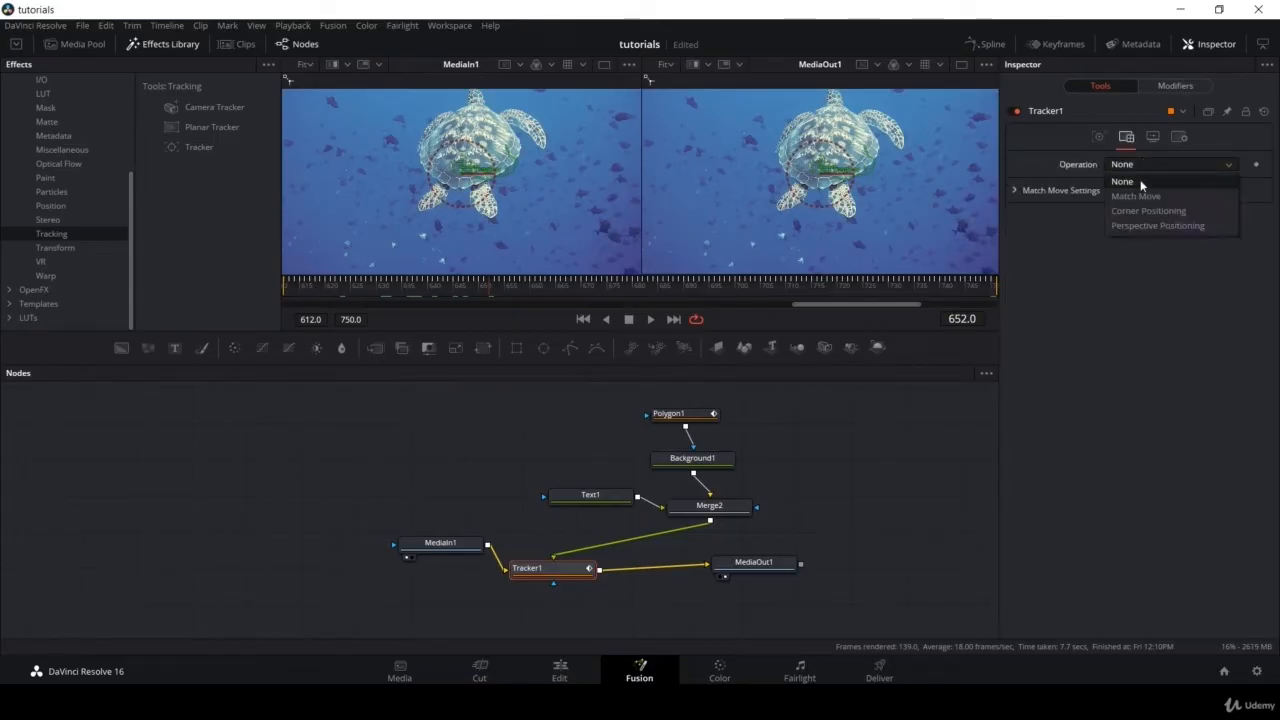
pyautogui.click(1137, 196)
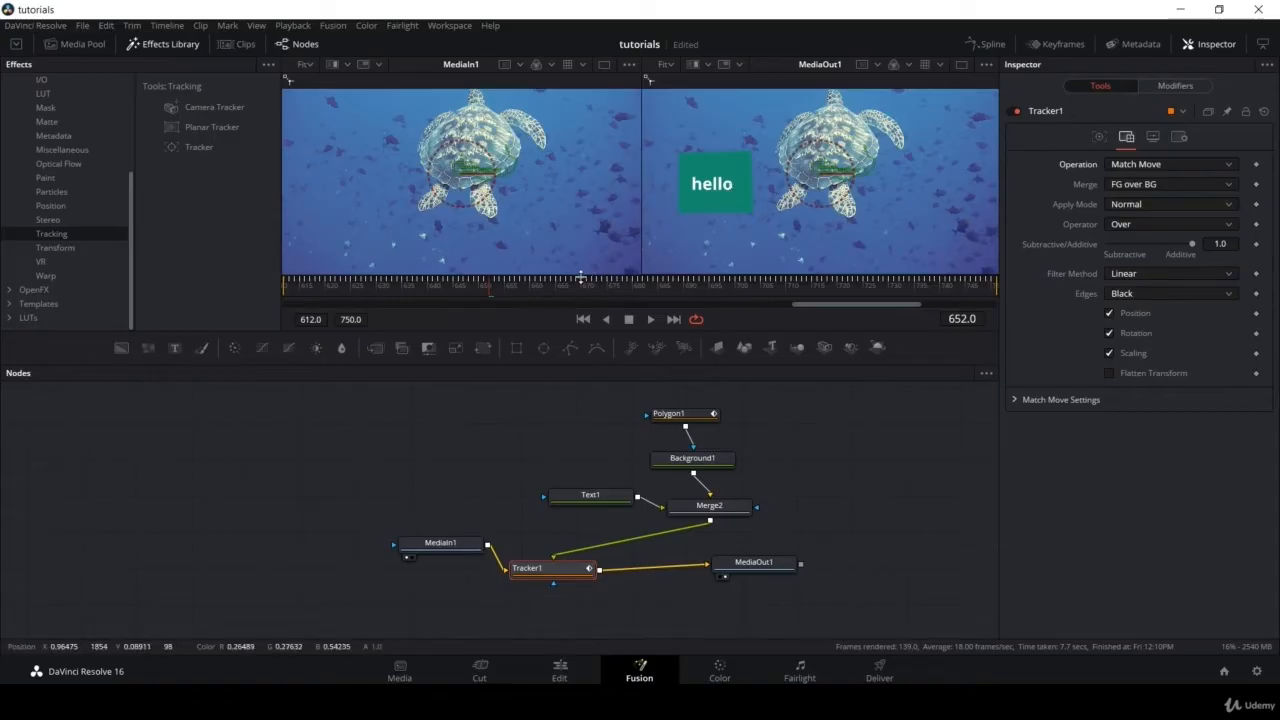
pyautogui.moveTo(556, 286); pyautogui.dragTo(847, 300)
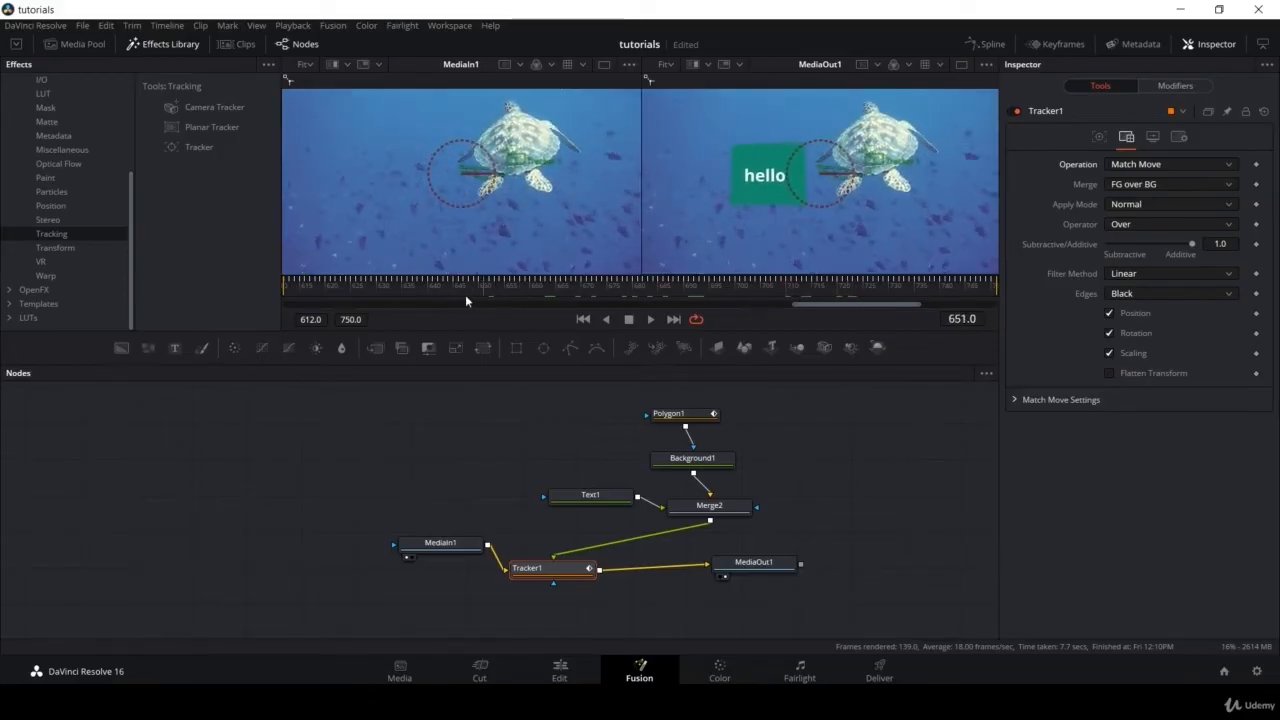
pyautogui.moveTo(465, 297); pyautogui.dragTo(238, 294)
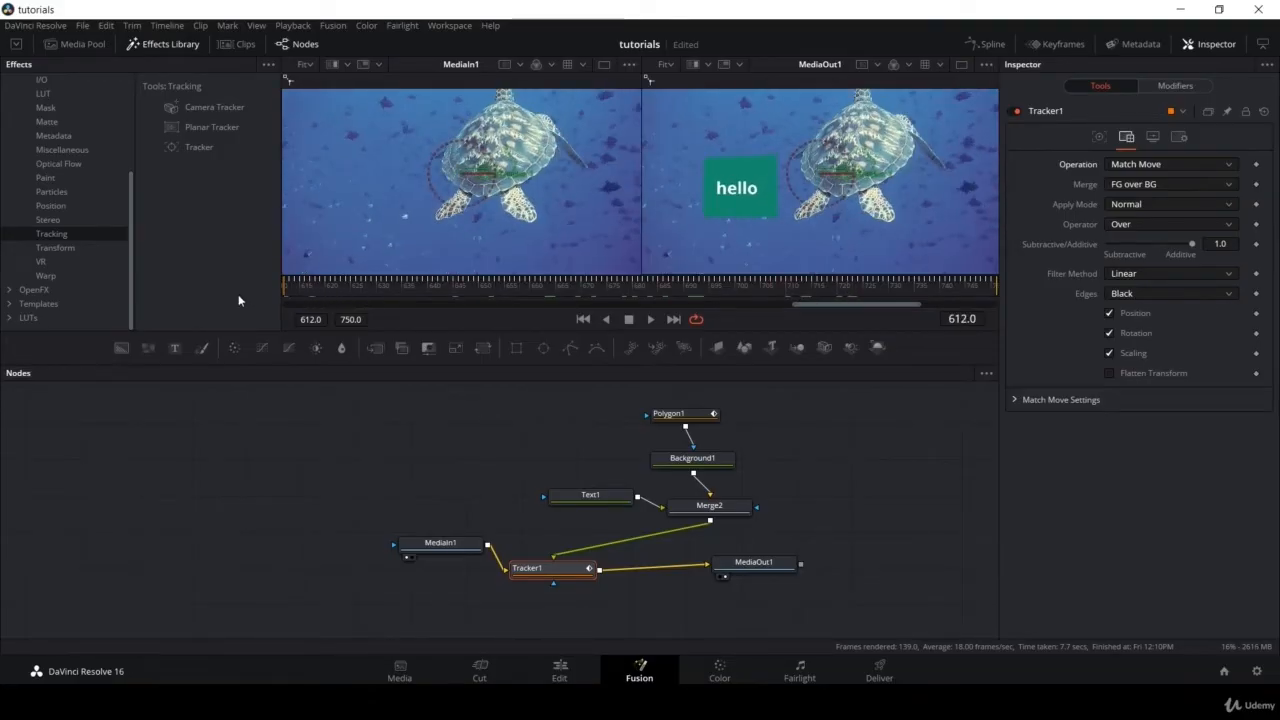
pyautogui.press('space')
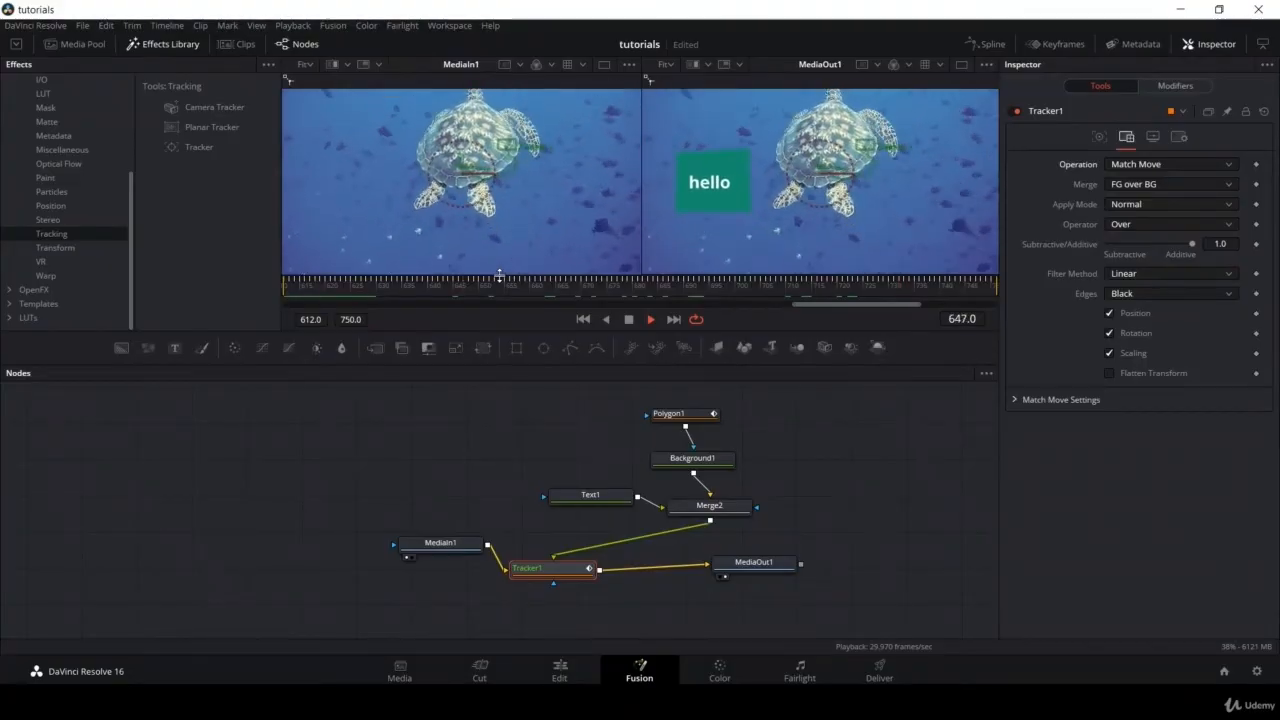
pyautogui.press('space')
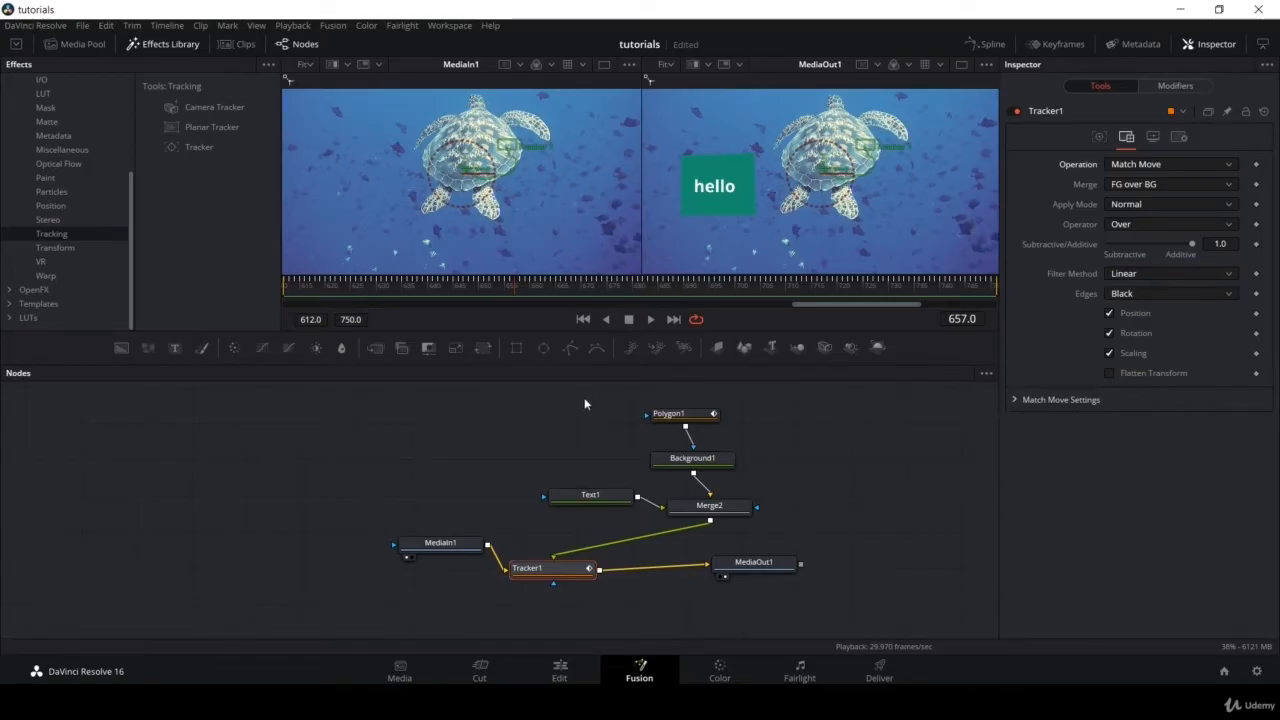
# - Spread out the MediaIn1, Tracker1, MediaOut1, Text1 and Merge2 nodes, and preview Text1 and Tracker1 in the first viewer
pyautogui.moveTo(441, 543); pyautogui.dragTo(355, 570)
pyautogui.moveTo(555, 578); pyautogui.dragTo(517, 594)
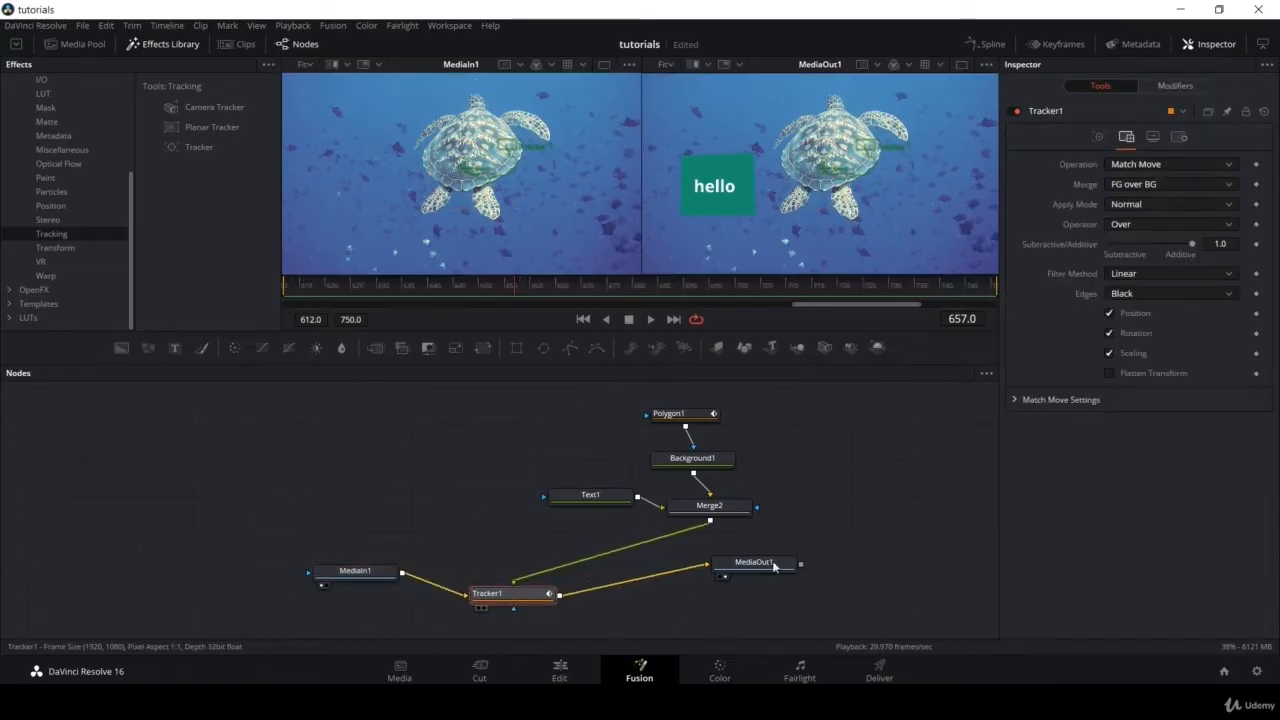
pyautogui.moveTo(779, 567); pyautogui.dragTo(781, 598)
pyautogui.moveTo(612, 497); pyautogui.dragTo(567, 489)
pyautogui.moveTo(705, 512); pyautogui.dragTo(679, 527)
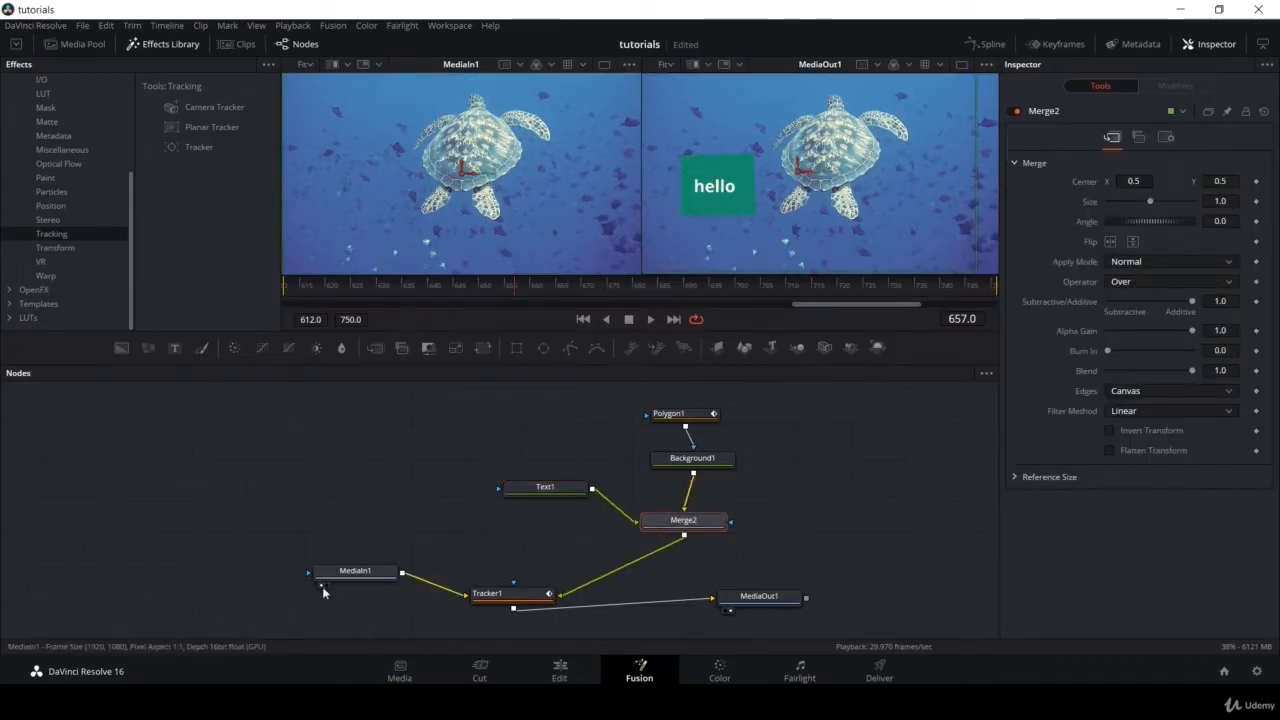
pyautogui.click(511, 501)
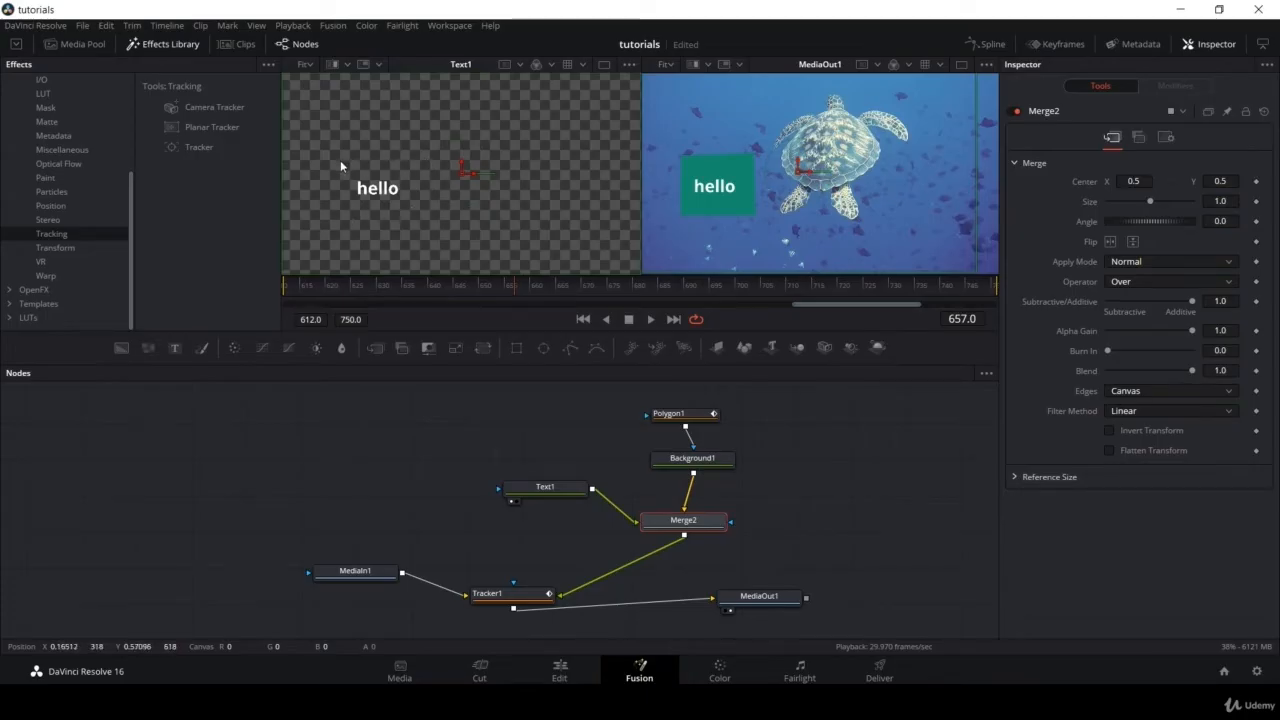
pyautogui.click(478, 607)
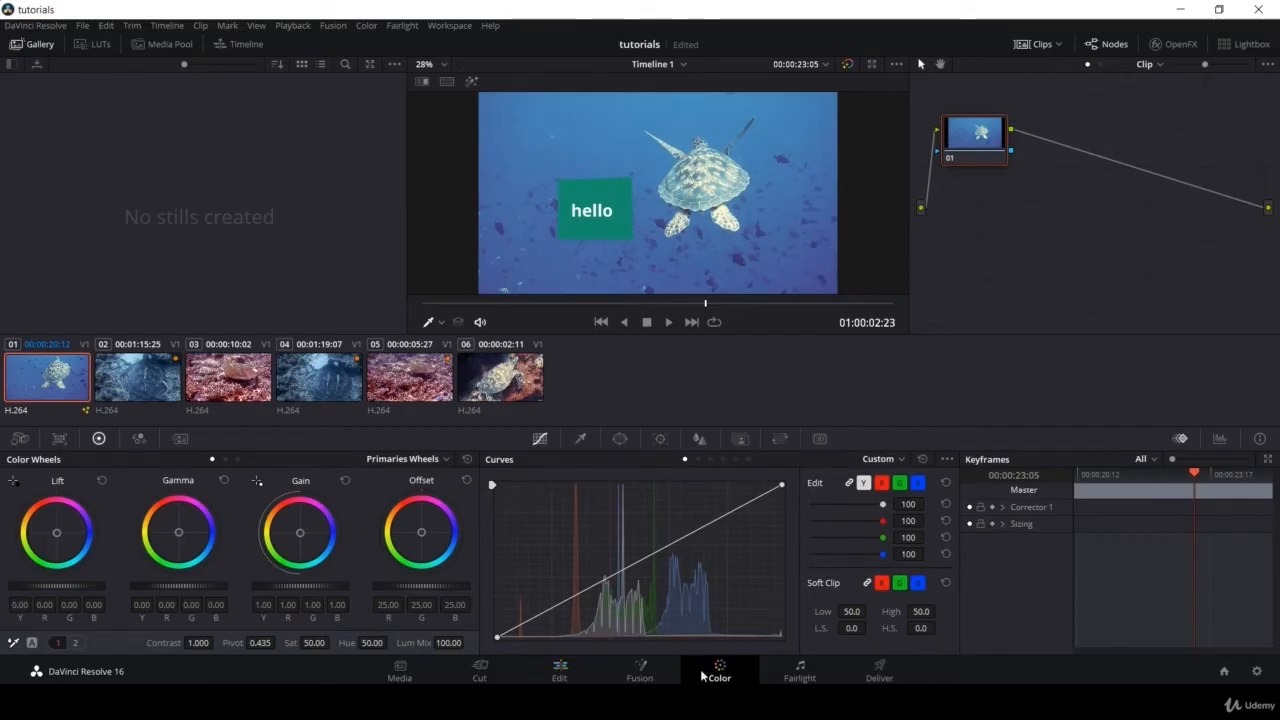
# - Open the Edit page and scrub the timeline to 01:00:07:29 to review the edited clips
pyautogui.click(559, 672)
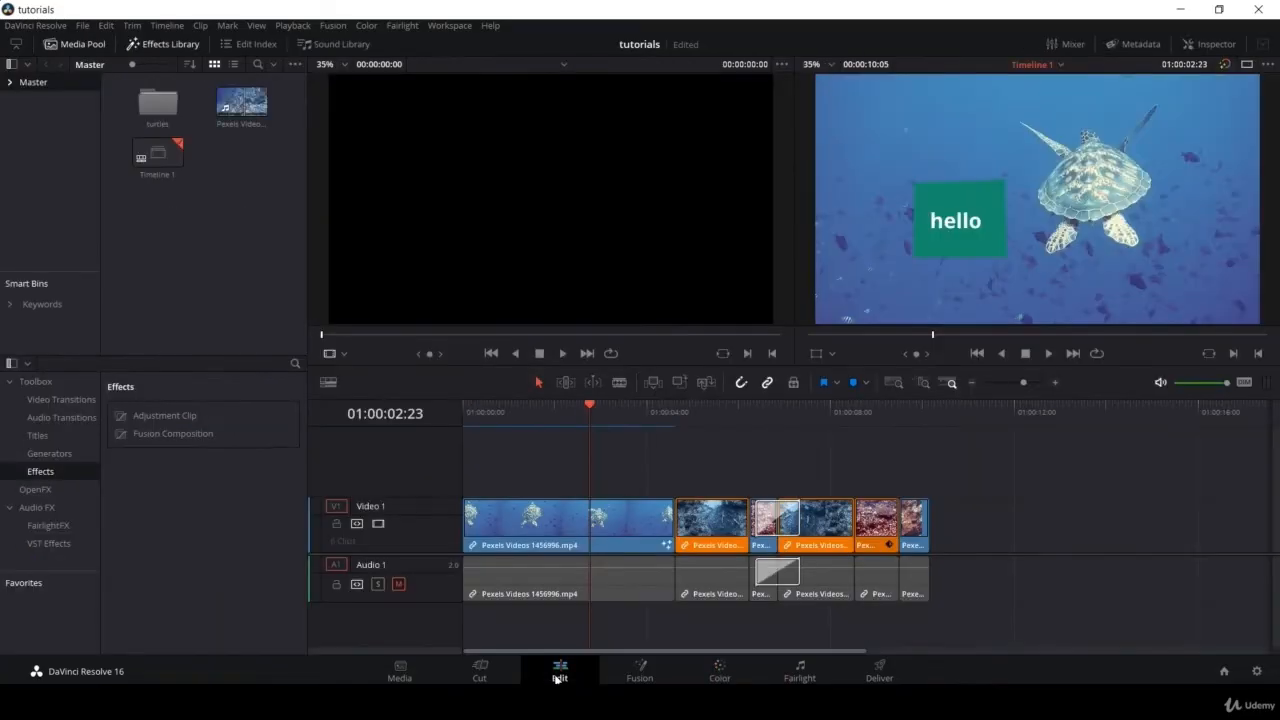
pyautogui.moveTo(672, 408); pyautogui.dragTo(829, 411)
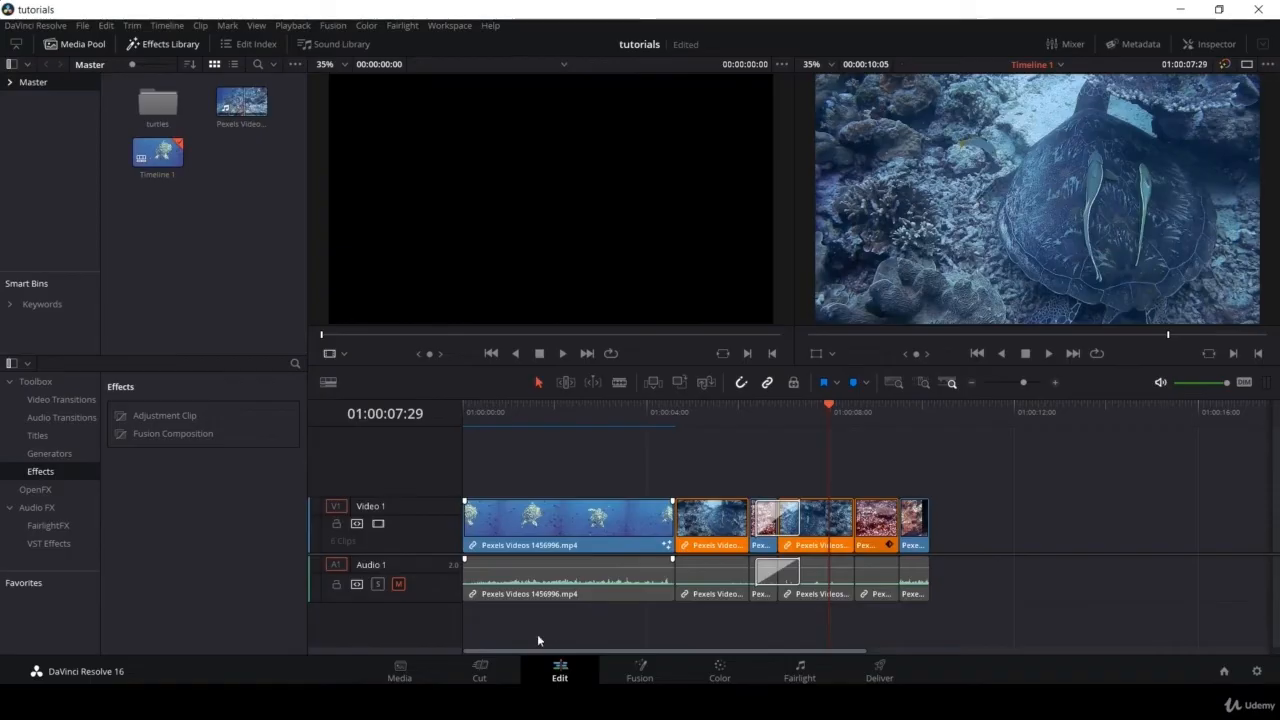
# - Open the Cut page, scrub Timeline 1 back from 01:00:07:29, and return to the Edit page
pyautogui.click(480, 670)
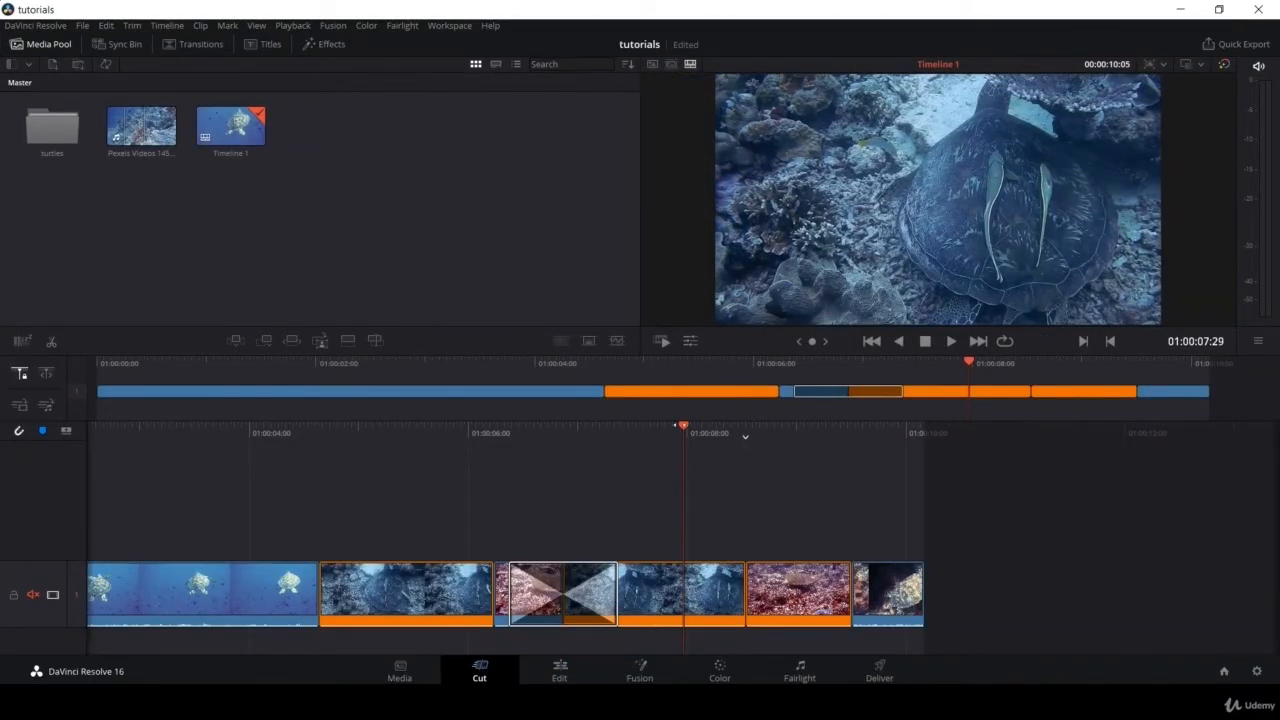
pyautogui.moveTo(671, 430); pyautogui.dragTo(765, 433)
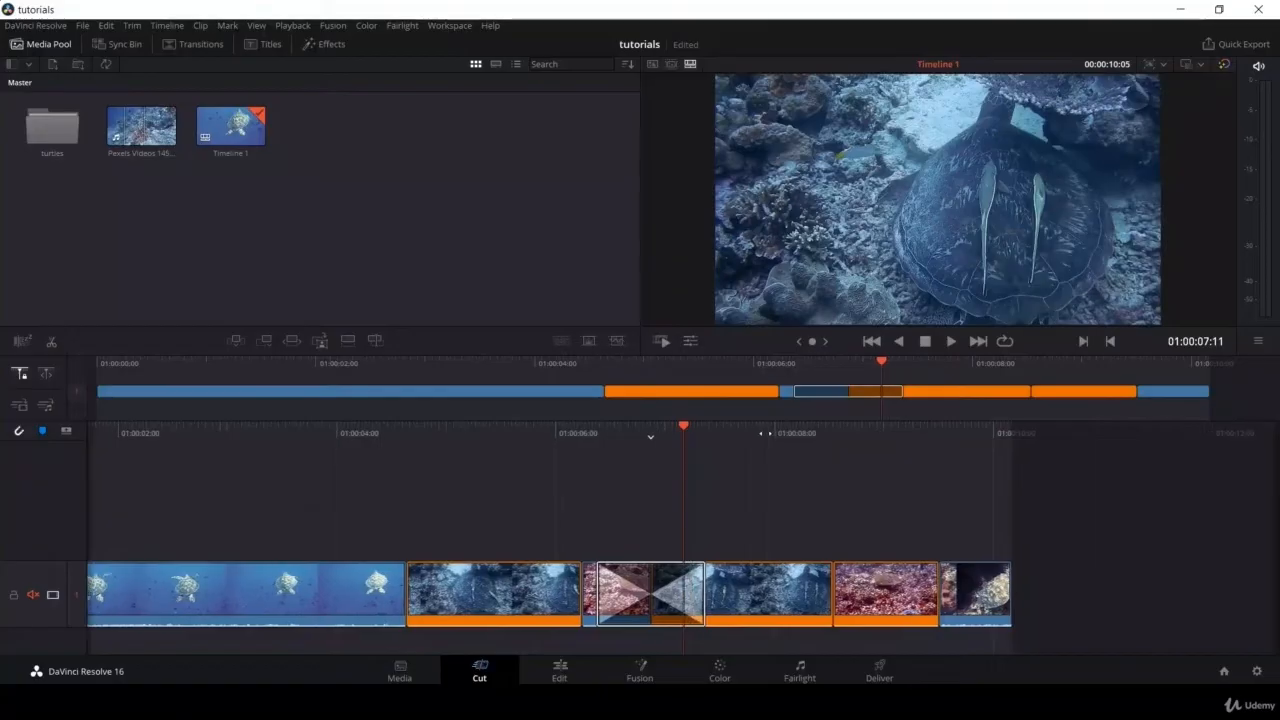
pyautogui.click(559, 670)
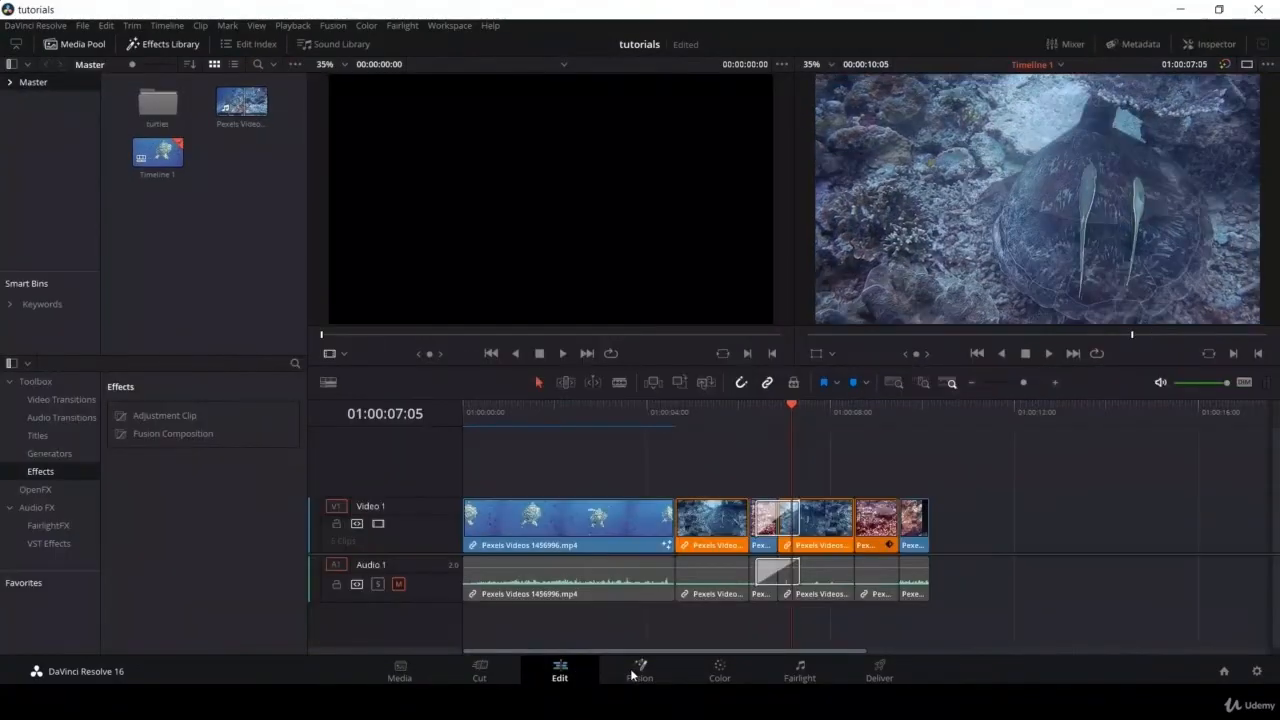
# - Open the Color page, look through the Media Pool and Gallery, scrub the mini timeline to 01:00:06:21, and hide that timeline again
pyautogui.click(719, 672)
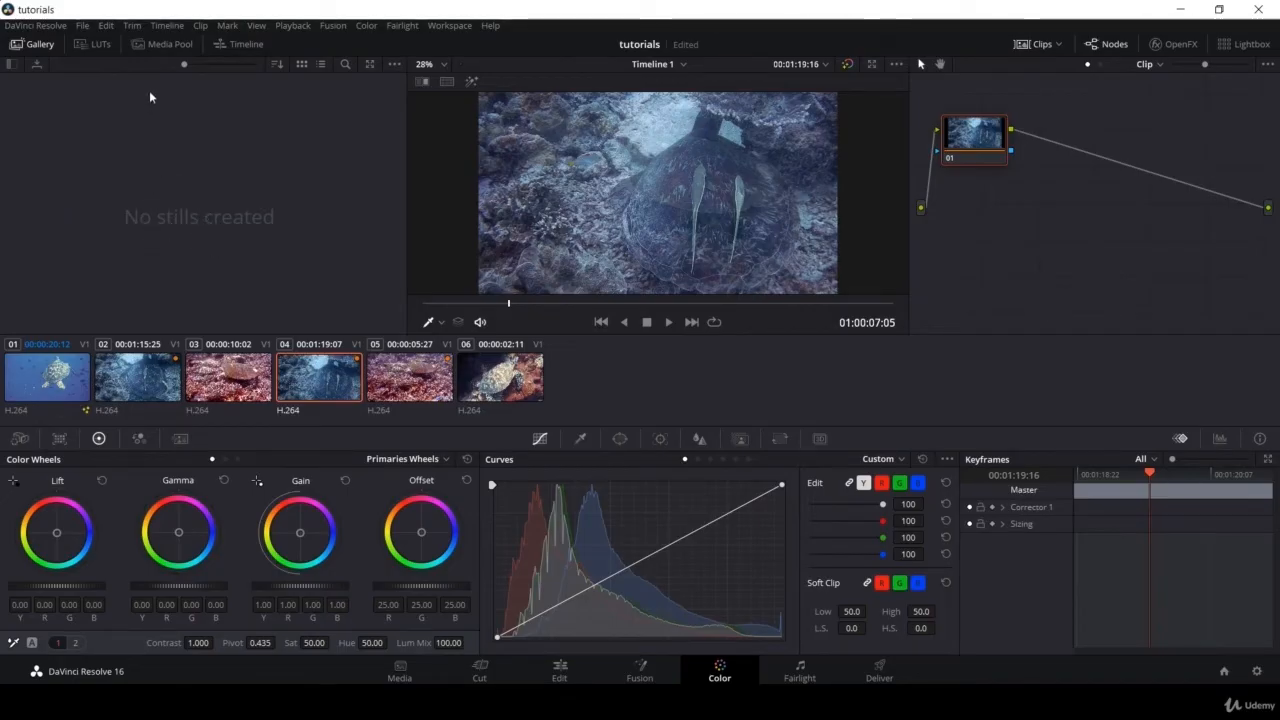
pyautogui.click(162, 46)
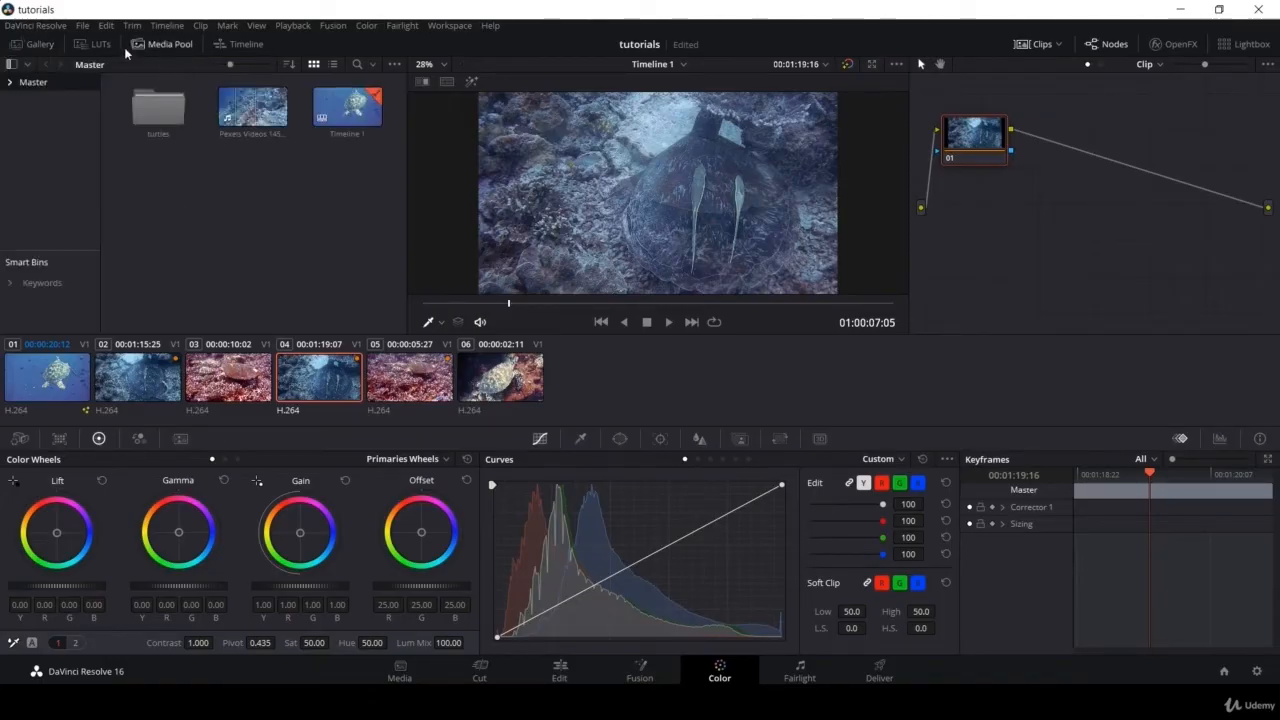
pyautogui.click(40, 44)
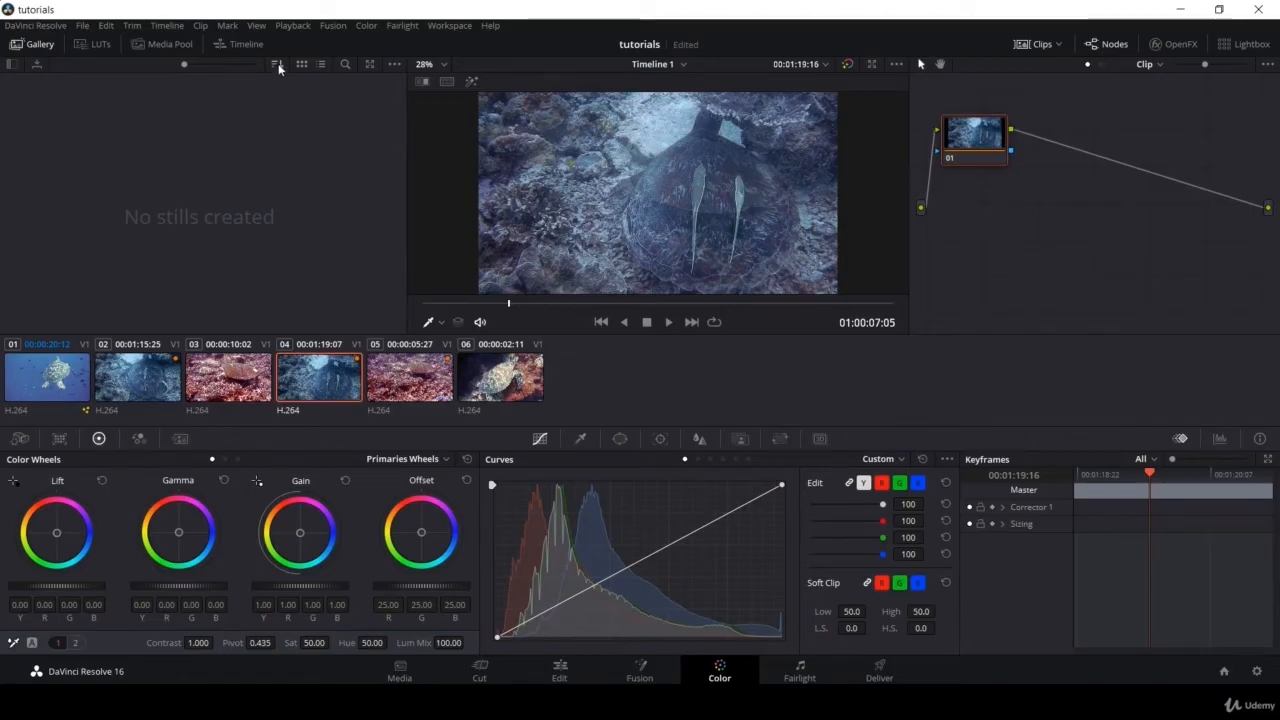
pyautogui.click(245, 44)
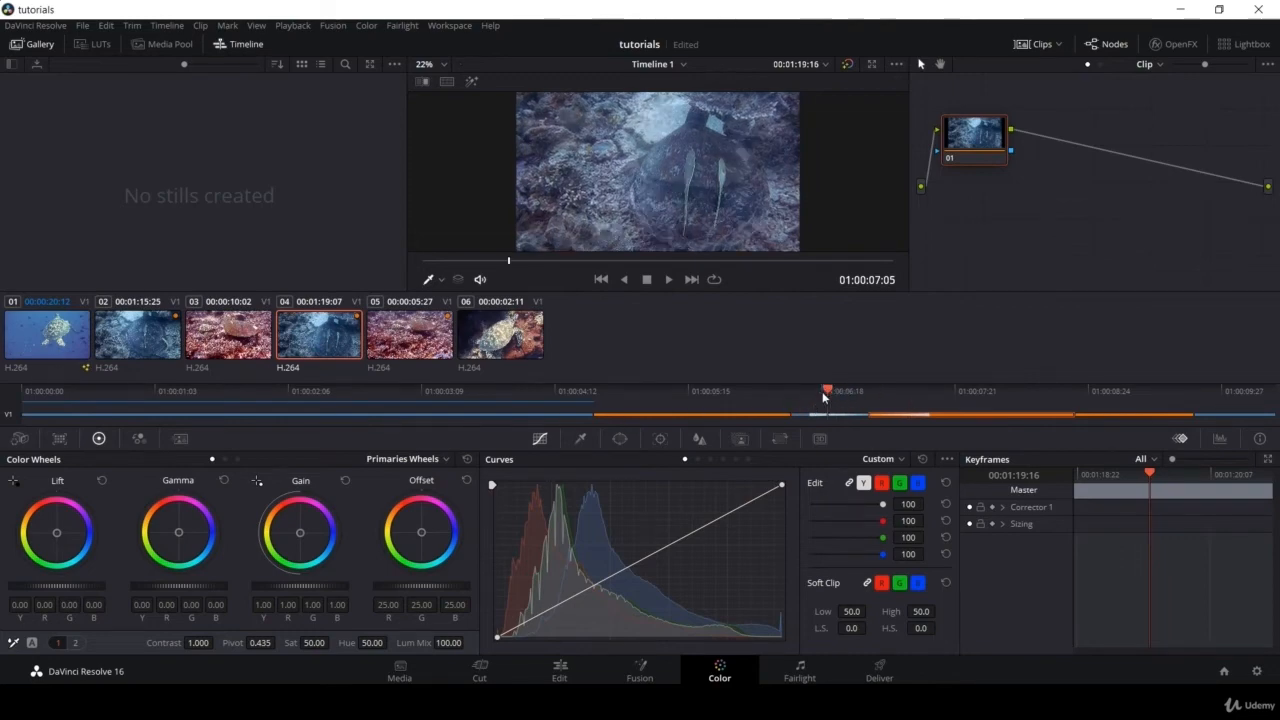
pyautogui.moveTo(906, 391); pyautogui.dragTo(852, 398)
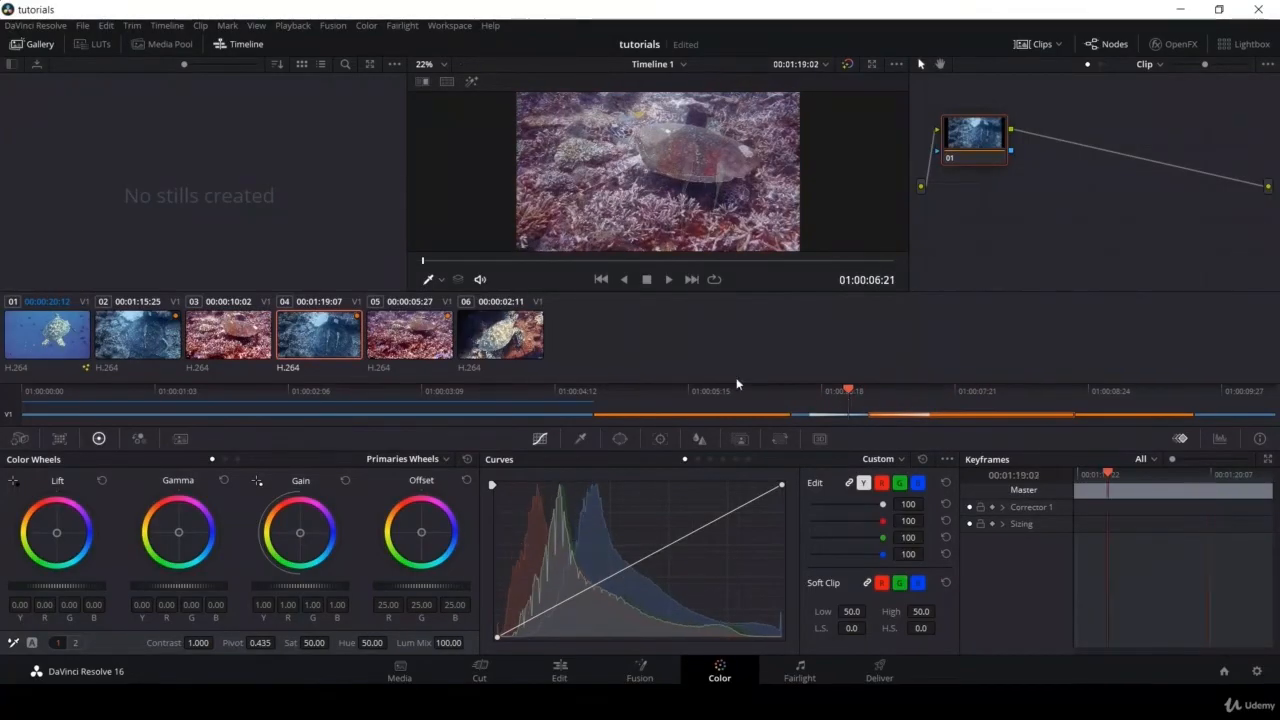
pyautogui.click(246, 44)
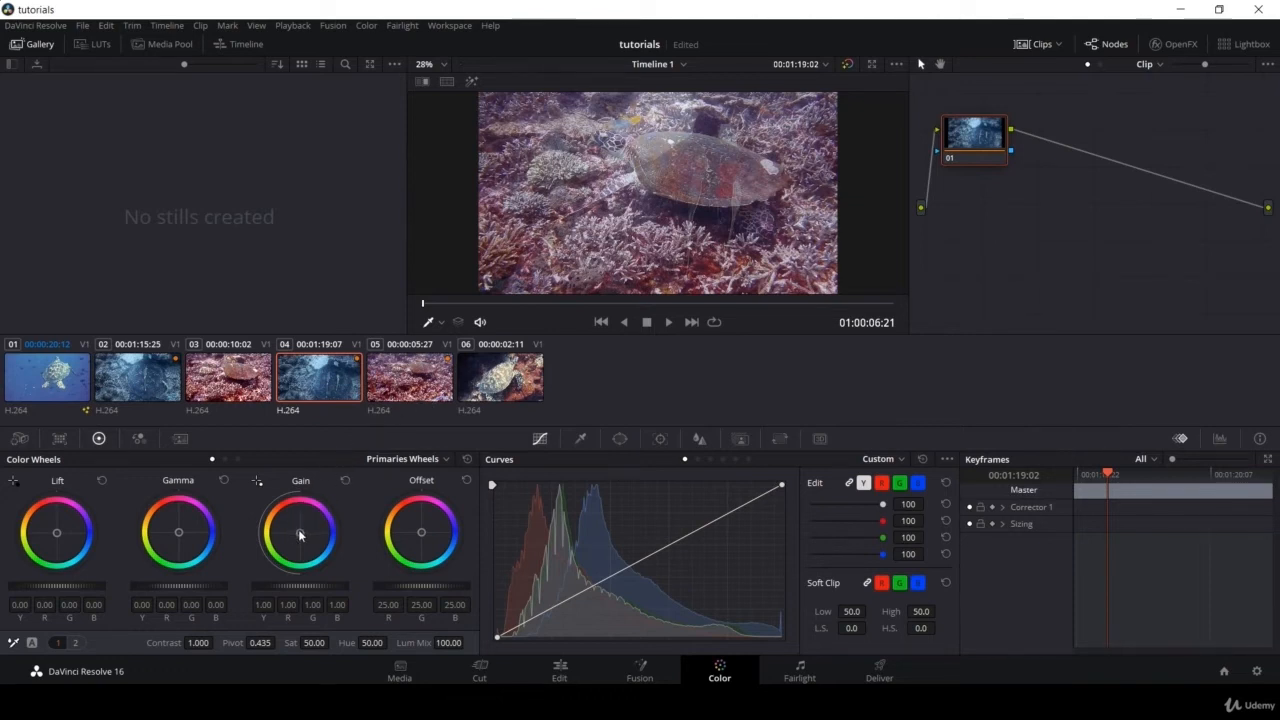
# - Try tinting clip 04's Gain toward green, reset the tint, and raise the Gain level to 1.40
pyautogui.moveTo(299, 532); pyautogui.dragTo(291, 540)
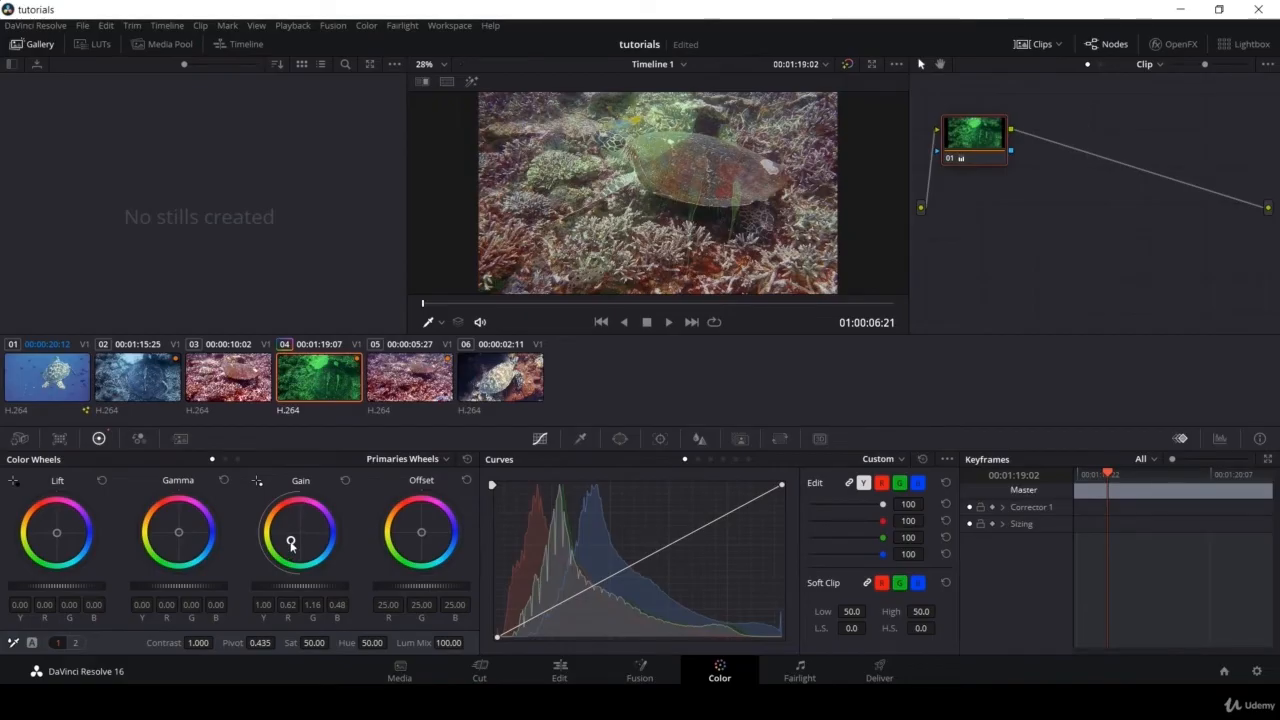
pyautogui.doubleClick(302, 534)
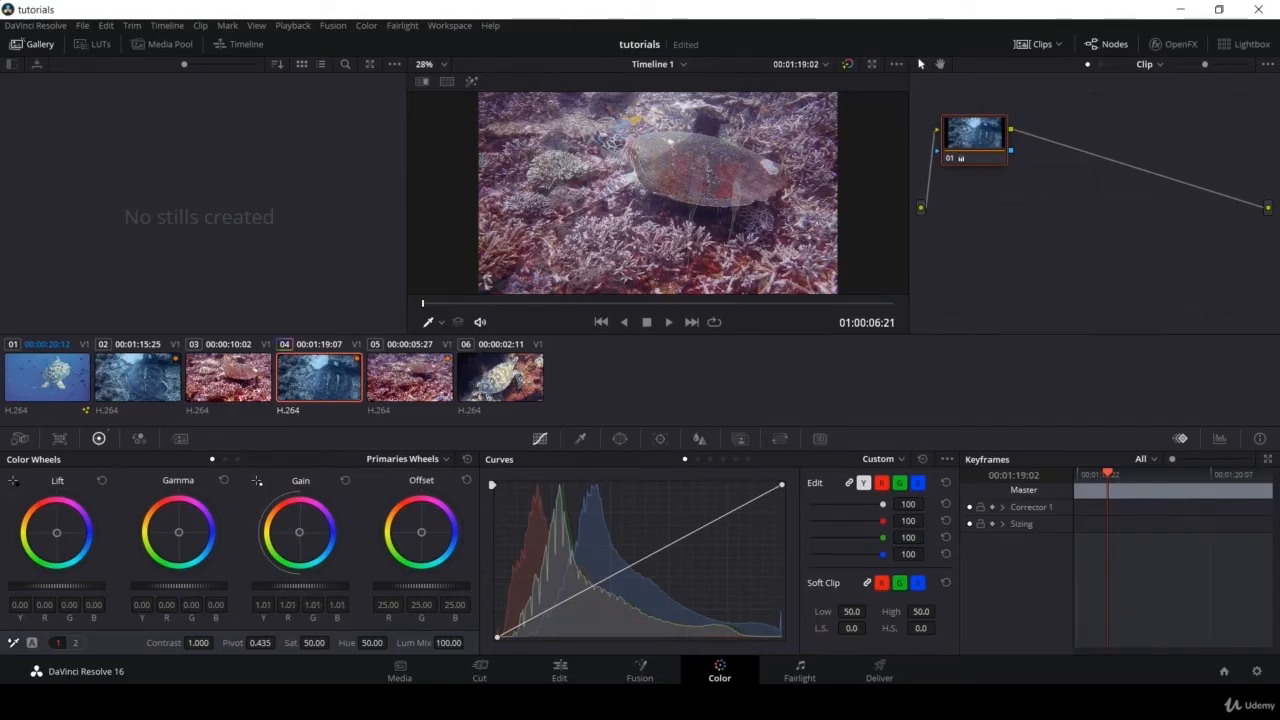
pyautogui.moveTo(300, 586); pyautogui.dragTo(460, 586)
pyautogui.moveTo(300, 586); pyautogui.dragTo(282, 586)
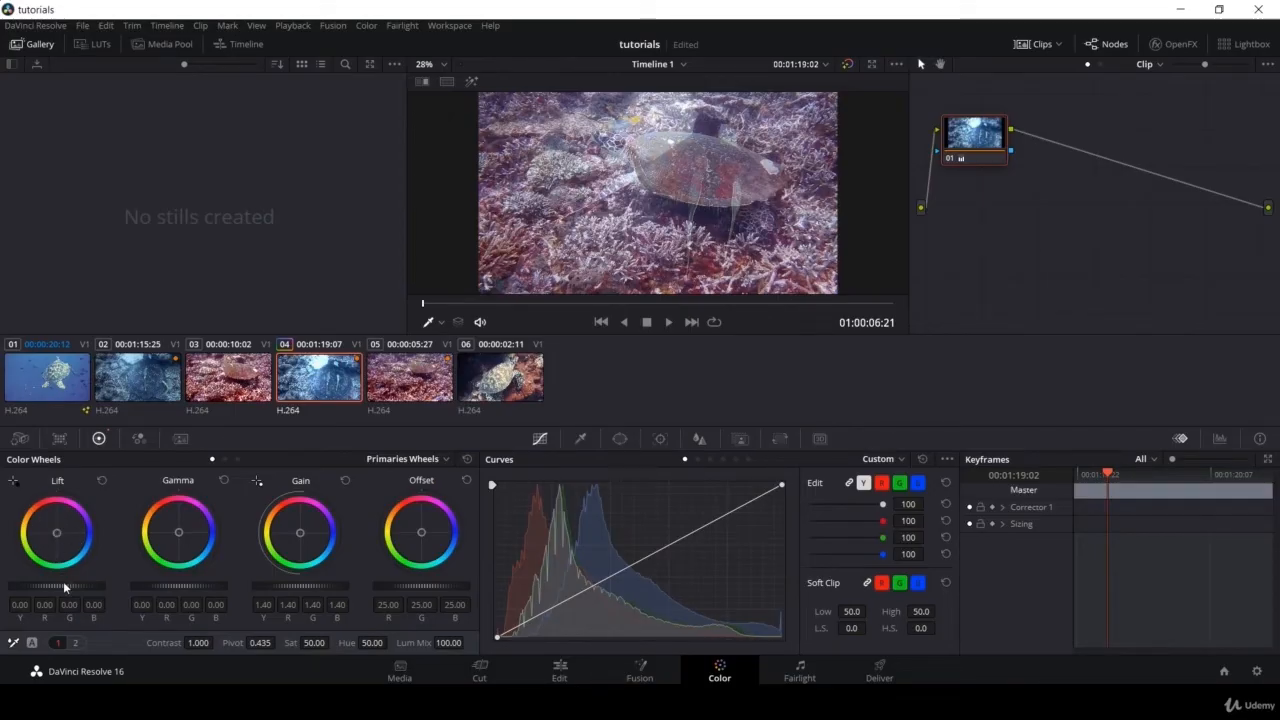
# - Try adjusting clip 04's Lift level and raising saturation to 90.80, and reset saturation to 50.00
pyautogui.moveTo(63, 584)
pyautogui.mouseDown()
pyautogui.moveTo(26, 584)
pyautogui.moveTo(72, 584)
pyautogui.mouseUp()
pyautogui.moveTo(307, 642); pyautogui.dragTo(352, 642)
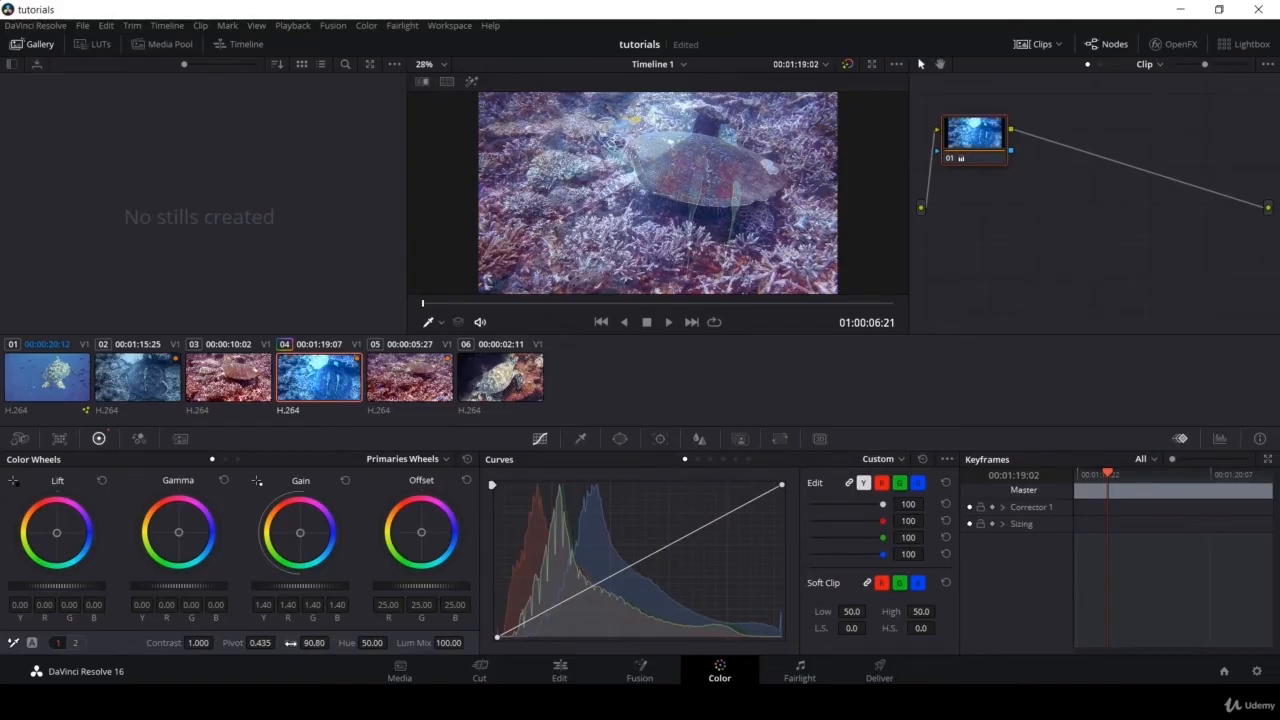
pyautogui.doubleClick(290, 643)
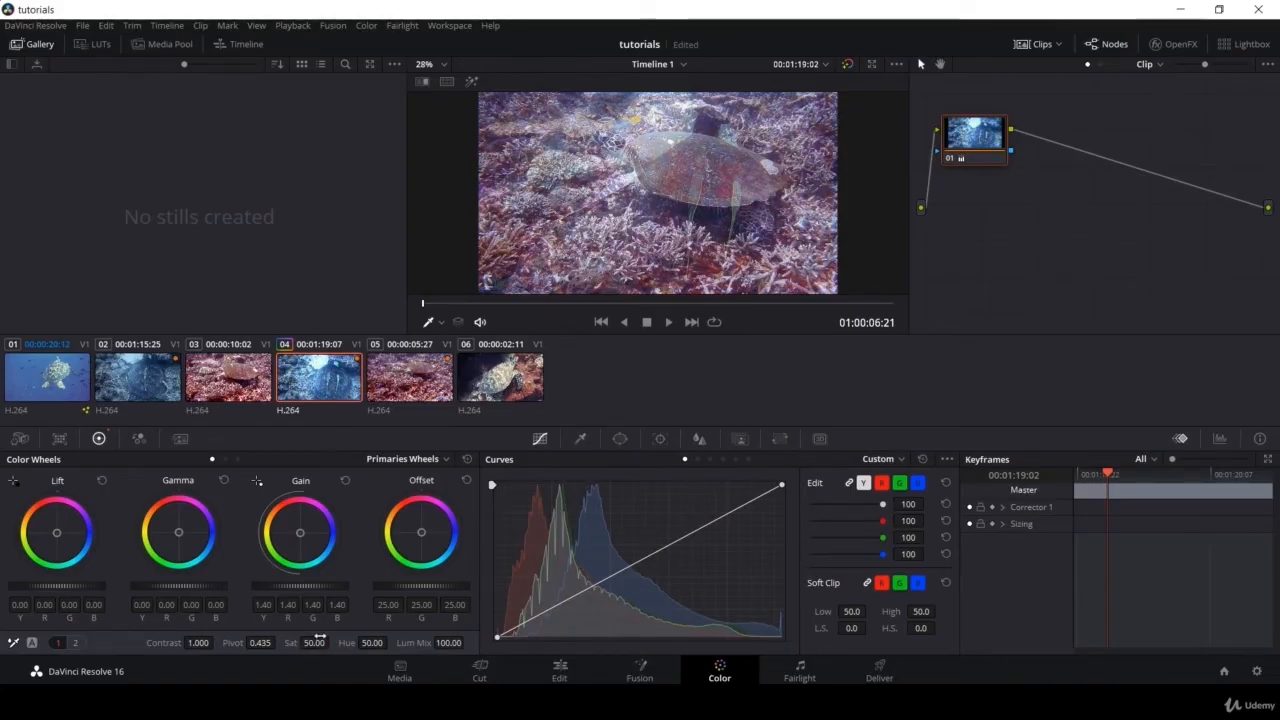
# - Show the Waveform scope and scrub clip 04 to 01:00:08:04 to compare the image with its signal levels
pyautogui.click(784, 485)
pyautogui.click(1219, 439)
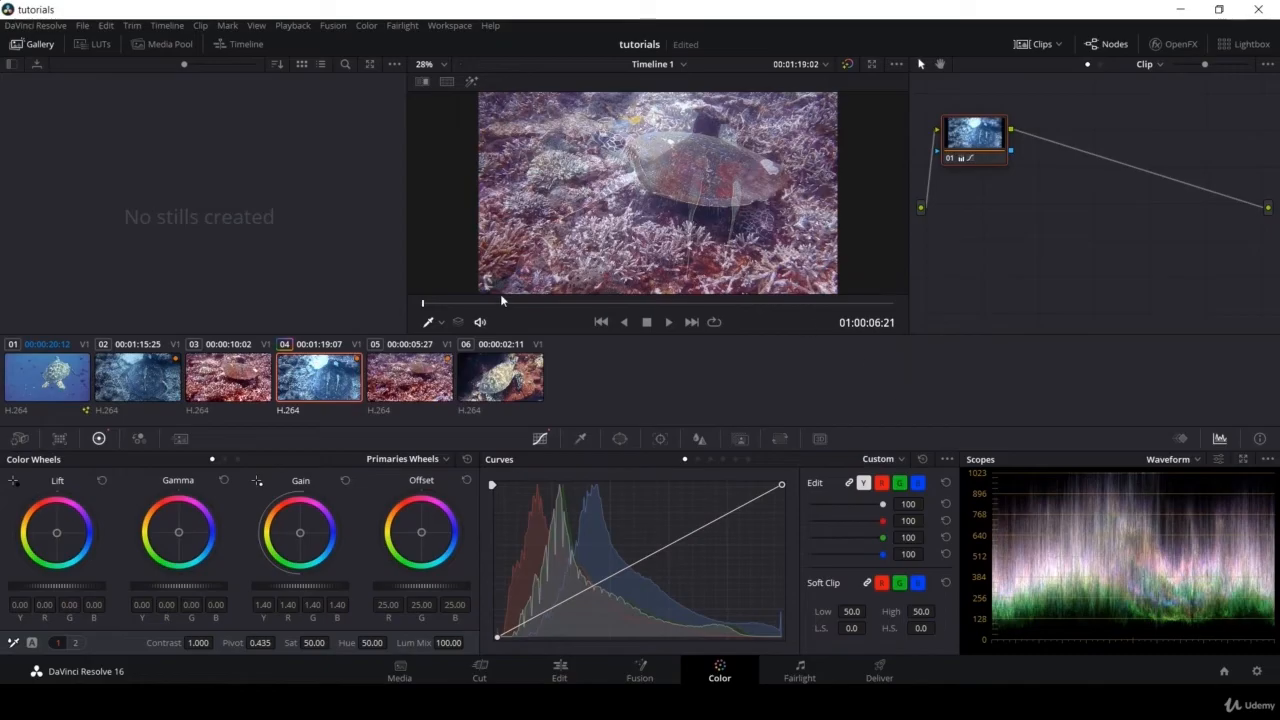
pyautogui.moveTo(550, 304); pyautogui.dragTo(844, 306)
pyautogui.moveTo(866, 302); pyautogui.dragTo(806, 310)
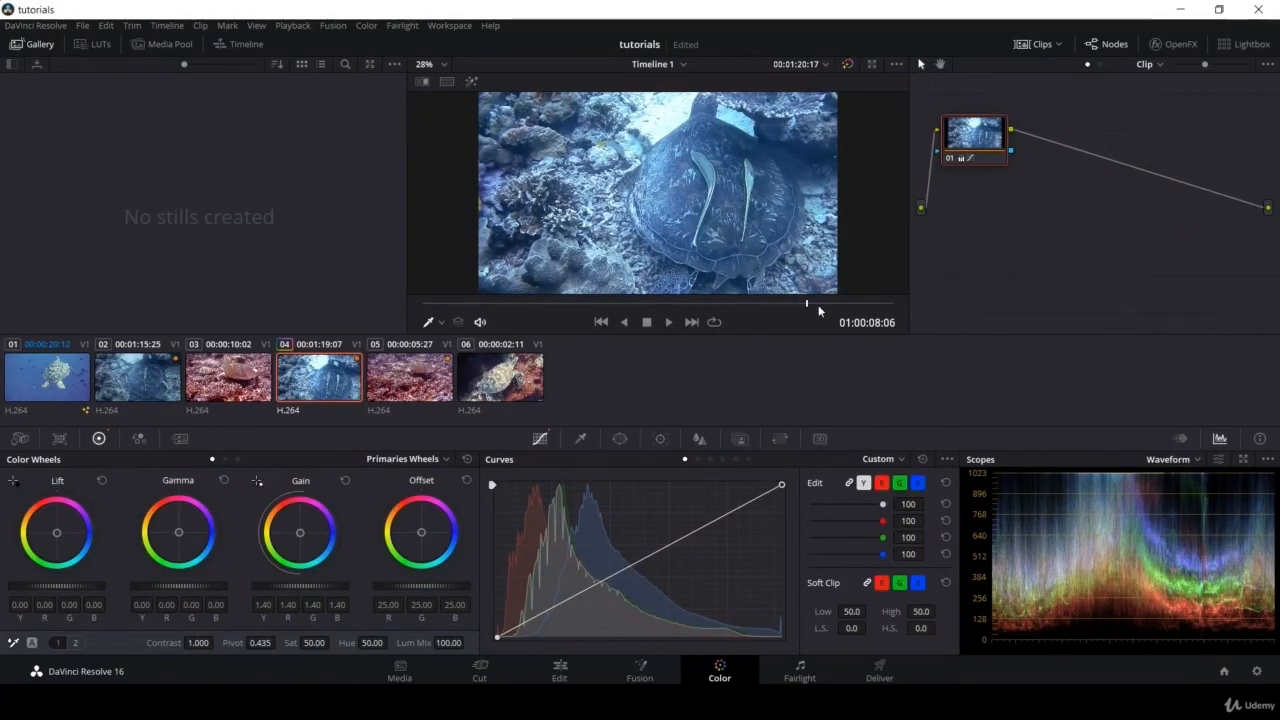
pyautogui.moveTo(804, 306)
pyautogui.mouseDown()
pyautogui.moveTo(834, 306)
pyautogui.moveTo(726, 294)
pyautogui.moveTo(942, 297)
pyautogui.moveTo(748, 298)
pyautogui.moveTo(786, 295)
pyautogui.mouseUp()
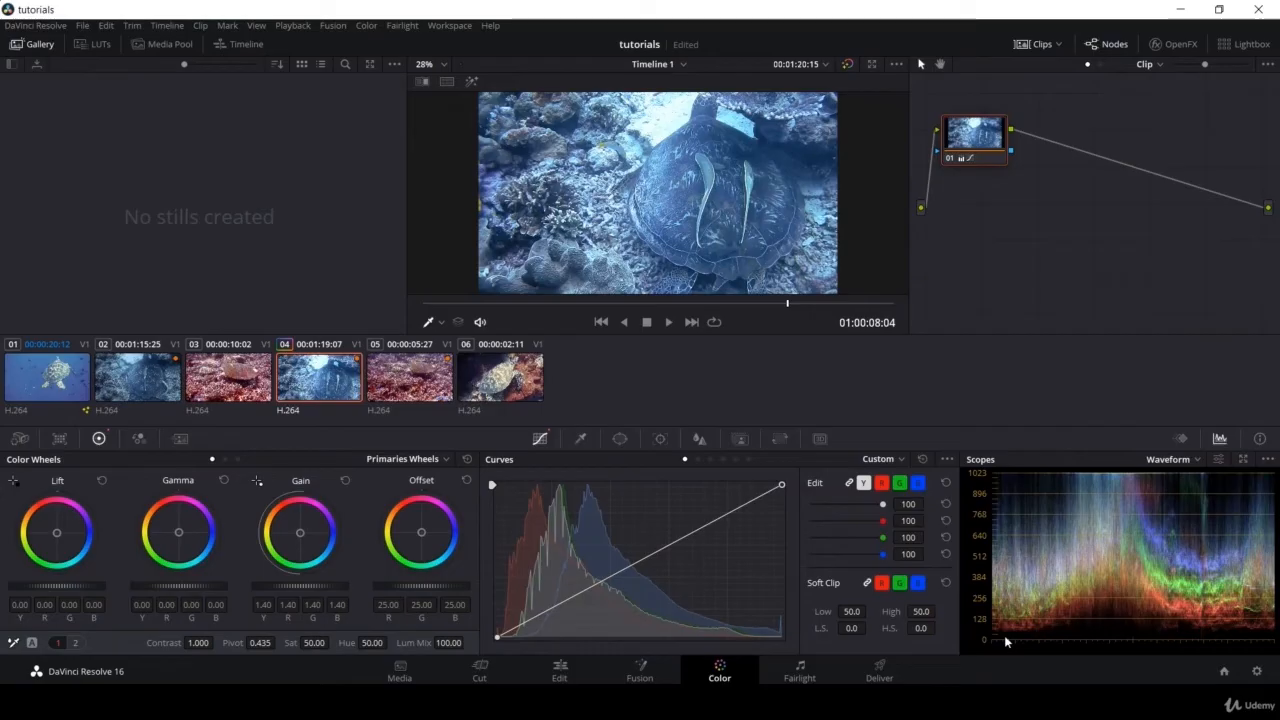
# - Examine clip 04's colours in the Parade and Vectorscope scopes, and switch the scope back to Waveform
pyautogui.click(1195, 460)
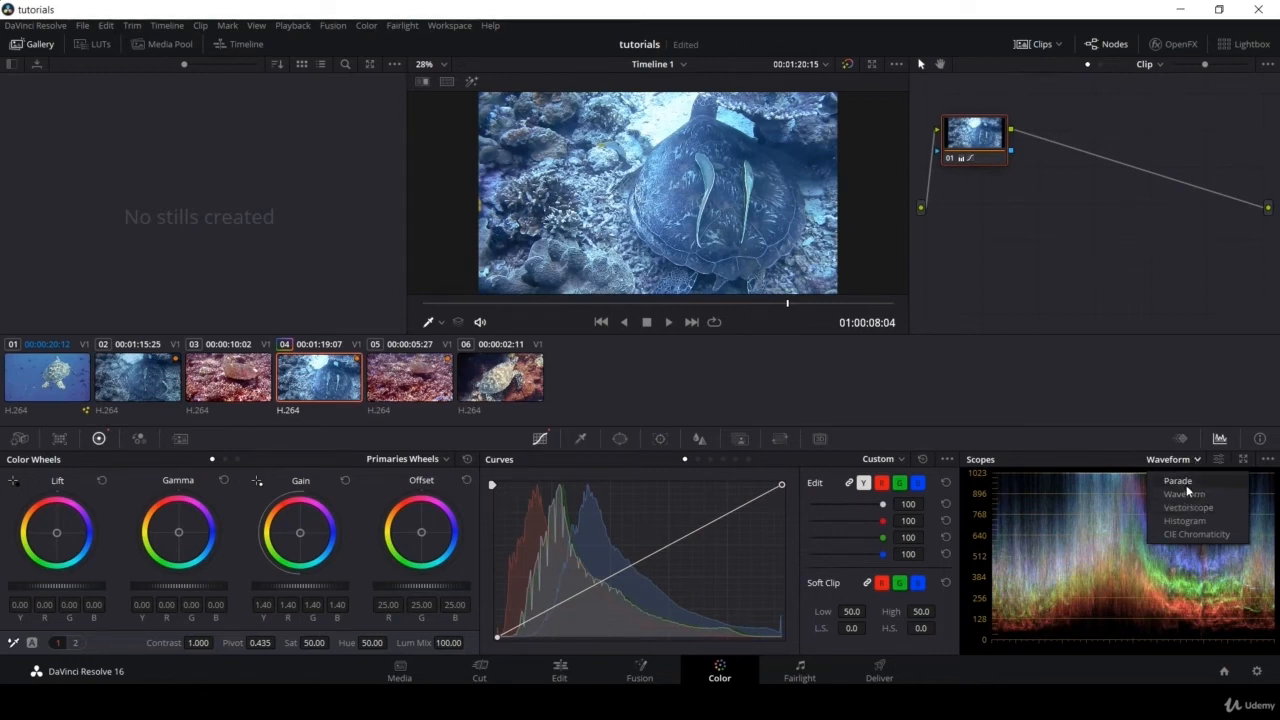
pyautogui.click(1186, 482)
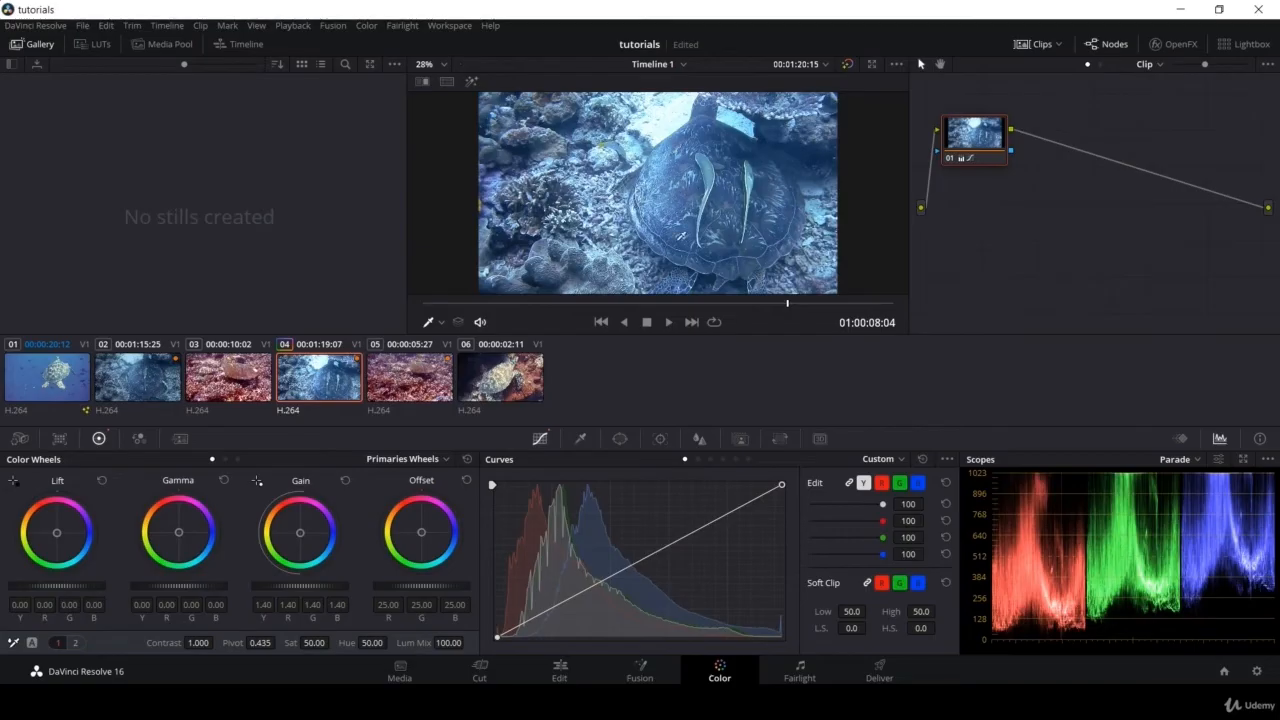
pyautogui.moveTo(743, 303); pyautogui.dragTo(774, 308)
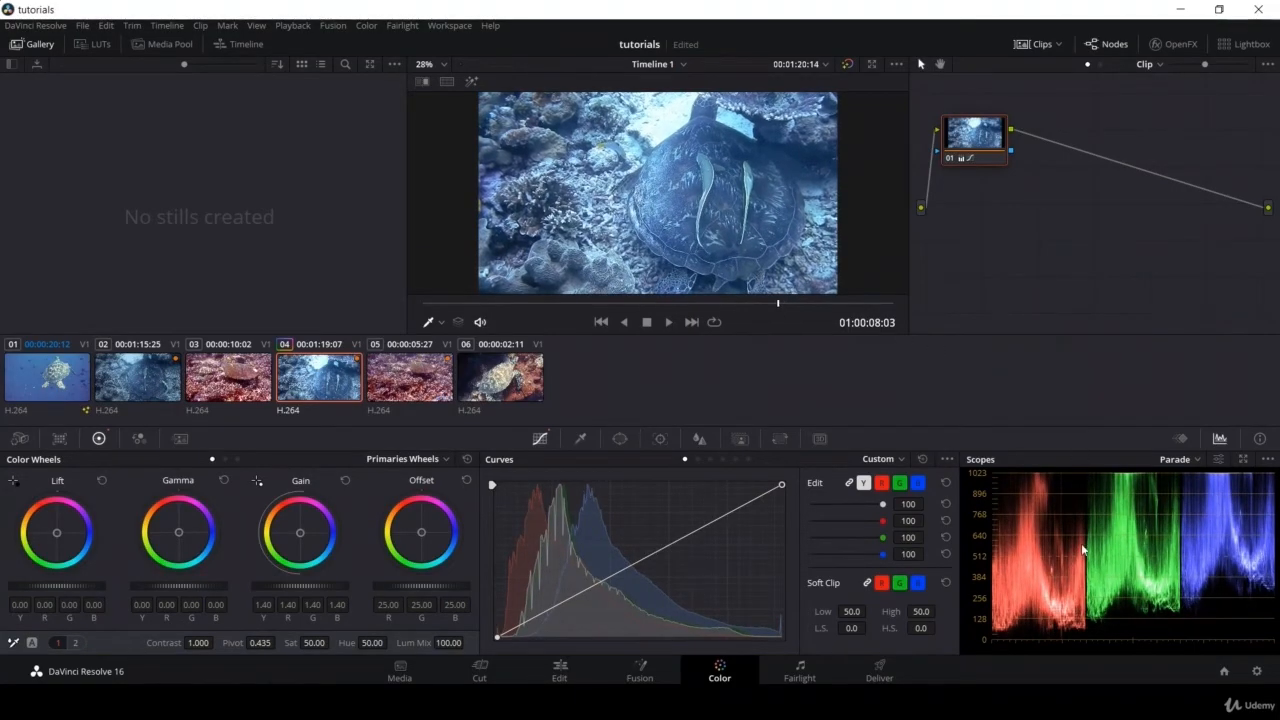
pyautogui.click(1182, 461)
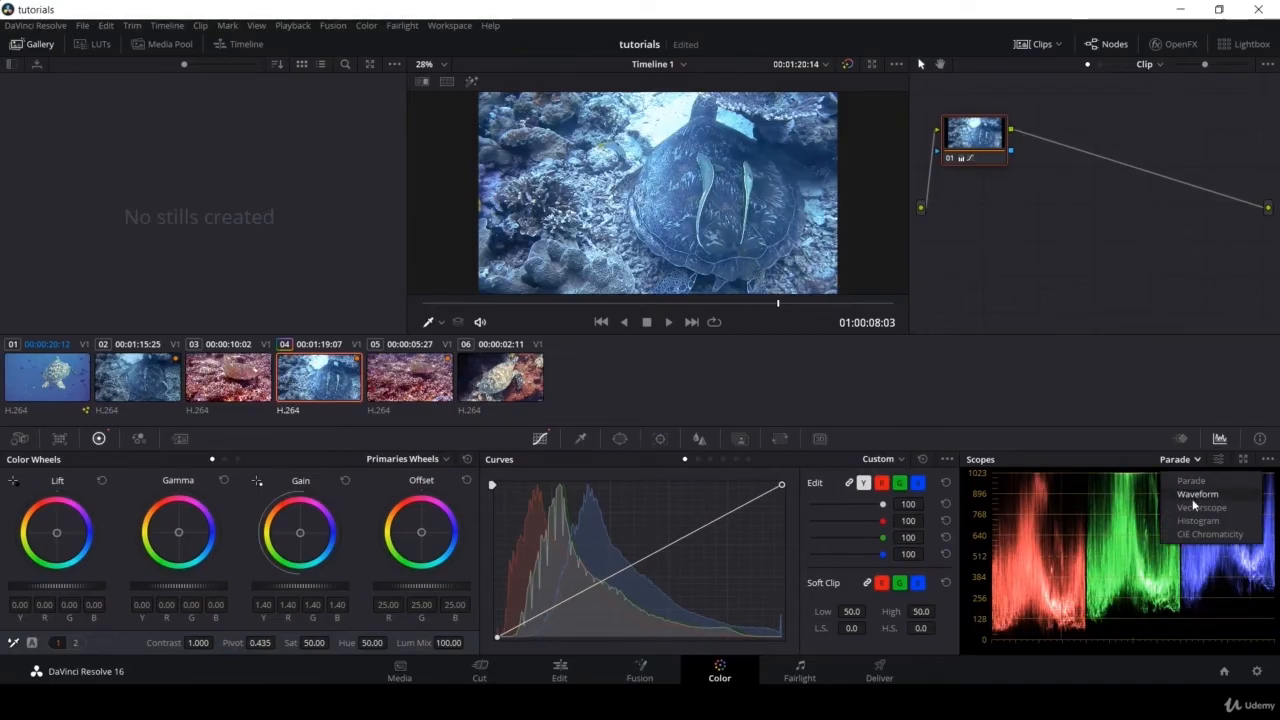
pyautogui.click(1198, 507)
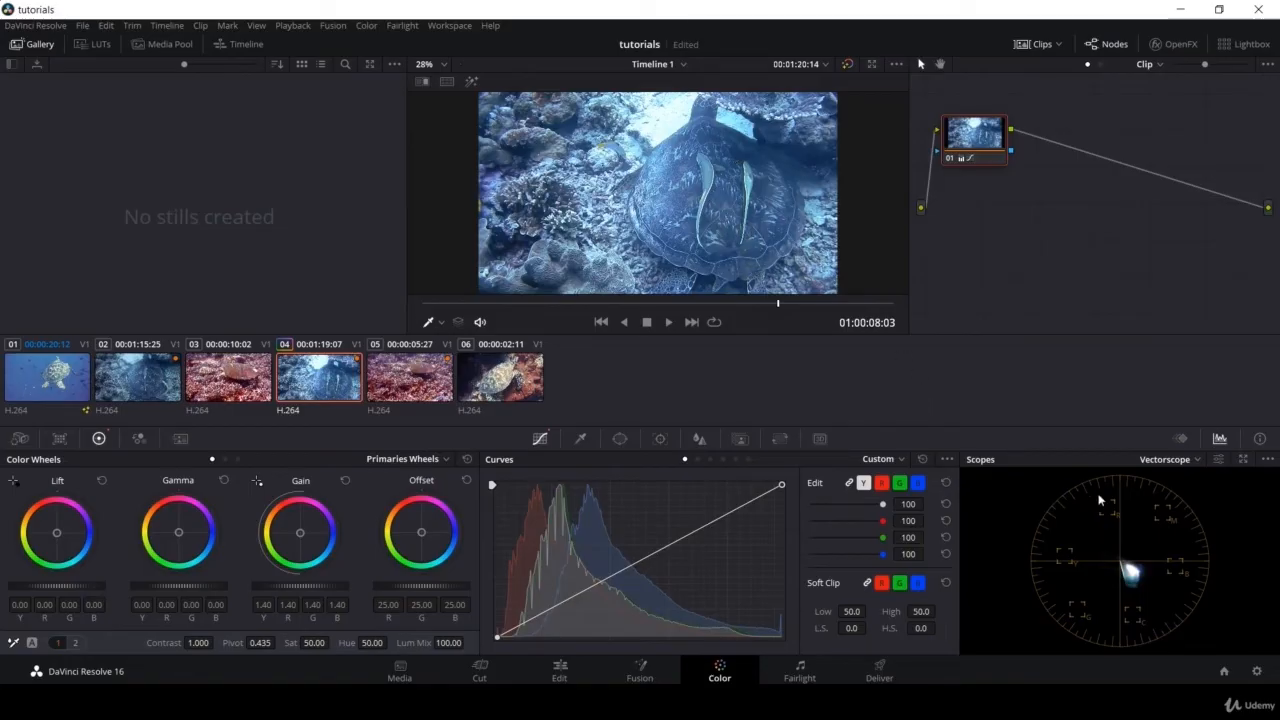
pyautogui.click(1168, 462)
pyautogui.click(1171, 492)
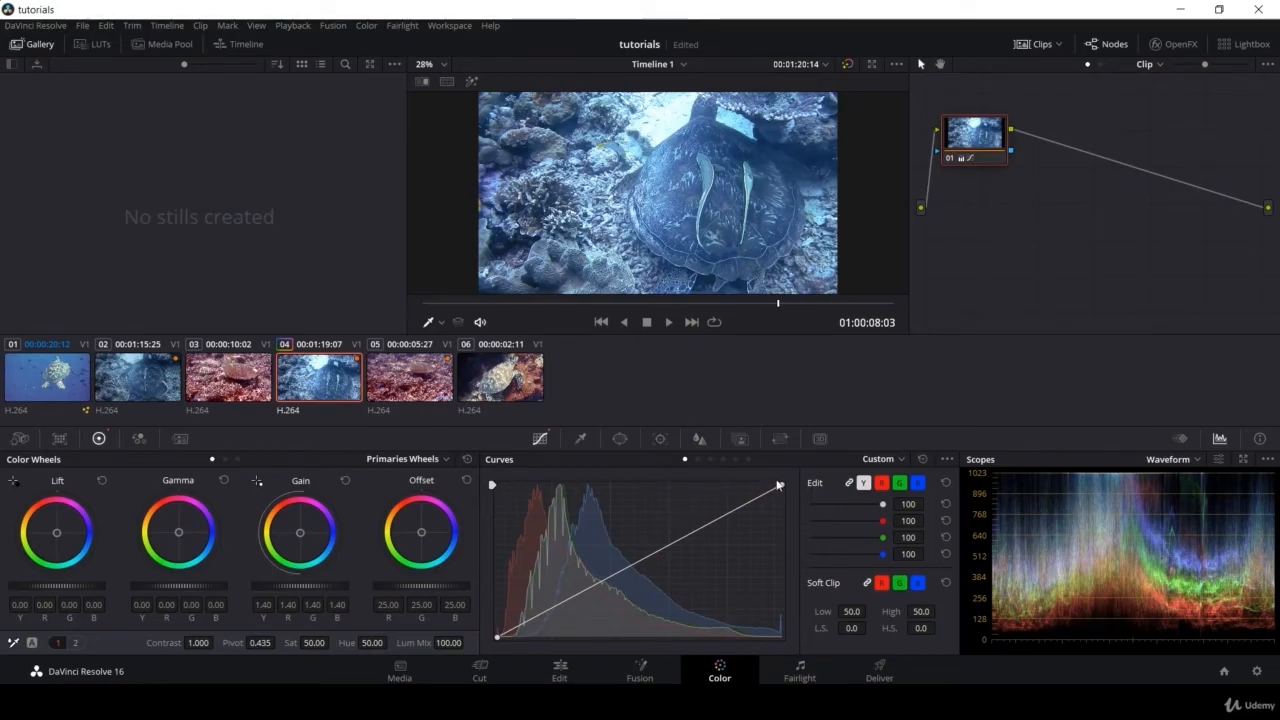
# - Try lowering the white point of clip 04's custom curve, restore it, and try moving the black point
pyautogui.moveTo(779, 485); pyautogui.dragTo(794, 518)
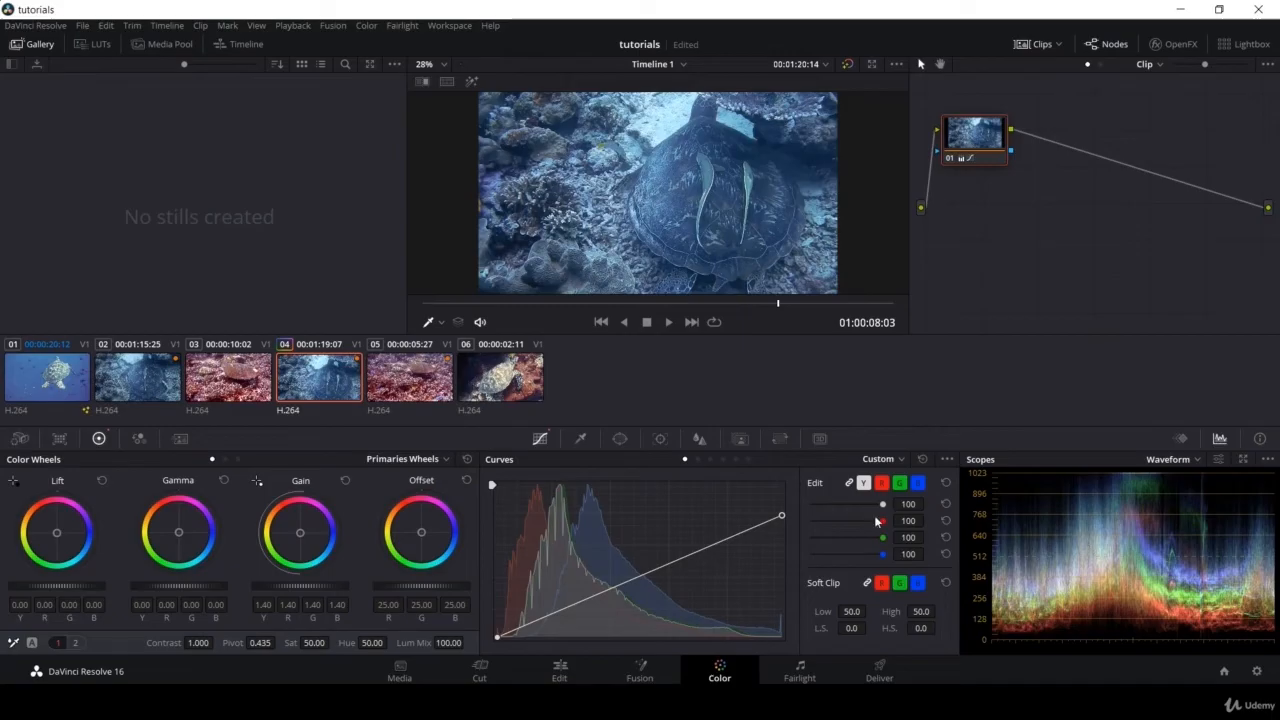
pyautogui.moveTo(783, 517); pyautogui.dragTo(781, 484)
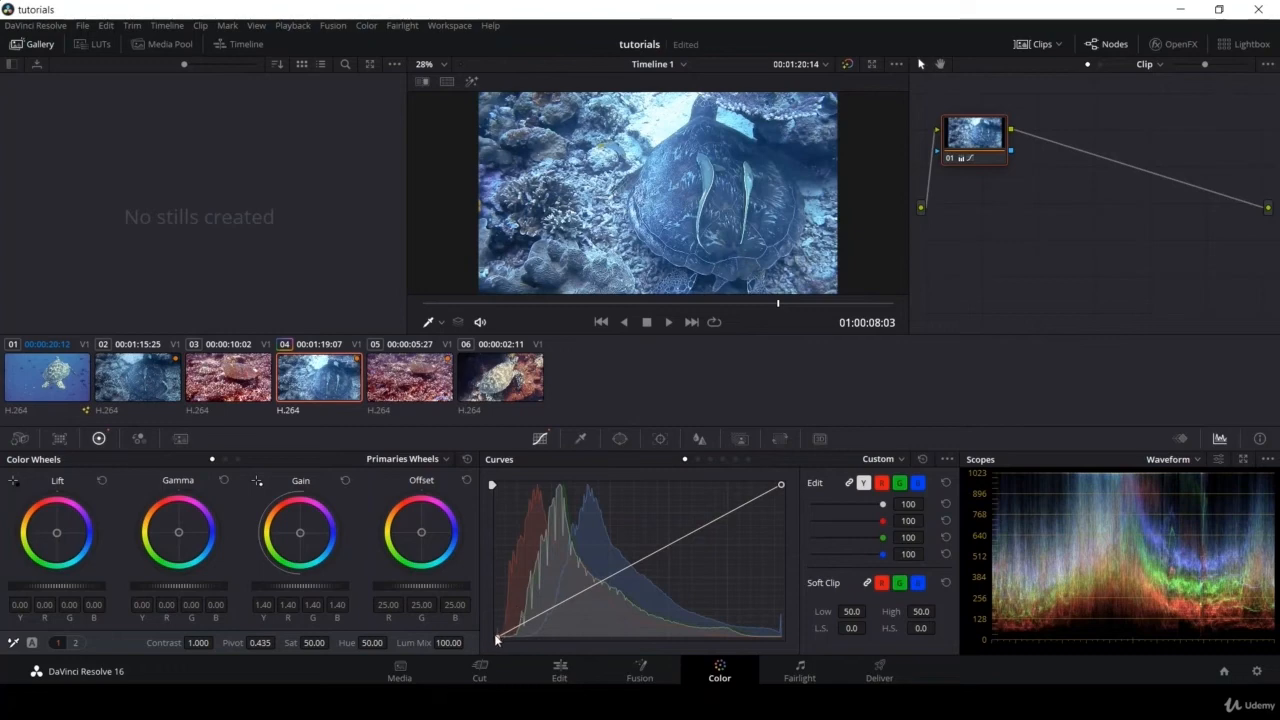
pyautogui.moveTo(498, 637)
pyautogui.mouseDown()
pyautogui.moveTo(558, 644)
pyautogui.moveTo(484, 643)
pyautogui.mouseUp()
pyautogui.moveTo(481, 643)
pyautogui.mouseDown()
pyautogui.moveTo(482, 618)
pyautogui.moveTo(482, 641)
pyautogui.mouseUp()
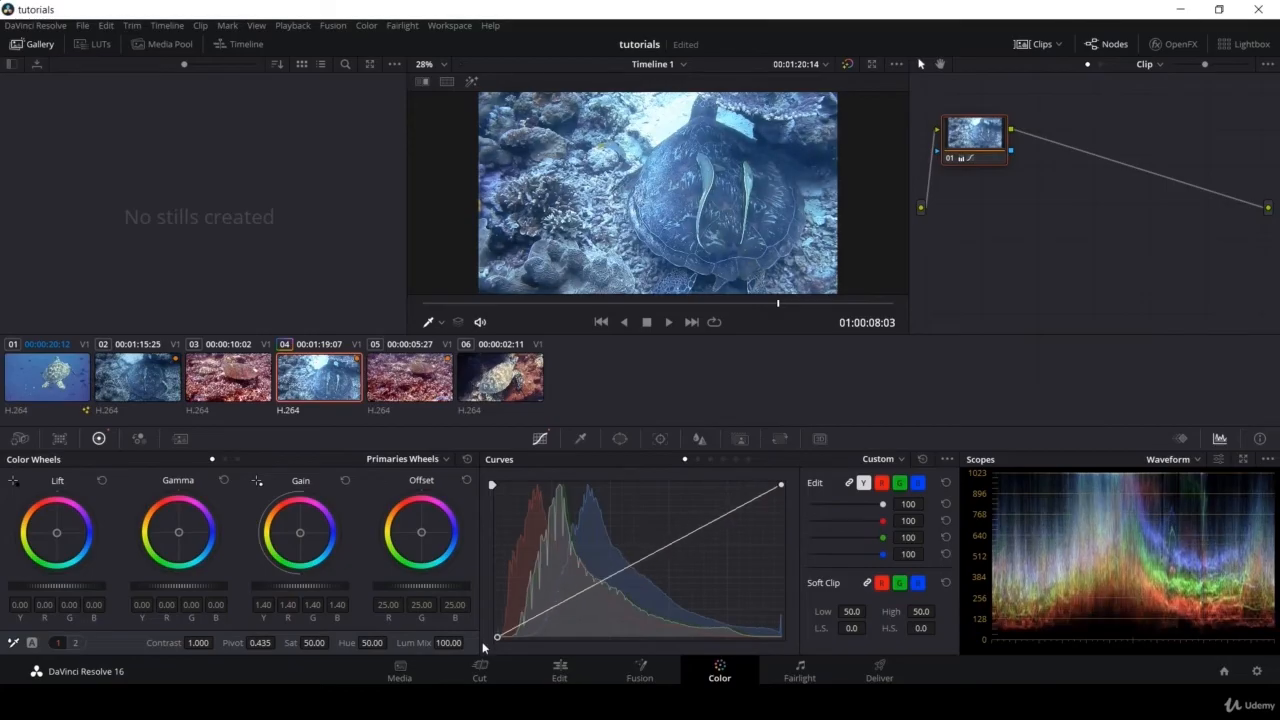
# - Try an S-shaped contrast bend with two midtone points on clip 04's custom curve, and undo it
pyautogui.click(623, 566)
pyautogui.moveTo(623, 566)
pyautogui.mouseDown()
pyautogui.moveTo(658, 542)
pyautogui.moveTo(627, 575)
pyautogui.mouseUp()
pyautogui.click(661, 550)
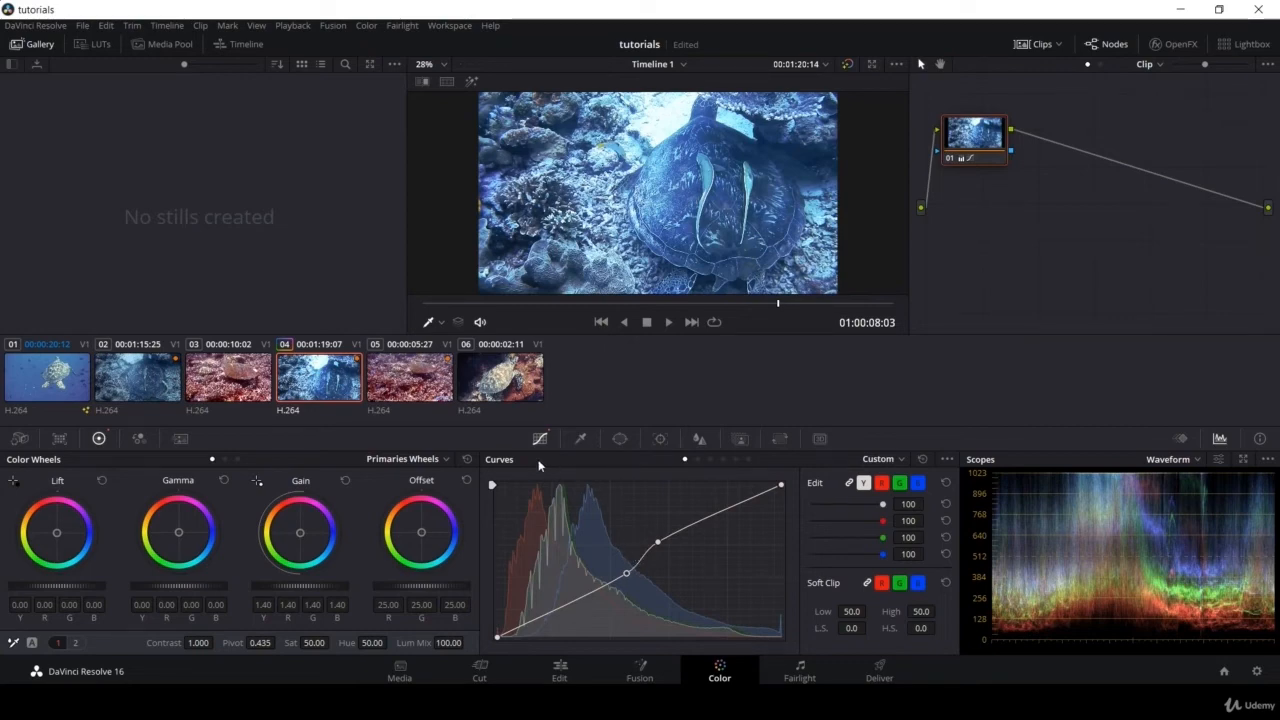
pyautogui.hotkey('ctrl', 'z')
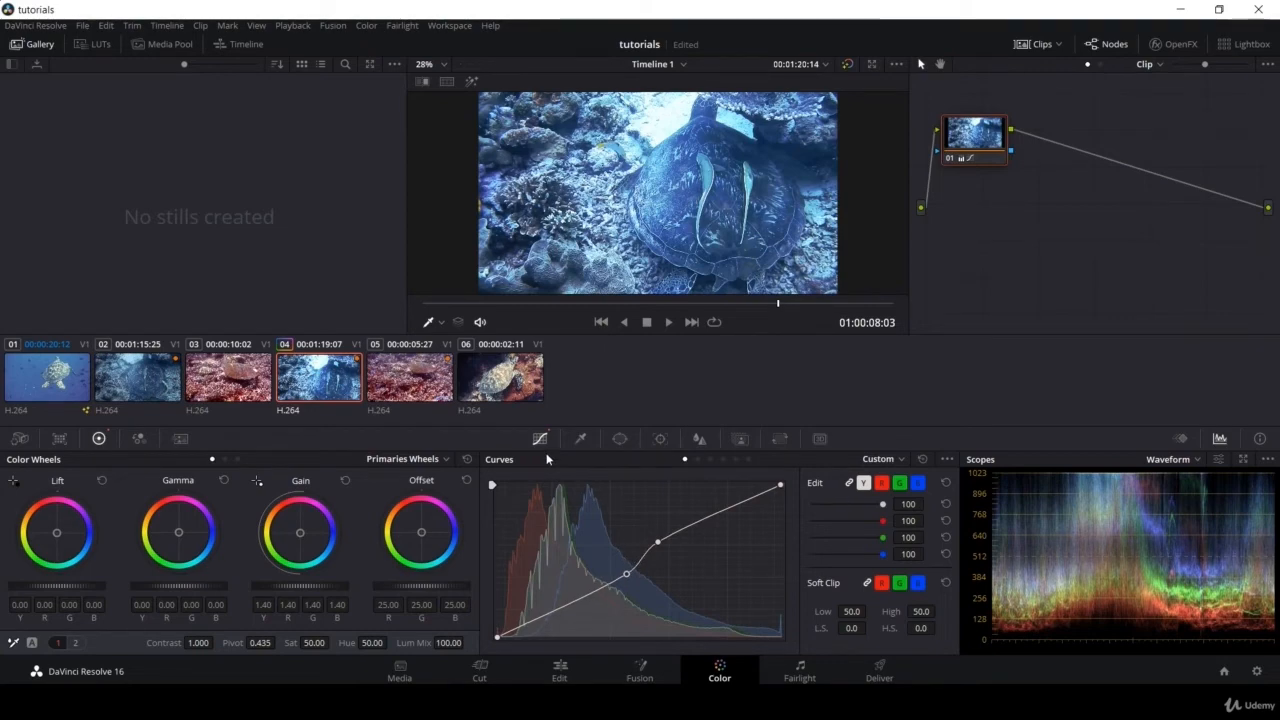
pyautogui.hotkey('ctrl', 'z')
pyautogui.hotkey('ctrl', 'z')
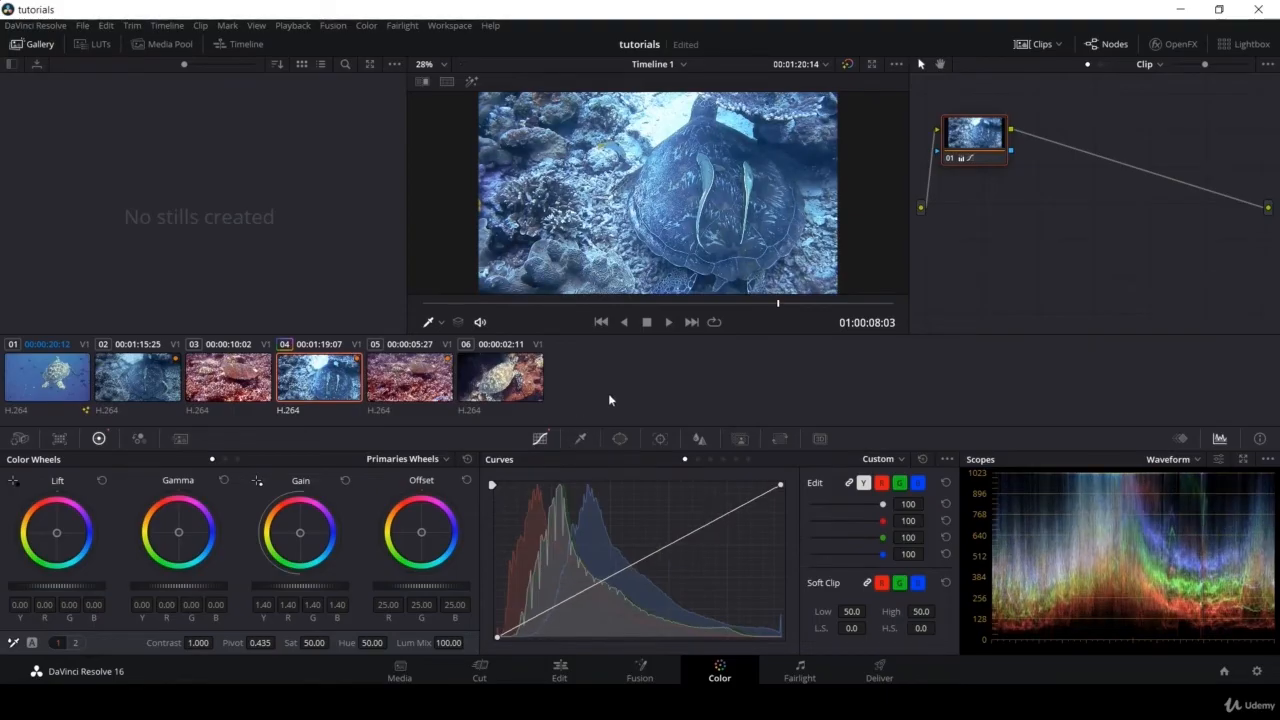
# - Open the HSL Qualifier for clip 04, move to 01:00:07:24, and reset the Gain wheel
pyautogui.click(584, 442)
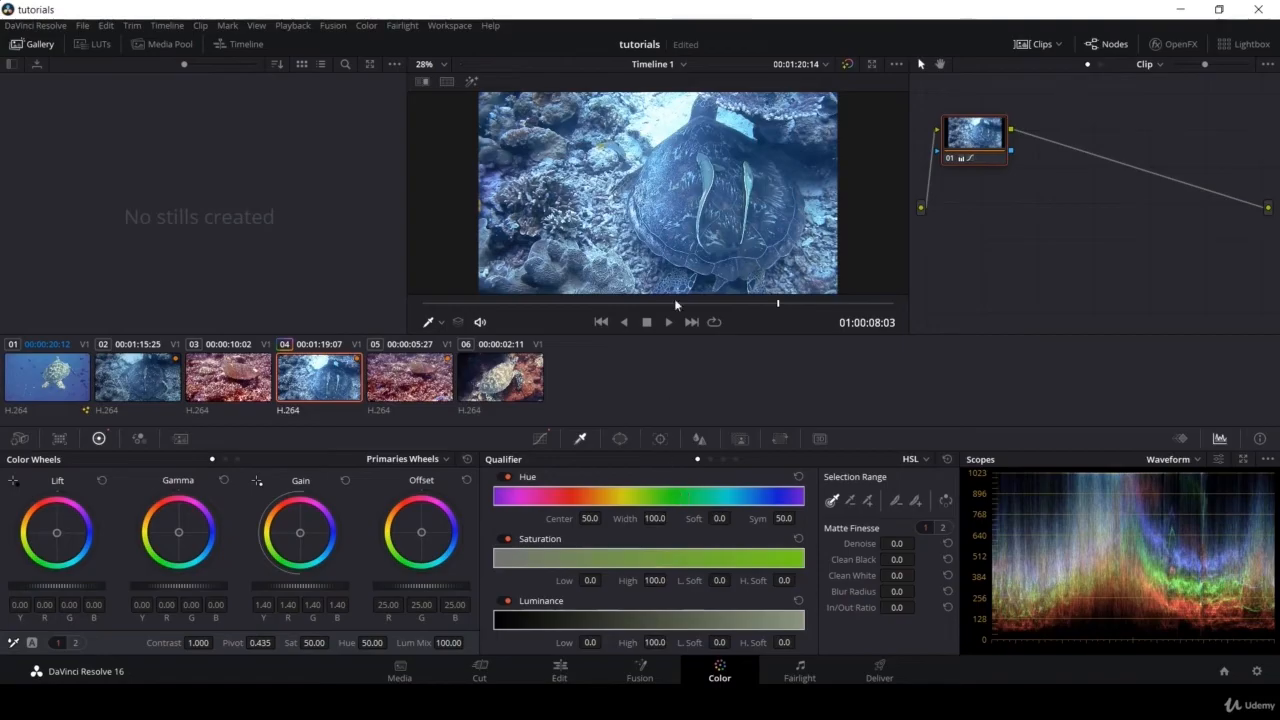
pyautogui.moveTo(722, 301); pyautogui.dragTo(690, 304)
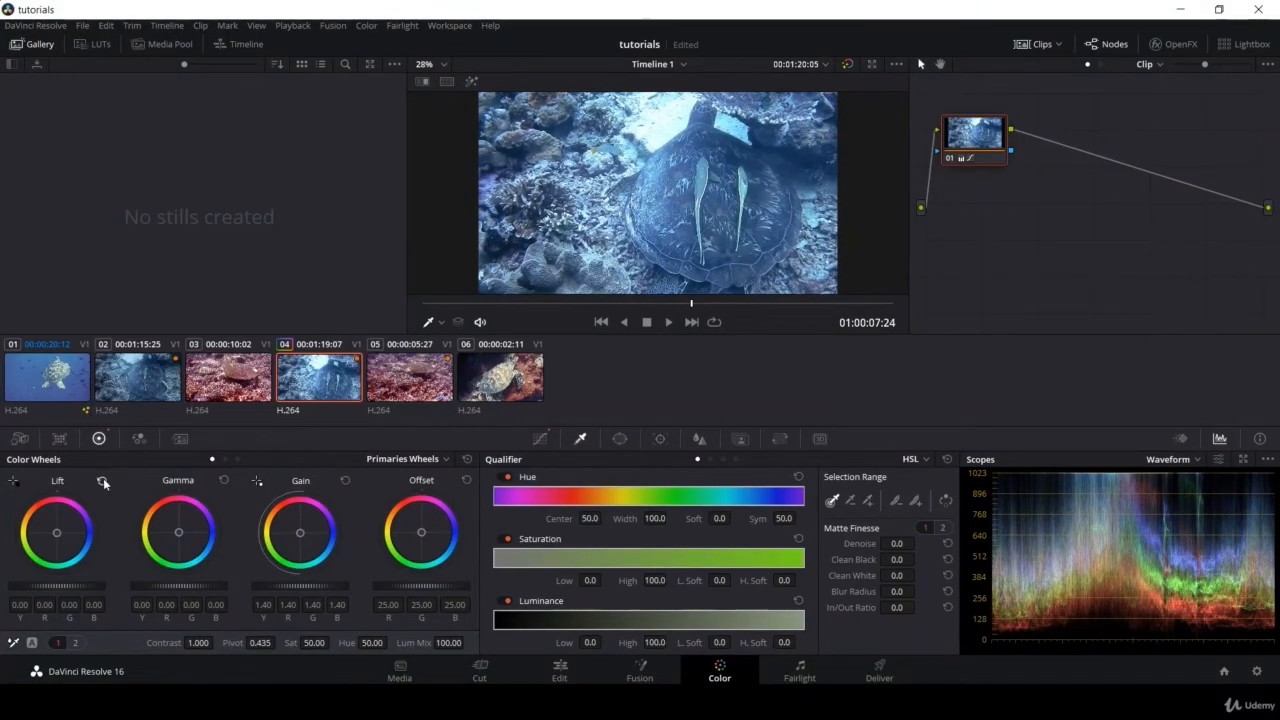
pyautogui.click(345, 480)
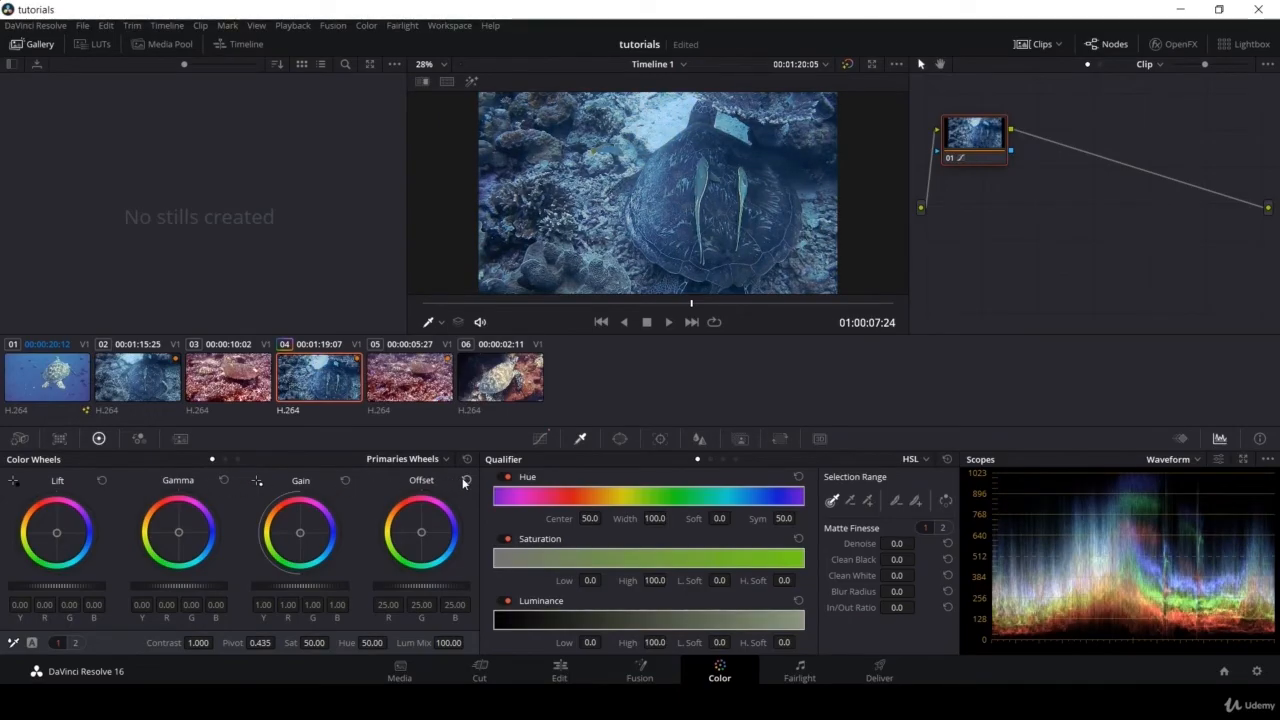
# - At 01:00:07:22, sample the pale blue patch above the turtle's shell and tint its Gain orange: R 1.67, G 0.90, B 0.01
pyautogui.moveTo(689, 303)
pyautogui.mouseDown()
pyautogui.moveTo(647, 302)
pyautogui.moveTo(672, 302)
pyautogui.mouseUp()
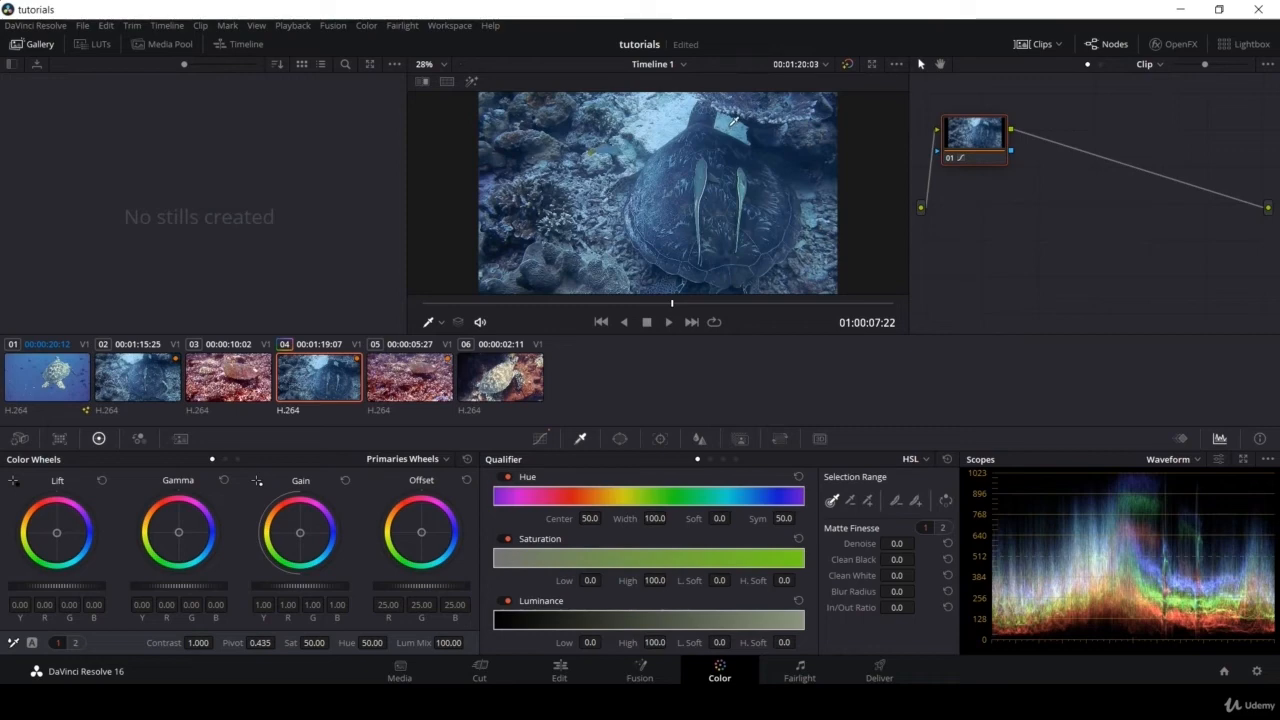
pyautogui.click(734, 122)
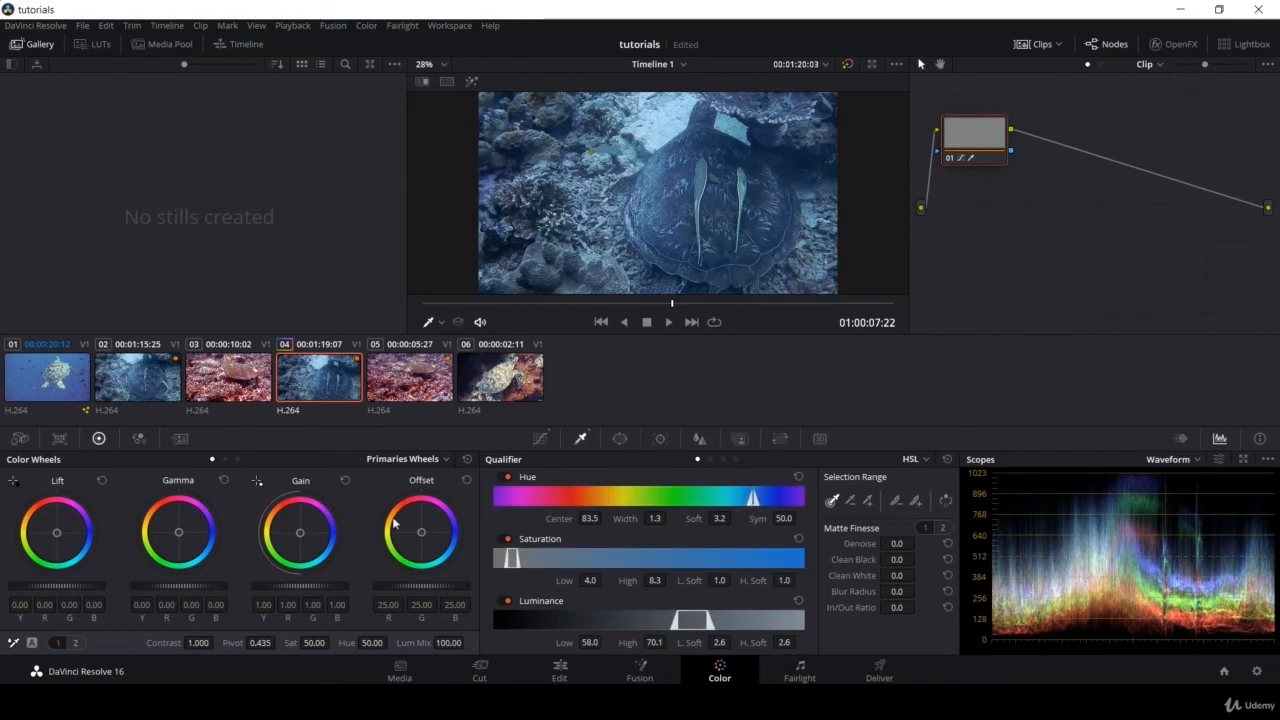
pyautogui.moveTo(301, 535)
pyautogui.mouseDown()
pyautogui.moveTo(295, 551)
pyautogui.moveTo(282, 518)
pyautogui.mouseUp()
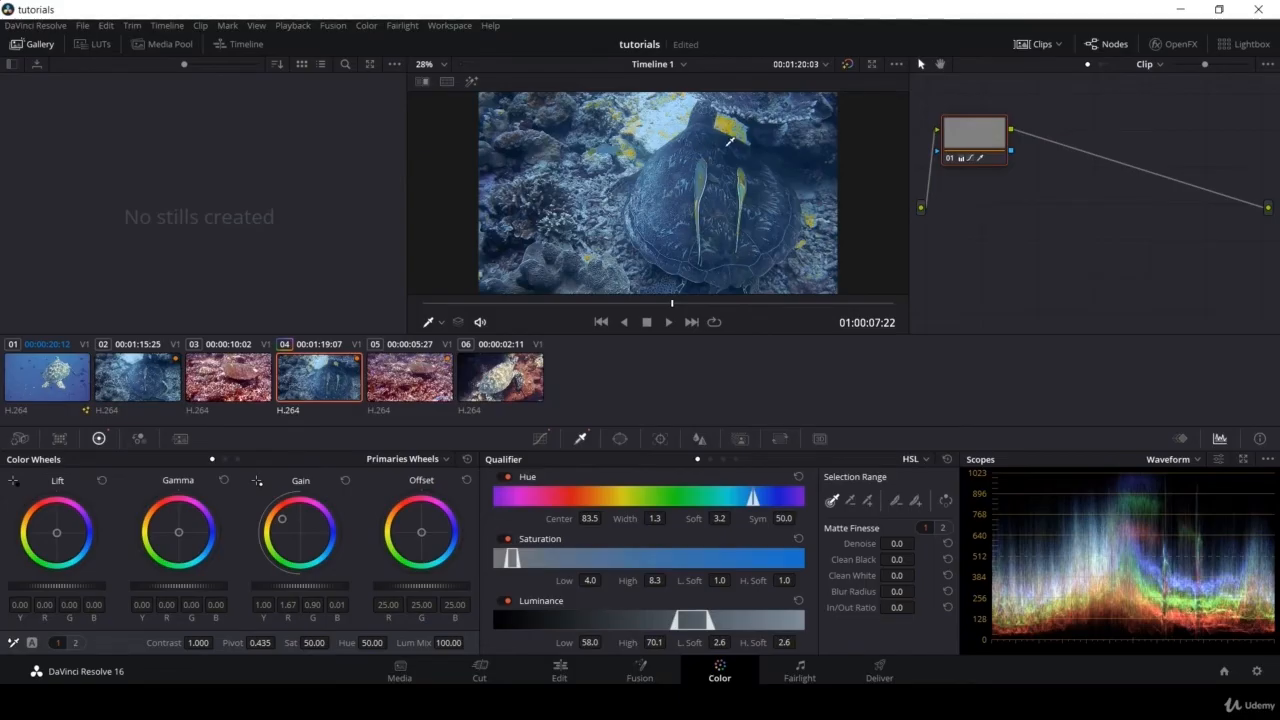
# - Add a rectangular linear window to clip 04 and place it over the lower-left coral at Pan 44.47, Tilt 46.89
pyautogui.click(621, 439)
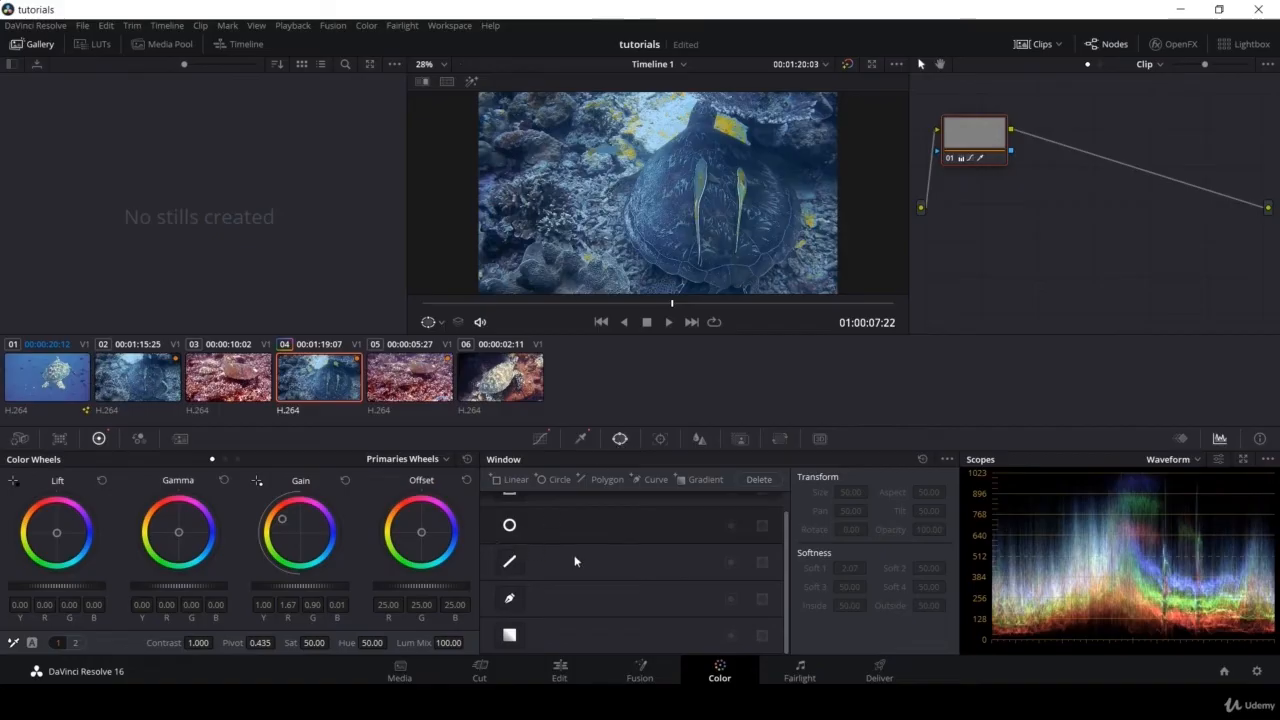
pyautogui.scroll(1, 575, 560)
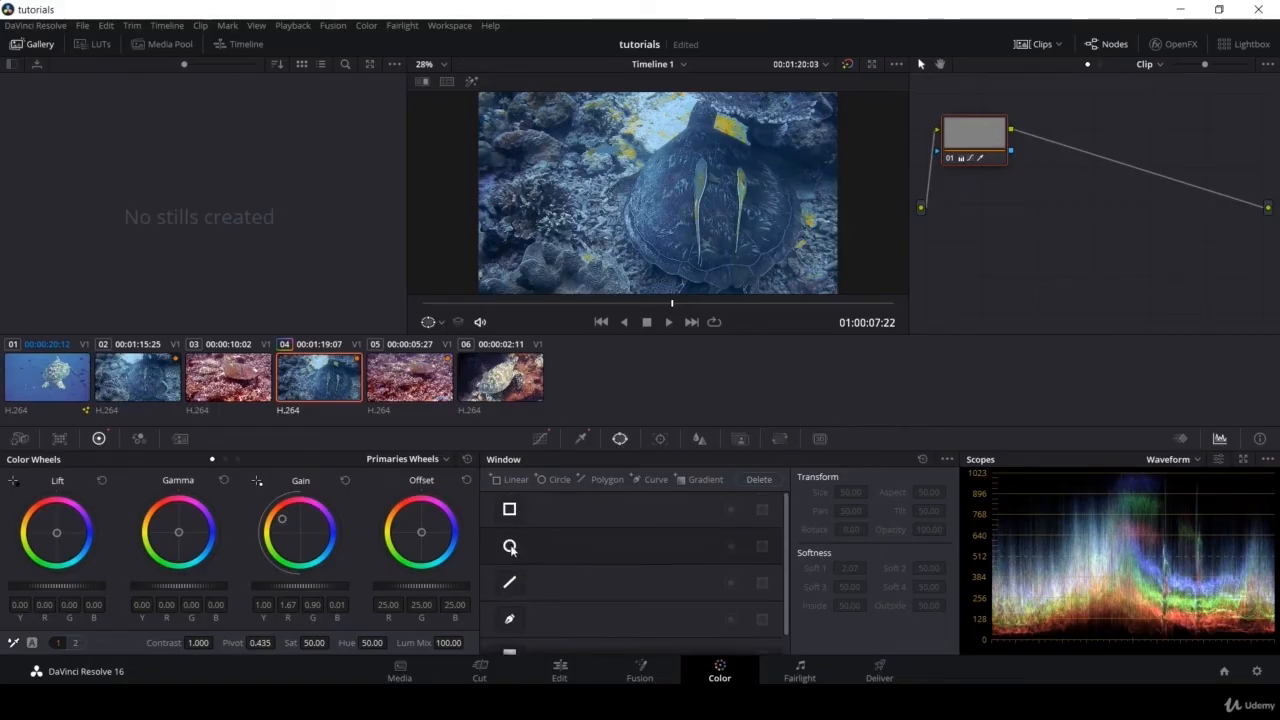
pyautogui.click(510, 512)
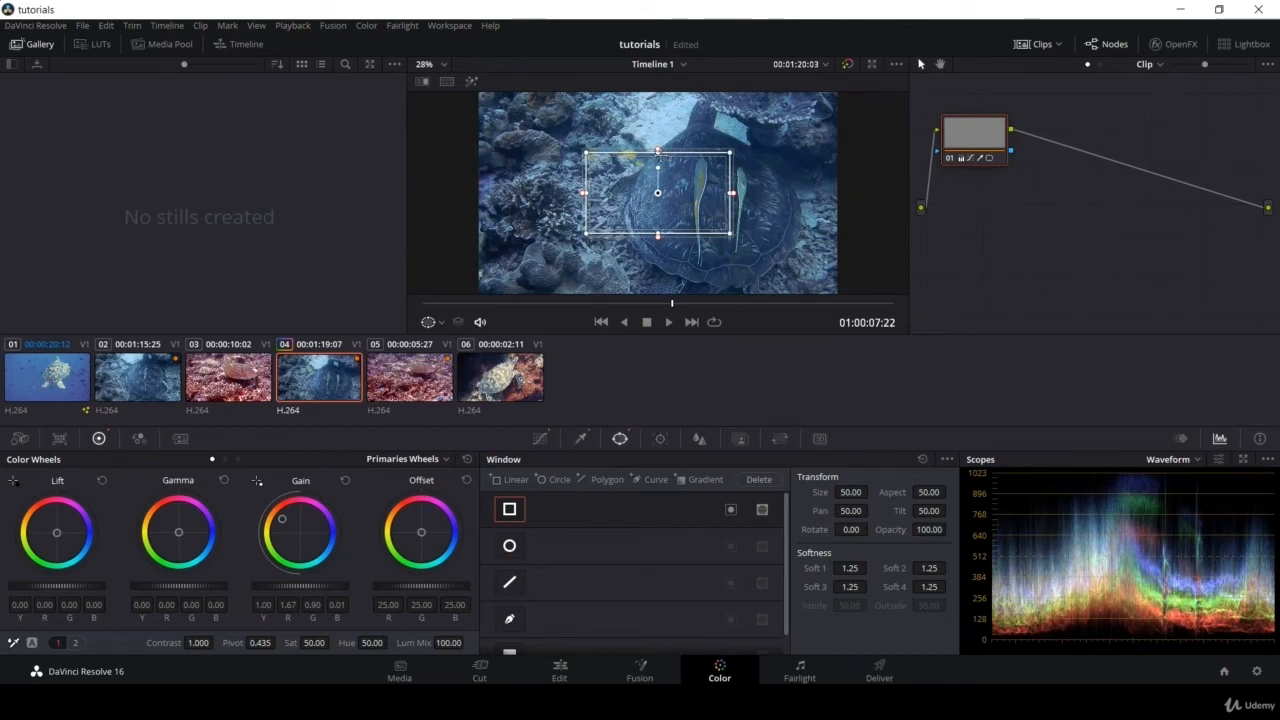
pyautogui.moveTo(658, 193); pyautogui.dragTo(573, 240)
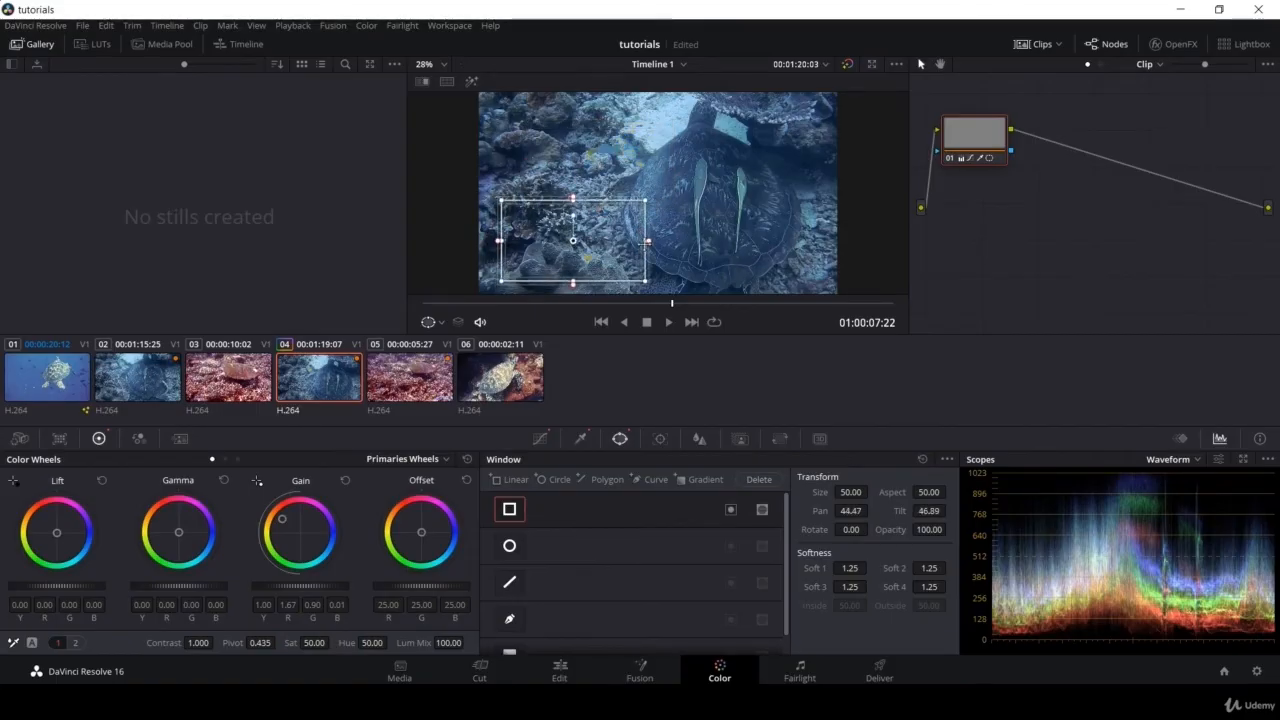
# - Widen the rectangular window, soften its edges to Soft 2 8.34 and Soft 3 2.67, and reposition it at Pan 44.25, Tilt 48.40
pyautogui.moveTo(648, 242); pyautogui.dragTo(645, 243)
pyautogui.moveTo(628, 242); pyautogui.dragTo(680, 248)
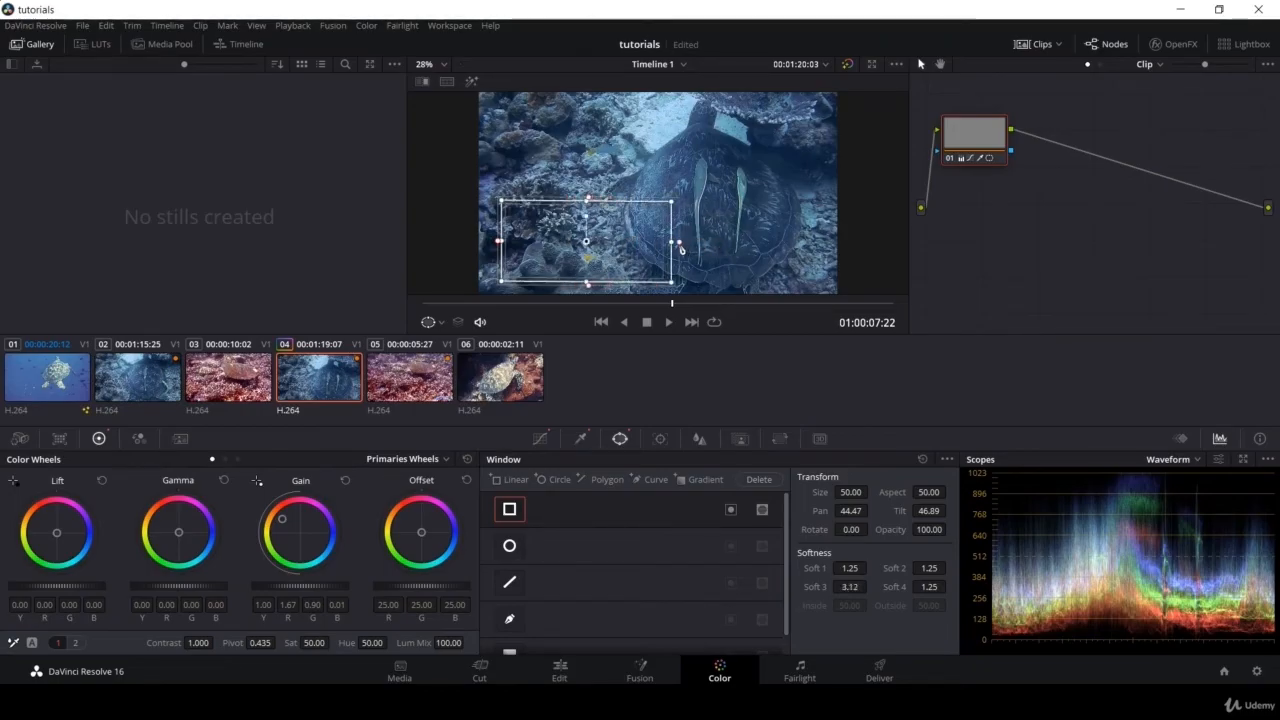
pyautogui.moveTo(588, 200); pyautogui.dragTo(589, 172)
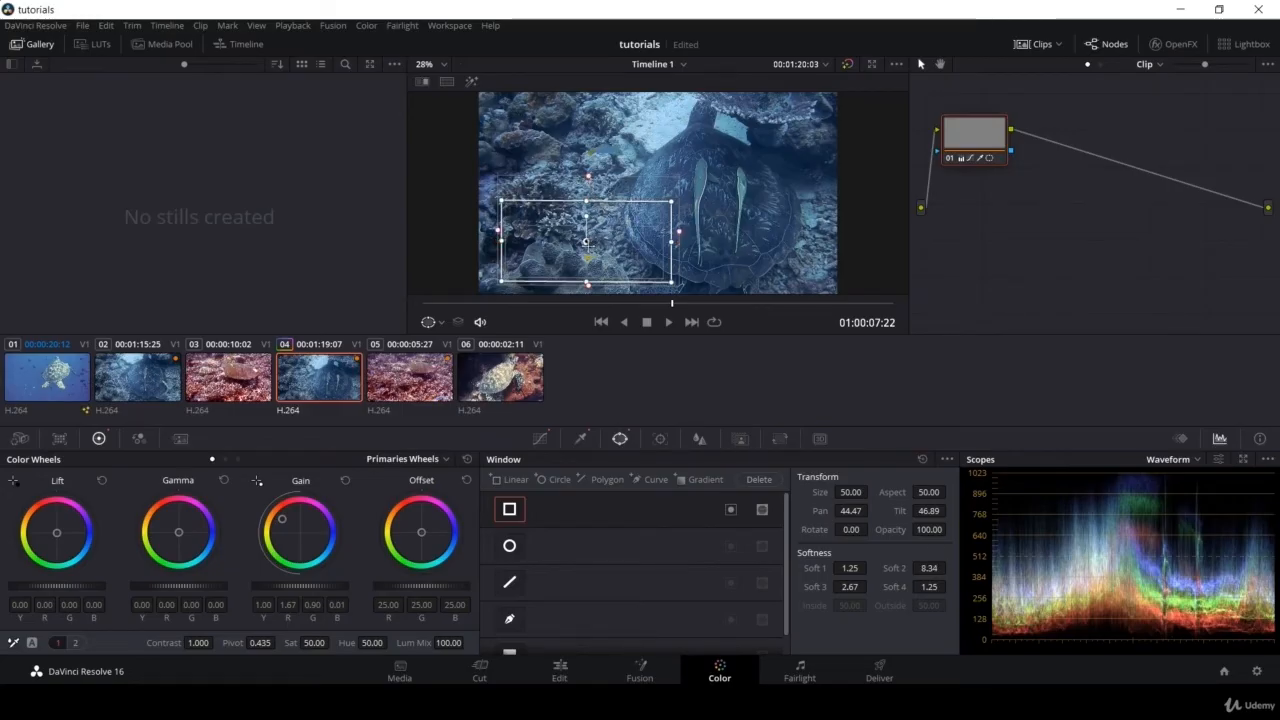
pyautogui.moveTo(587, 242)
pyautogui.mouseDown()
pyautogui.moveTo(598, 213)
pyautogui.moveTo(595, 259)
pyautogui.mouseUp()
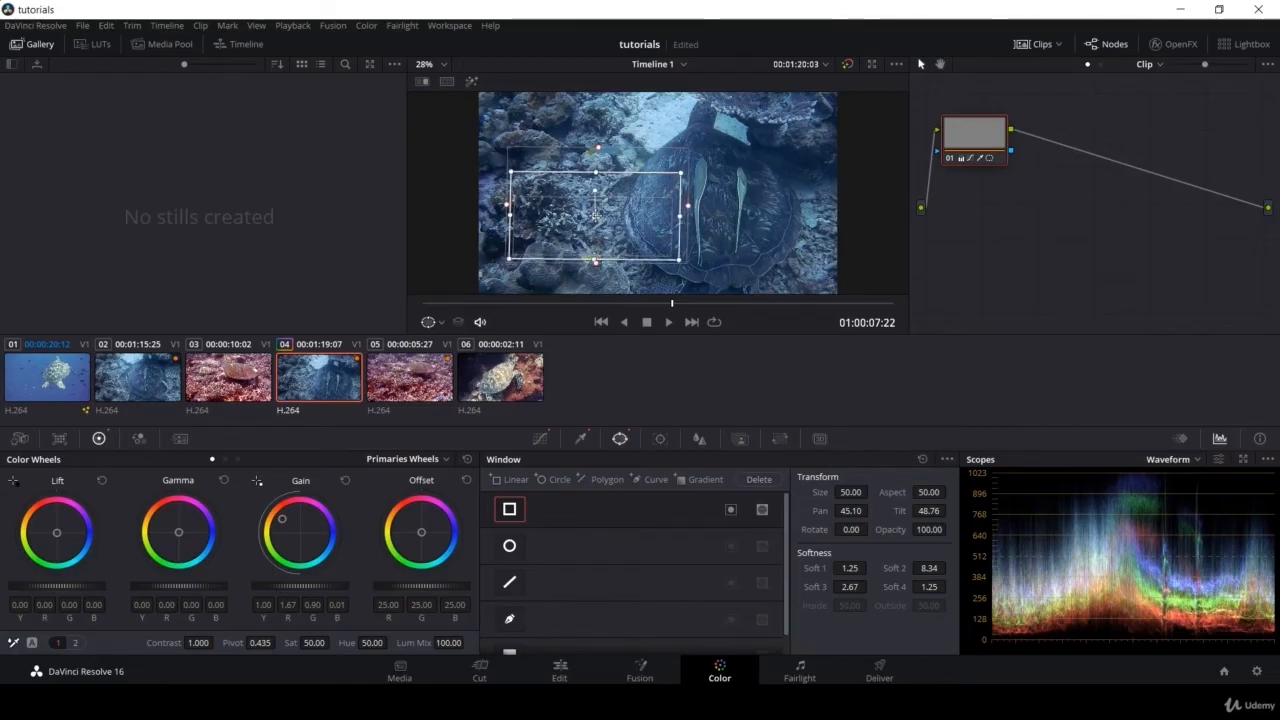
pyautogui.moveTo(596, 215); pyautogui.dragTo(582, 221)
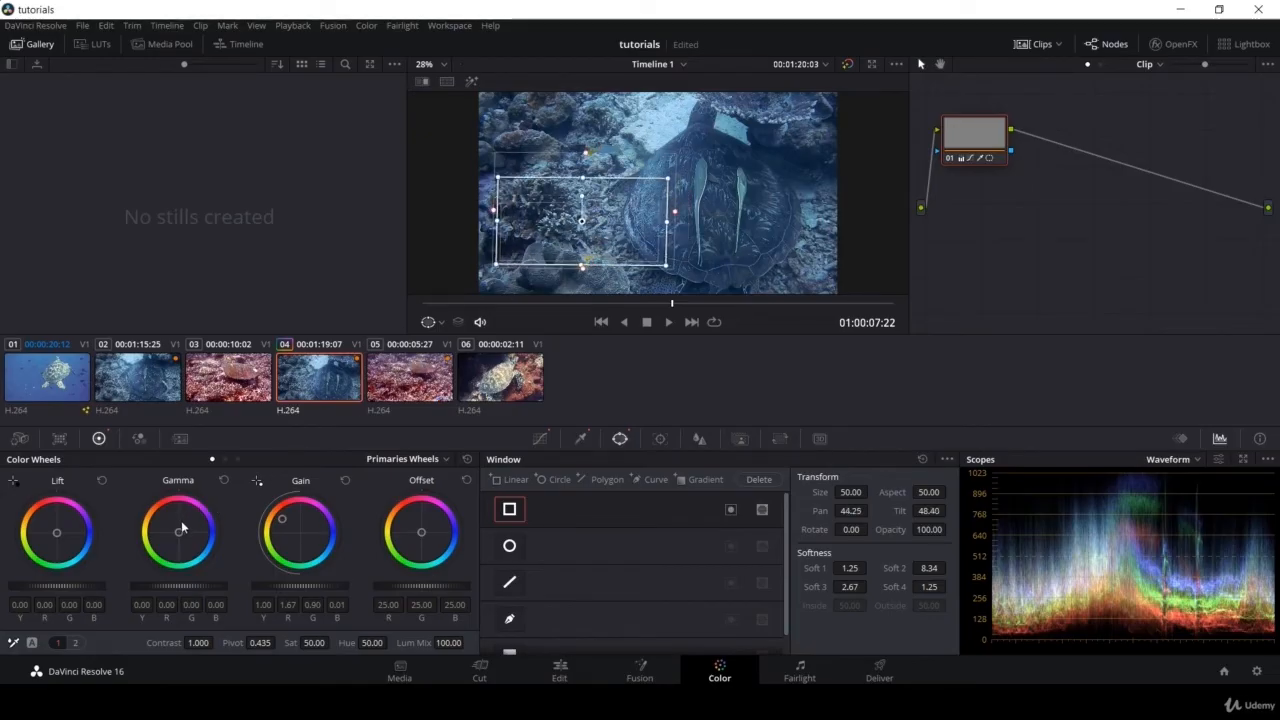
# - Nudge clip 04's Gamma and Offset balance towards blue, with Offset at 25.34, 24.21, 27.04, and reset the Gain wheel
pyautogui.moveTo(180, 541)
pyautogui.mouseDown()
pyautogui.moveTo(170, 535)
pyautogui.moveTo(183, 530)
pyautogui.mouseUp()
pyautogui.moveTo(426, 530)
pyautogui.mouseDown()
pyautogui.moveTo(412, 545)
pyautogui.moveTo(428, 516)
pyautogui.moveTo(422, 530)
pyautogui.mouseUp()
pyautogui.moveTo(333, 643); pyautogui.dragTo(343, 643)
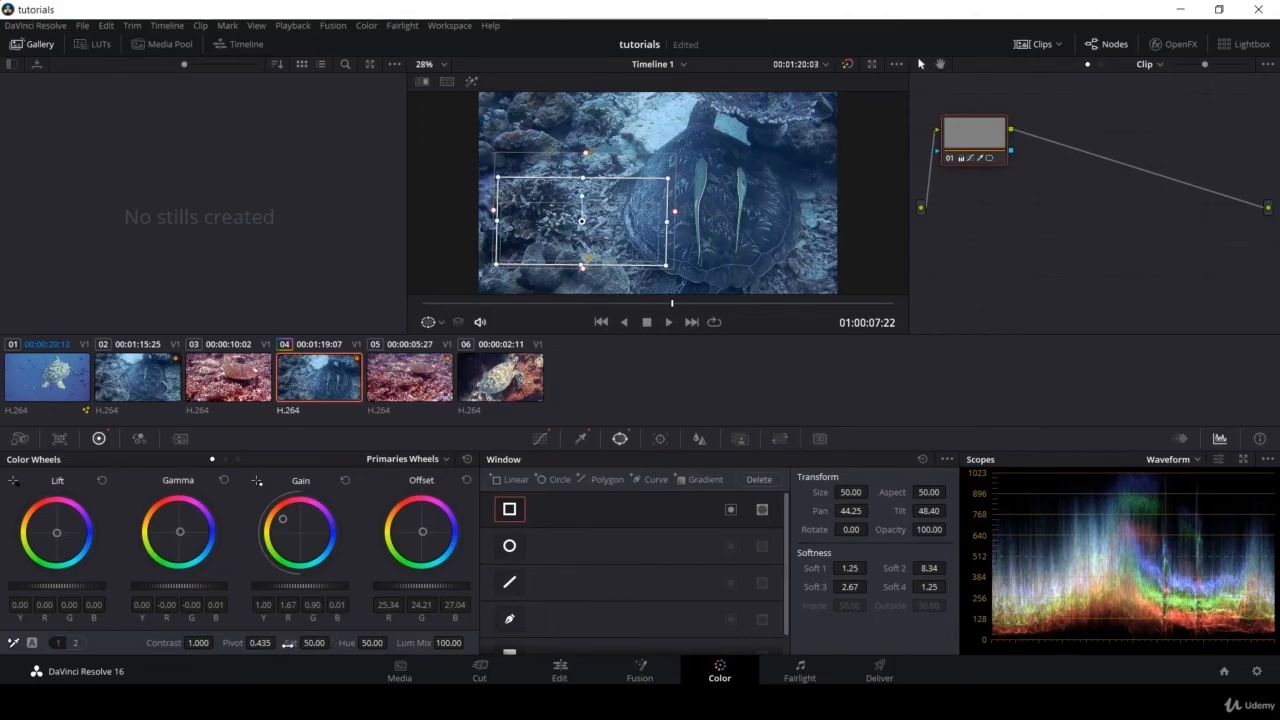
pyautogui.moveTo(298, 587)
pyautogui.mouseDown()
pyautogui.moveTo(320, 587)
pyautogui.moveTo(280, 587)
pyautogui.mouseUp()
pyautogui.click(346, 481)
# - Move the rectangular window over the turtle's shell at Pan 53.61, Tilt 50.49 and raise Gain to 1.98
pyautogui.moveTo(583, 221); pyautogui.dragTo(738, 188)
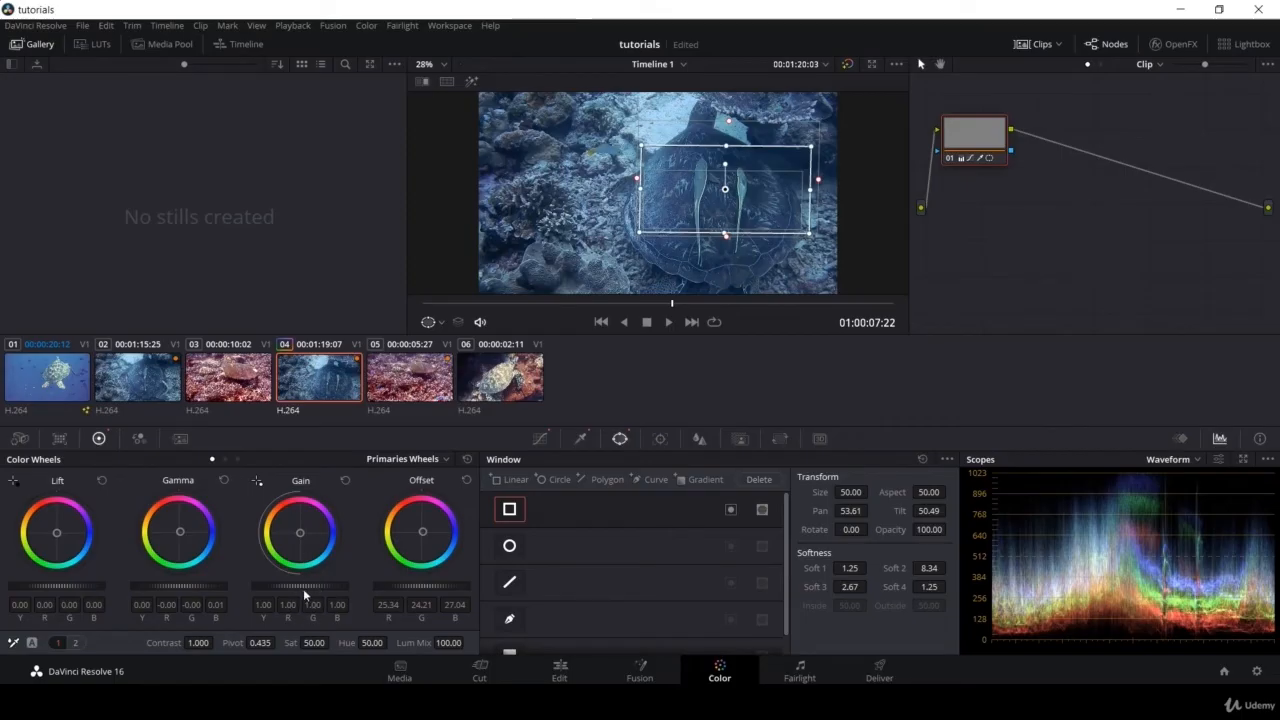
pyautogui.moveTo(300, 586); pyautogui.dragTo(312, 586)
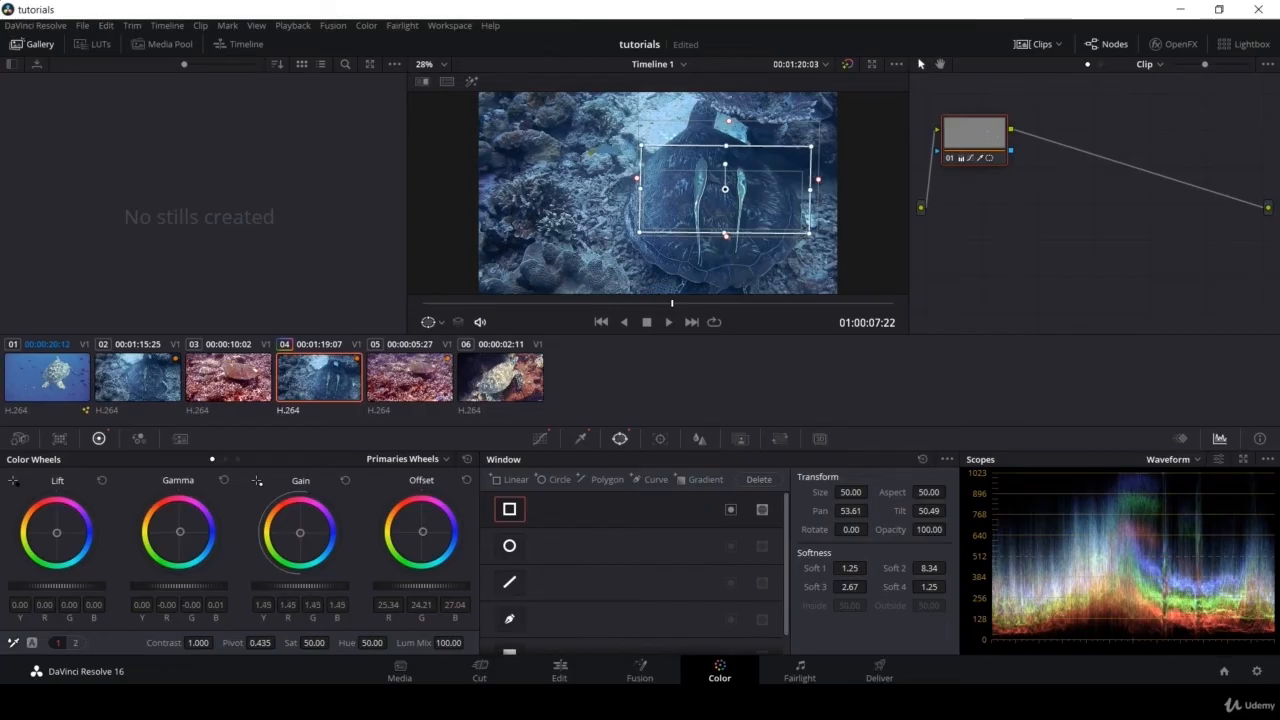
pyautogui.moveTo(312, 586); pyautogui.dragTo(300, 586)
pyautogui.moveTo(337, 587); pyautogui.dragTo(342, 587)
# - Compare clip 04's color node graph with its Fusion composition, and delete color node 01
pyautogui.moveTo(972, 145)
pyautogui.mouseDown()
pyautogui.moveTo(980, 214)
pyautogui.moveTo(991, 160)
pyautogui.mouseUp()
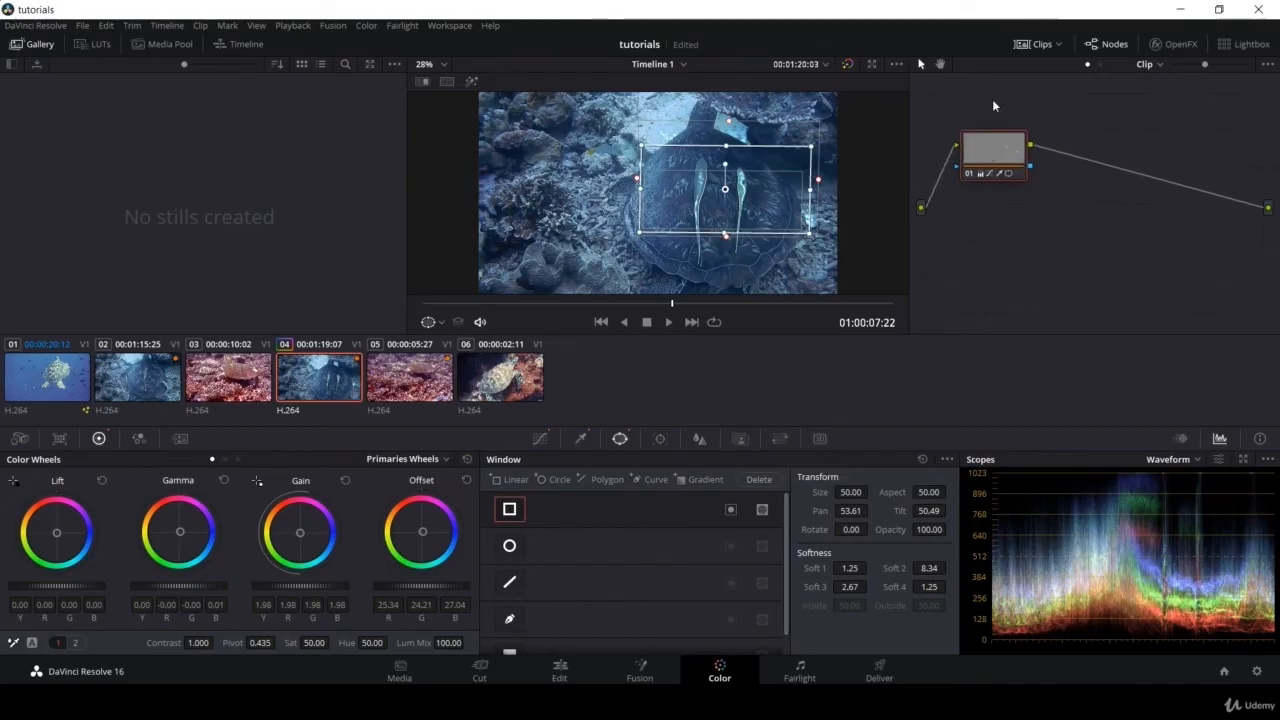
pyautogui.moveTo(998, 155)
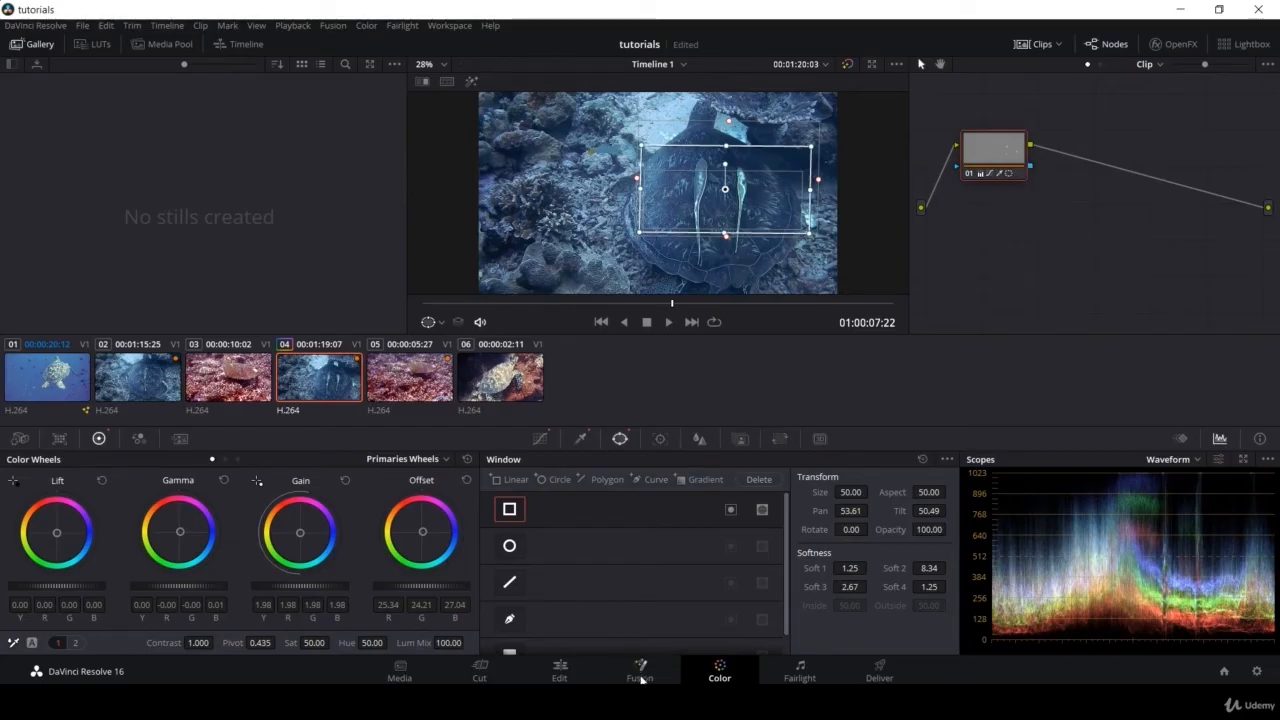
pyautogui.click(640, 675)
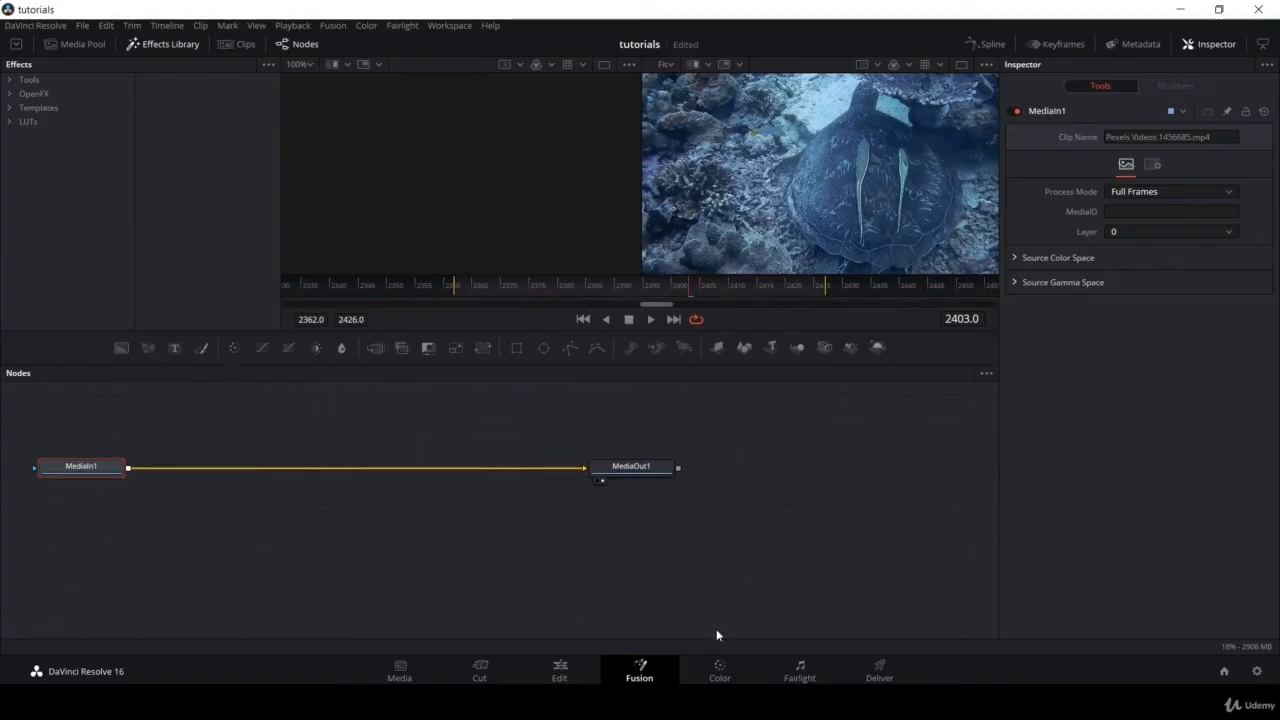
pyautogui.click(720, 667)
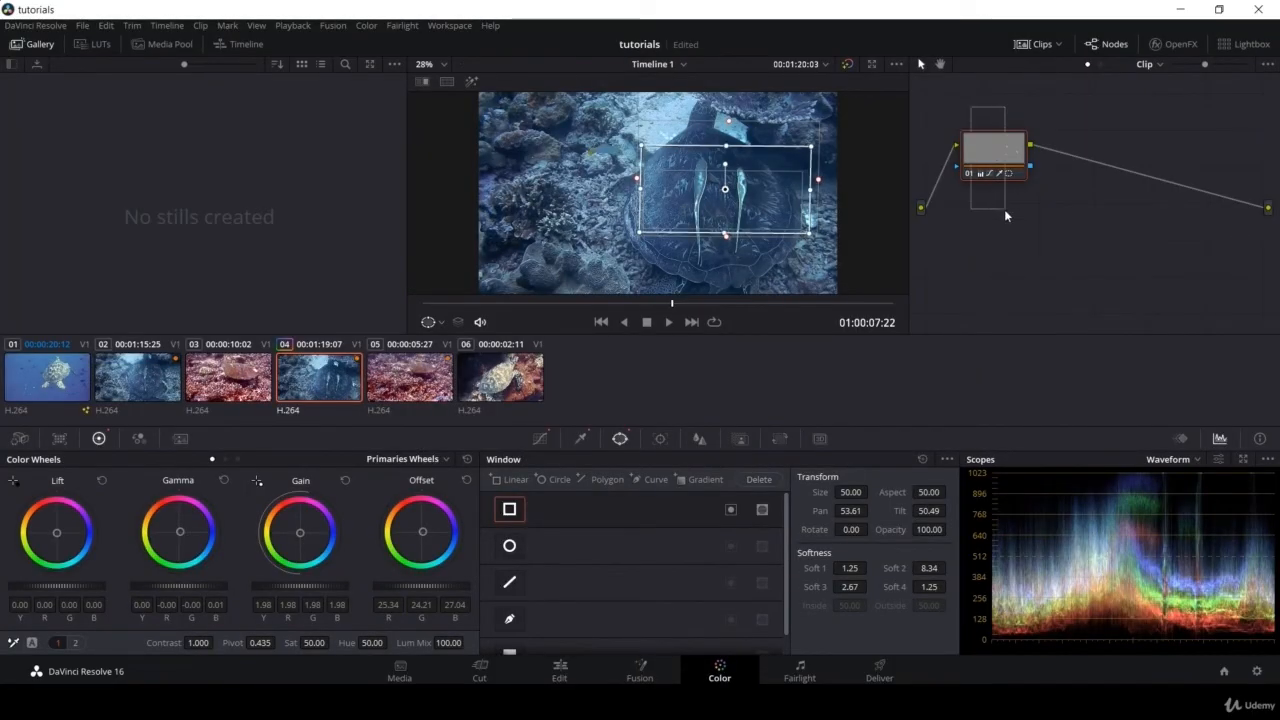
pyautogui.press('Delete')
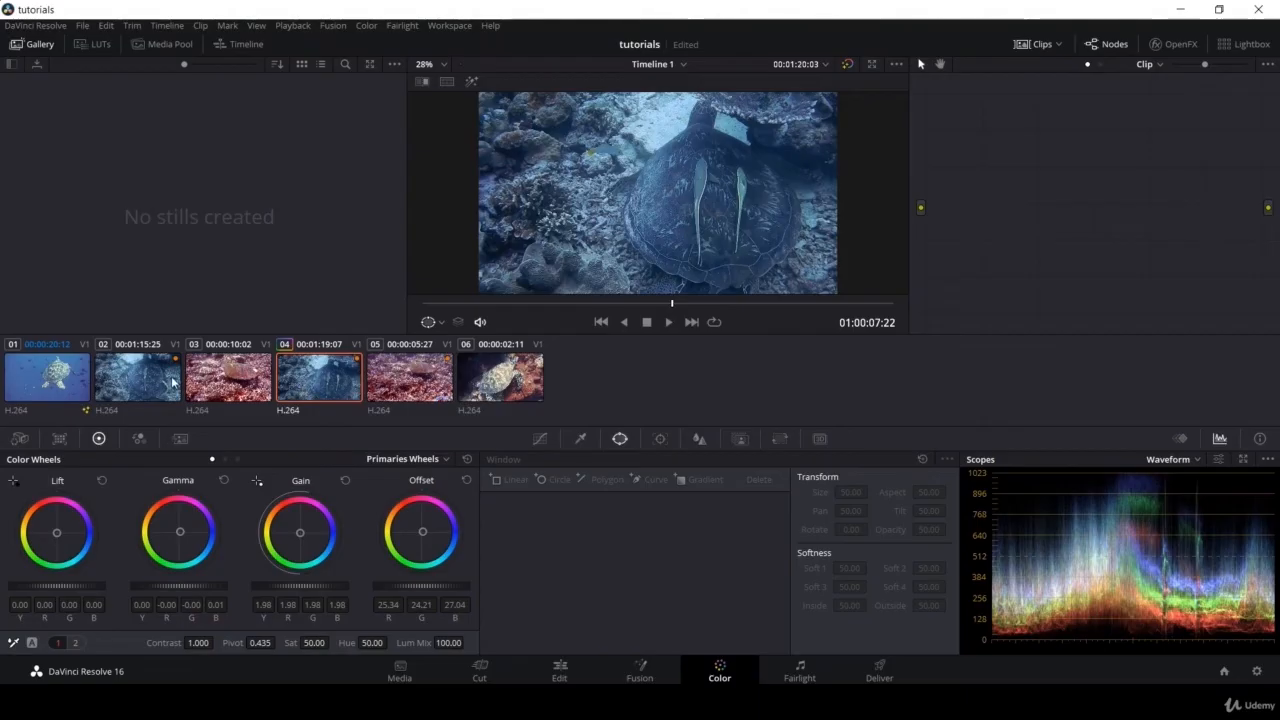
# - Open clip 06 at 01:00:09:22 and raise its overall Gain to 1.21
pyautogui.click(500, 395)
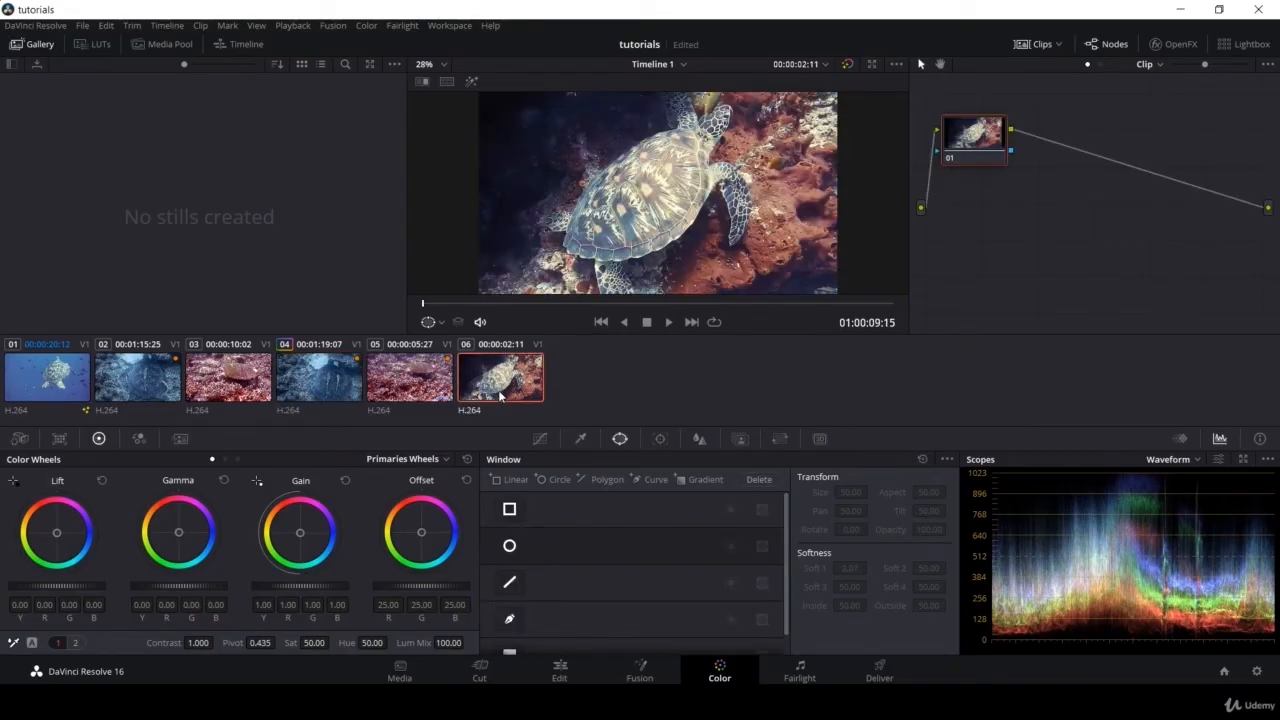
pyautogui.click(574, 303)
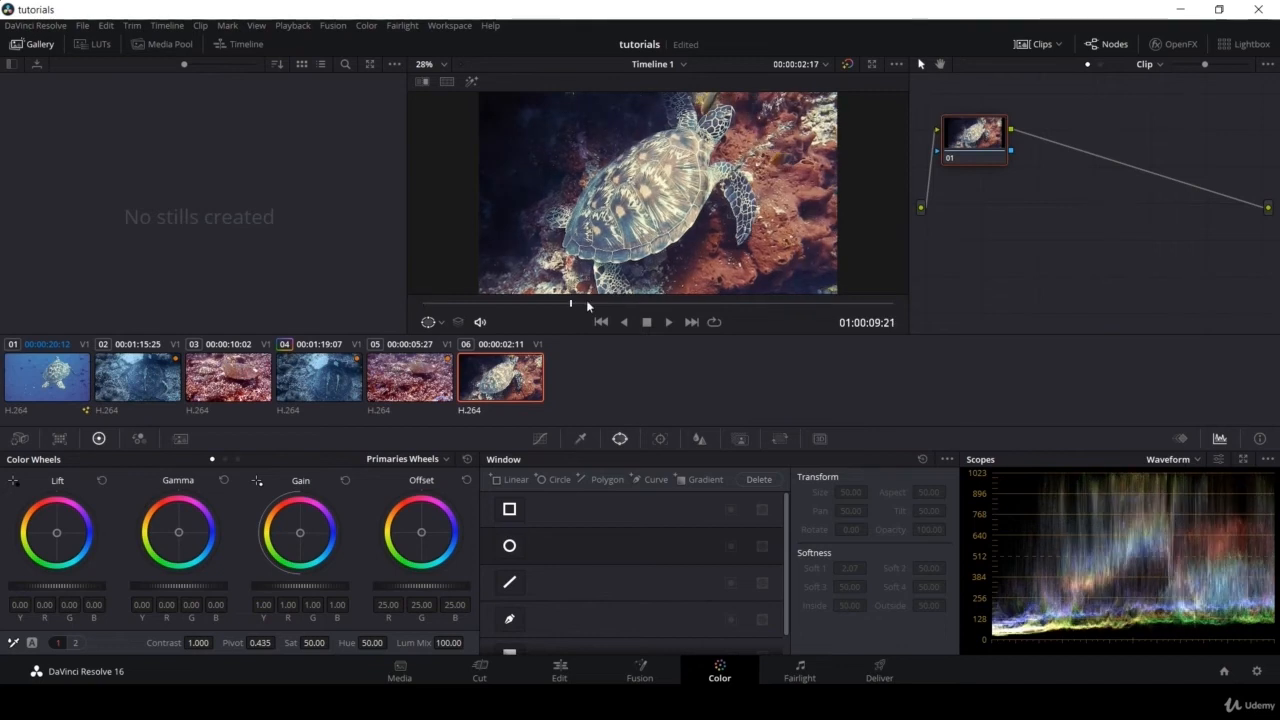
pyautogui.click(596, 303)
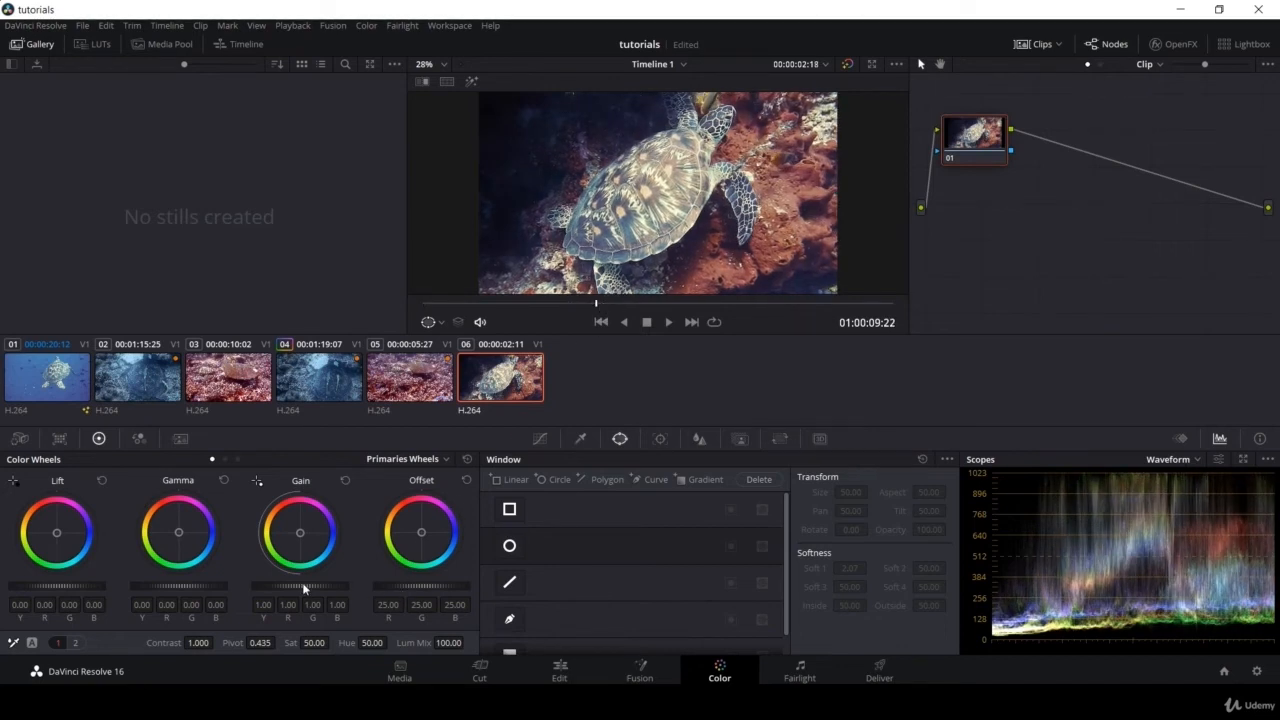
pyautogui.moveTo(302, 585); pyautogui.dragTo(342, 585)
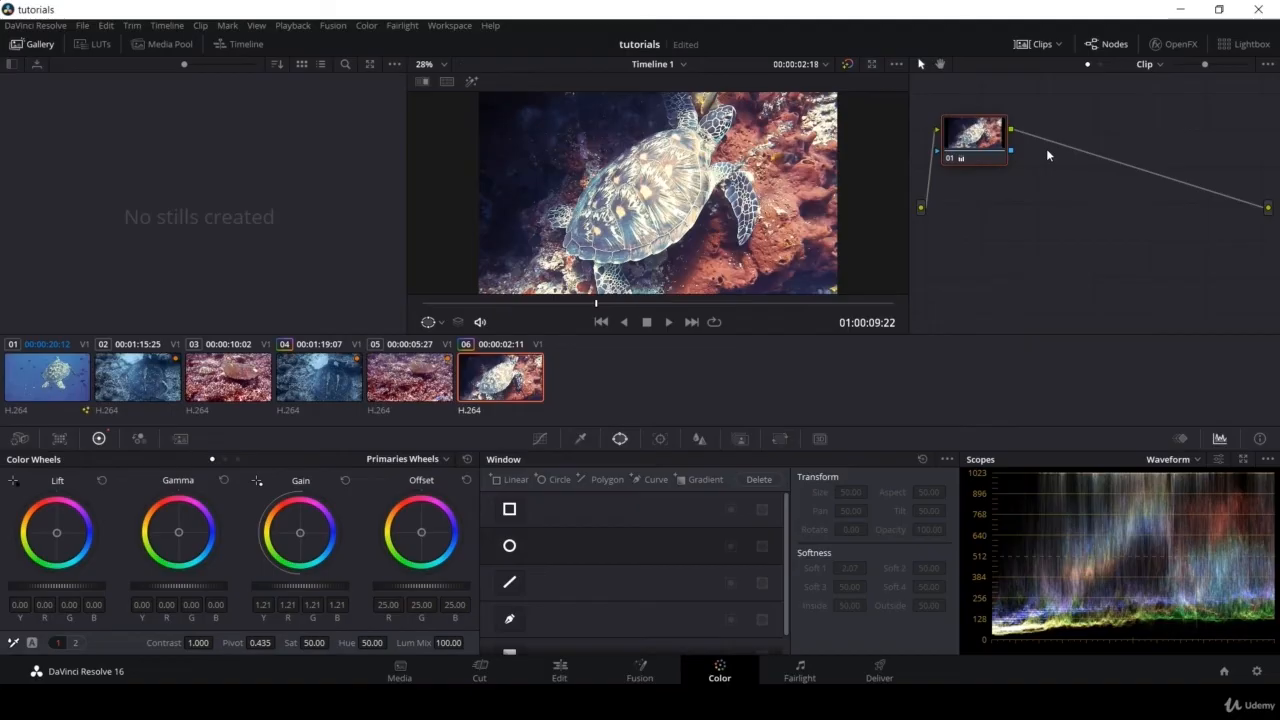
# - Add a serial node to clip 06 with a small circle window over the turtle's head at Pan 54.00, Tilt 54.42
pyautogui.hotkey('alt', 's')
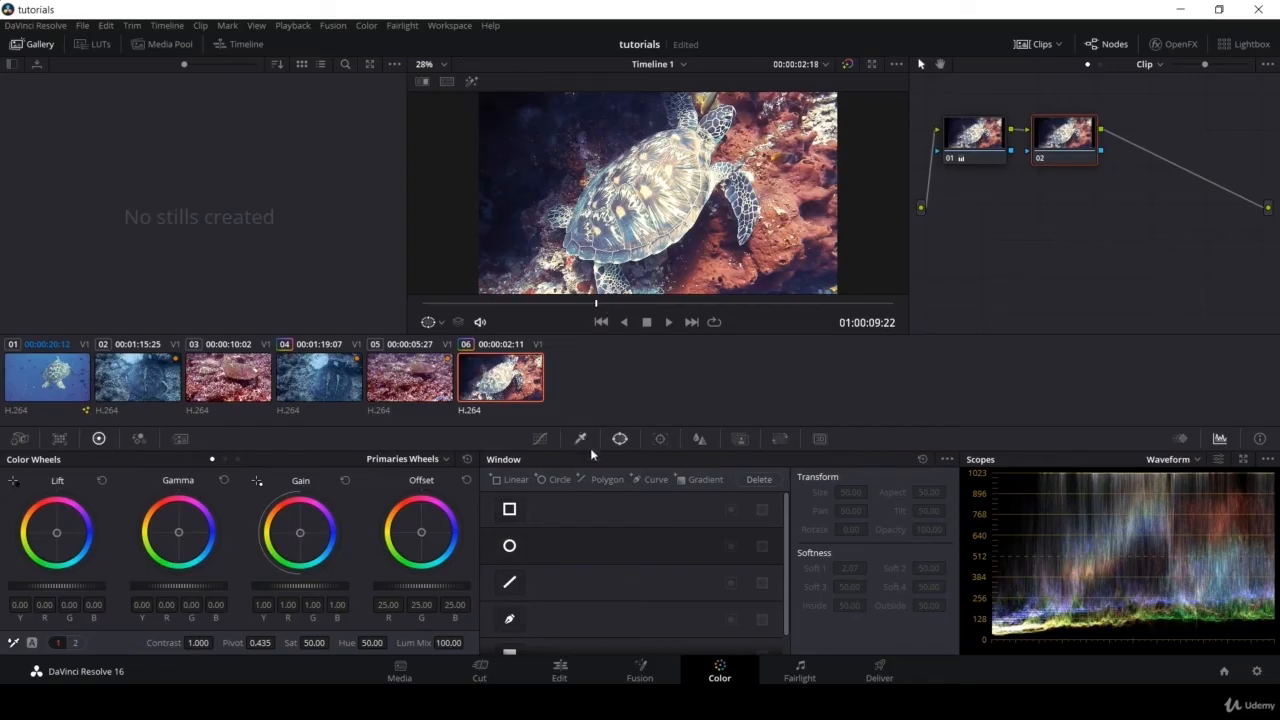
pyautogui.click(510, 546)
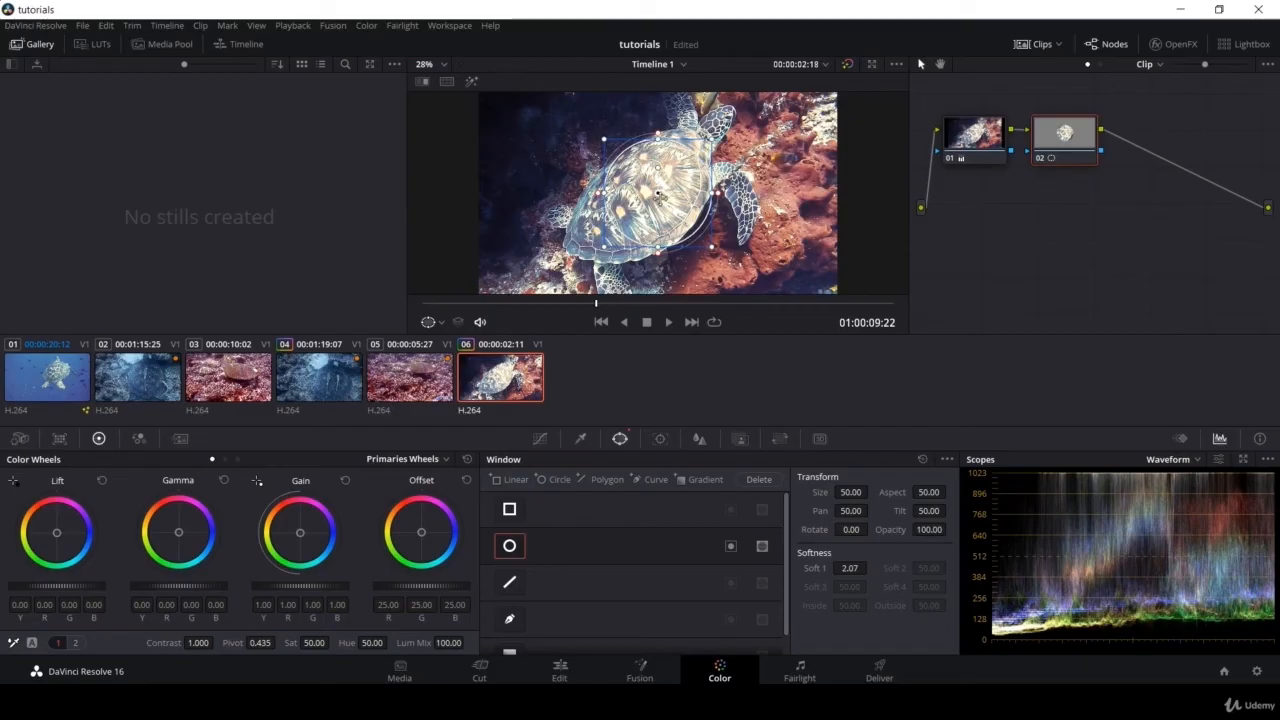
pyautogui.moveTo(660, 192); pyautogui.dragTo(693, 159)
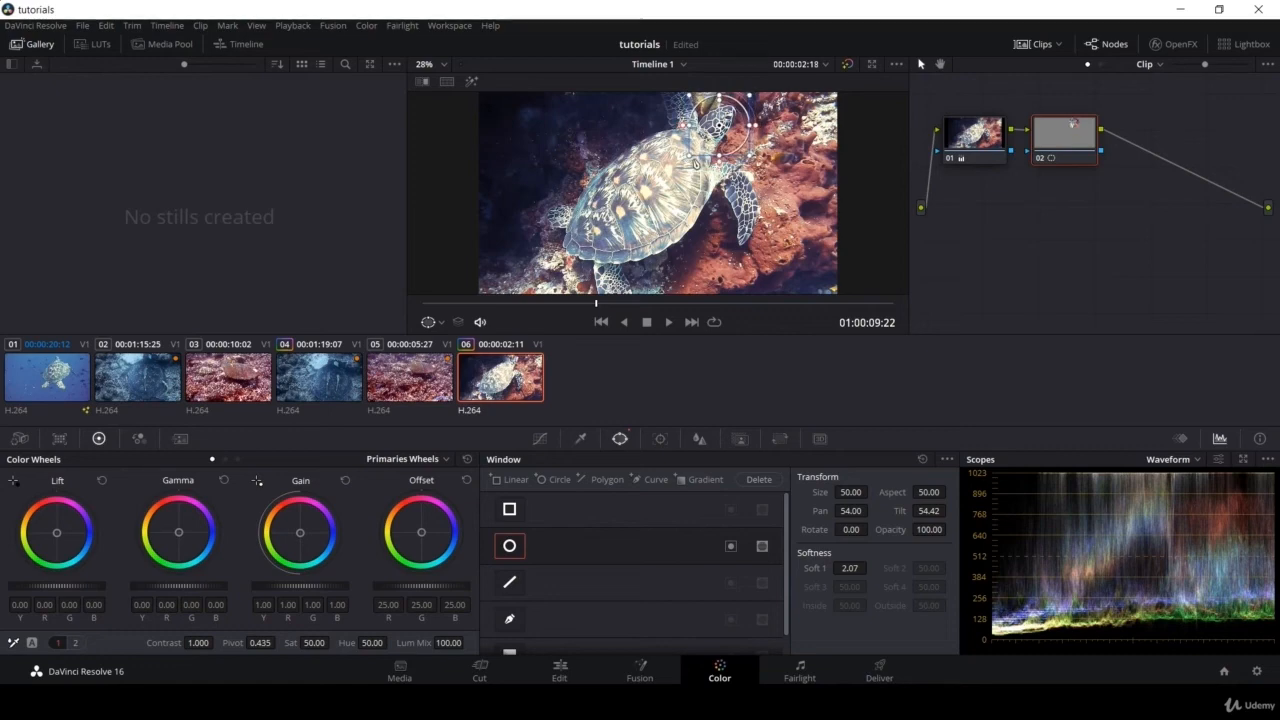
# - Tint the circled head orange with Offset at R 37.91, G 24.25, B -12.59, and open the Tracker
pyautogui.moveTo(421, 533); pyautogui.dragTo(400, 522)
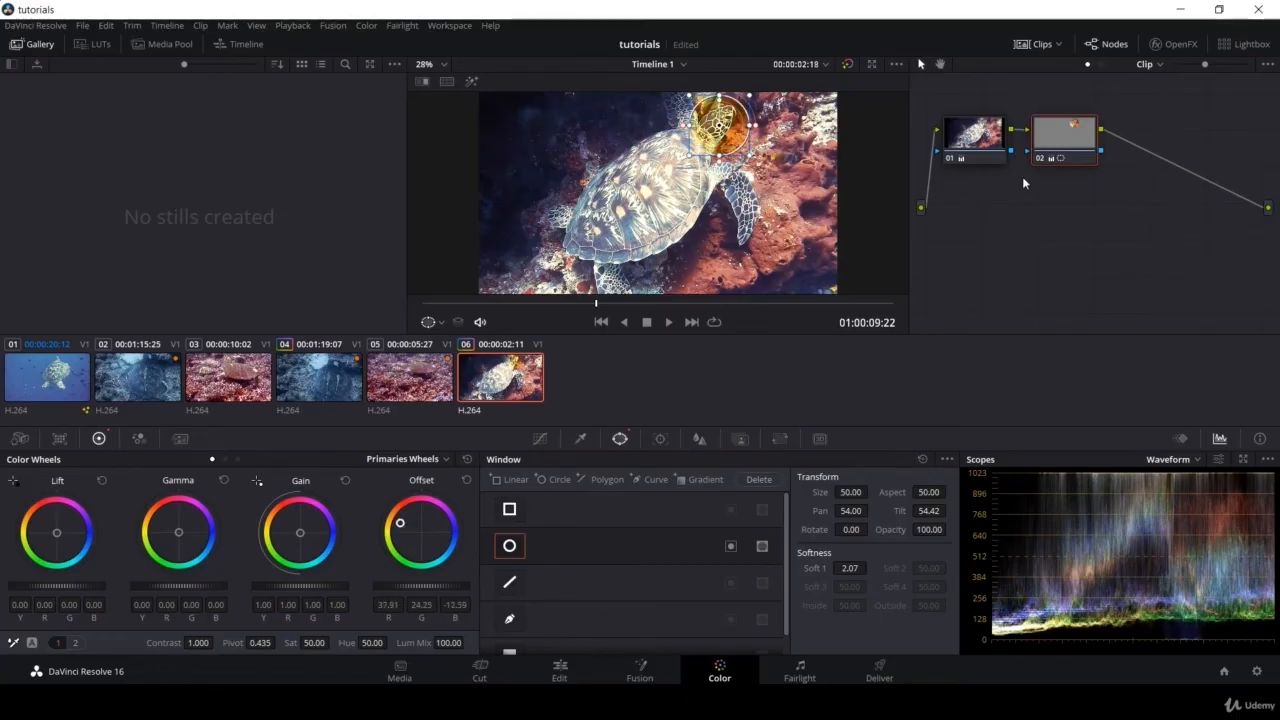
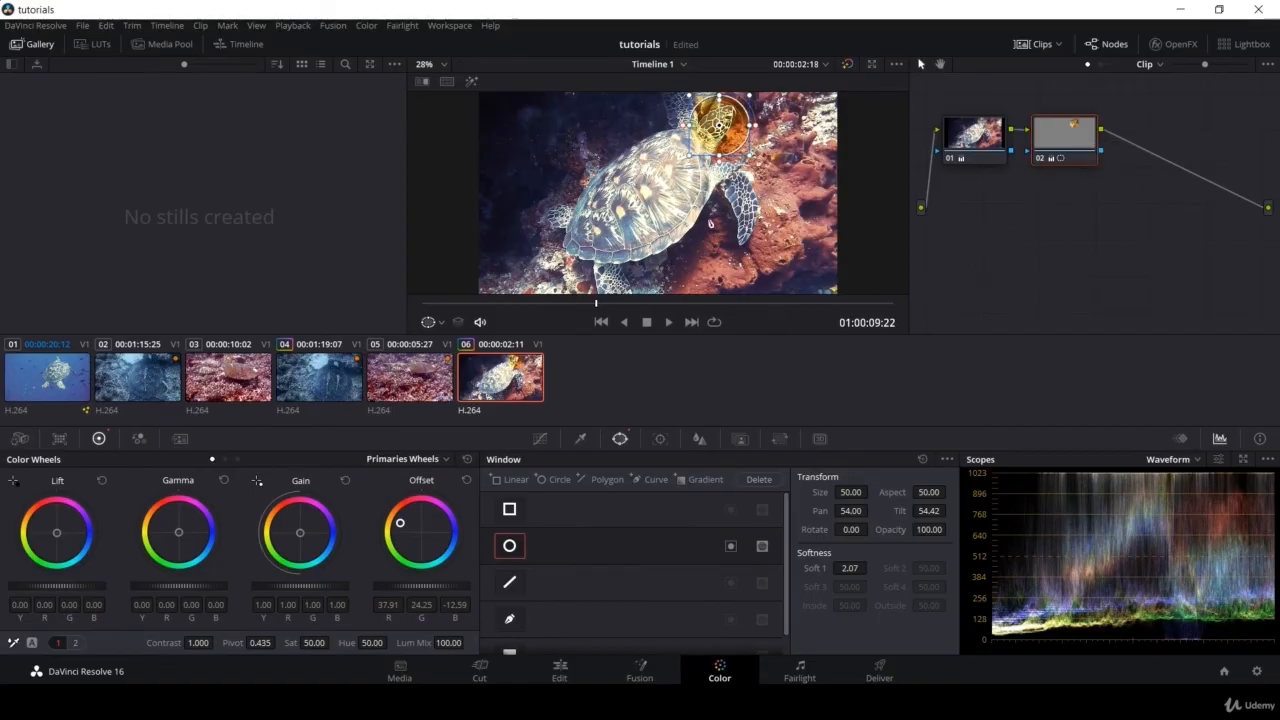
pyautogui.click(660, 440)
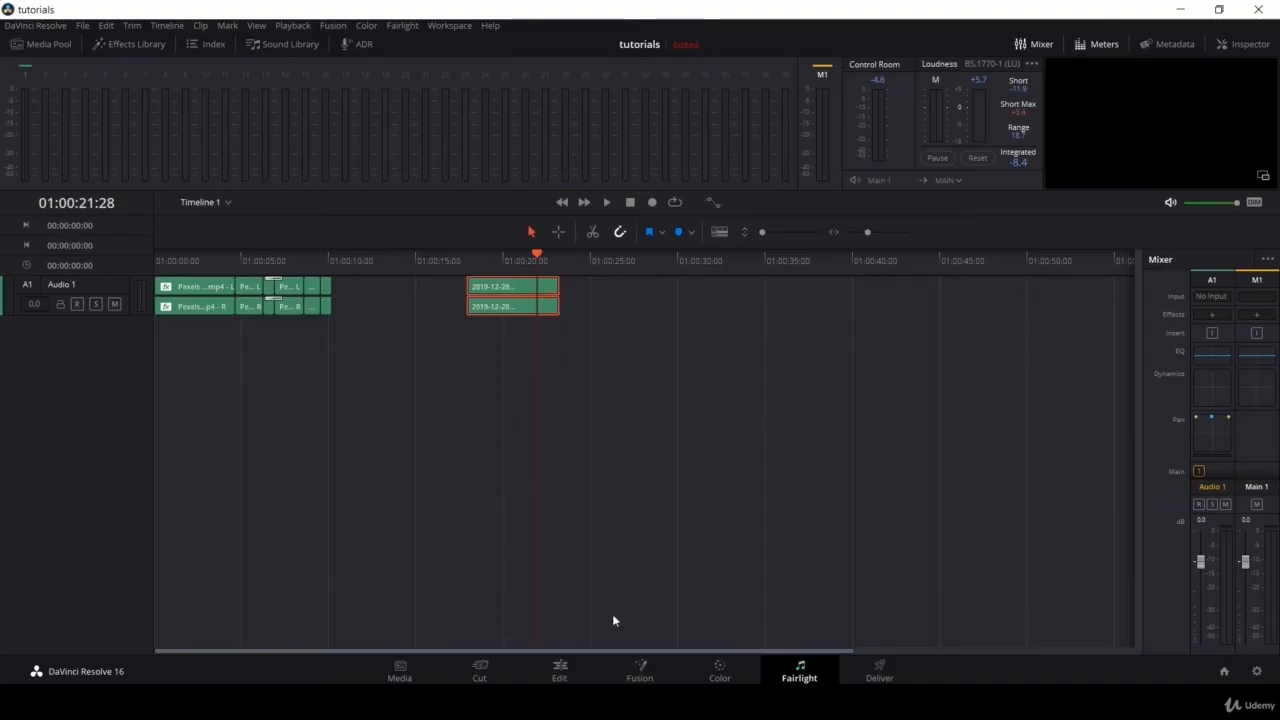
pyautogui.click(560, 670)
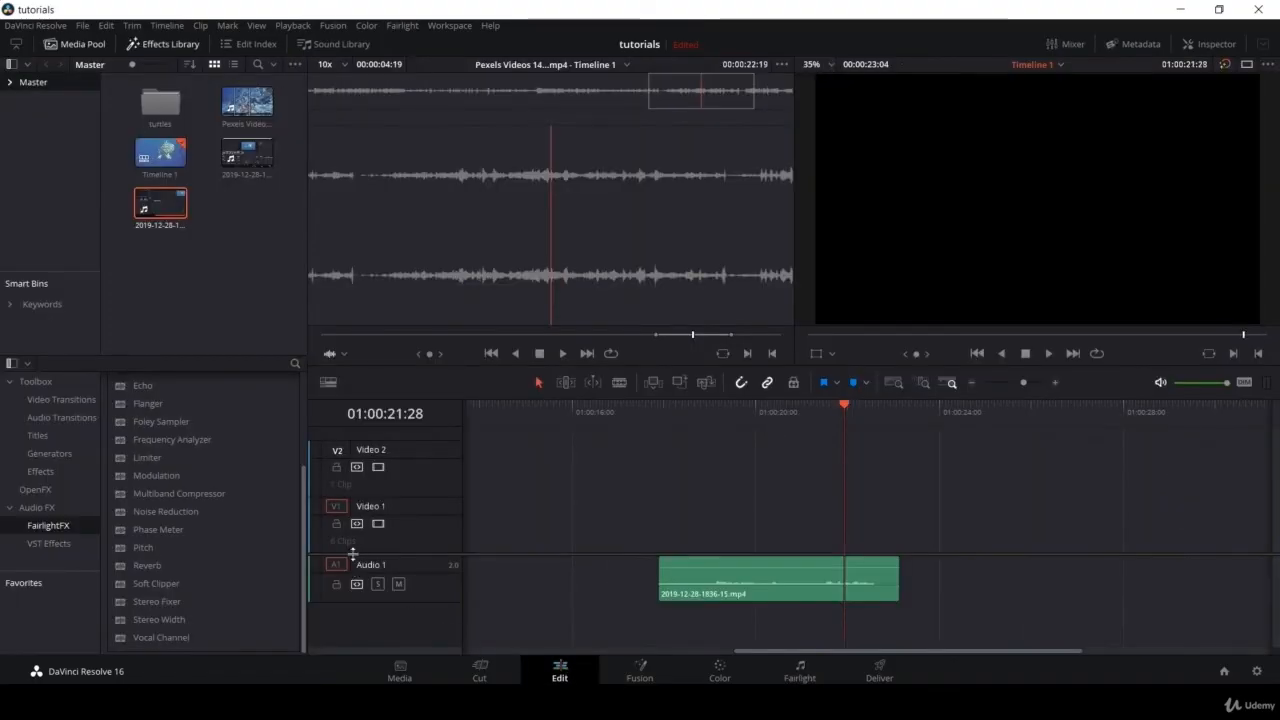
pyautogui.moveTo(800, 407); pyautogui.dragTo(696, 414)
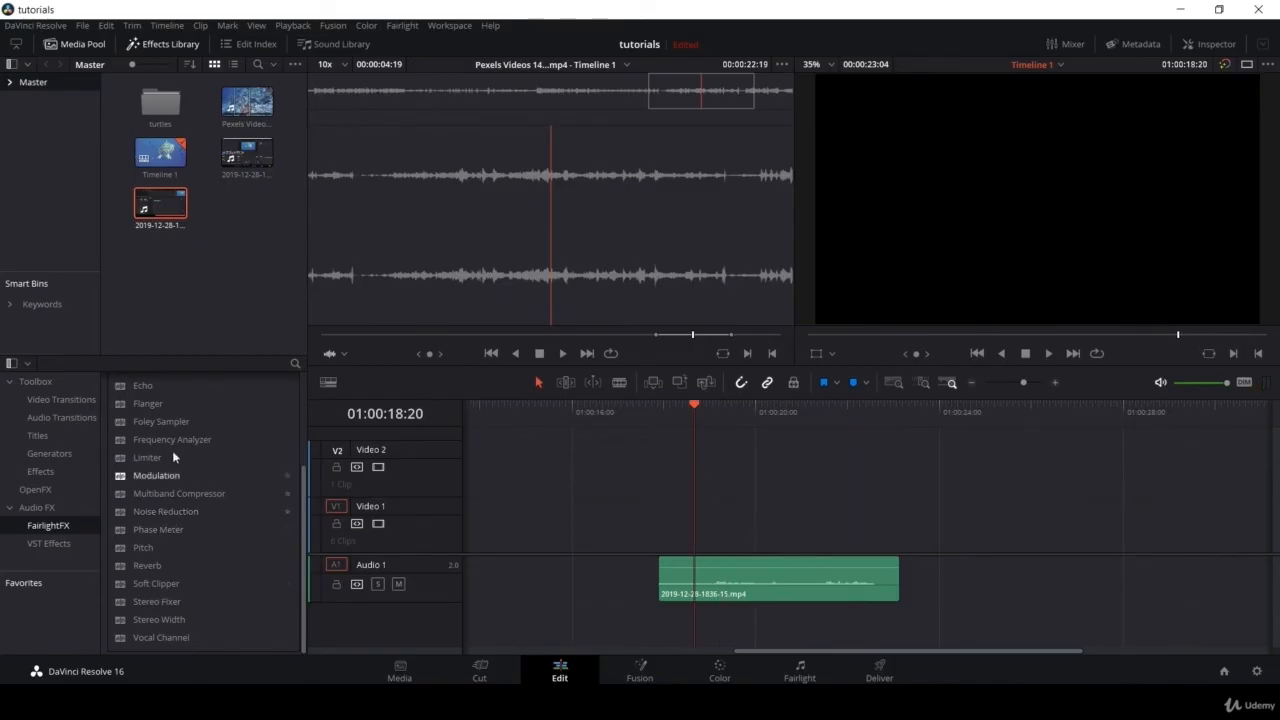
pyautogui.click(53, 418)
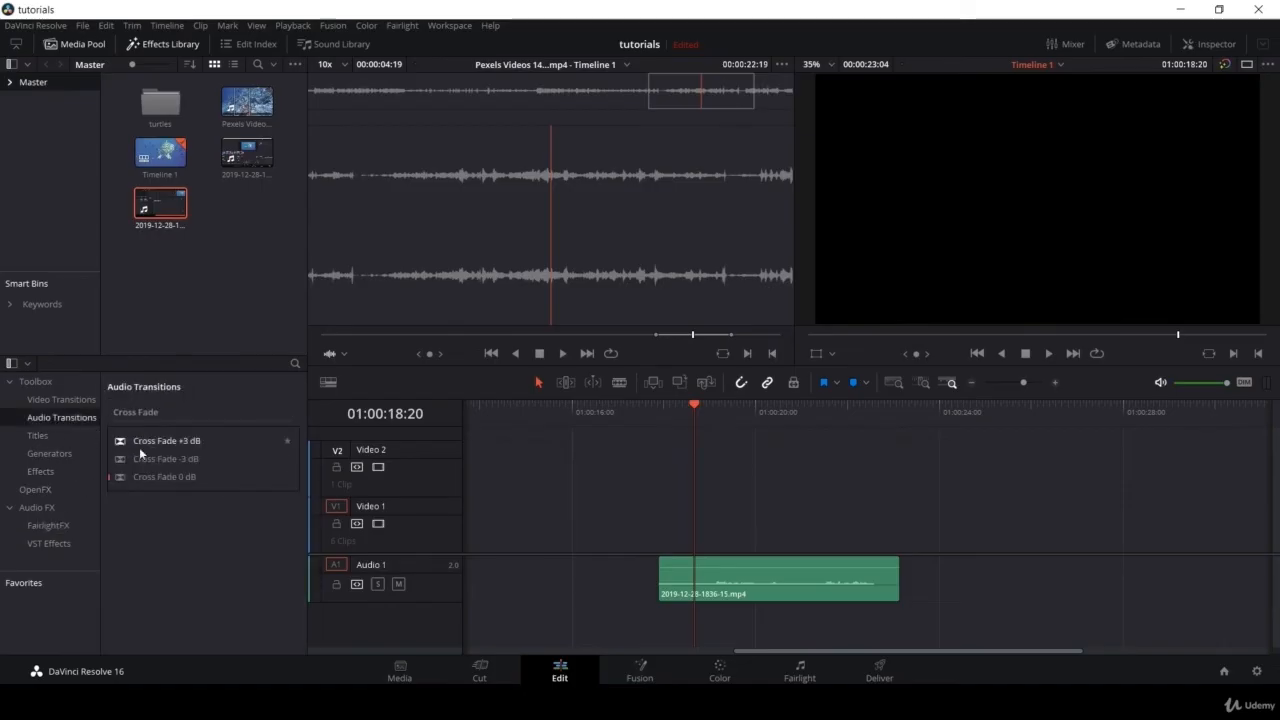
pyautogui.moveTo(155, 446); pyautogui.dragTo(666, 580)
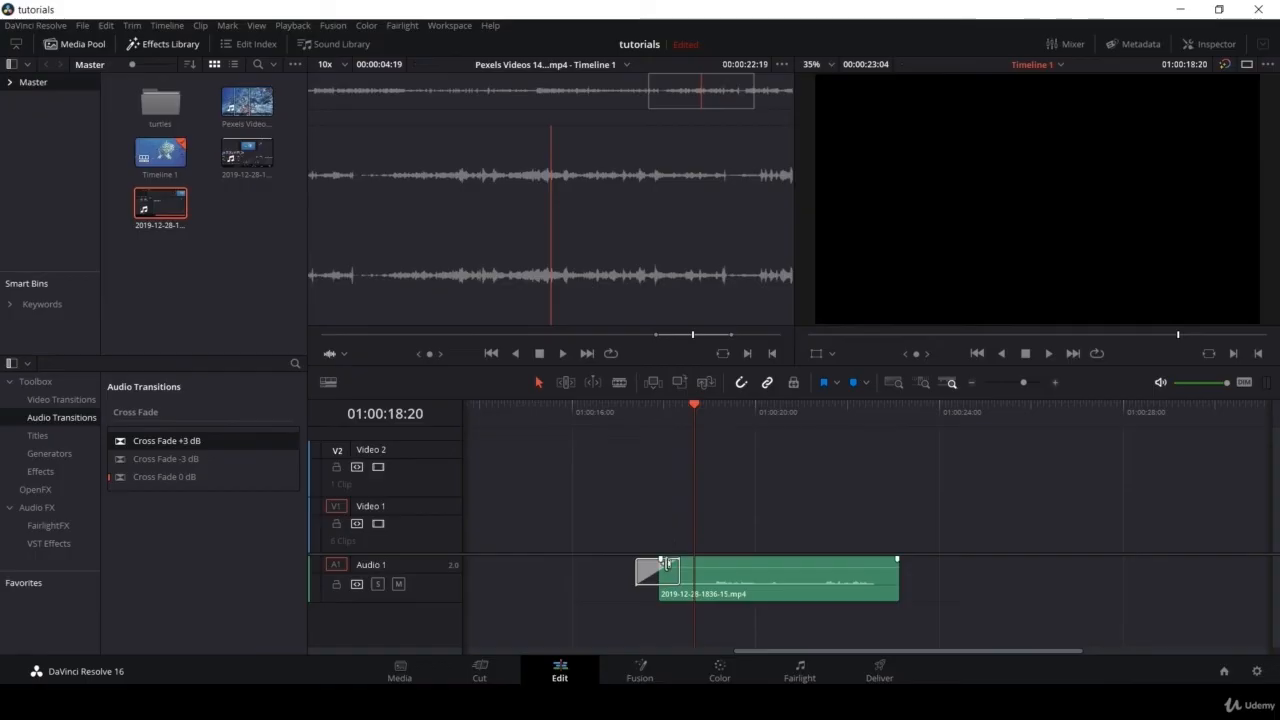
# - Play the start of the cross-faded audio clip and extend its beginning slightly earlier
pyautogui.click(662, 403)
pyautogui.press('space')
pyautogui.moveTo(669, 580); pyautogui.dragTo(645, 567)
pyautogui.click(645, 563)
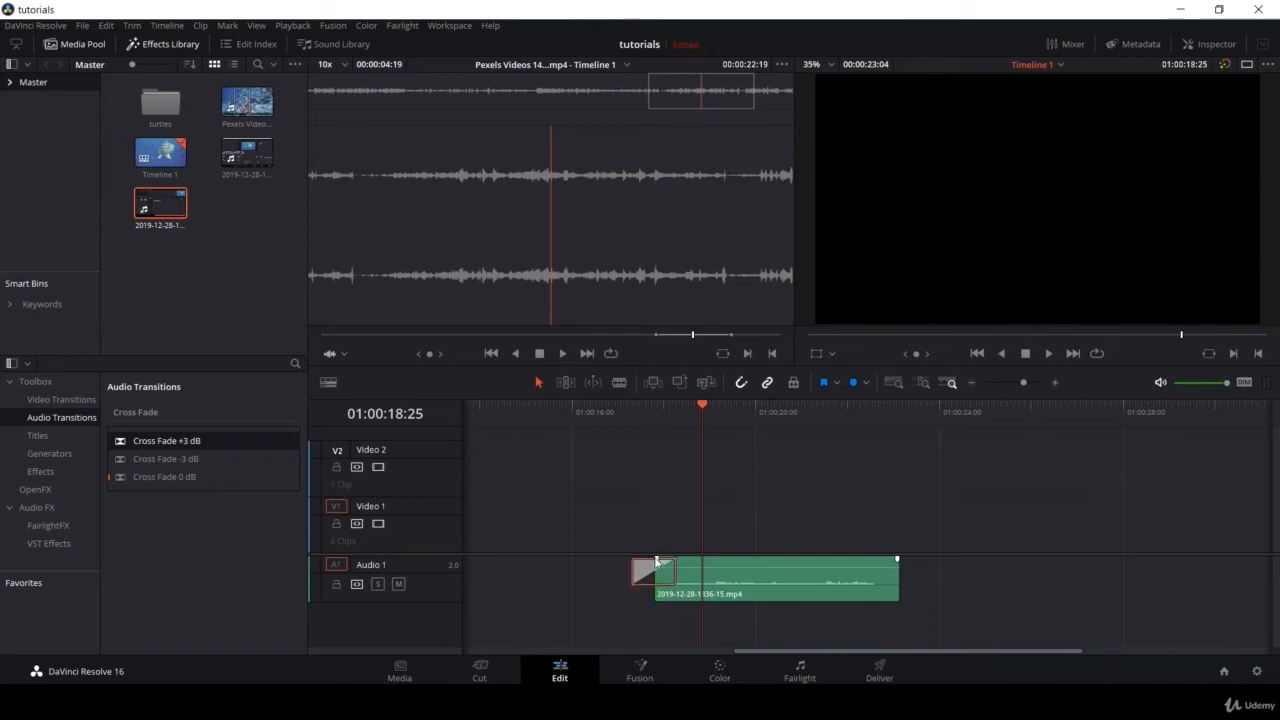
# - Lengthen the audio clip's own fade-in to about three quarters of the clip and play it back to hear the ramp
pyautogui.moveTo(656, 561); pyautogui.dragTo(758, 573)
pyautogui.press('space')
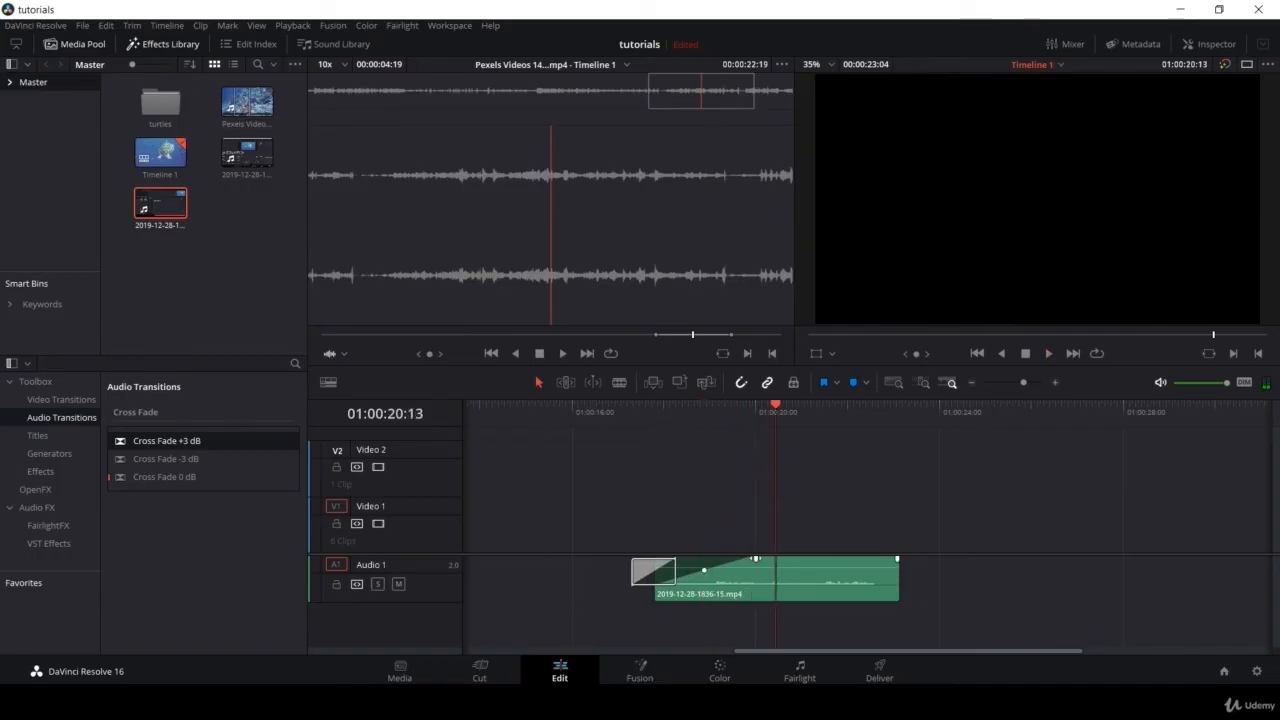
pyautogui.moveTo(755, 558); pyautogui.dragTo(897, 560)
pyautogui.click(684, 405)
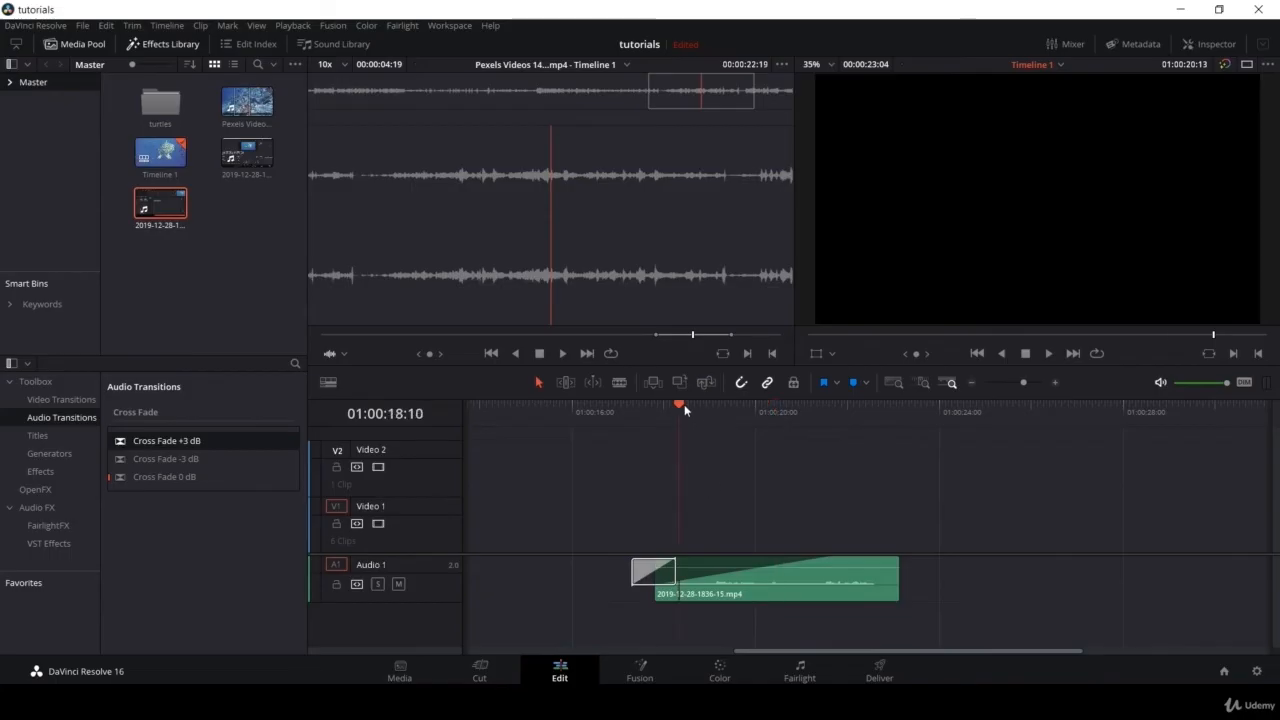
pyautogui.press('space')
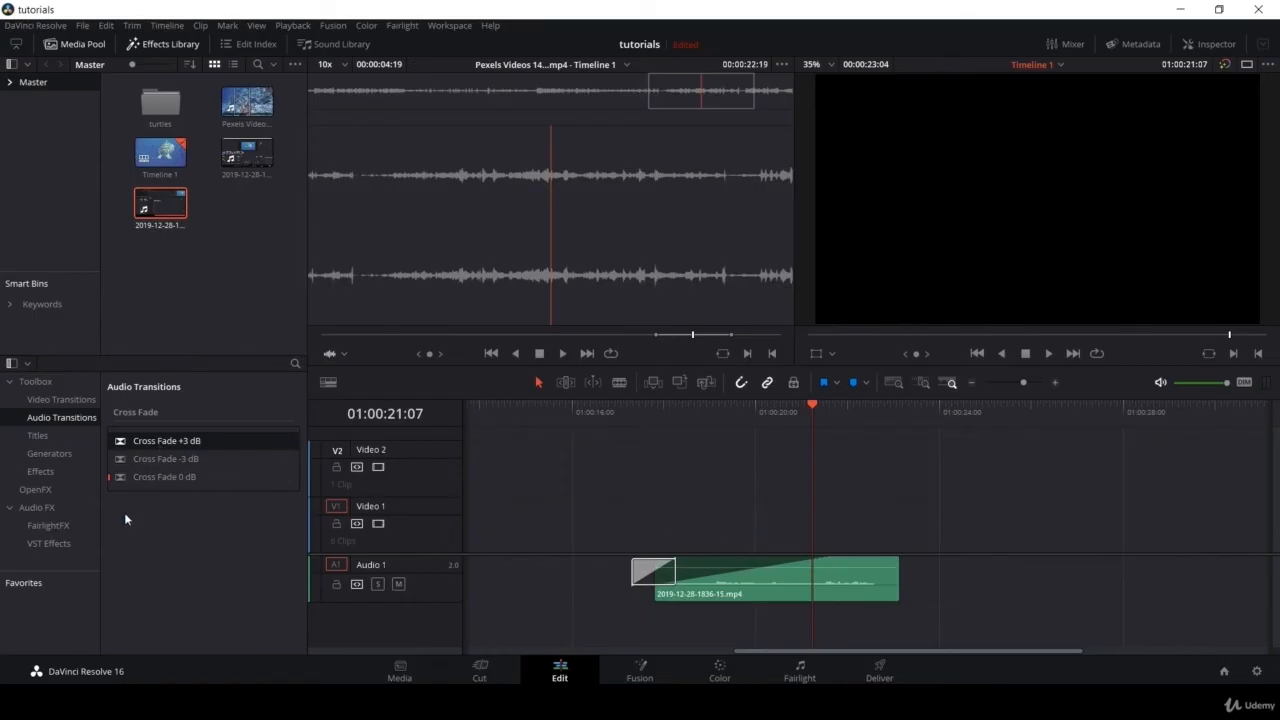
pyautogui.click(46, 524)
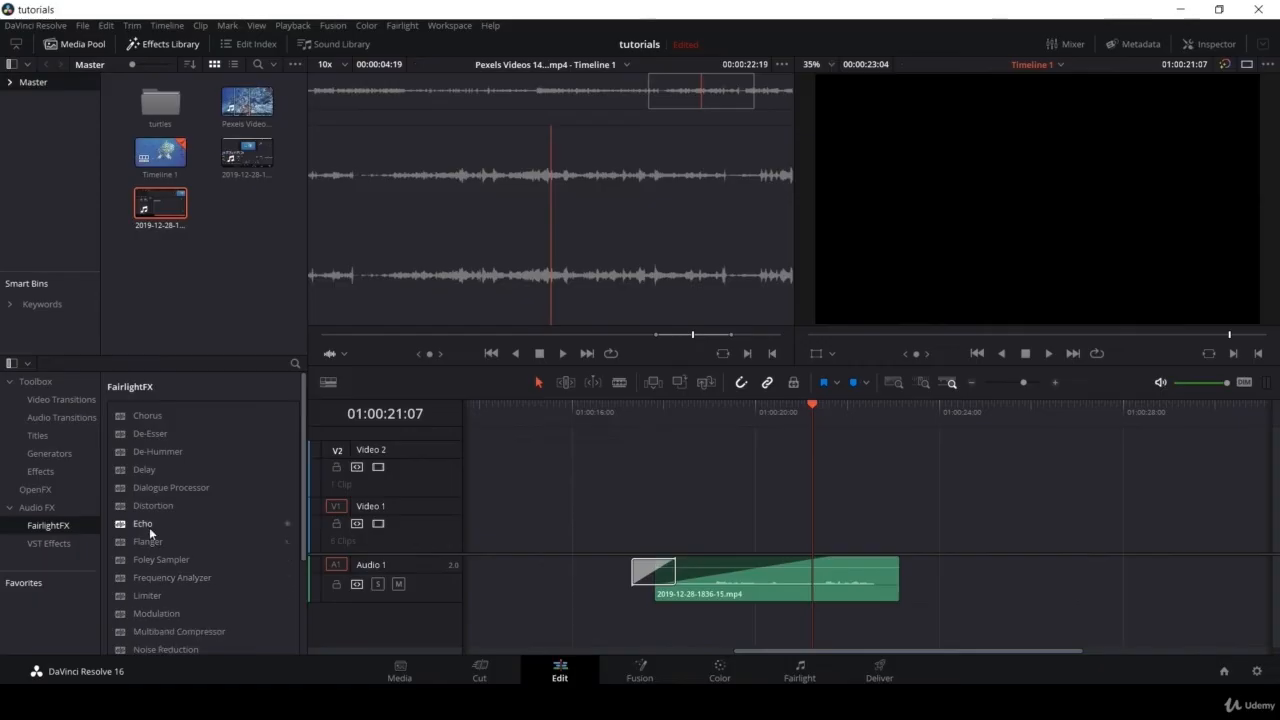
pyautogui.scroll(-3, 149, 527)
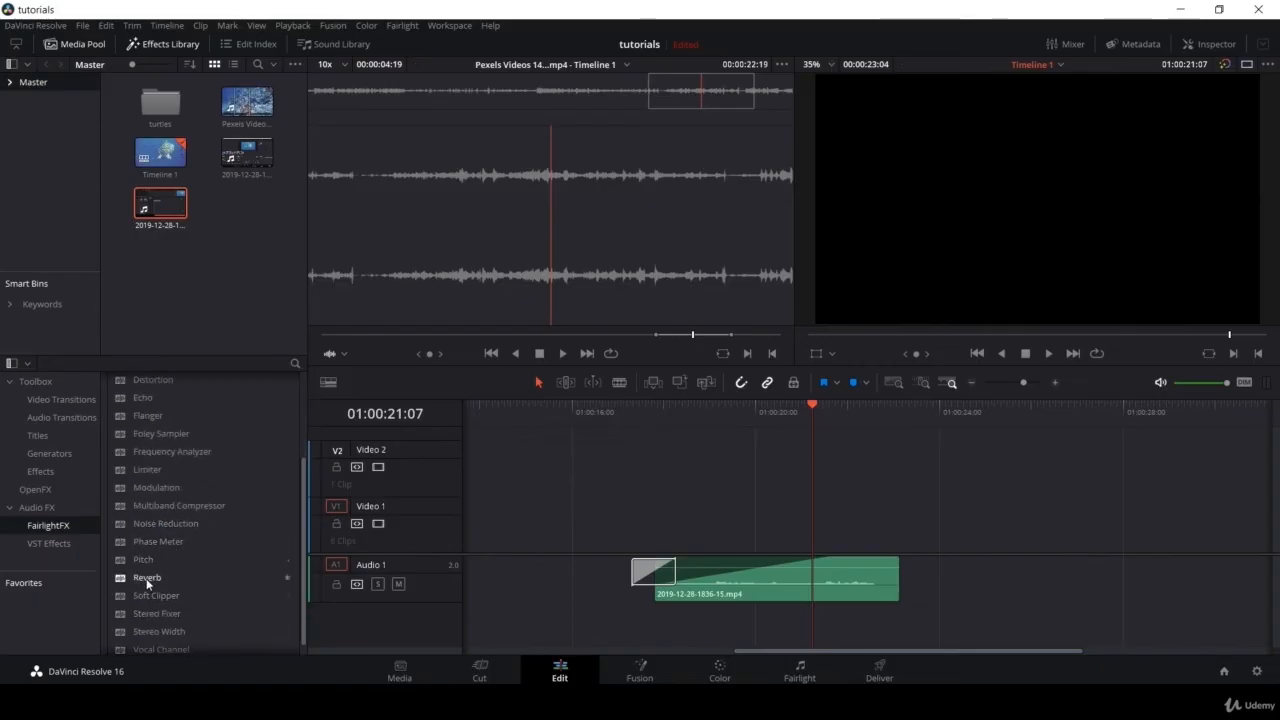
pyautogui.moveTo(147, 580); pyautogui.dragTo(762, 581)
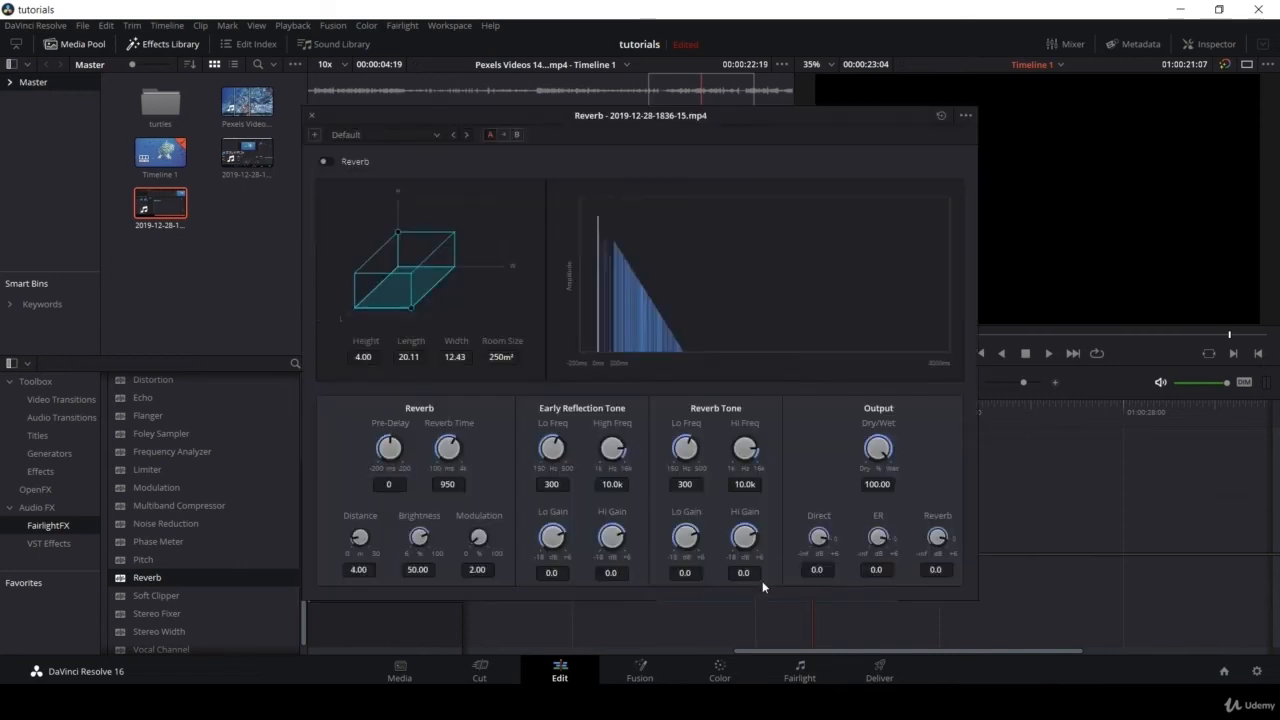
pyautogui.click(437, 134)
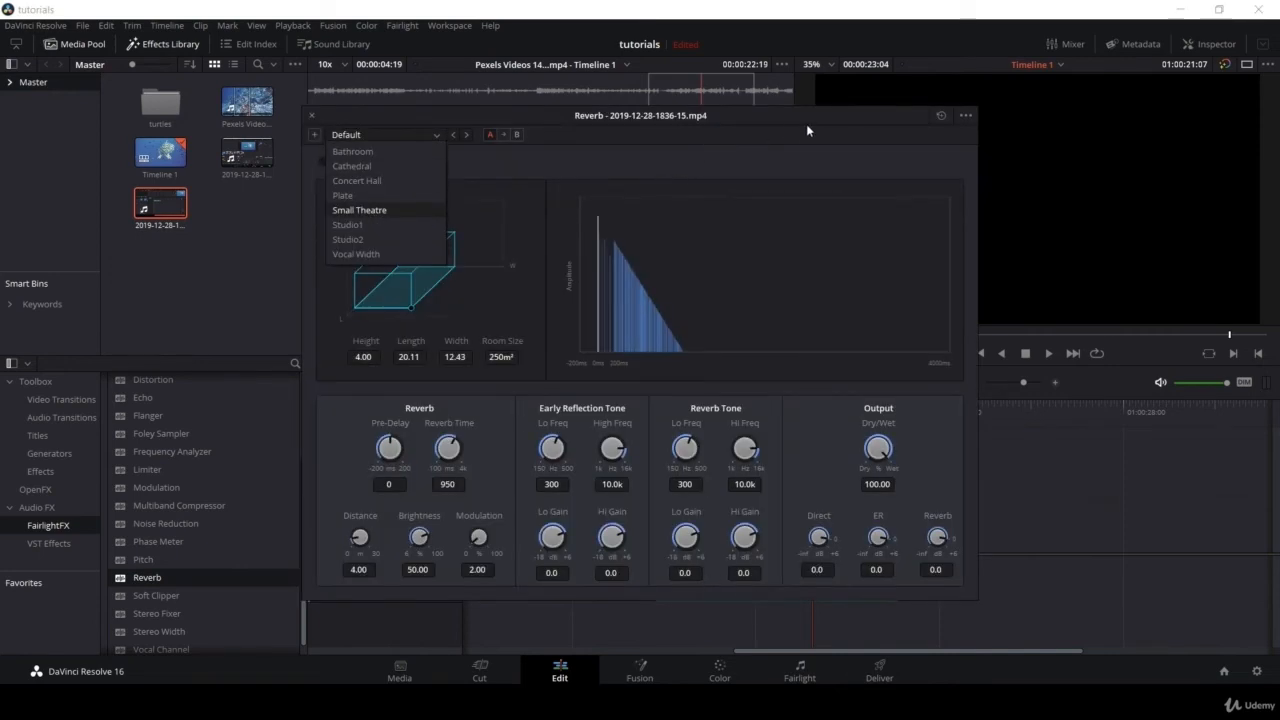
pyautogui.click(374, 181)
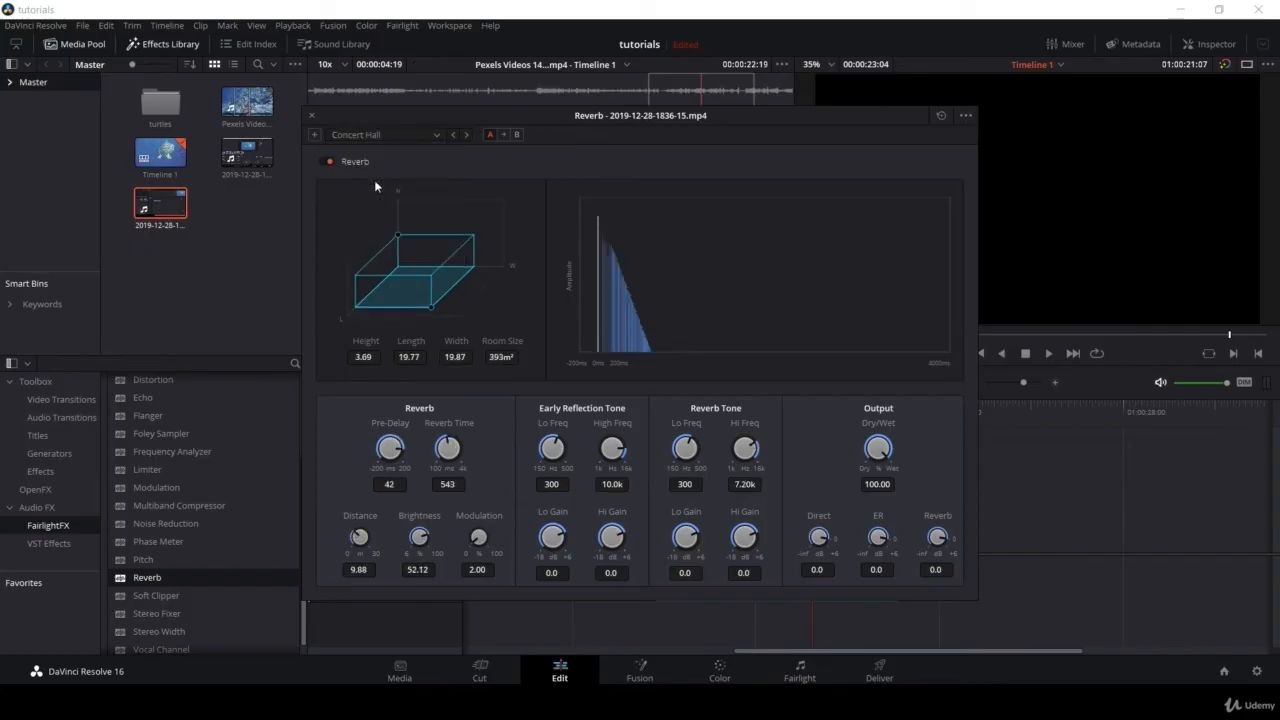
# - Play the audio clip from near its start to hear the Concert Hall reverb, keeping the effect window clear of the timeline
pyautogui.moveTo(719, 116); pyautogui.dragTo(445, 141)
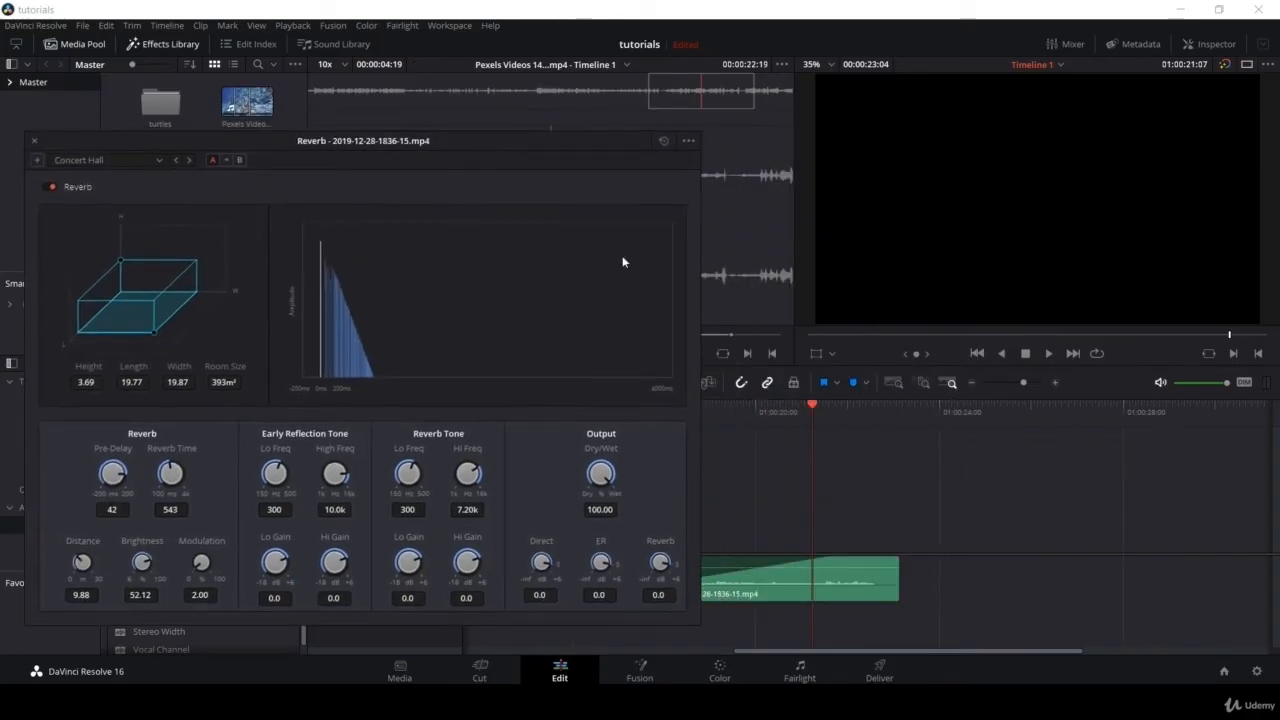
pyautogui.click(739, 406)
pyautogui.press('space')
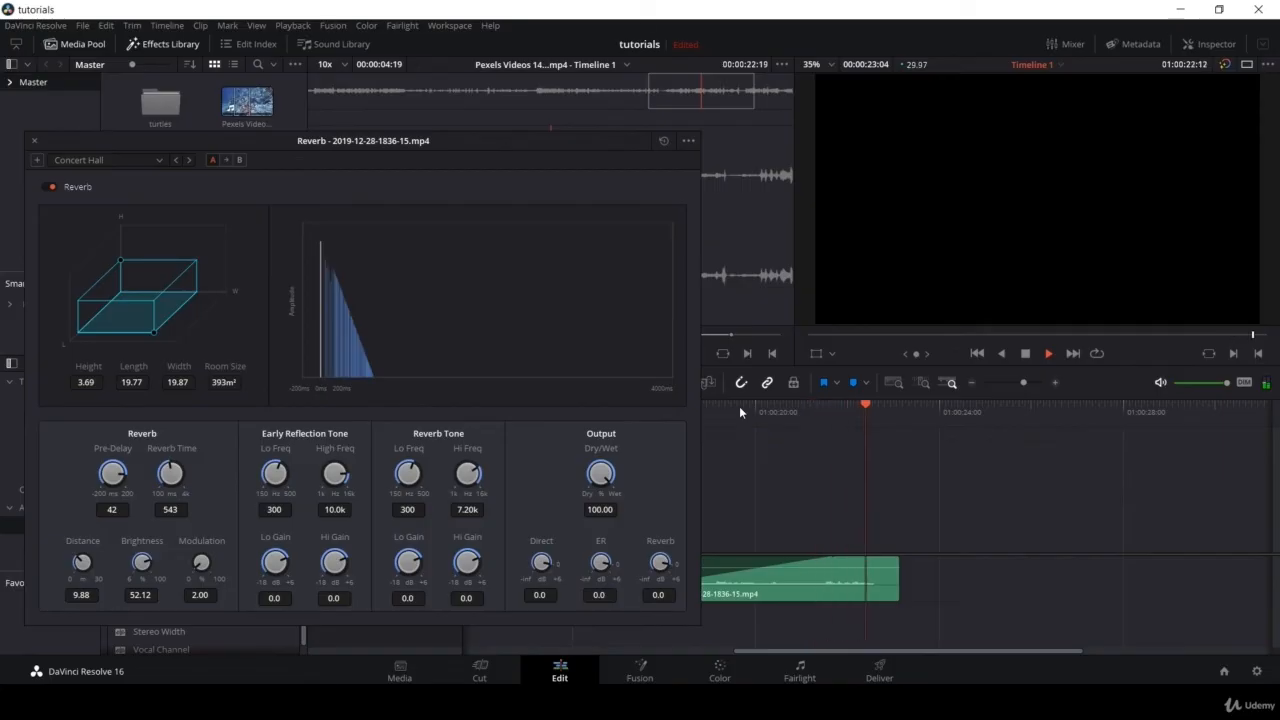
pyautogui.press('space')
pyautogui.moveTo(738, 407); pyautogui.dragTo(701, 417)
# - Switch the clip's Reverb preset to Bathroom, play the clip back to hear it, and close the effect settings
pyautogui.click(150, 159)
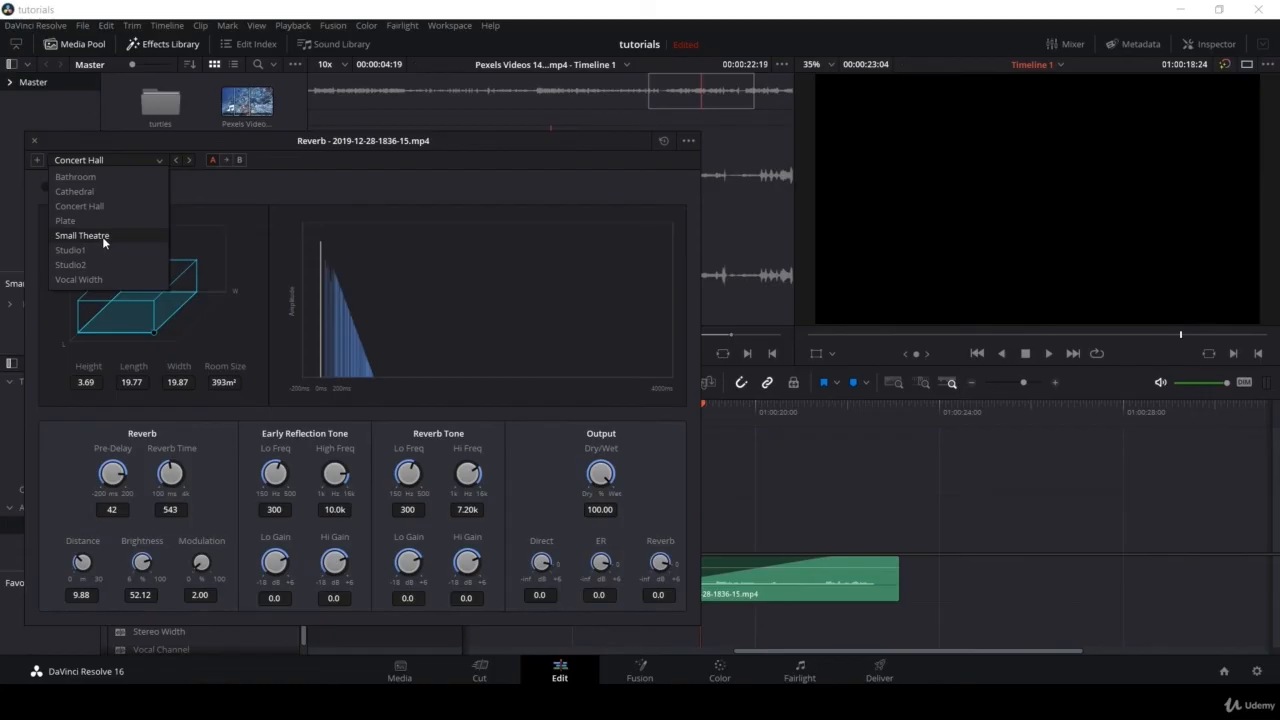
pyautogui.click(104, 177)
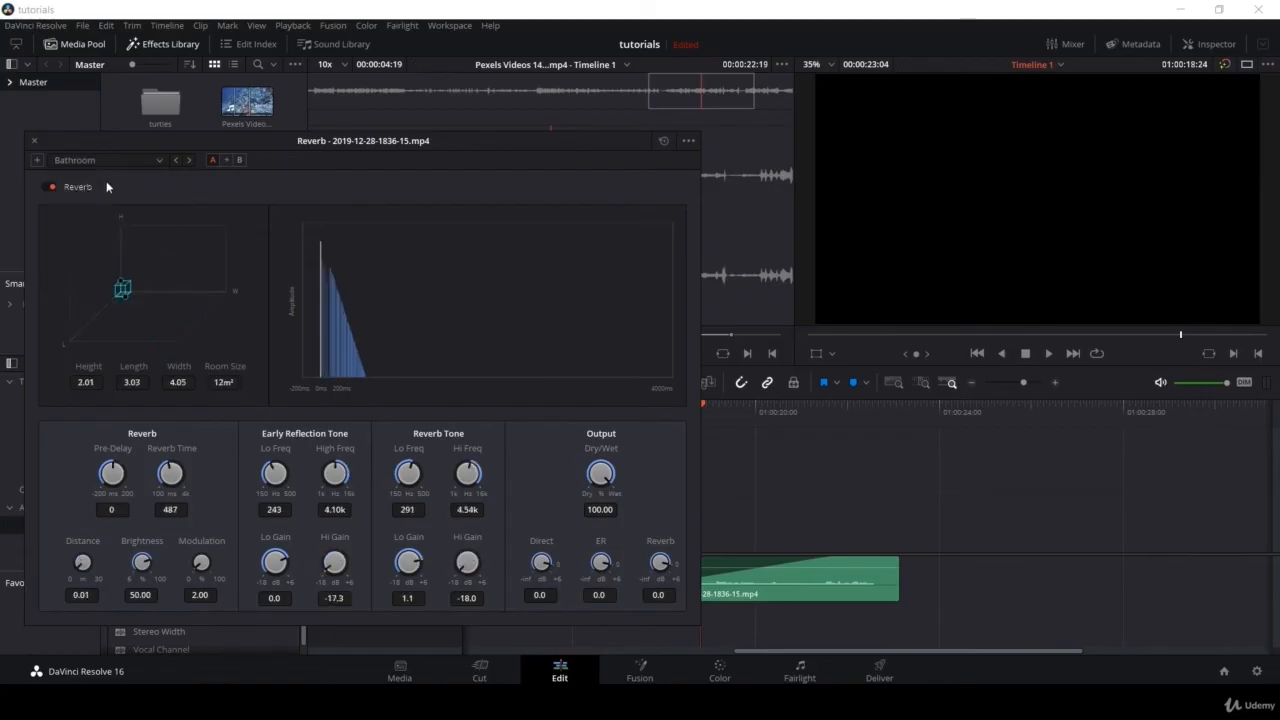
pyautogui.click(720, 406)
pyautogui.press('space')
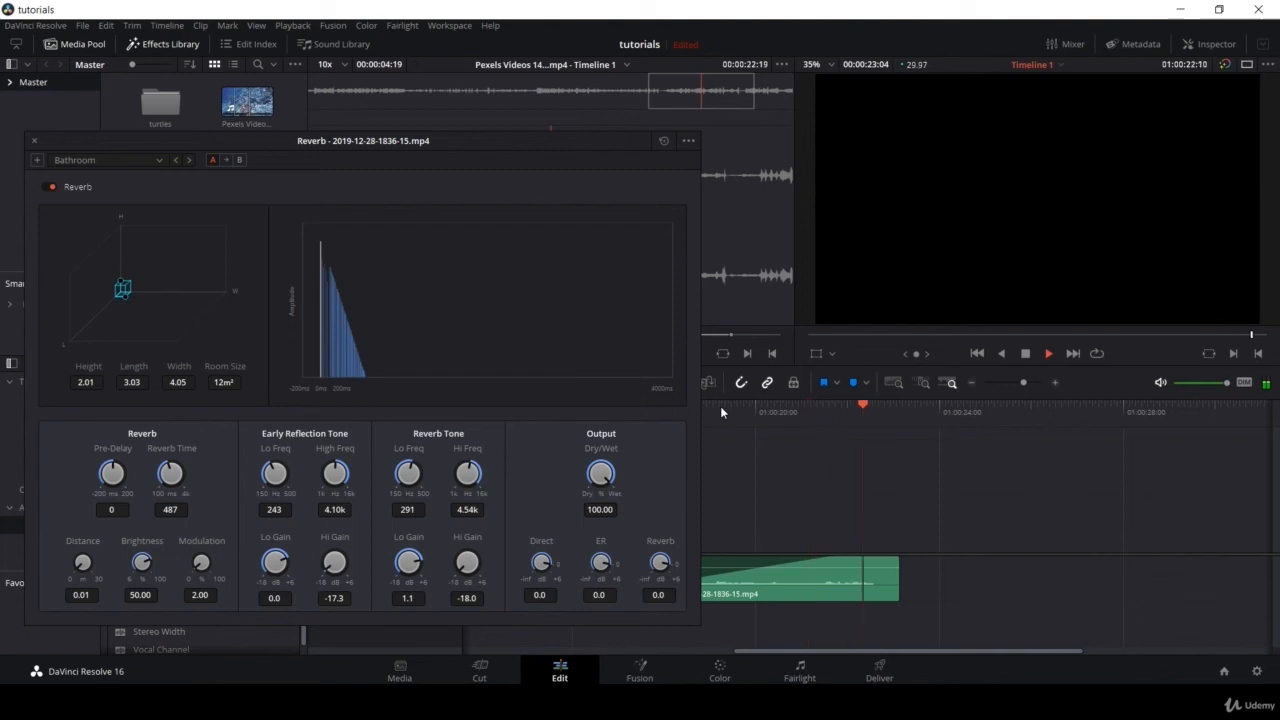
pyautogui.click(155, 161)
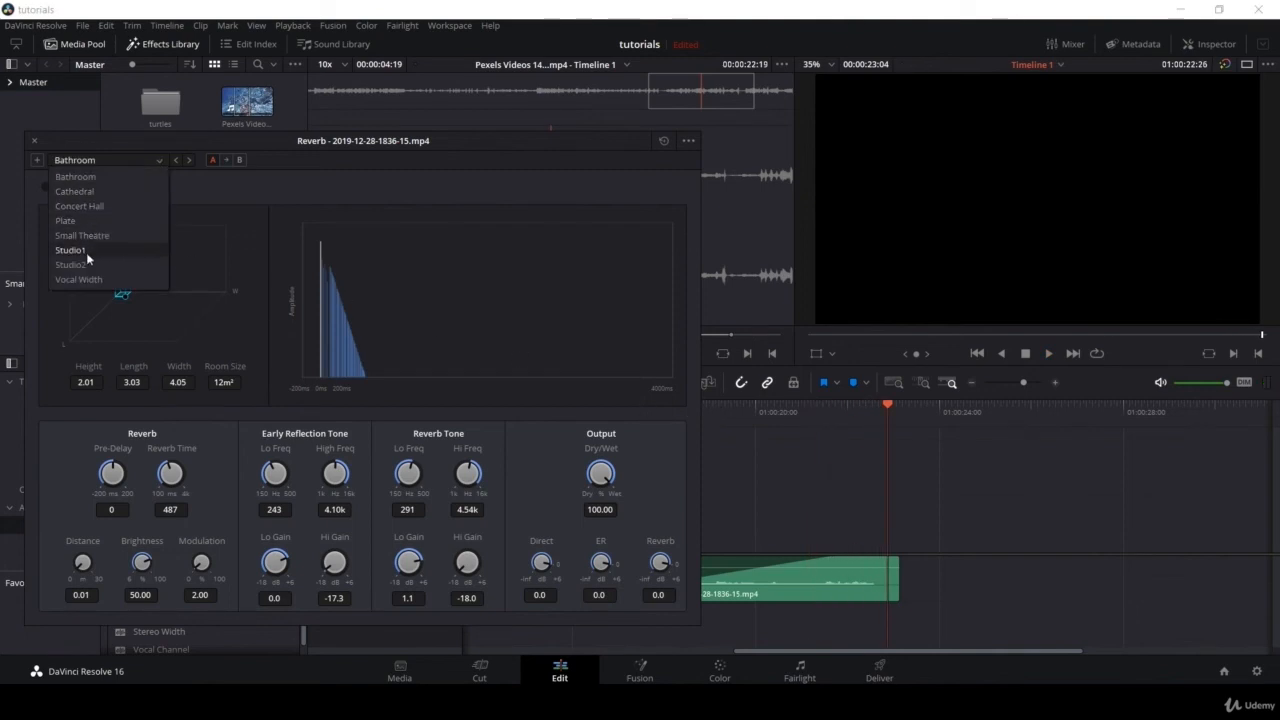
pyautogui.click(33, 141)
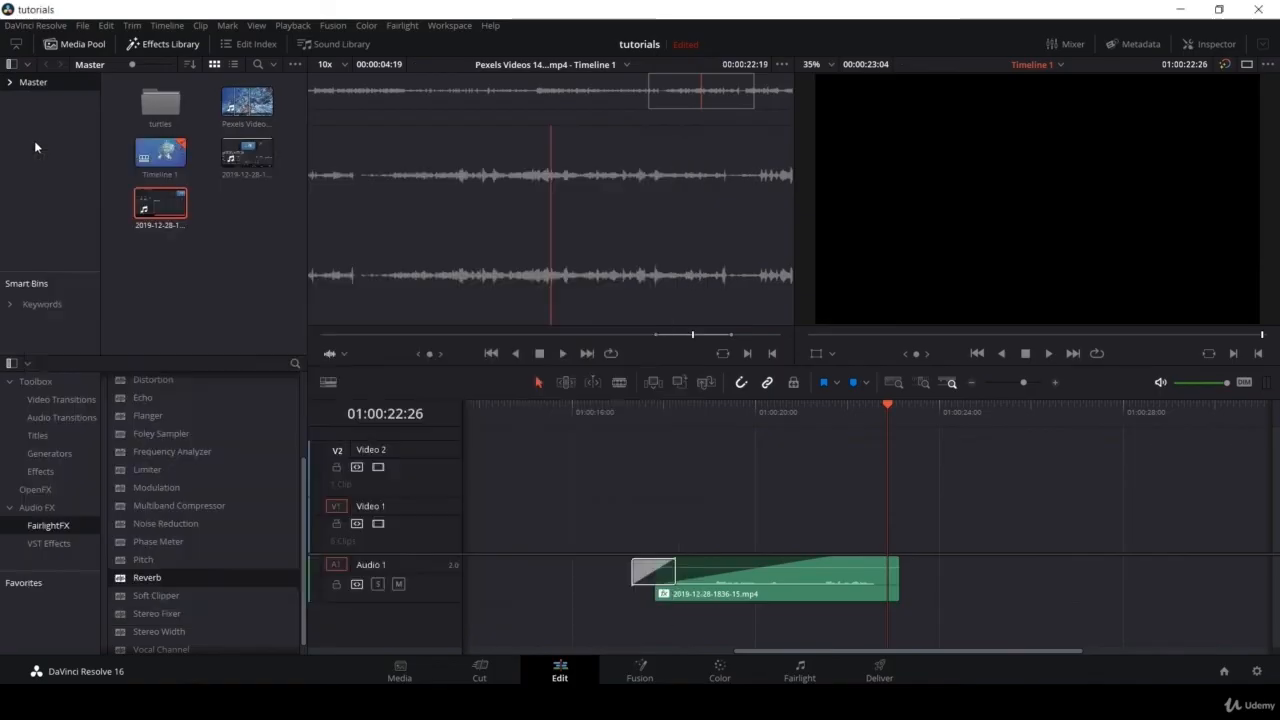
# - On the Fairlight page, add the FairlightFX Echo effect to the Audio 1 mixer channel with the Large Hall preset
pyautogui.click(786, 676)
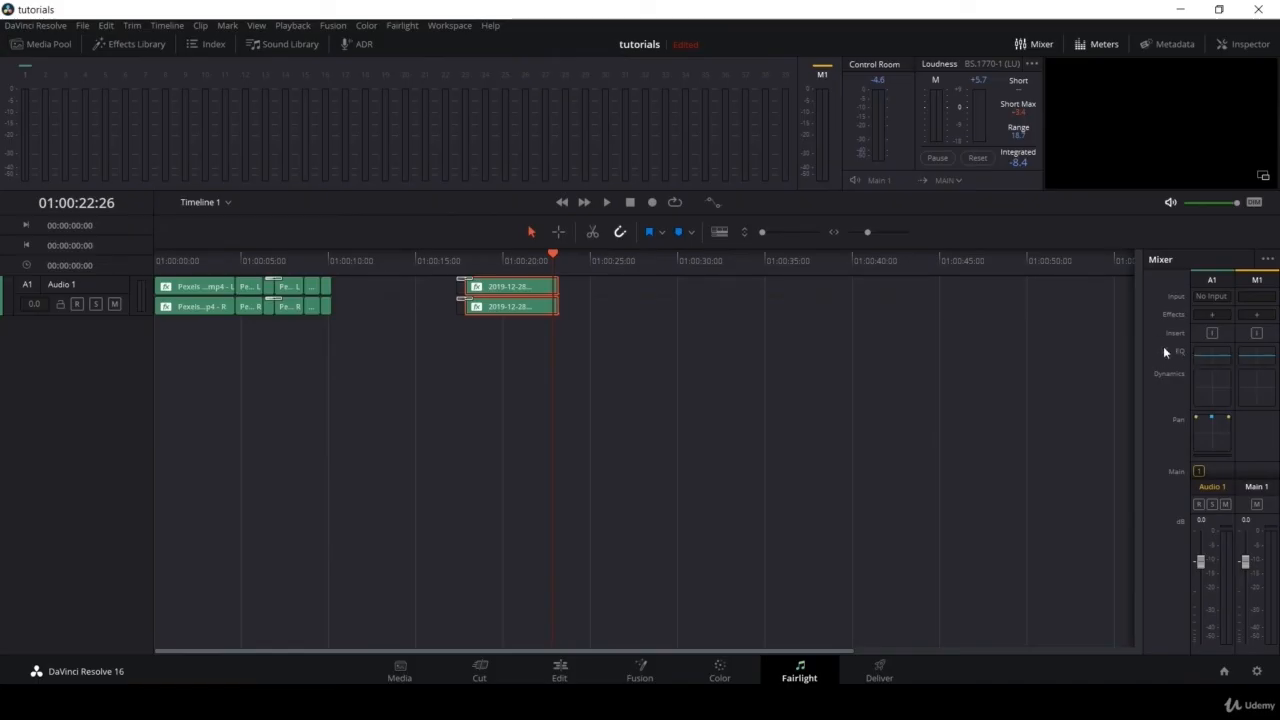
pyautogui.click(1211, 313)
pyautogui.moveTo(1216, 330)
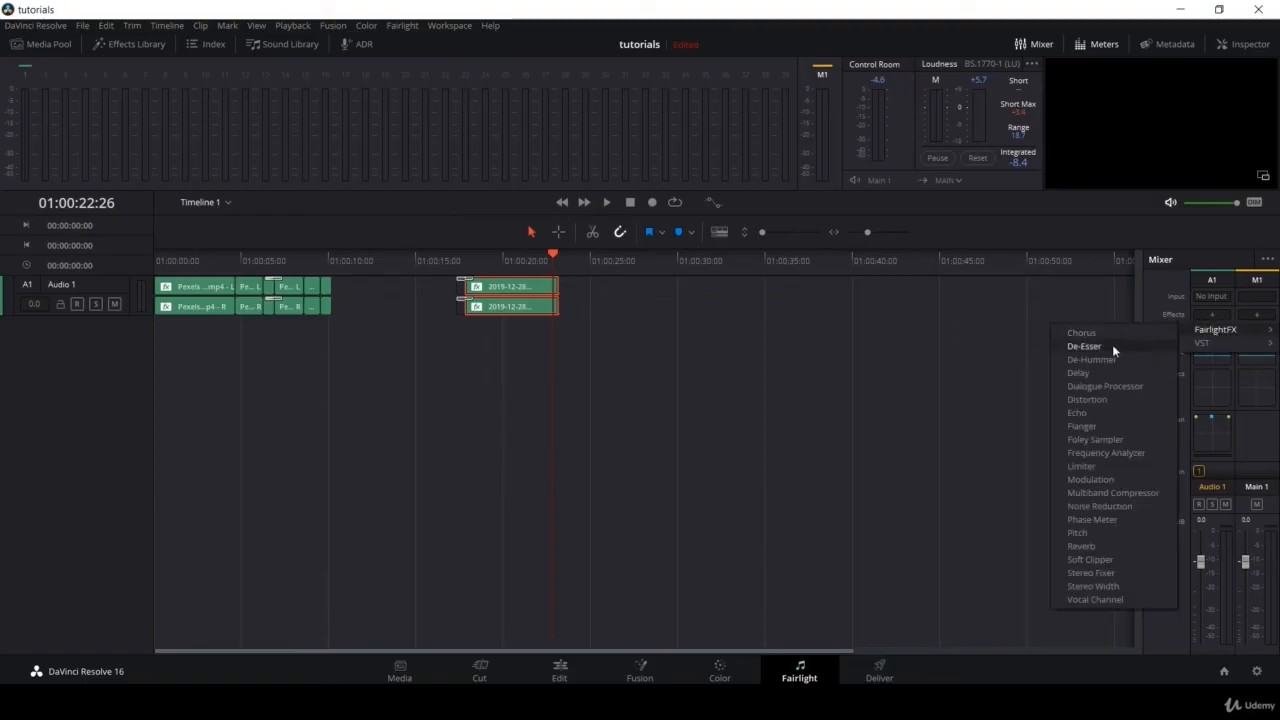
pyautogui.click(1096, 411)
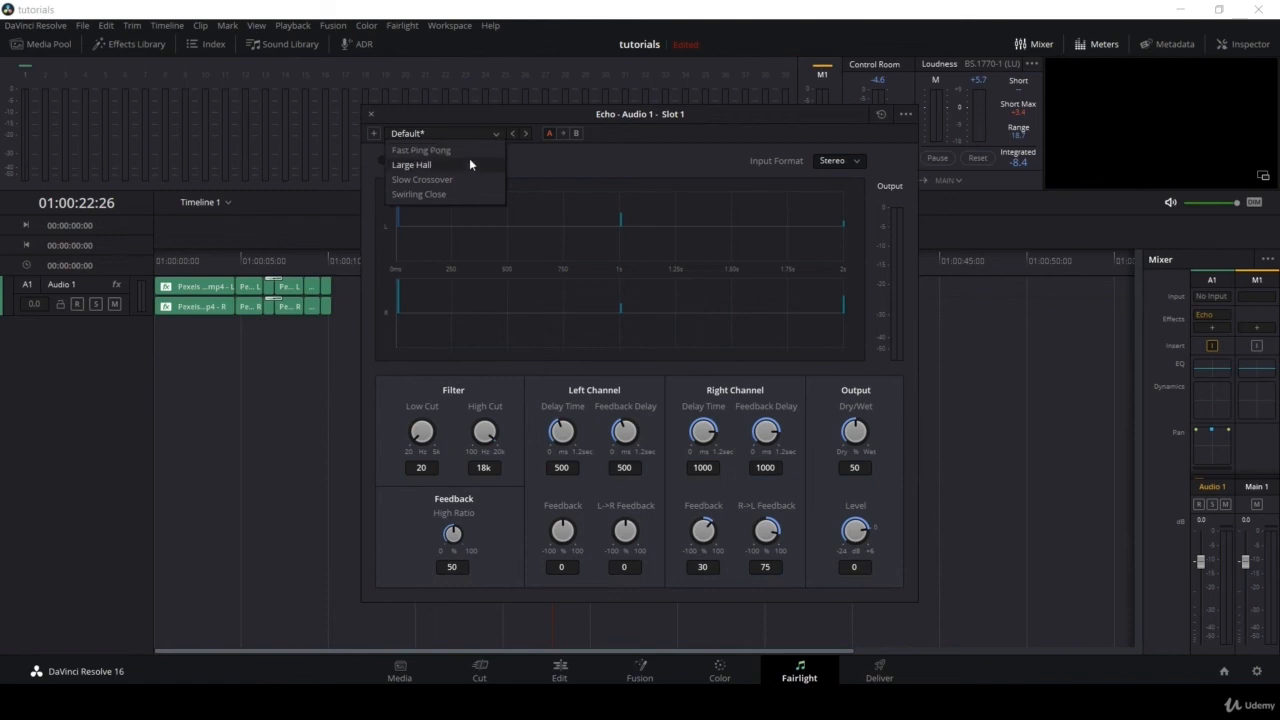
pyautogui.click(469, 159)
pyautogui.moveTo(706, 118); pyautogui.dragTo(407, 377)
# - Play the 2019-12-28 clip from near its start to hear the Large Hall echo, and close the Echo settings
pyautogui.click(474, 258)
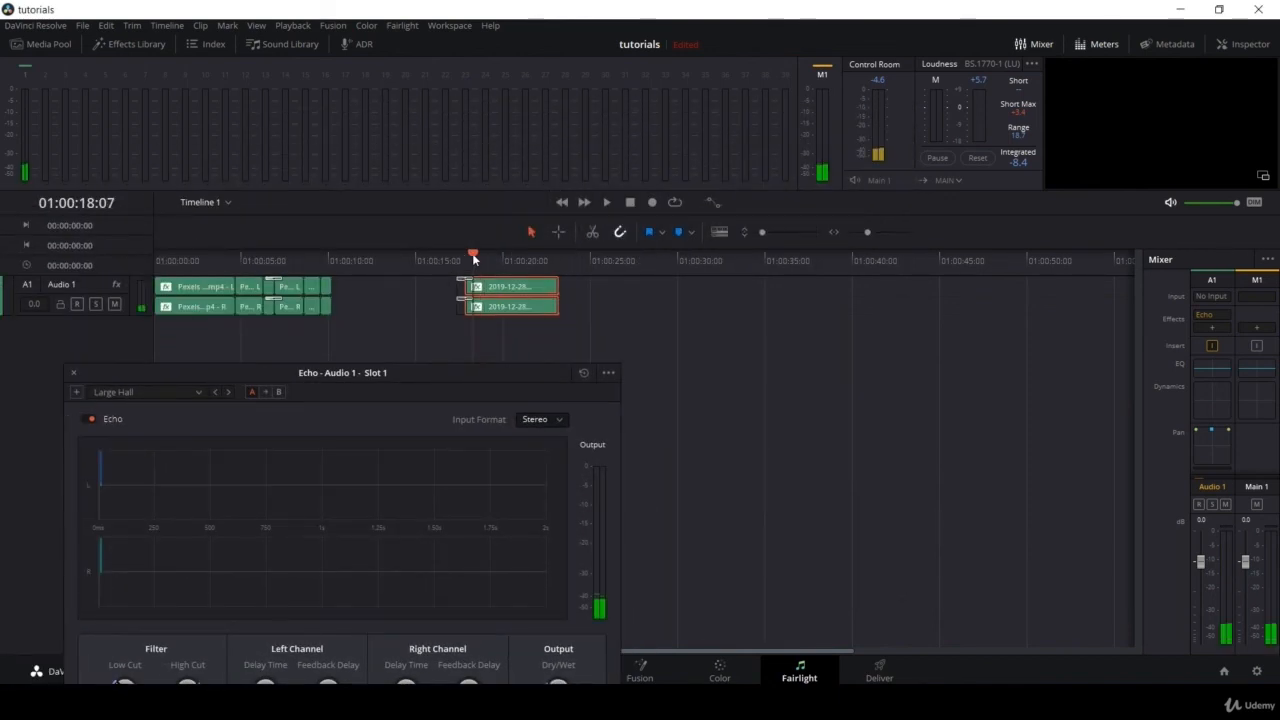
pyautogui.press('space')
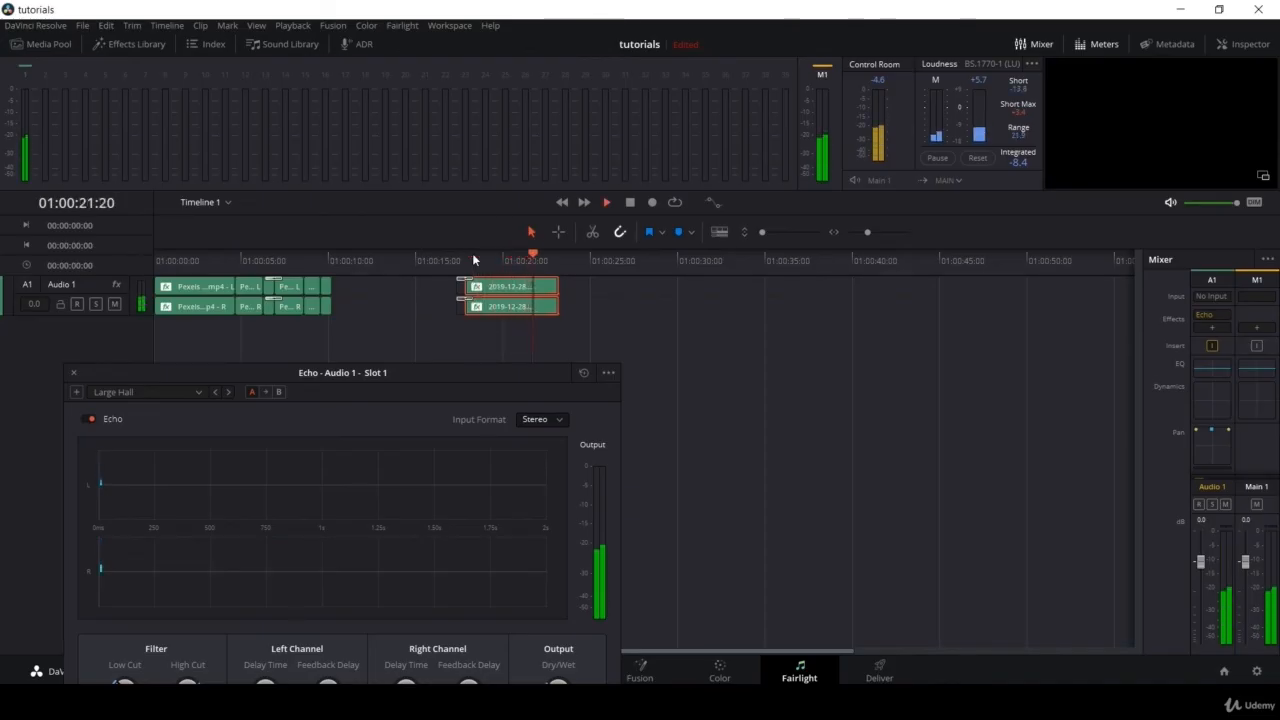
pyautogui.press('space')
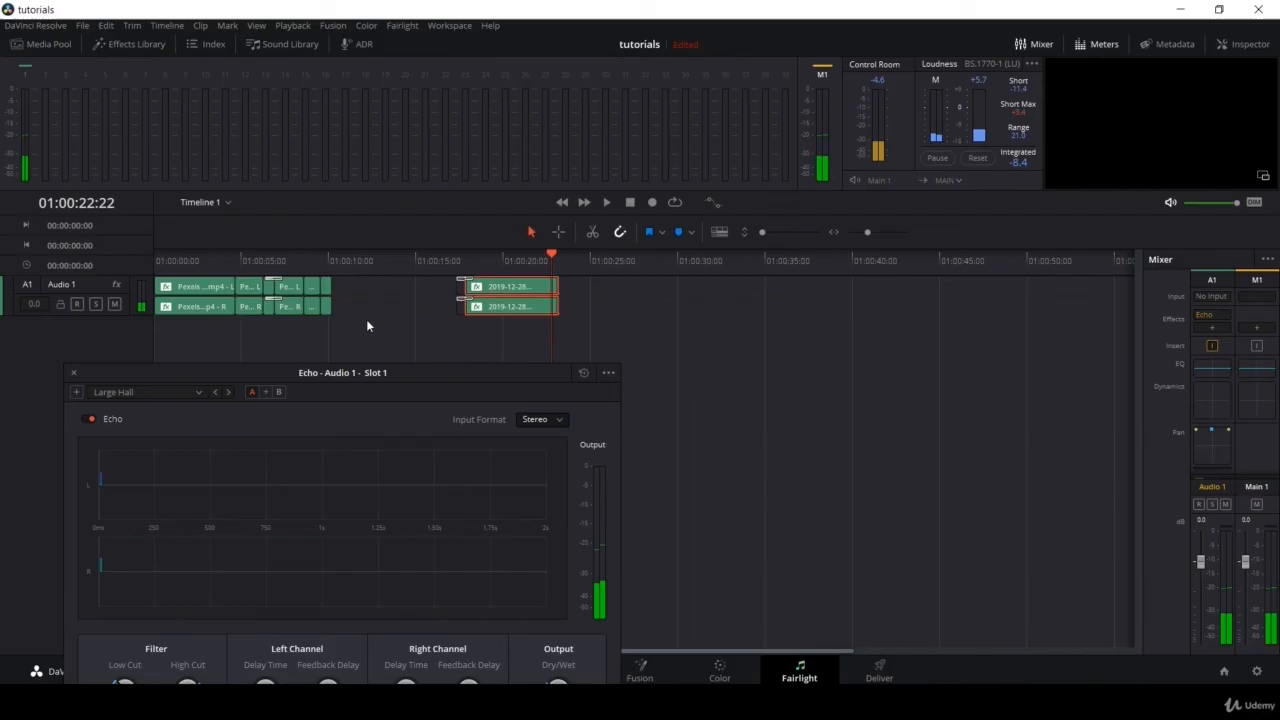
pyautogui.click(178, 392)
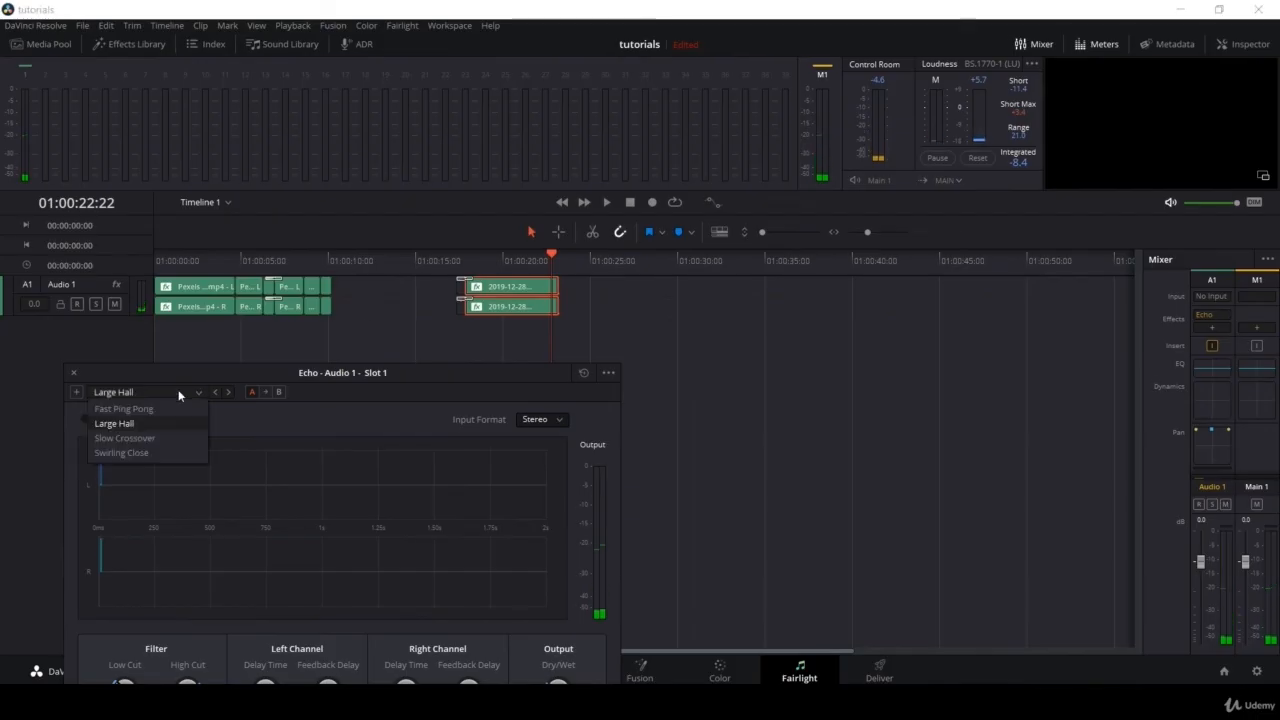
pyautogui.click(73, 372)
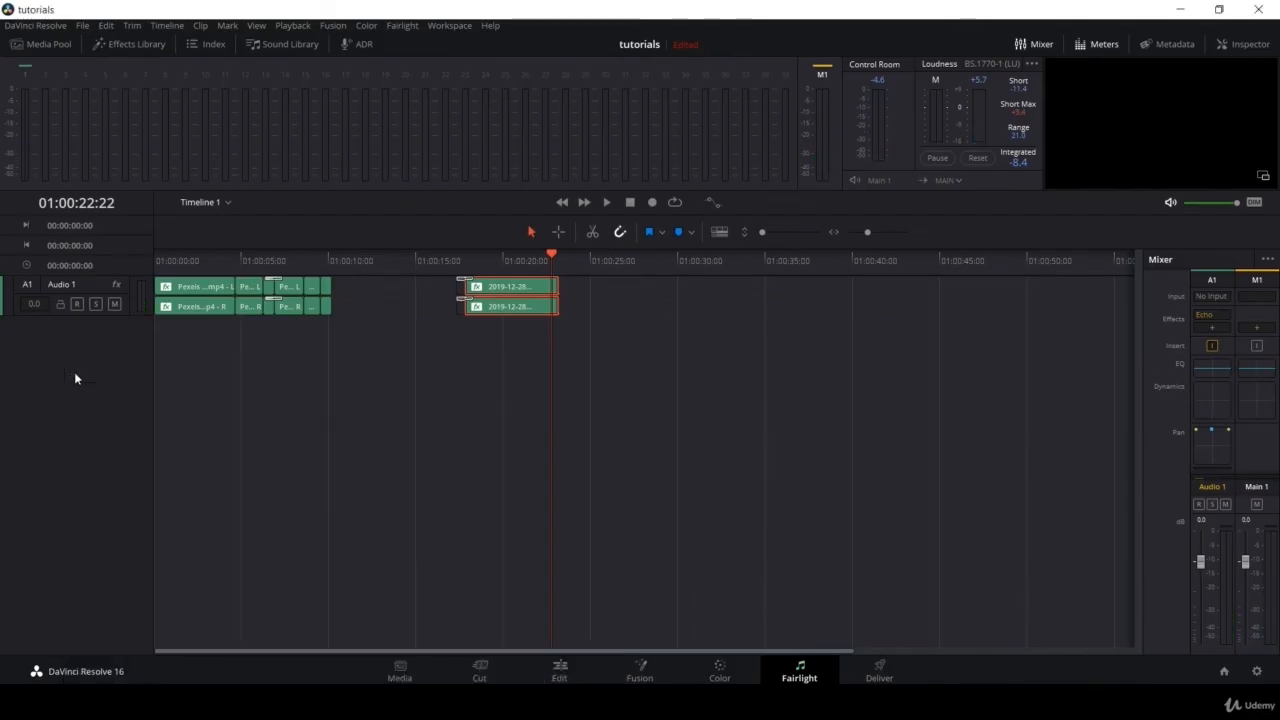
# - Boost Band 4 of the Audio 1 equalizer to about +15.1 dB at 822 Hz, and review the track's Dynamics settings
pyautogui.click(1213, 369)
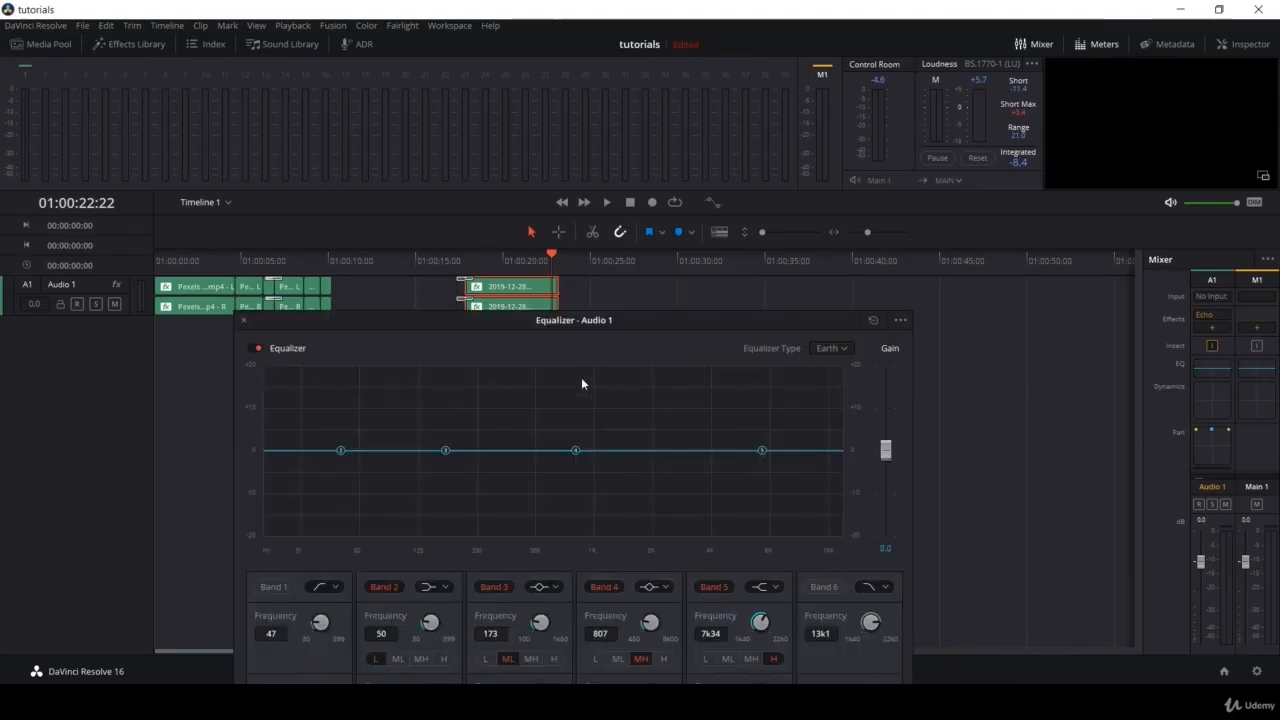
pyautogui.moveTo(676, 324); pyautogui.dragTo(782, 140)
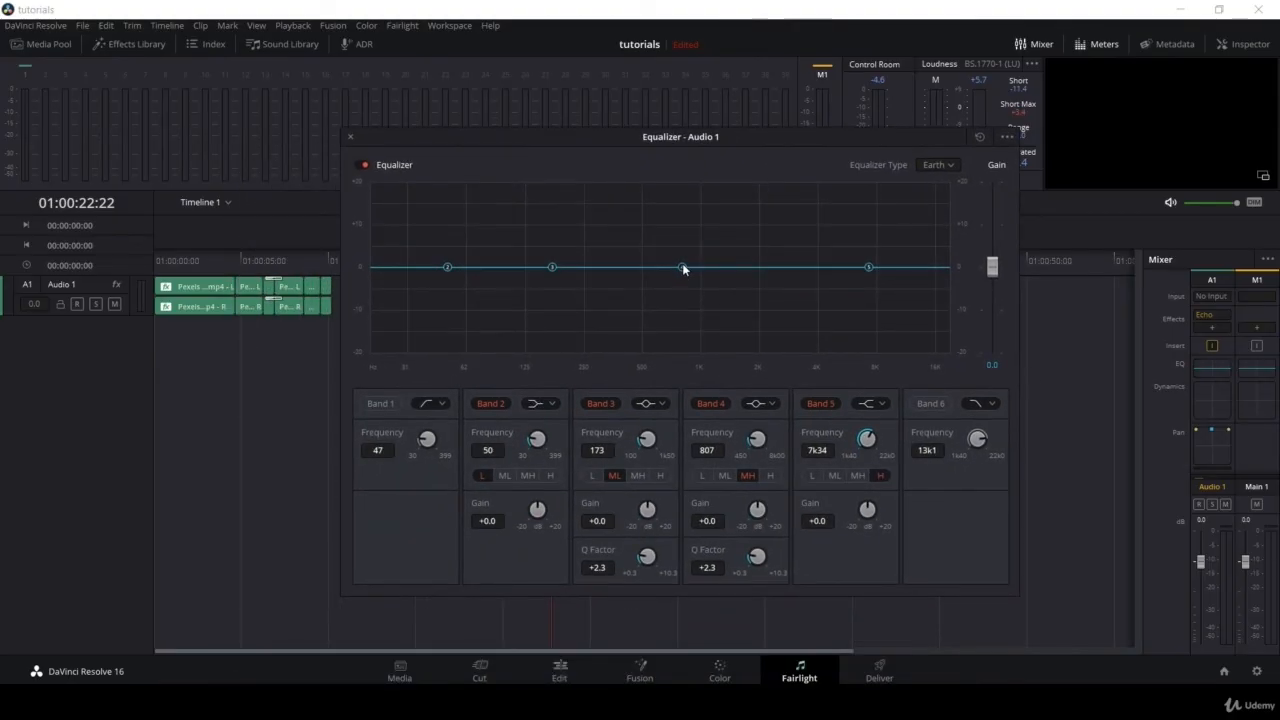
pyautogui.moveTo(682, 267); pyautogui.dragTo(685, 205)
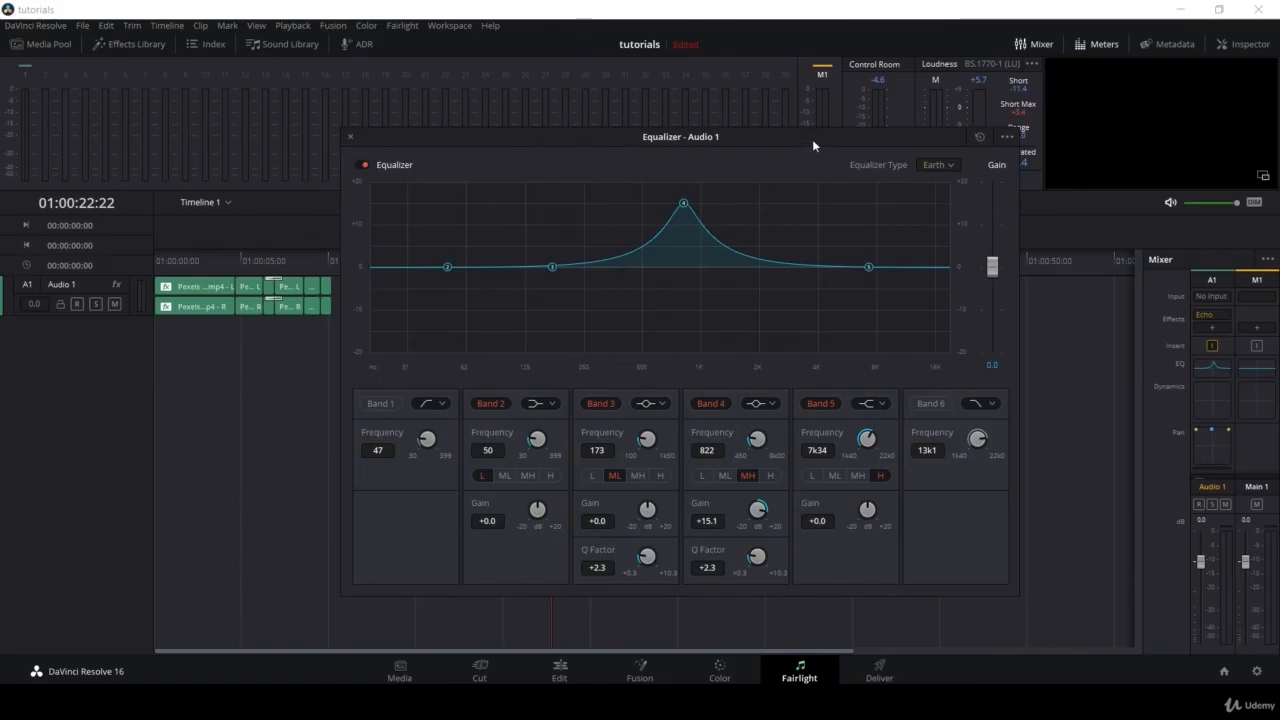
pyautogui.moveTo(812, 139); pyautogui.dragTo(776, 141)
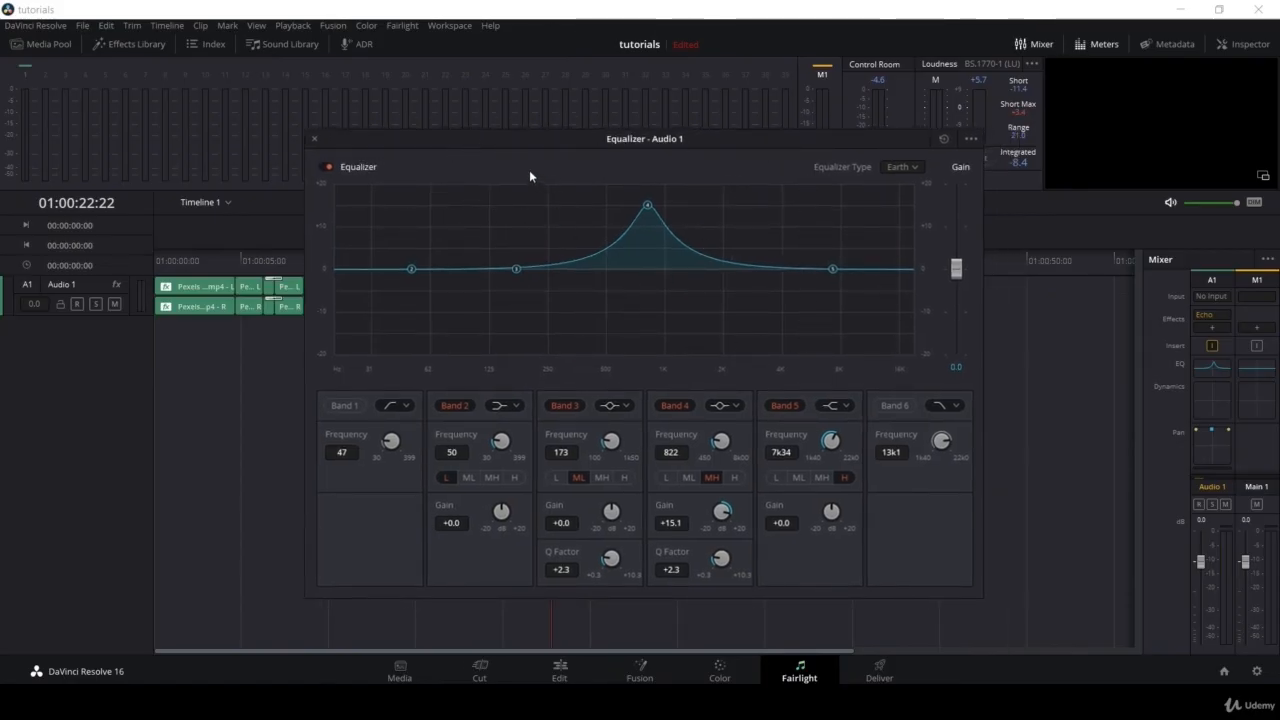
pyautogui.click(315, 140)
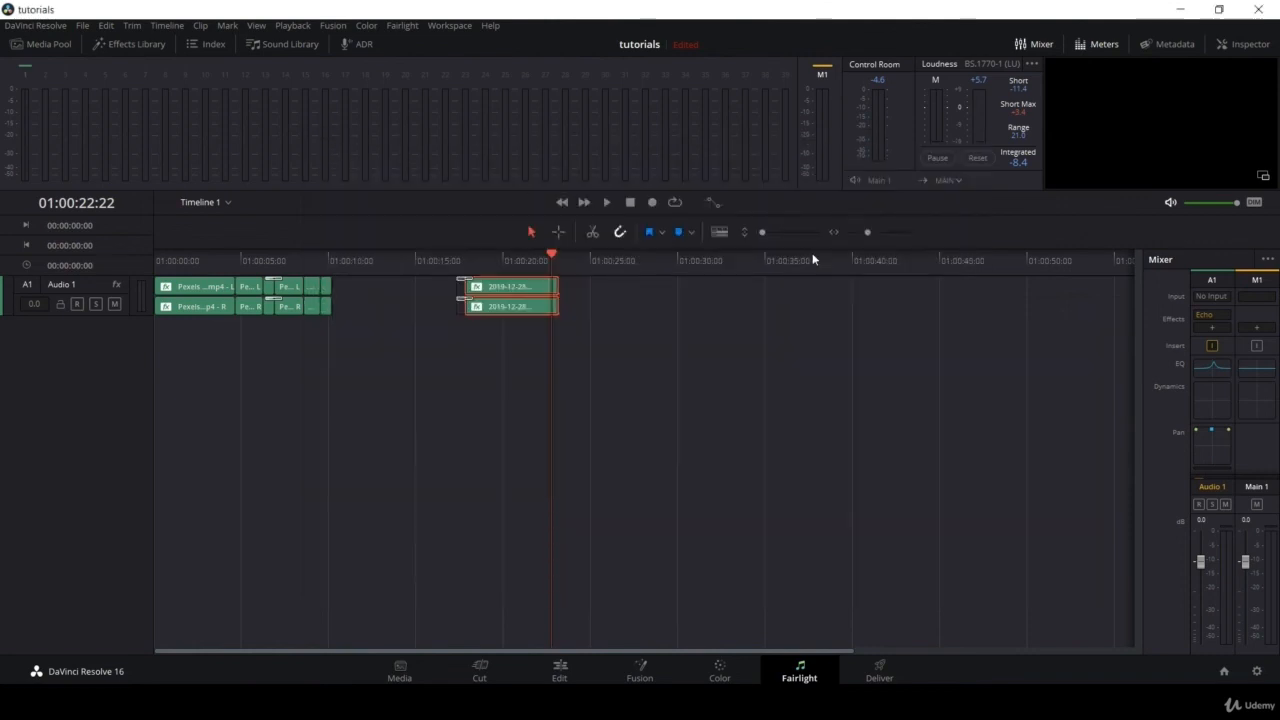
pyautogui.doubleClick(1208, 397)
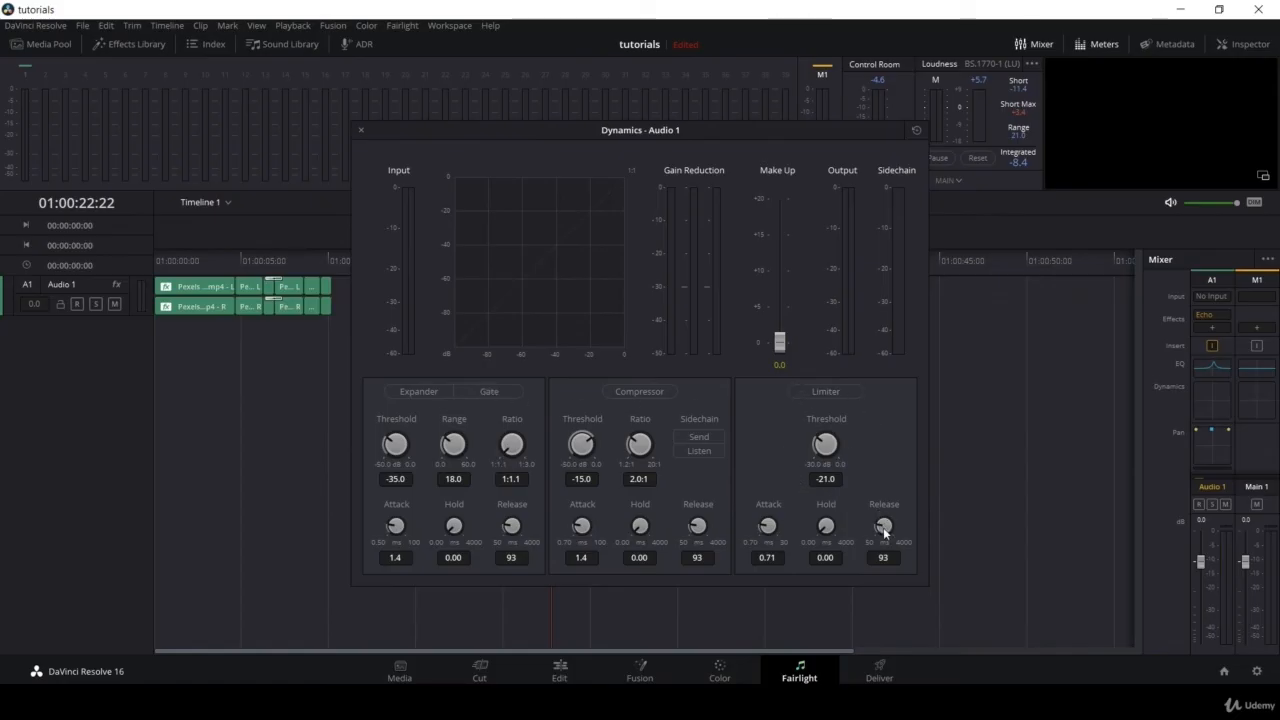
pyautogui.click(360, 131)
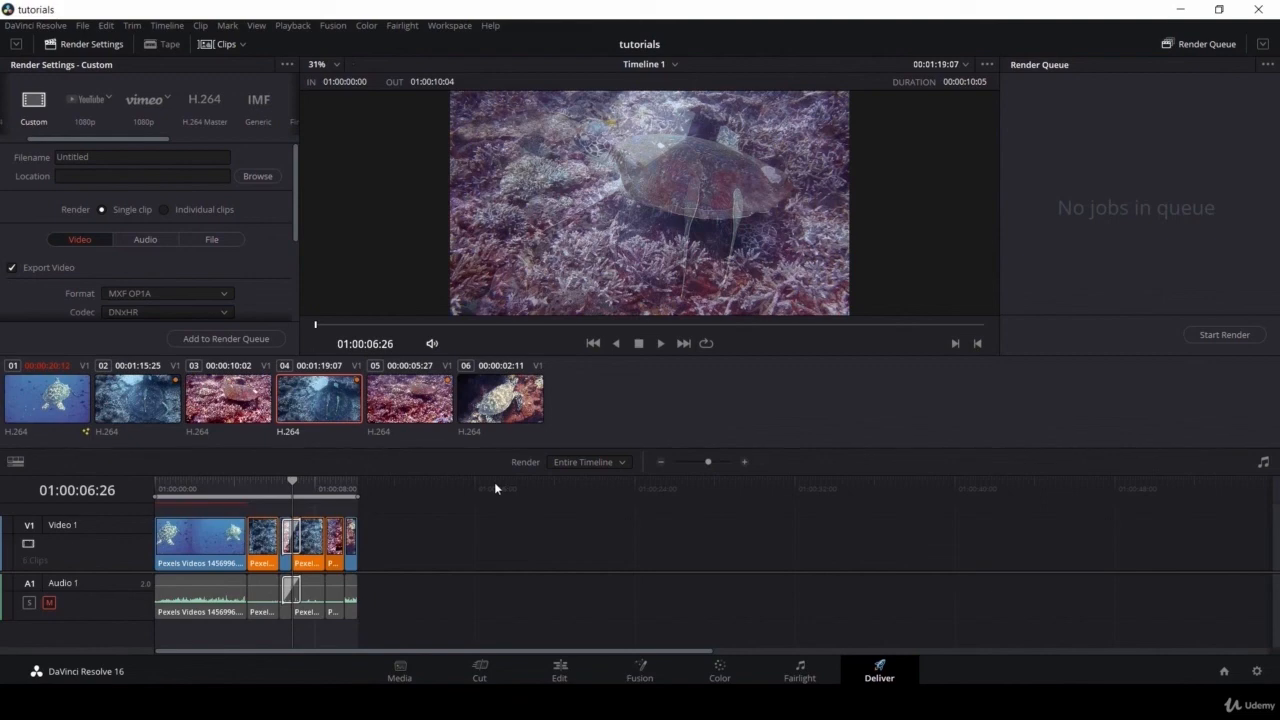
# - On the Cut page, examine the Quick Export options for YouTube and Vimeo without exporting
pyautogui.click(481, 670)
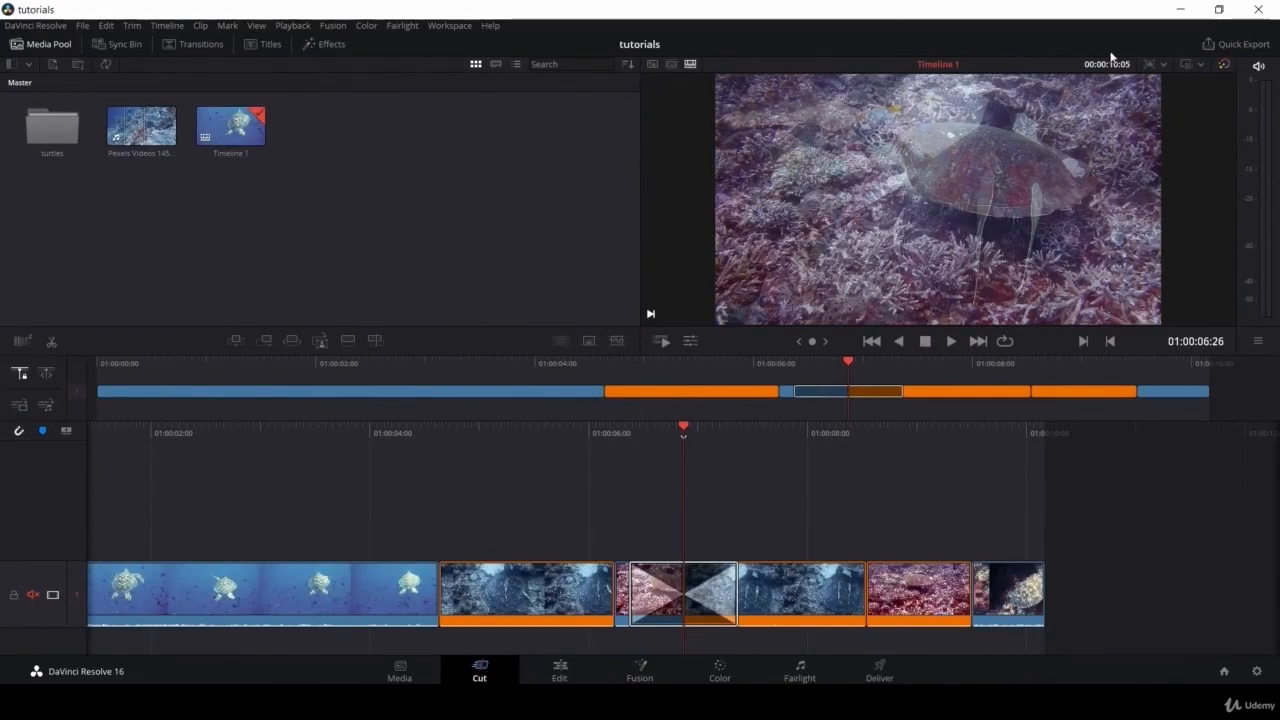
pyautogui.click(1236, 46)
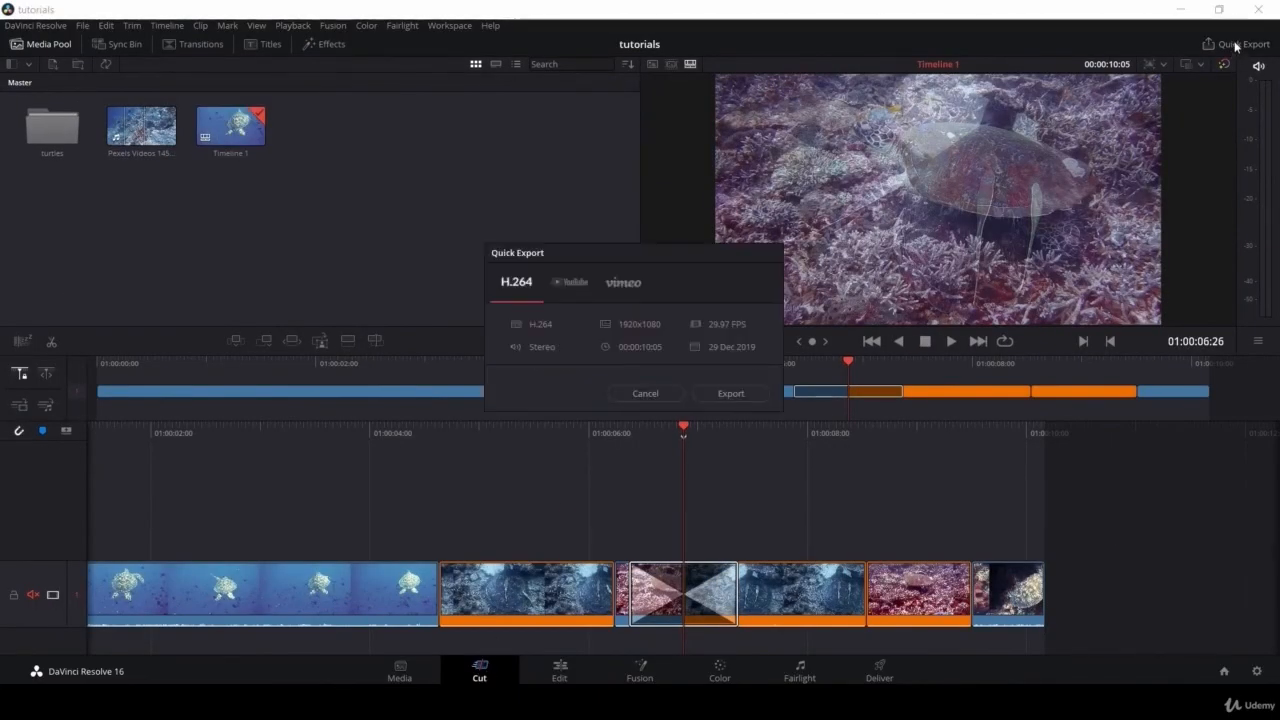
pyautogui.click(577, 285)
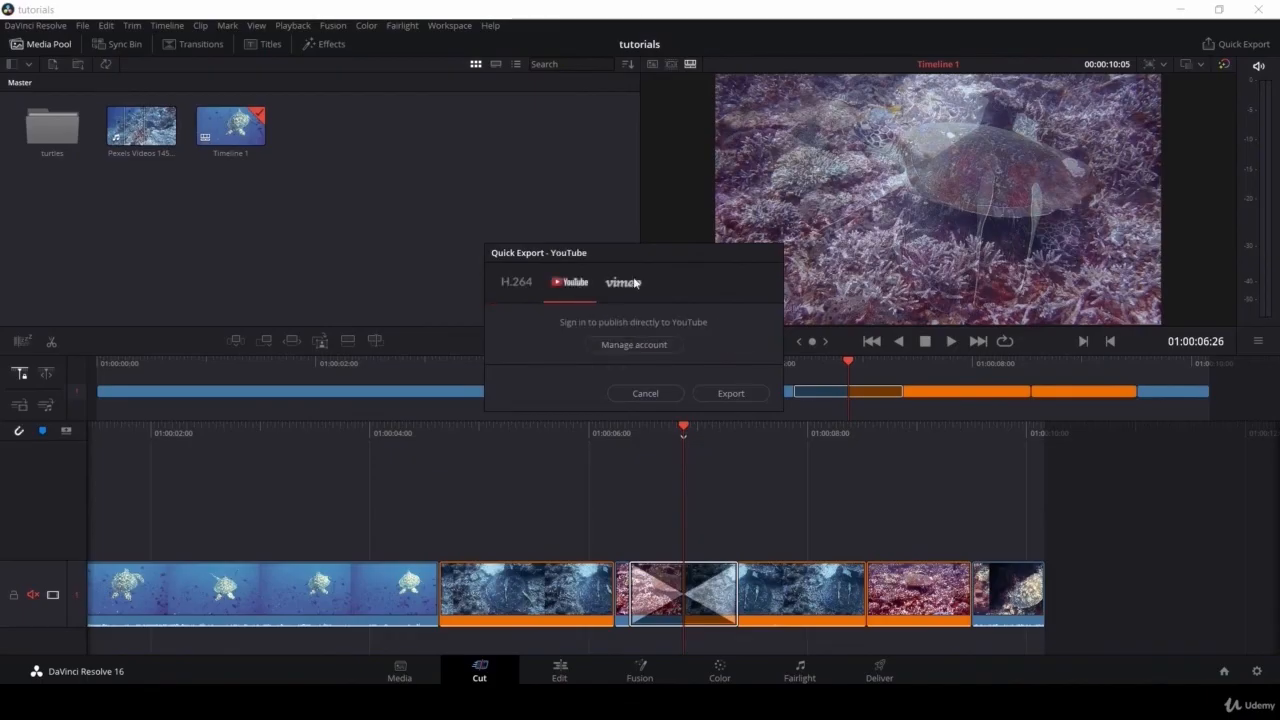
pyautogui.click(630, 283)
pyautogui.click(566, 287)
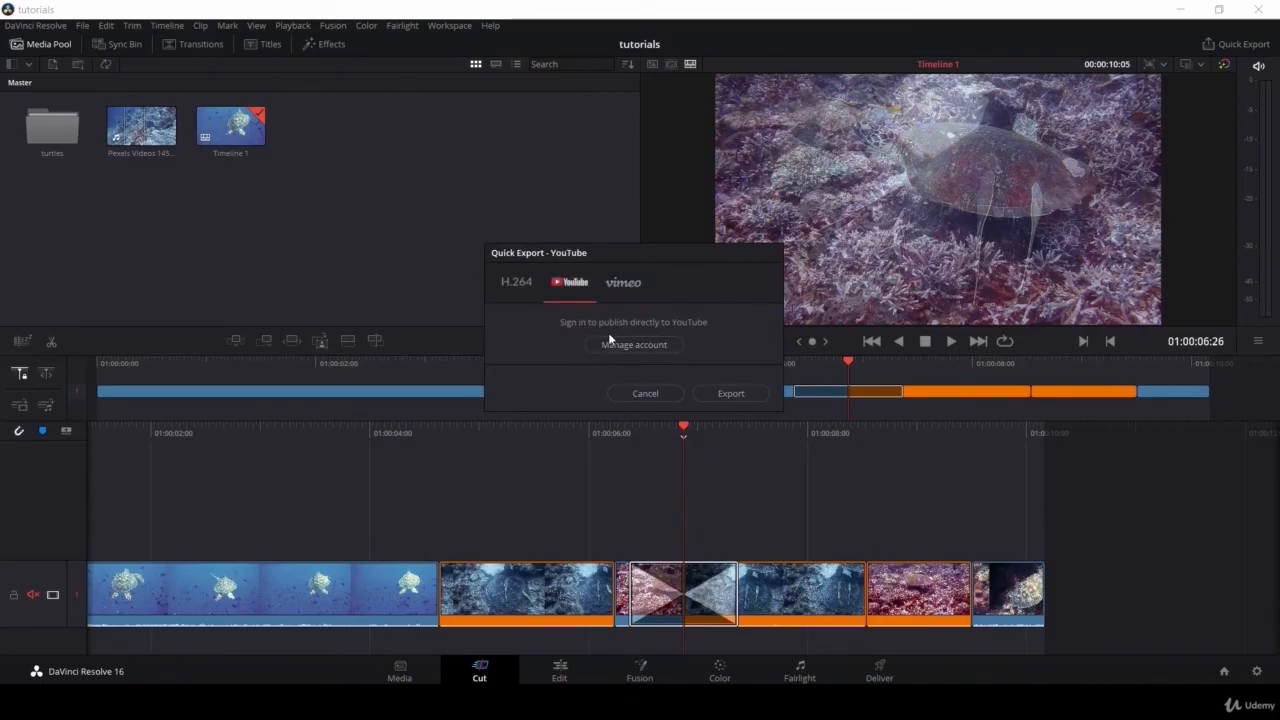
pyautogui.click(645, 393)
# - On the Deliver page, set the render file name to "final video" and its location to E:\davinci media
pyautogui.click(860, 668)
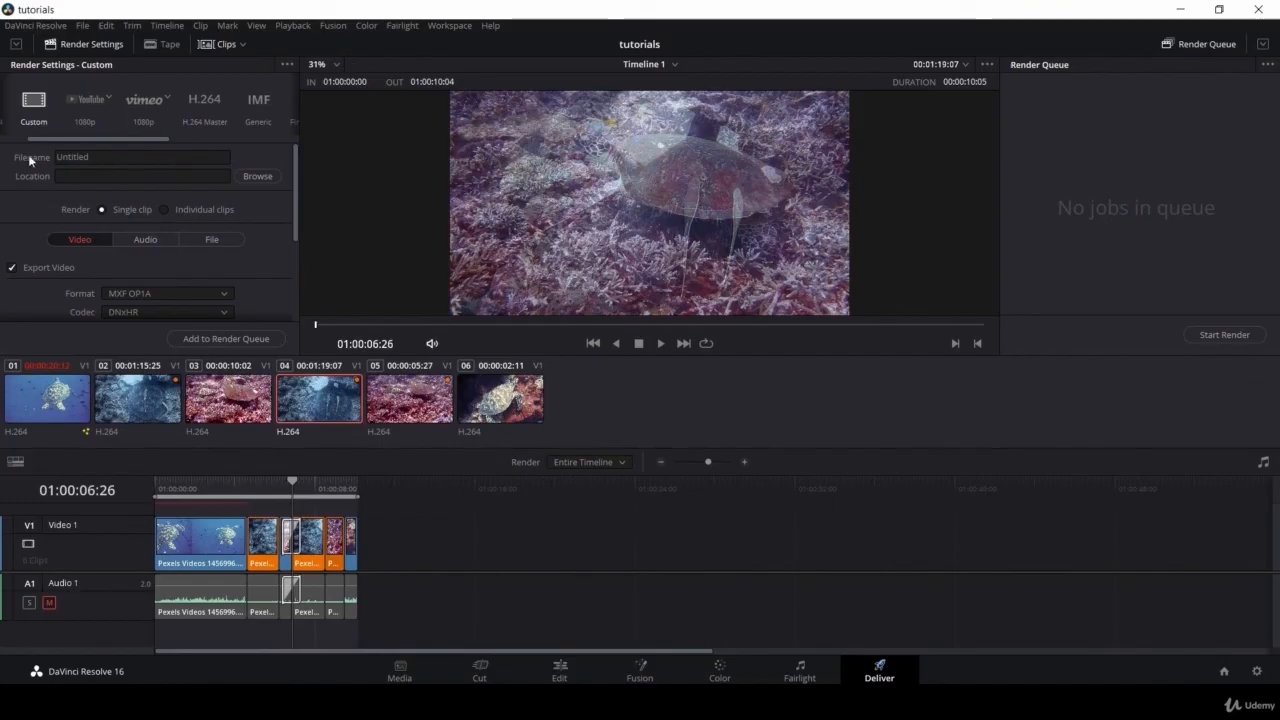
pyautogui.moveTo(90, 157); pyautogui.dragTo(56, 157)
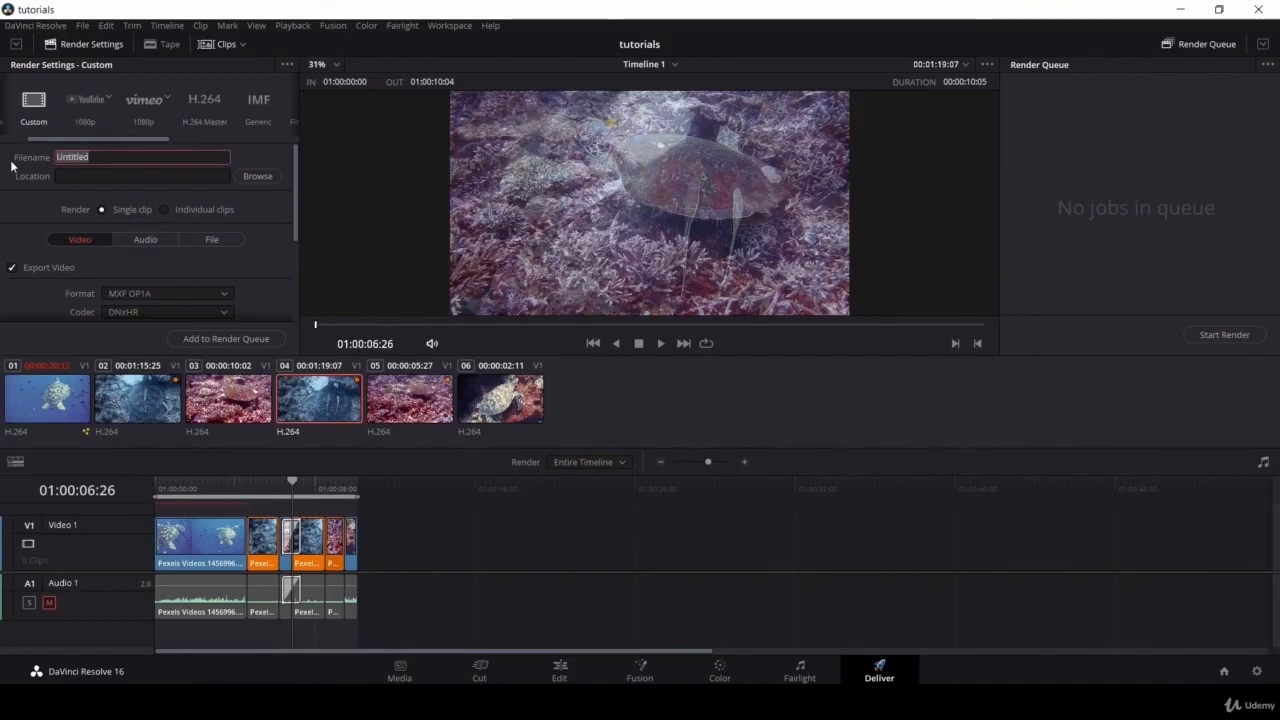
pyautogui.write('final video')
pyautogui.click(257, 176)
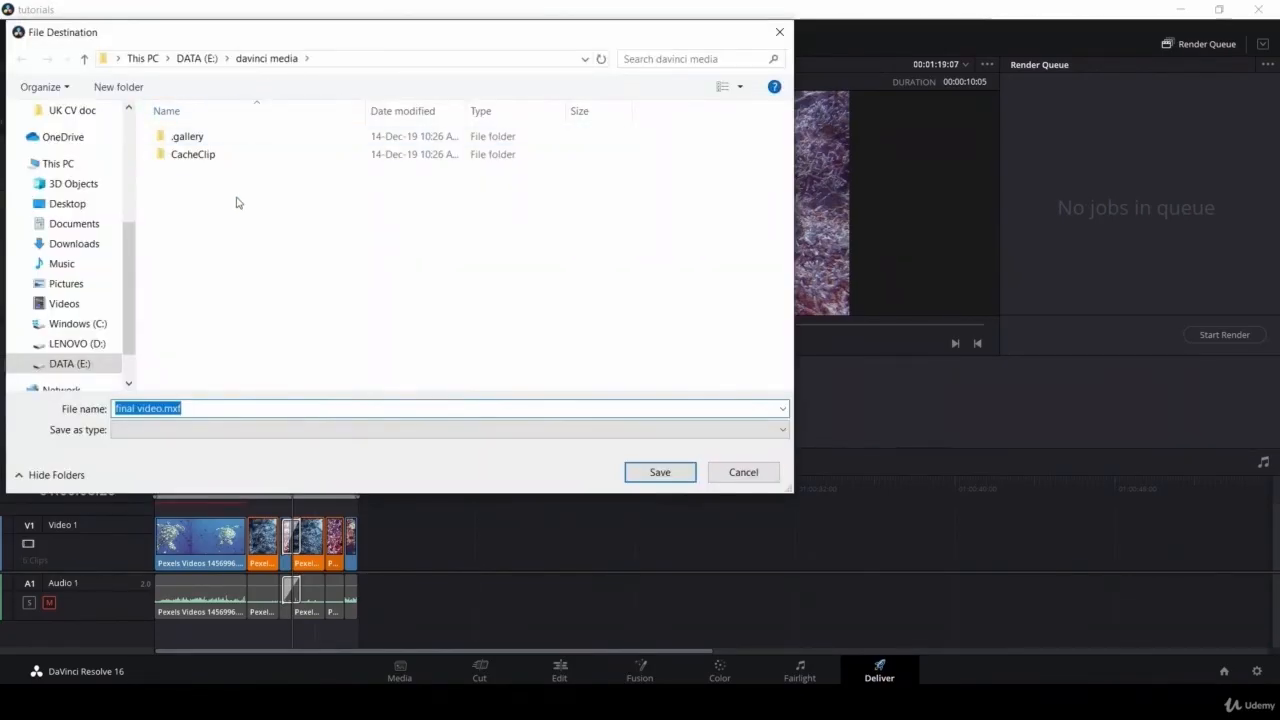
pyautogui.click(660, 472)
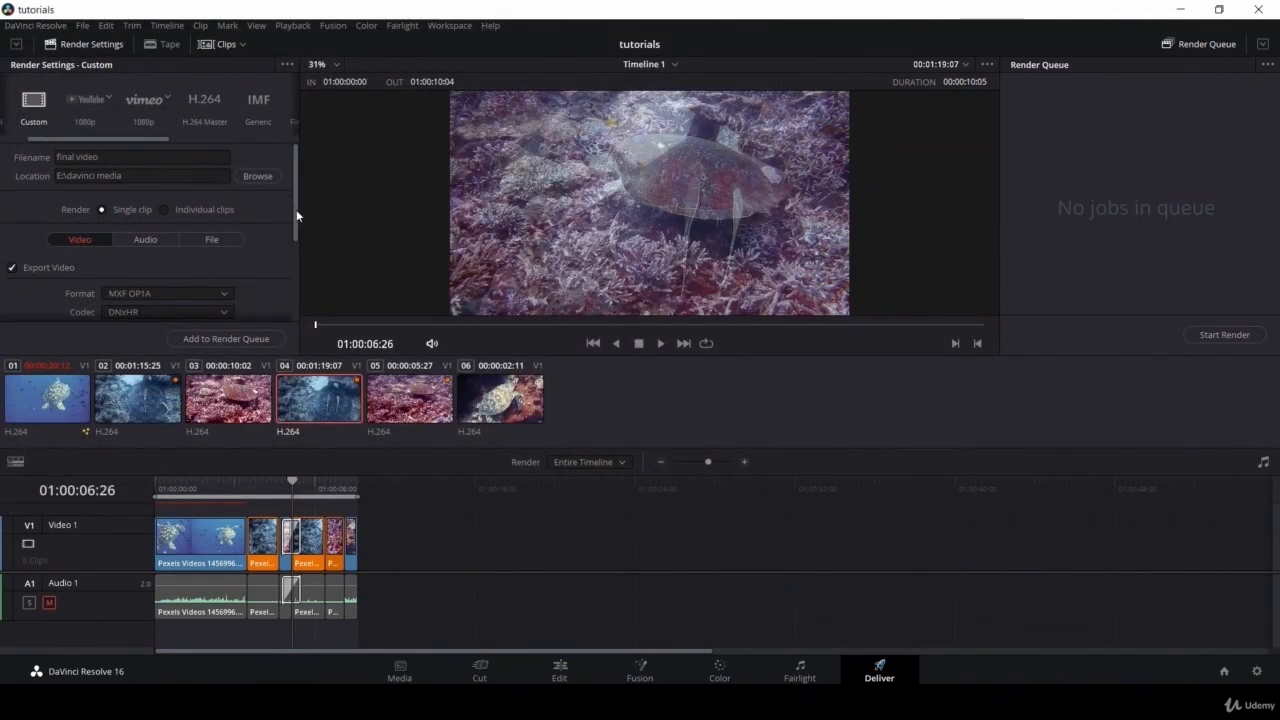
# - Set the export format to QuickTime and review the codec, resolution, frame rate and quality settings
pyautogui.scroll(-1, 295, 225)
pyautogui.moveTo(295, 225); pyautogui.dragTo(291, 262)
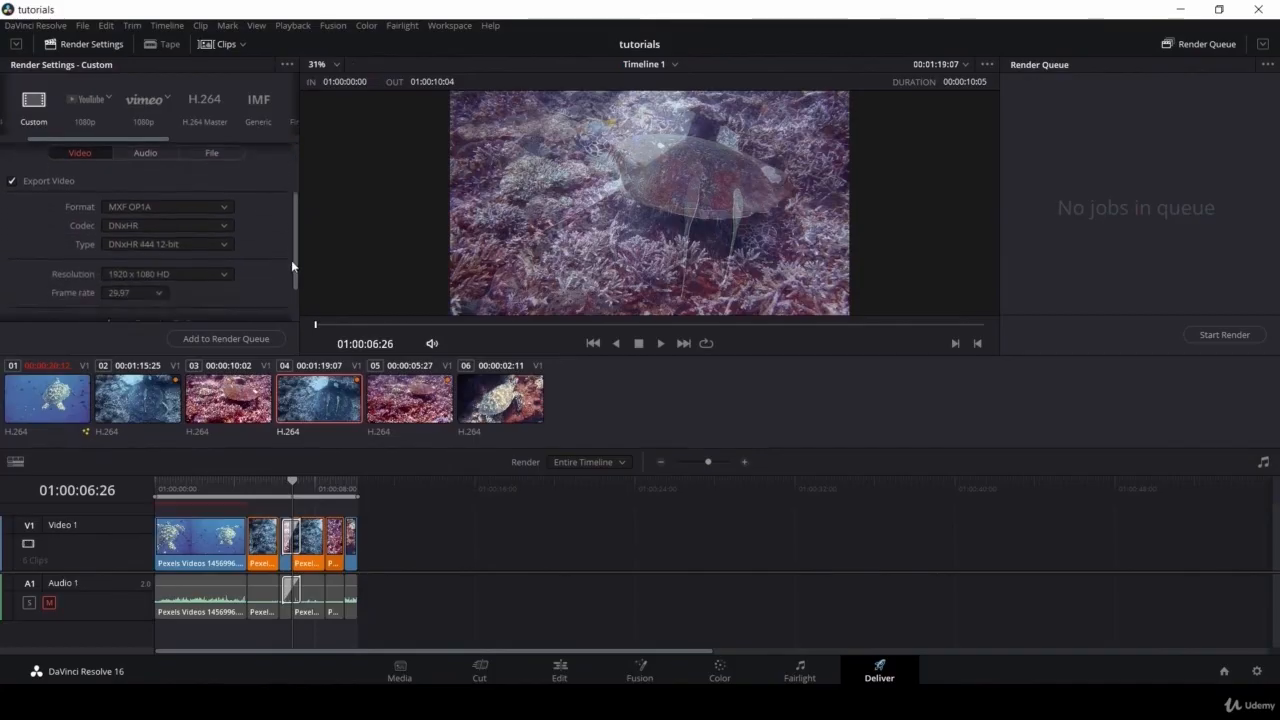
pyautogui.click(212, 201)
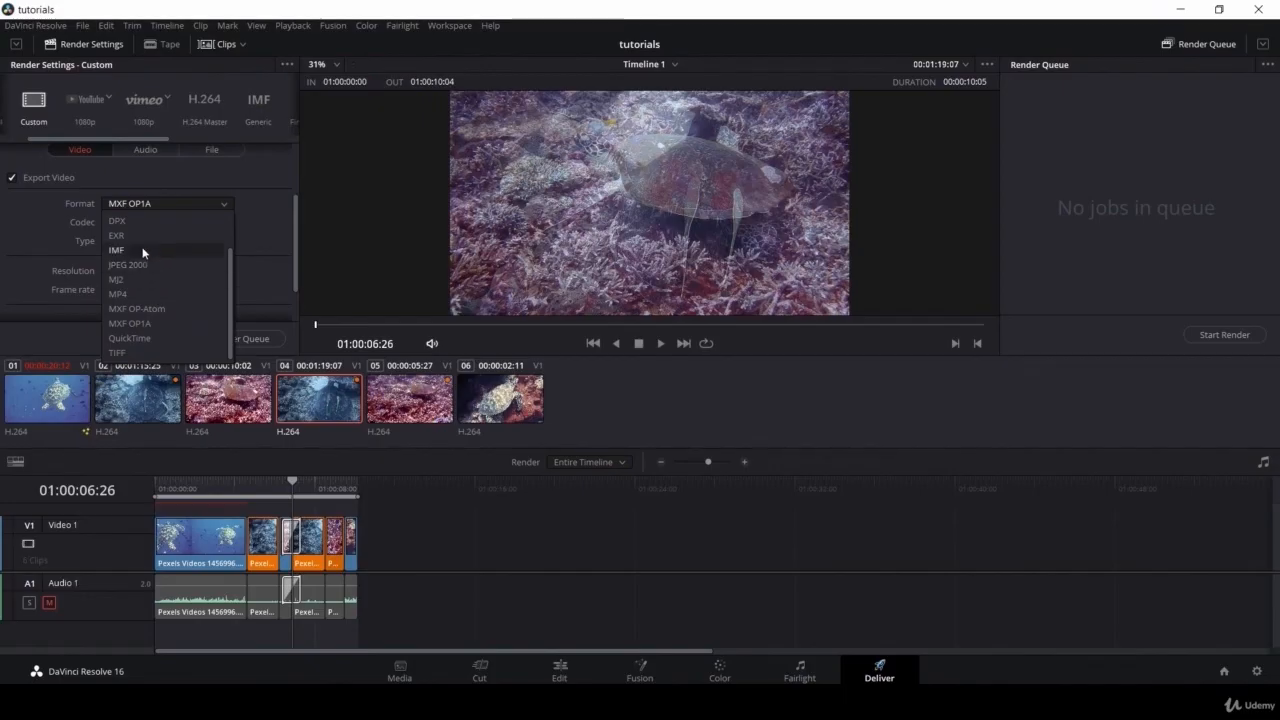
pyautogui.scroll(1, 141, 242)
pyautogui.scroll(-4, 140, 298)
pyautogui.click(135, 335)
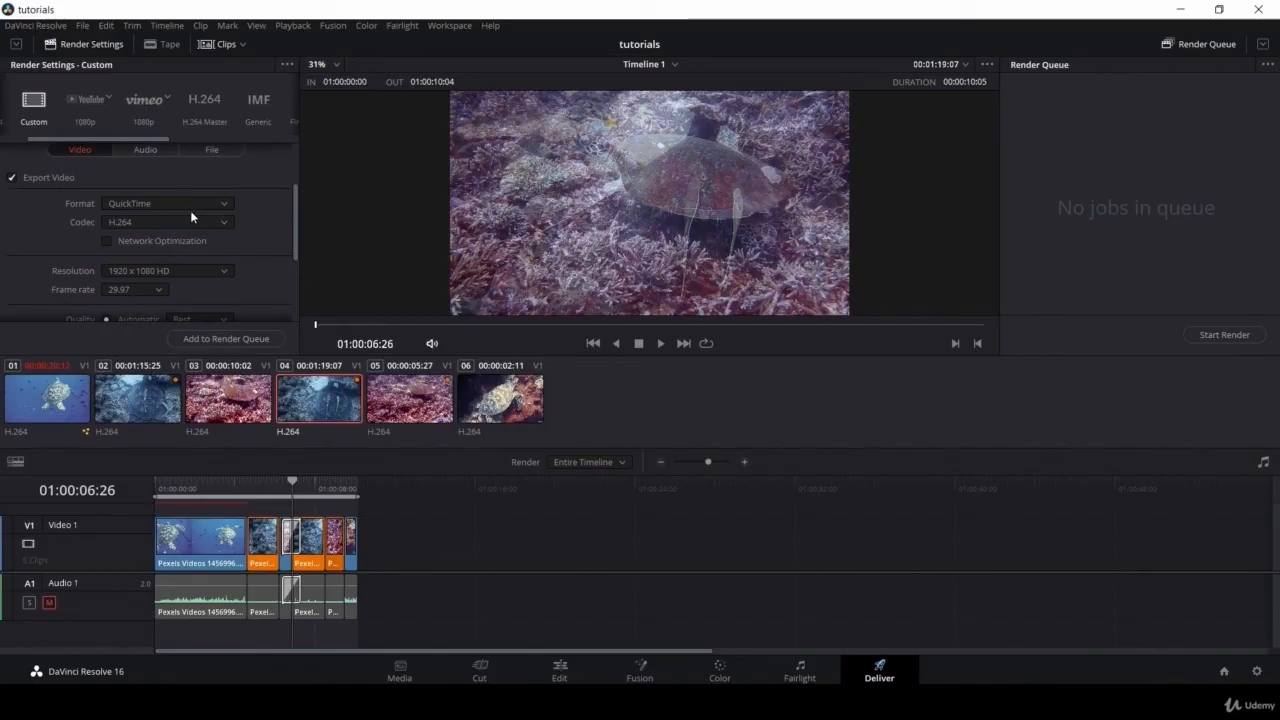
pyautogui.moveTo(293, 225); pyautogui.dragTo(284, 262)
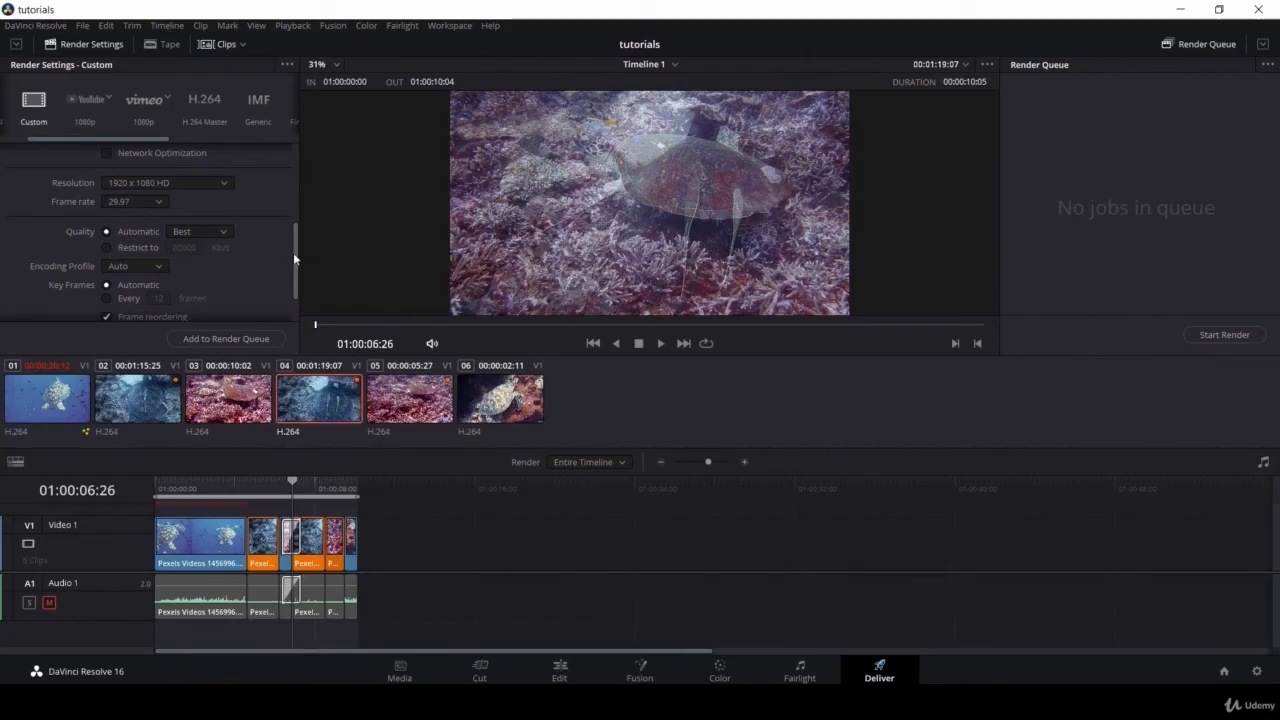
pyautogui.moveTo(293, 252); pyautogui.dragTo(297, 177)
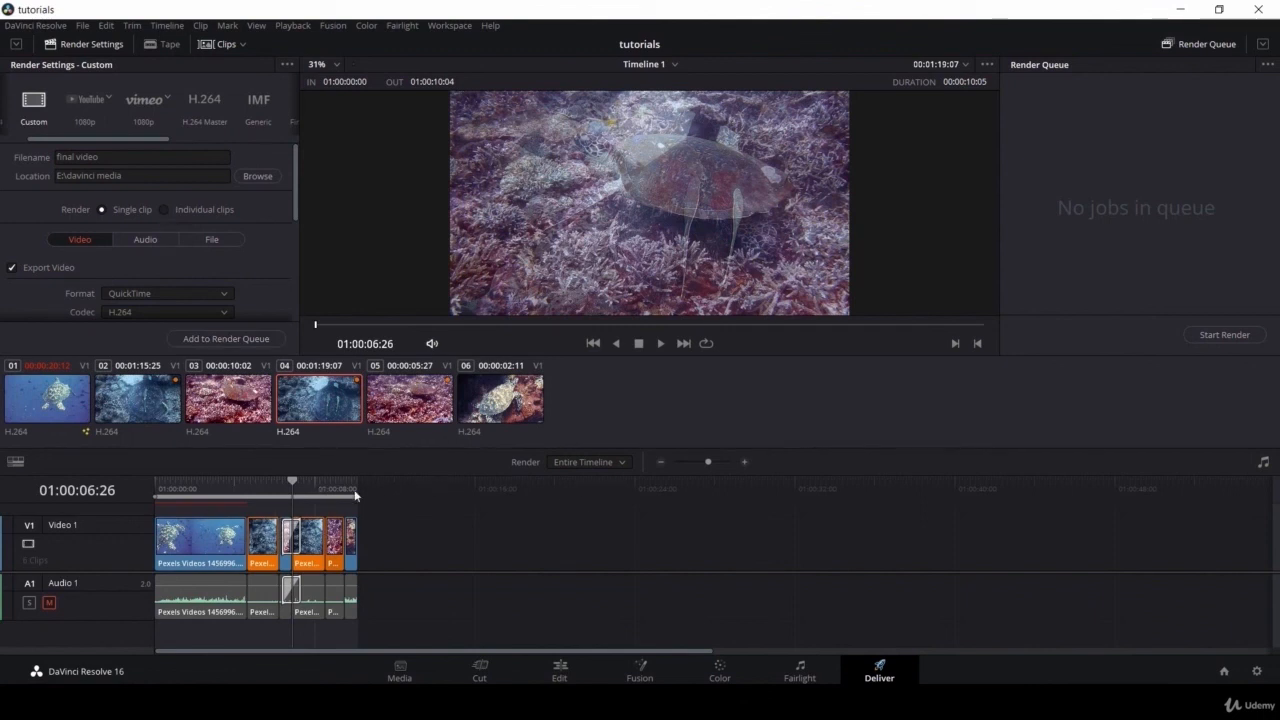
# - Review the render range options, try a shorter range ending at 01:00:07:13, and extend its out point to 01:00:09:26
pyautogui.click(609, 465)
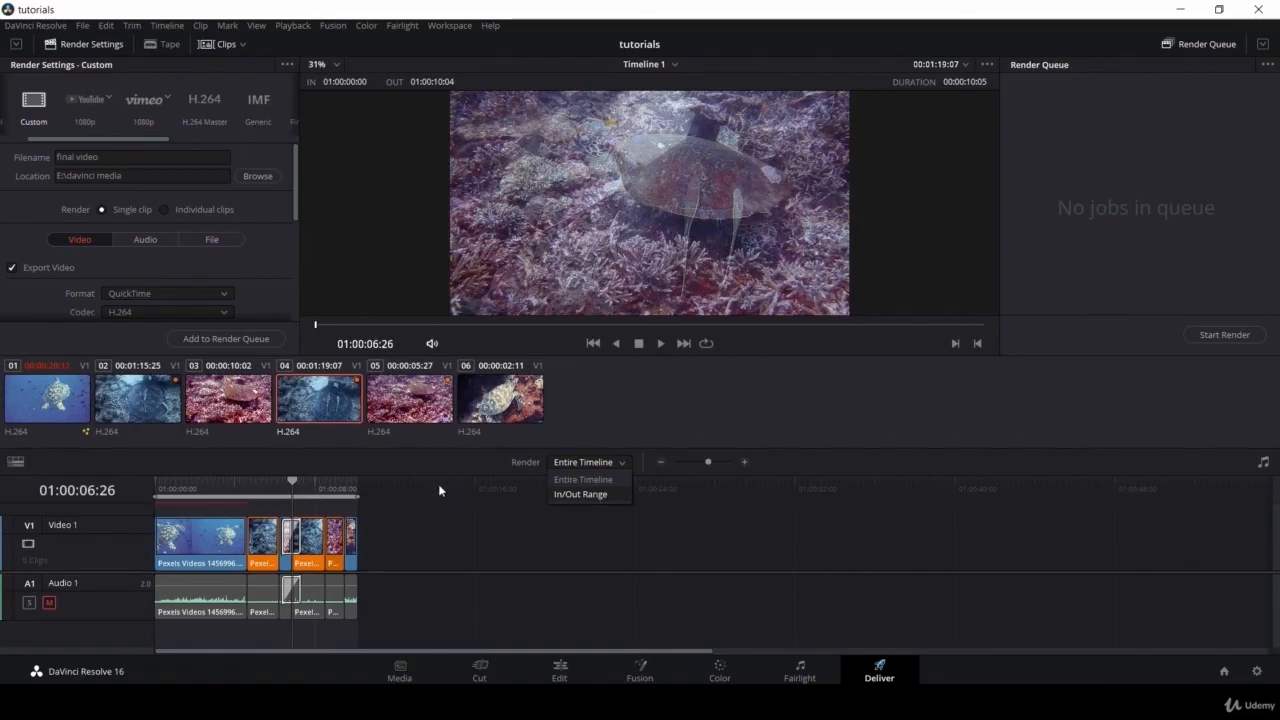
pyautogui.click(420, 465)
pyautogui.moveTo(361, 494); pyautogui.dragTo(307, 494)
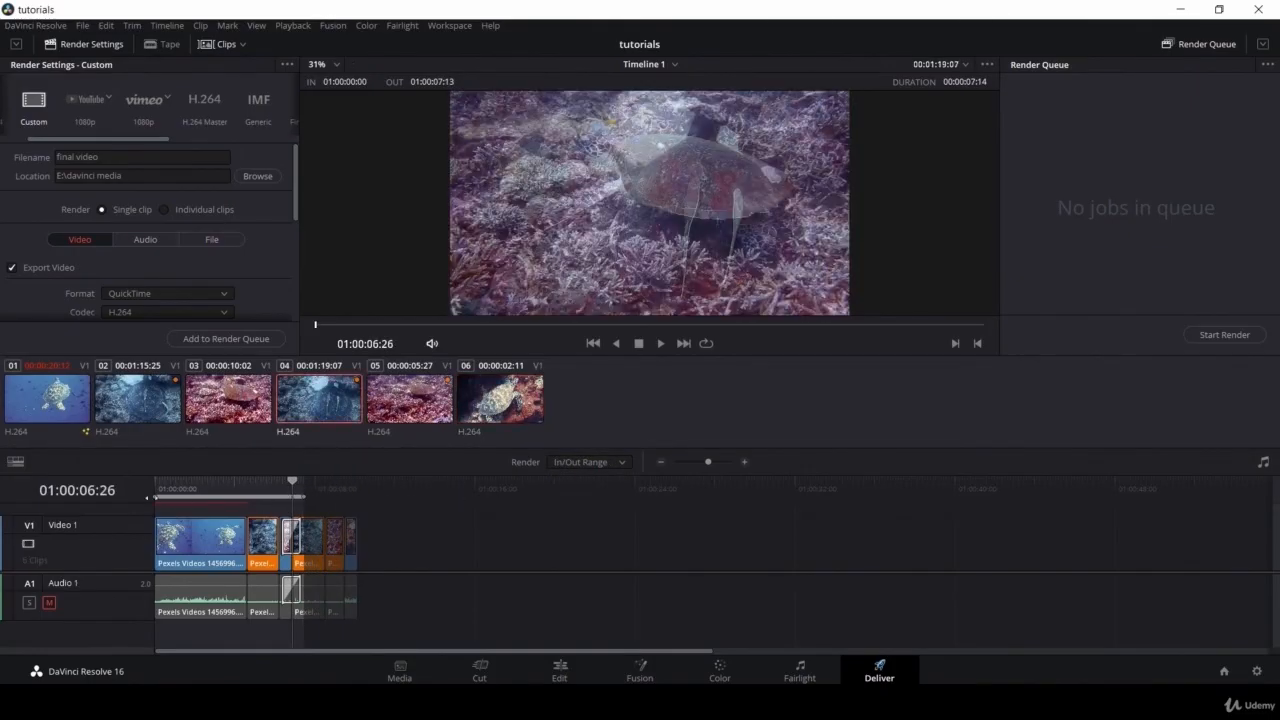
pyautogui.moveTo(157, 495)
pyautogui.mouseDown()
pyautogui.moveTo(222, 495)
pyautogui.moveTo(157, 495)
pyautogui.mouseUp()
pyautogui.moveTo(308, 494); pyautogui.dragTo(355, 494)
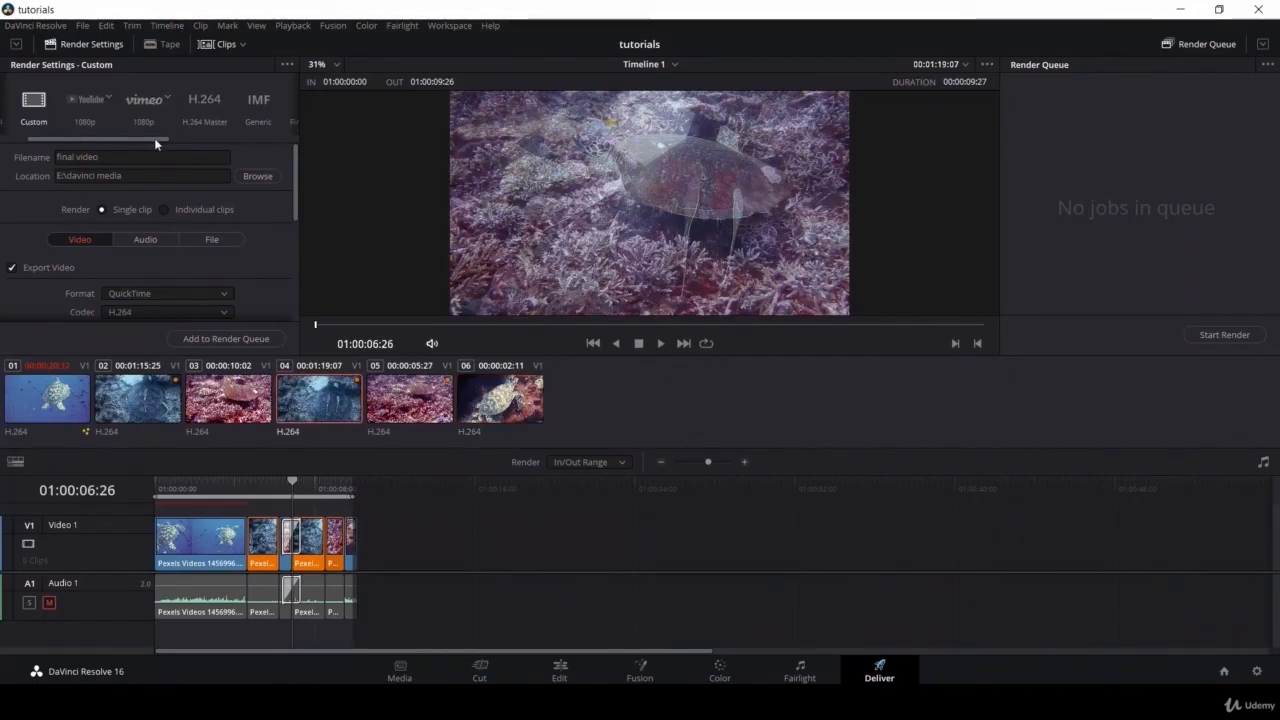
# - Review the YouTube resolution presets, choose the Vimeo 720p preset, and add the timeline to the render queue
pyautogui.moveTo(154, 138); pyautogui.dragTo(108, 134)
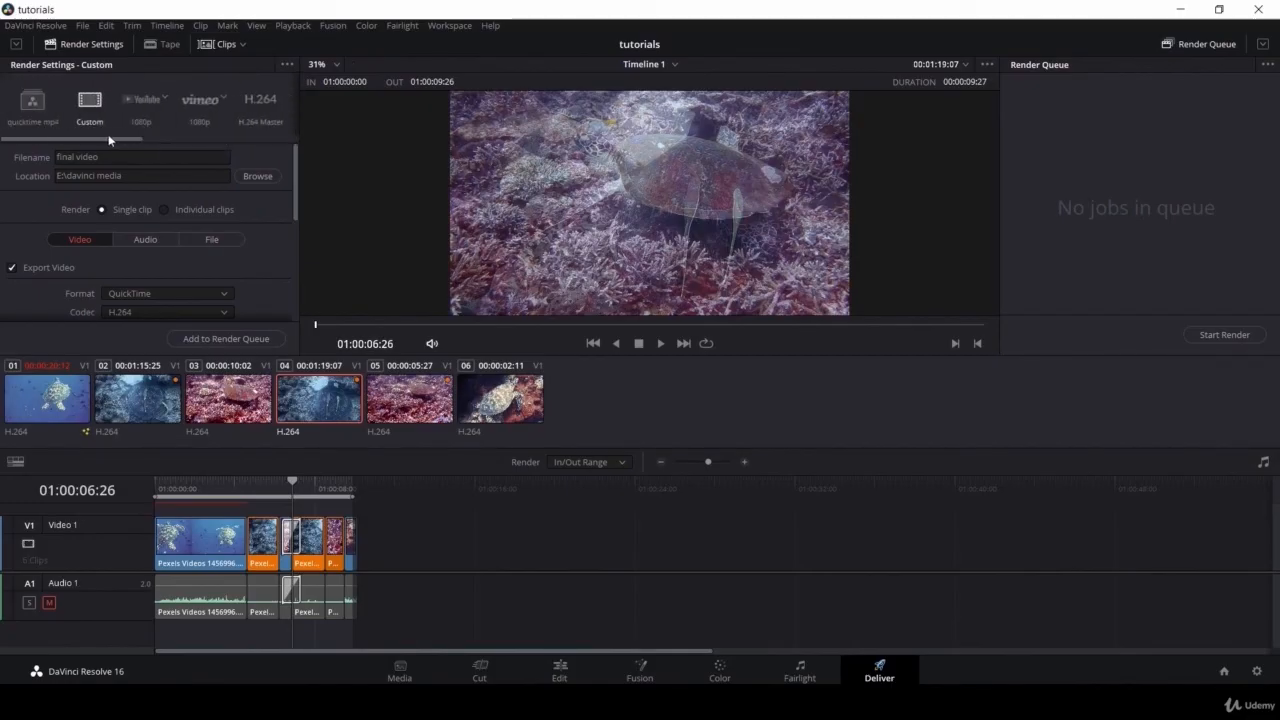
pyautogui.click(164, 95)
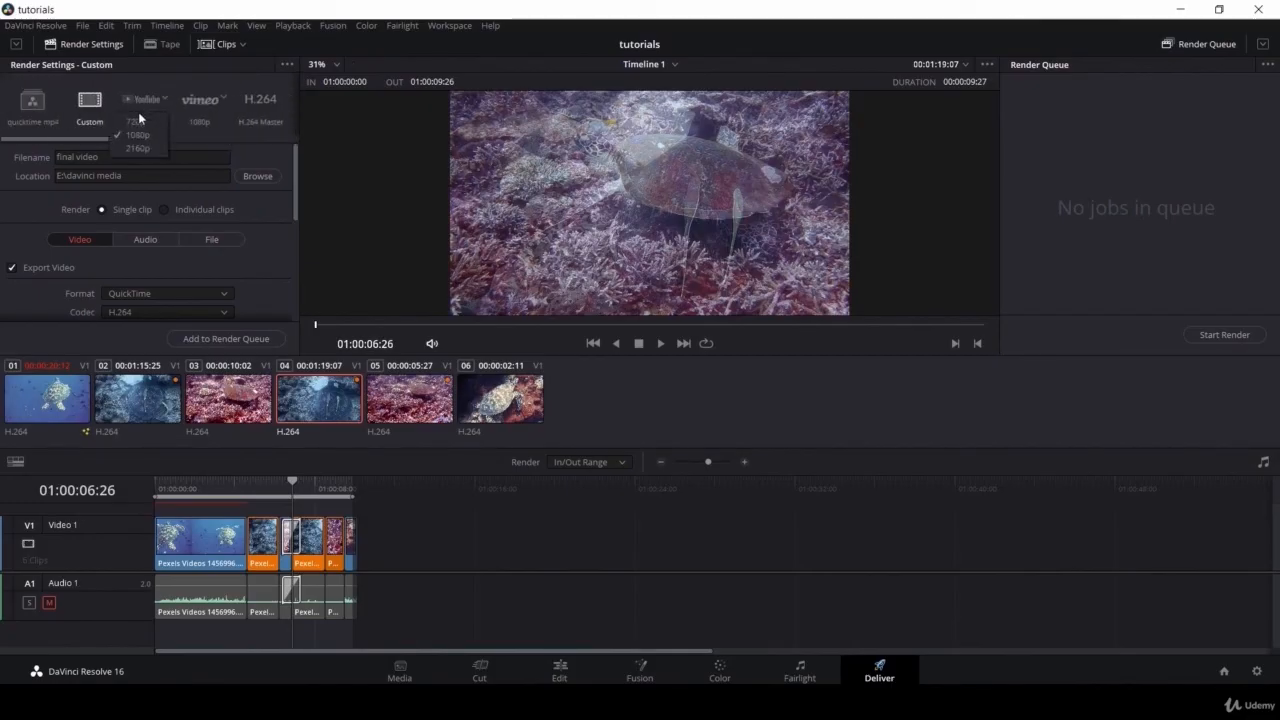
pyautogui.click(221, 96)
pyautogui.click(222, 94)
pyautogui.click(205, 121)
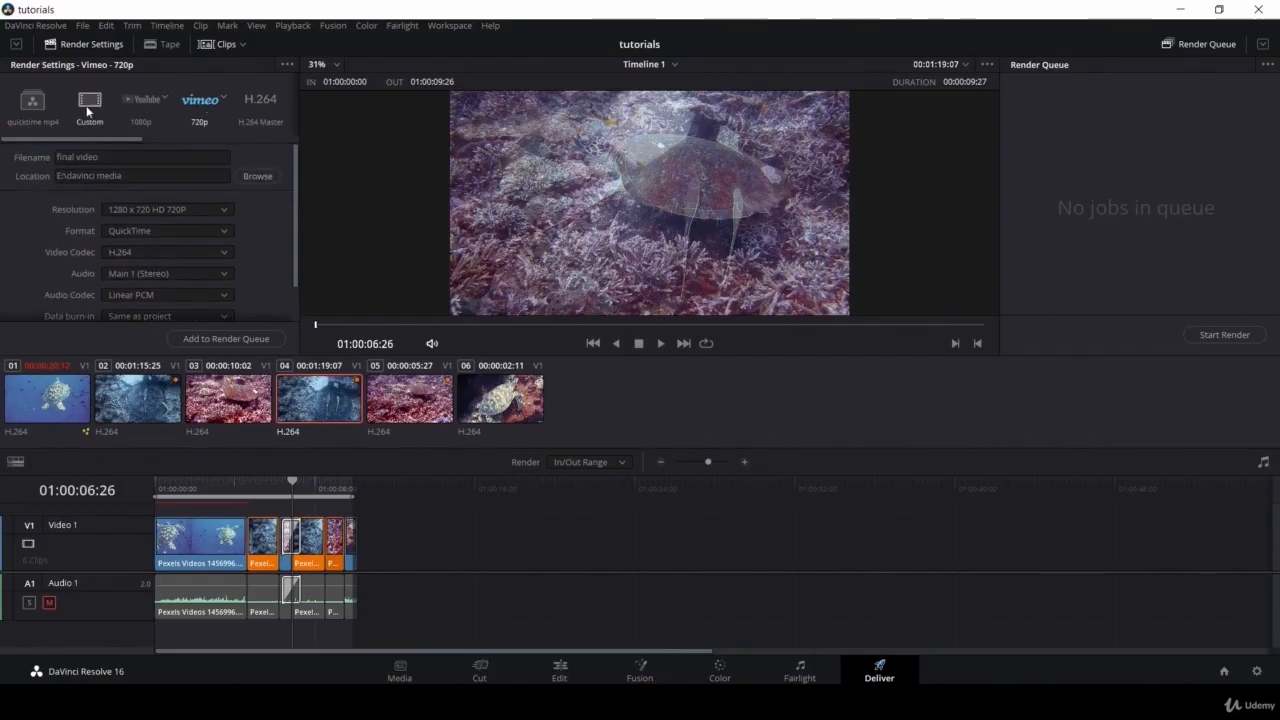
pyautogui.click(243, 339)
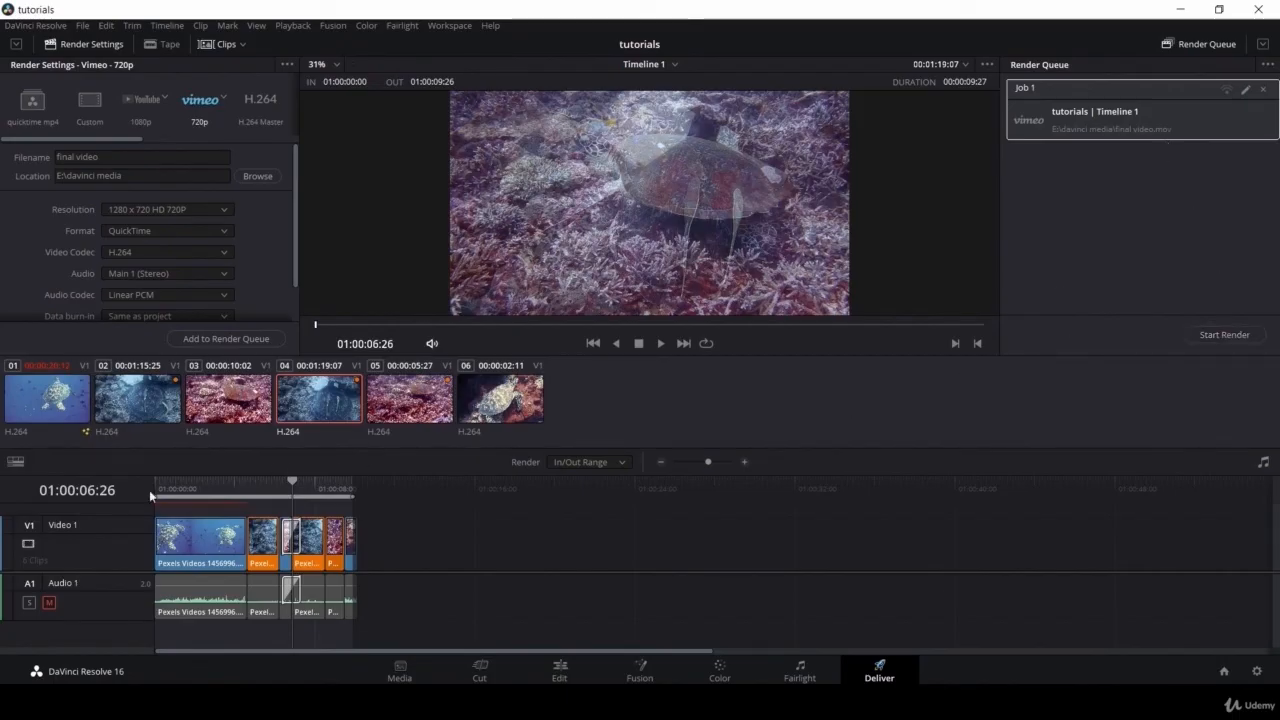
# - Narrow the timeline's render range to 01:00:08:00–01:00:09:03 and start rendering the queued Vimeo job
pyautogui.moveTo(150, 496); pyautogui.dragTo(338, 496)
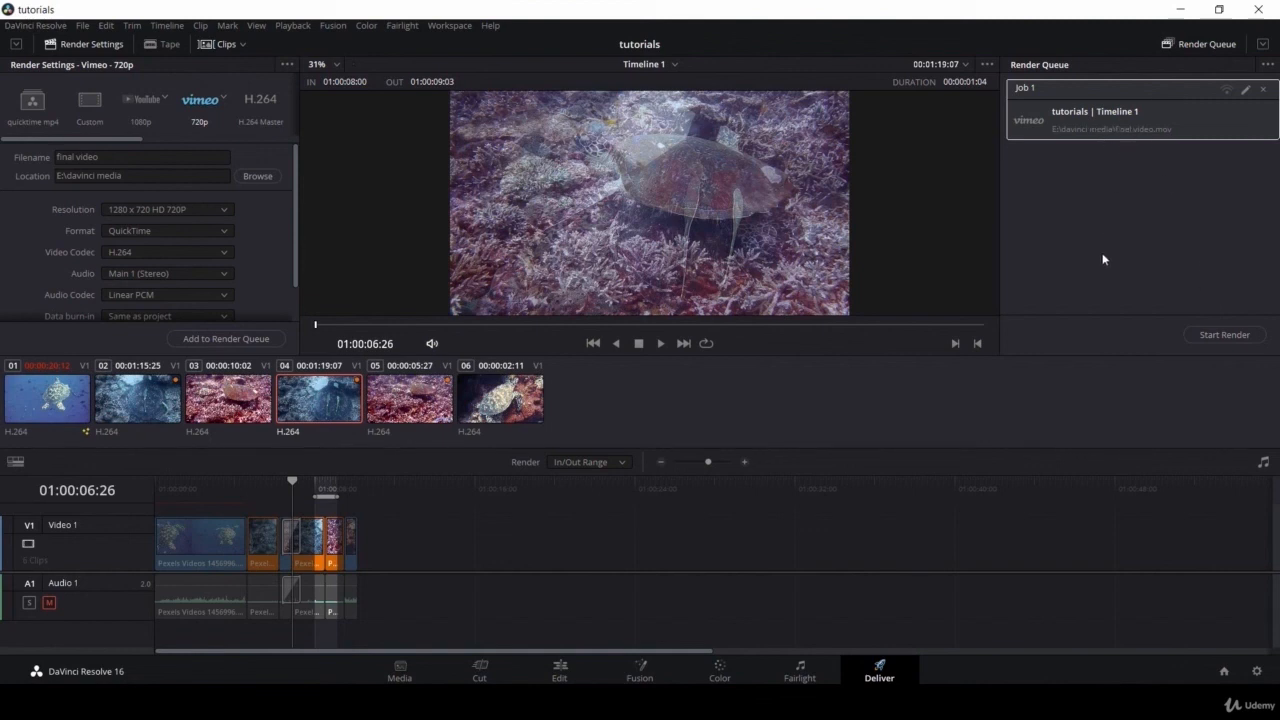
pyautogui.click(1207, 335)
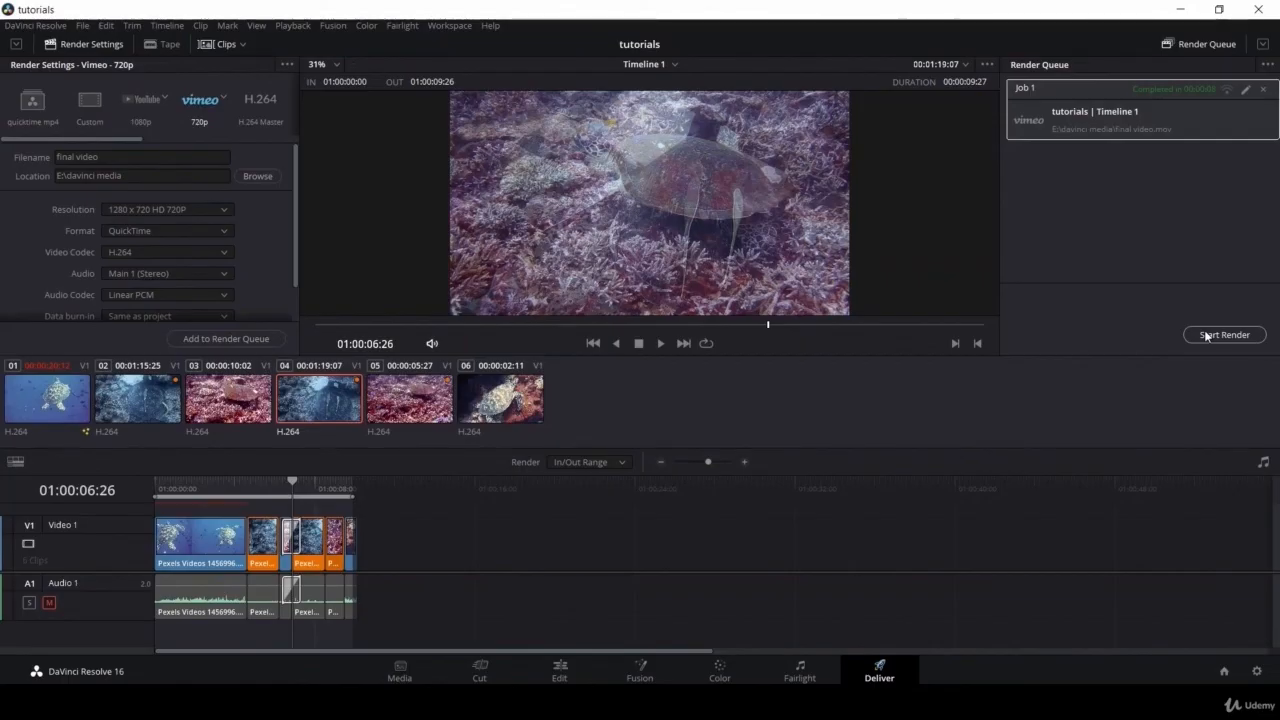
# - Open Job 1 for editing and check the davinci media folder for the rendered file, leaving the destination unchanged
pyautogui.click(1246, 90)
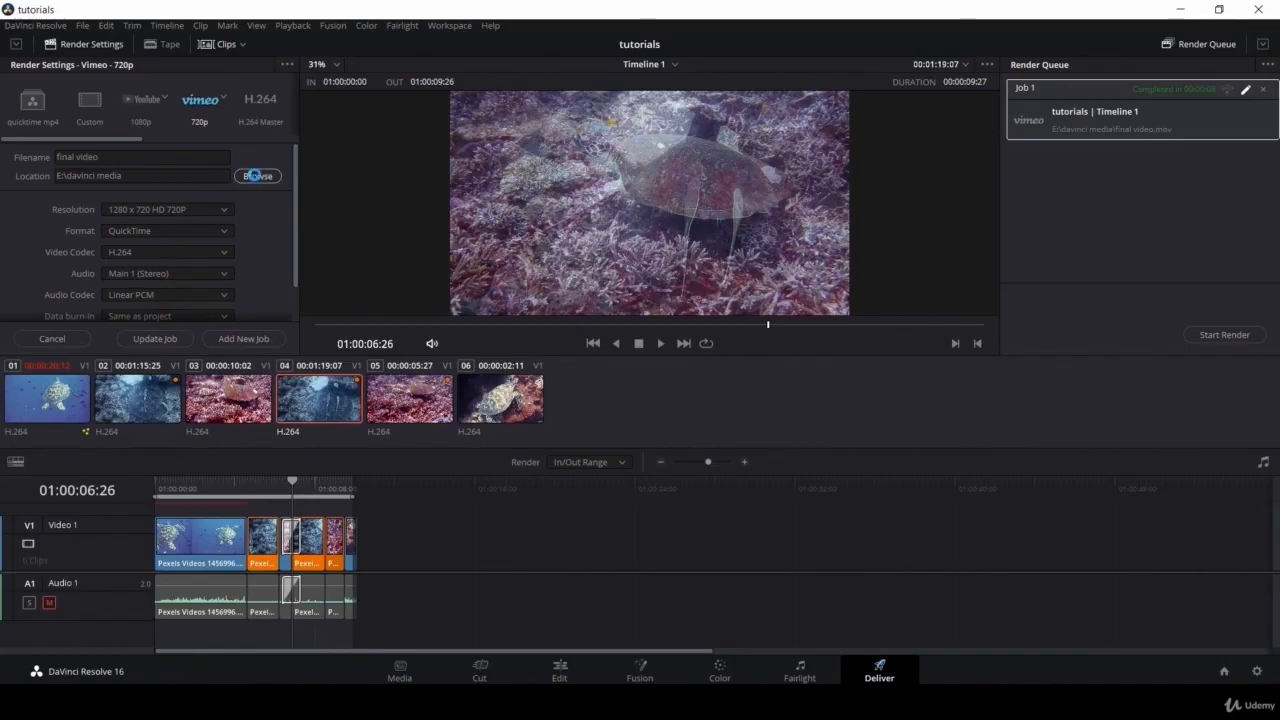
pyautogui.click(257, 175)
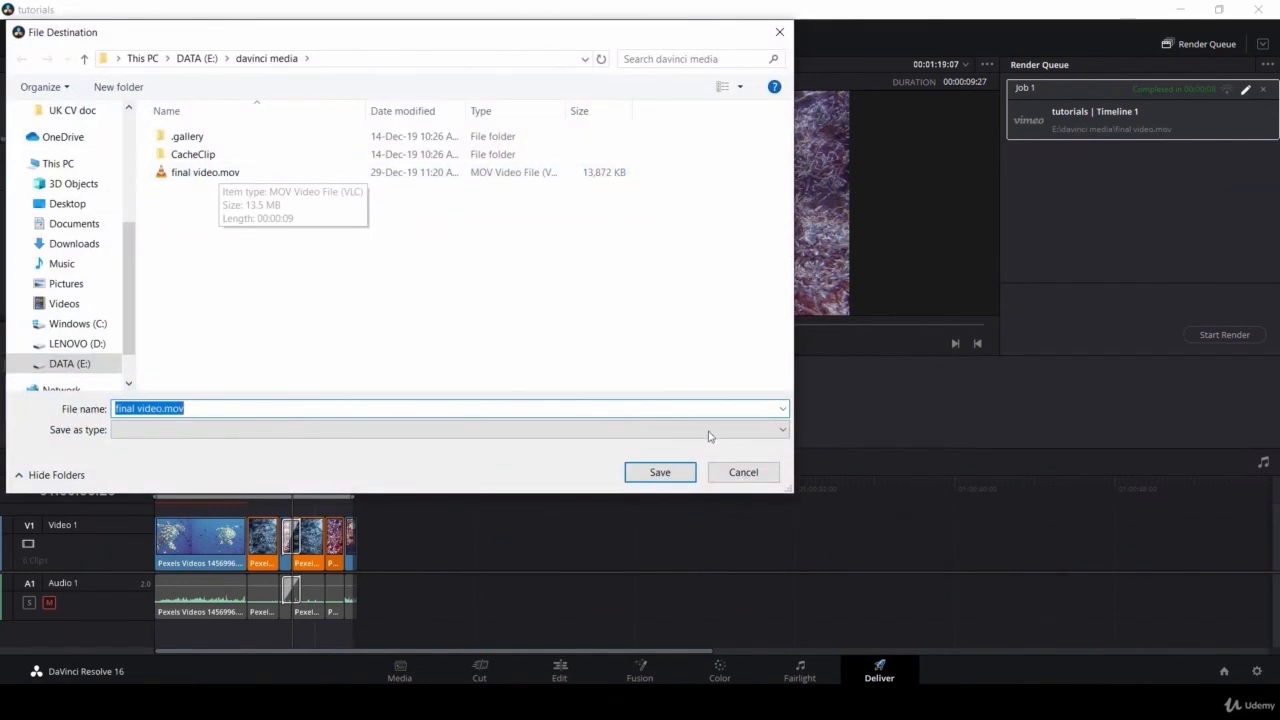
pyautogui.click(742, 472)
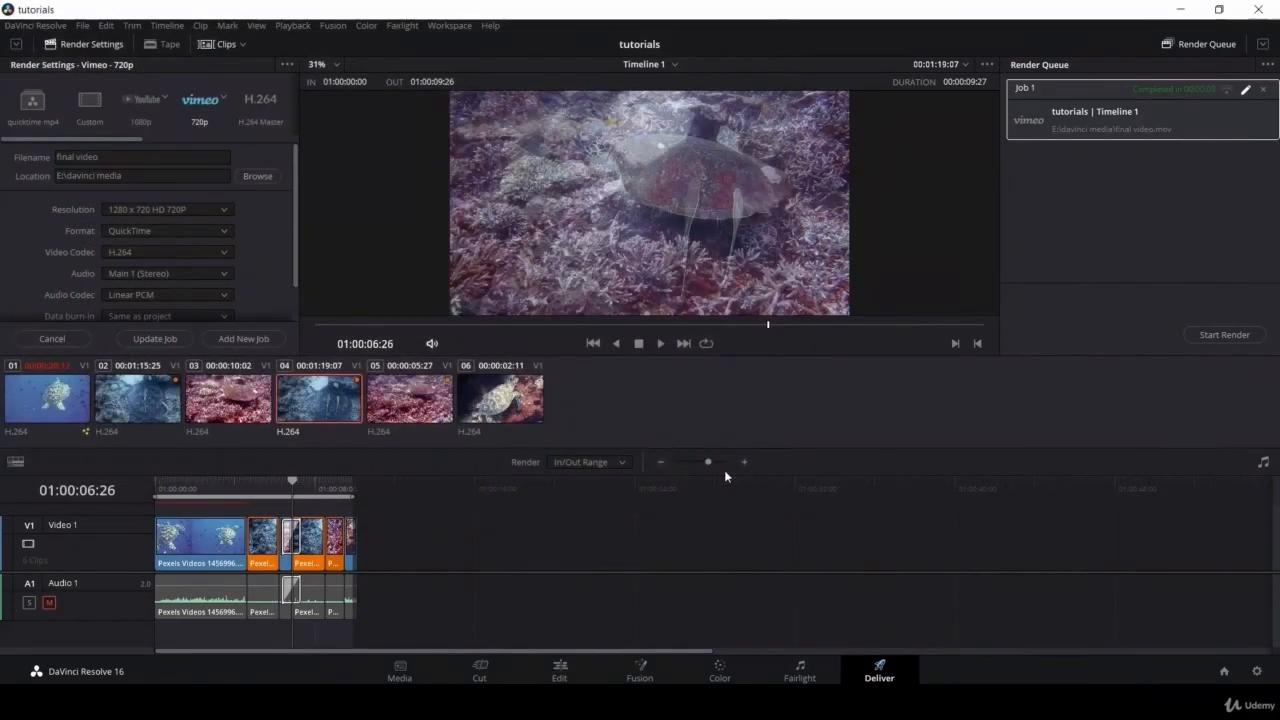